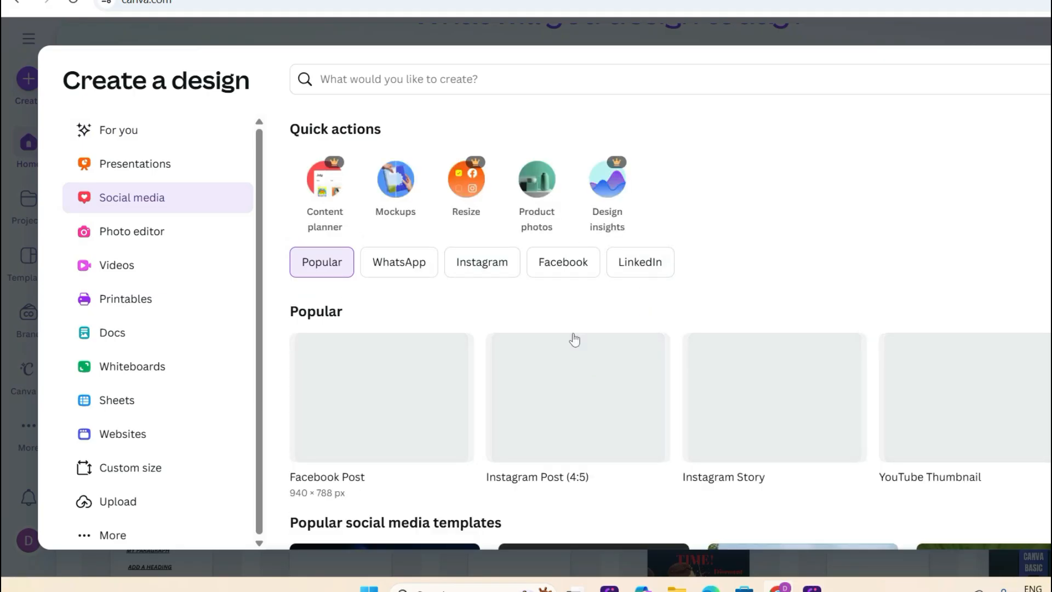
Step: Create a blank Instagram Post (4:5) design and browse the elements library for shapes
left_click(570, 411)
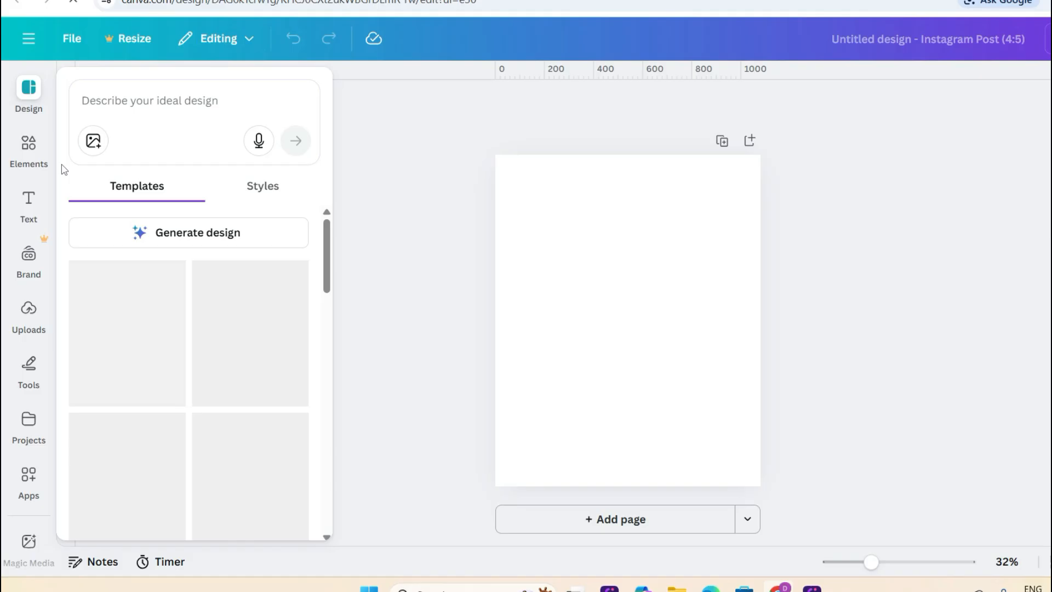
left_click(34, 149)
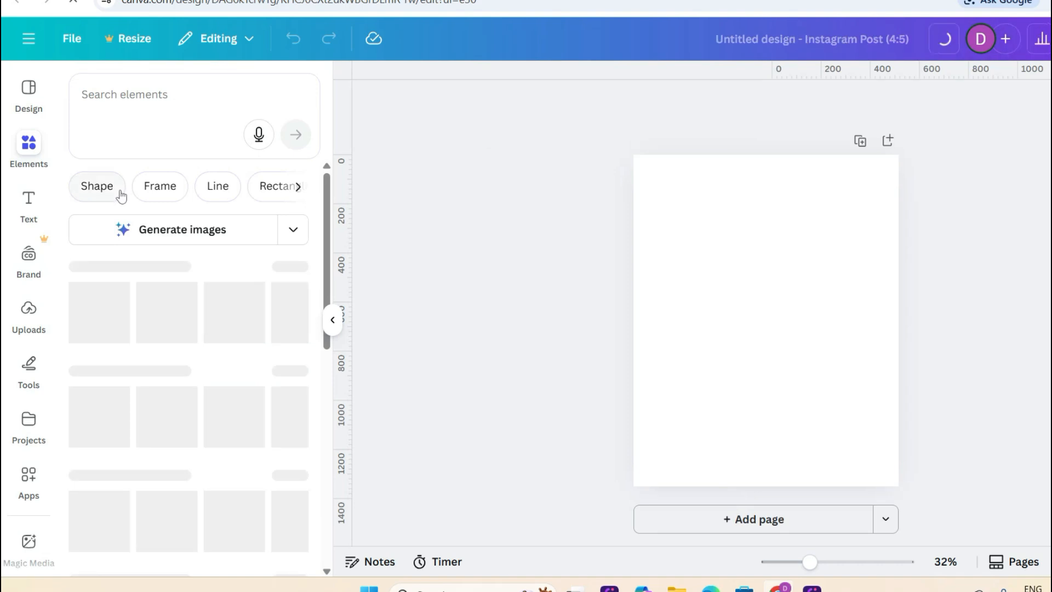
left_click(109, 188)
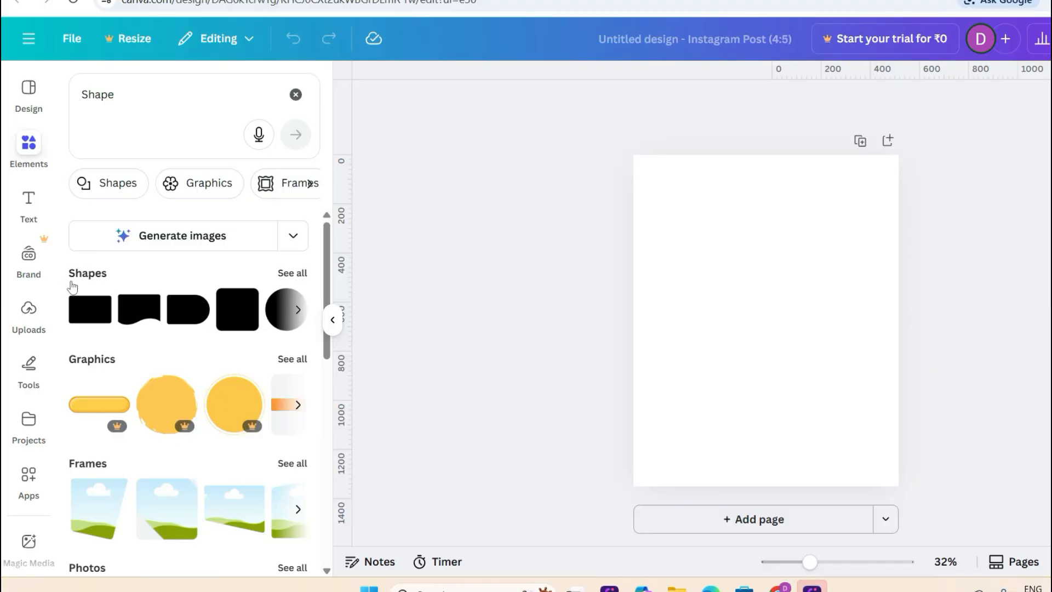
scroll(71, 287, "down", 5)
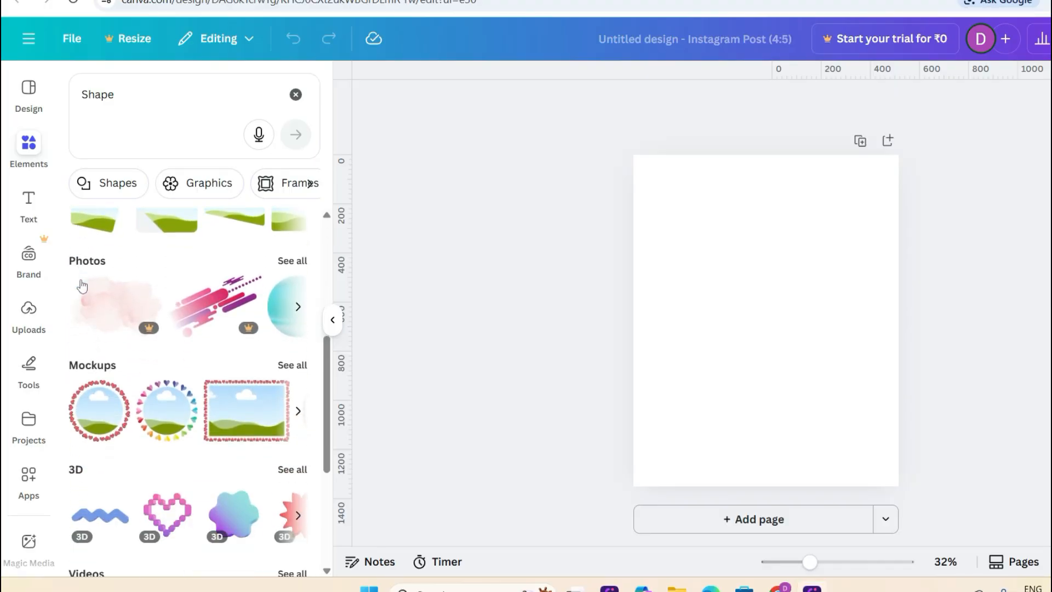
scroll(82, 285, "down", 4)
scroll(82, 285, "down", 1)
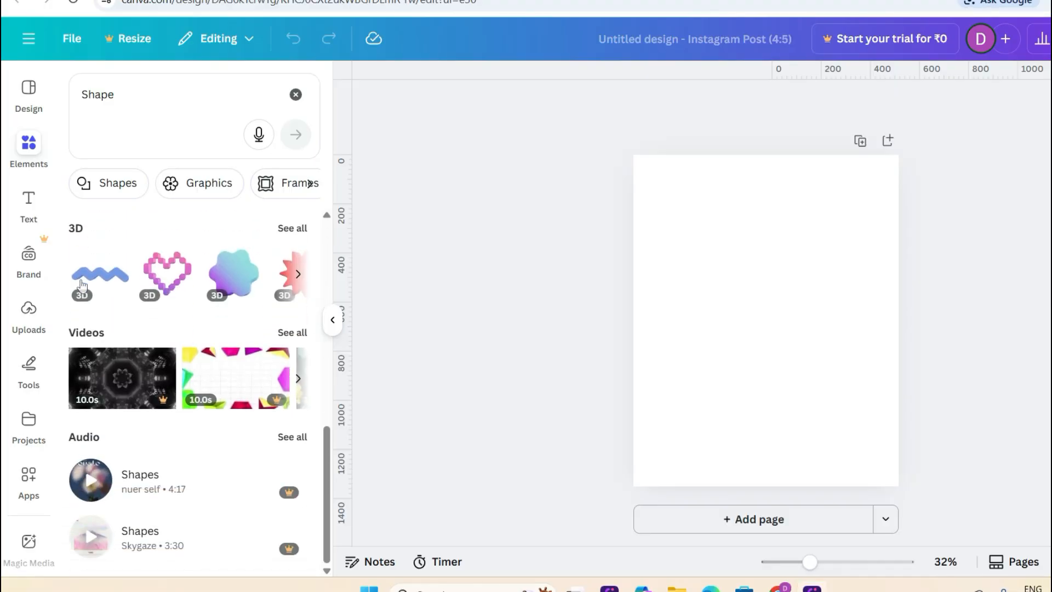
scroll(82, 285, "up", 10)
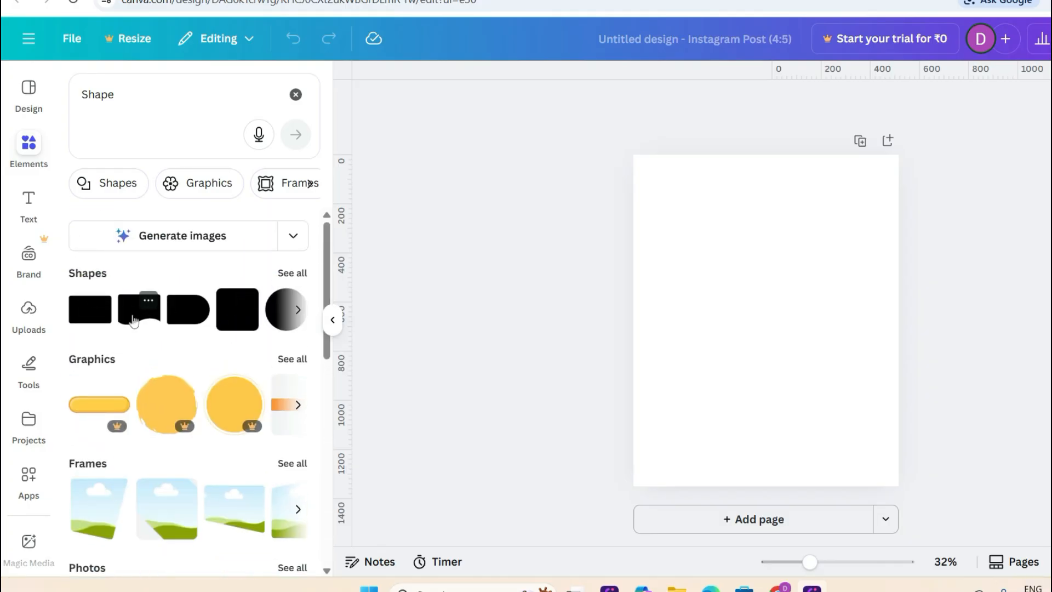
Step: Add a rectangle and a rounded square, placing the square in the page's upper-left area and the rectangle in its upper-right area
left_click(88, 315)
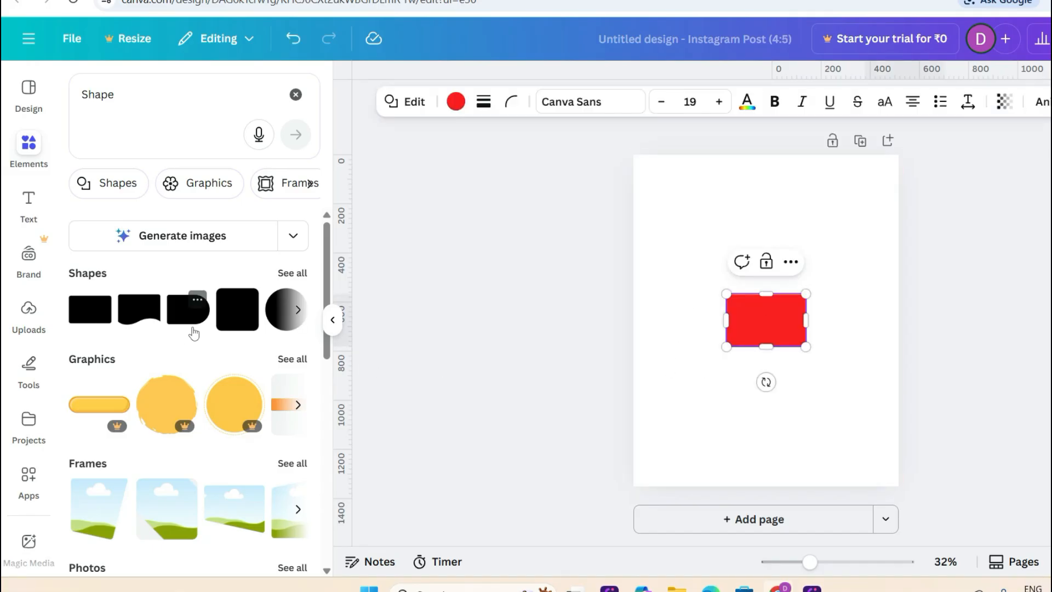
left_click(249, 321)
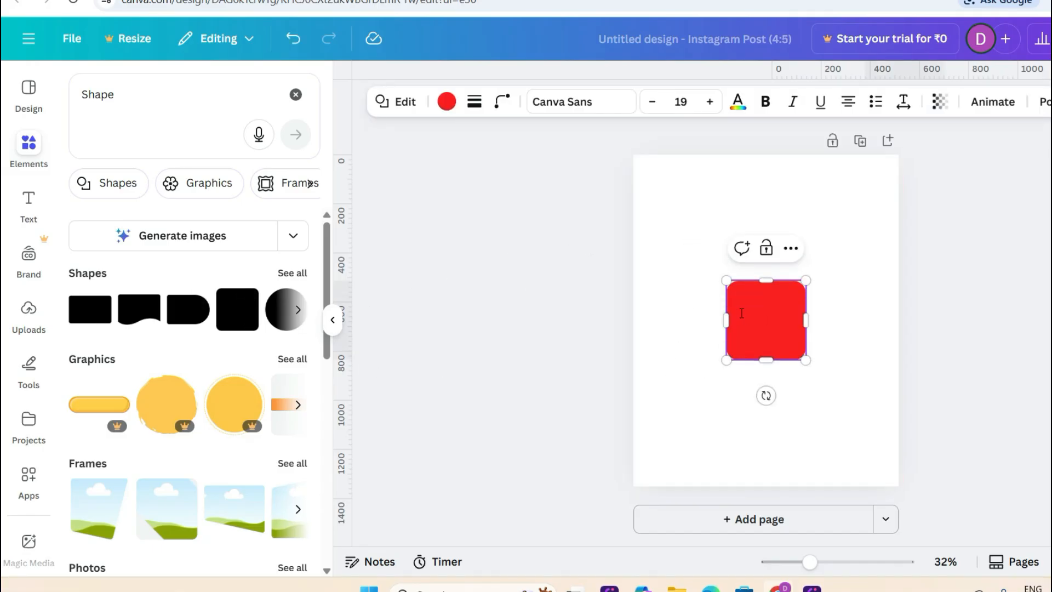
left_click_drag(753, 294, 677, 189)
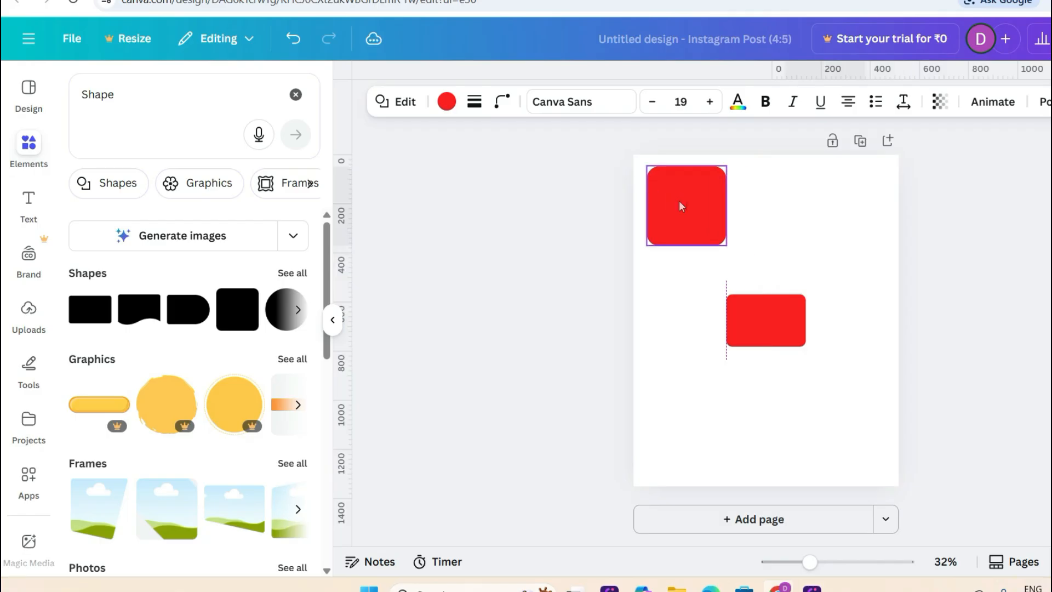
left_click_drag(769, 332, 816, 210)
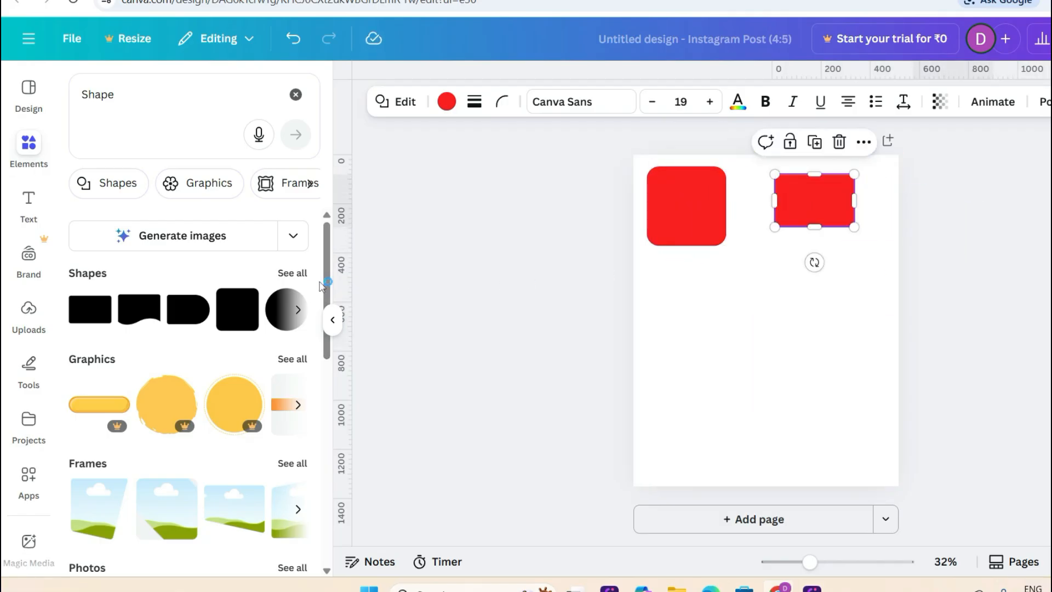
Step: Show all available shapes, add a circle, and place it below the rounded square
left_click(298, 274)
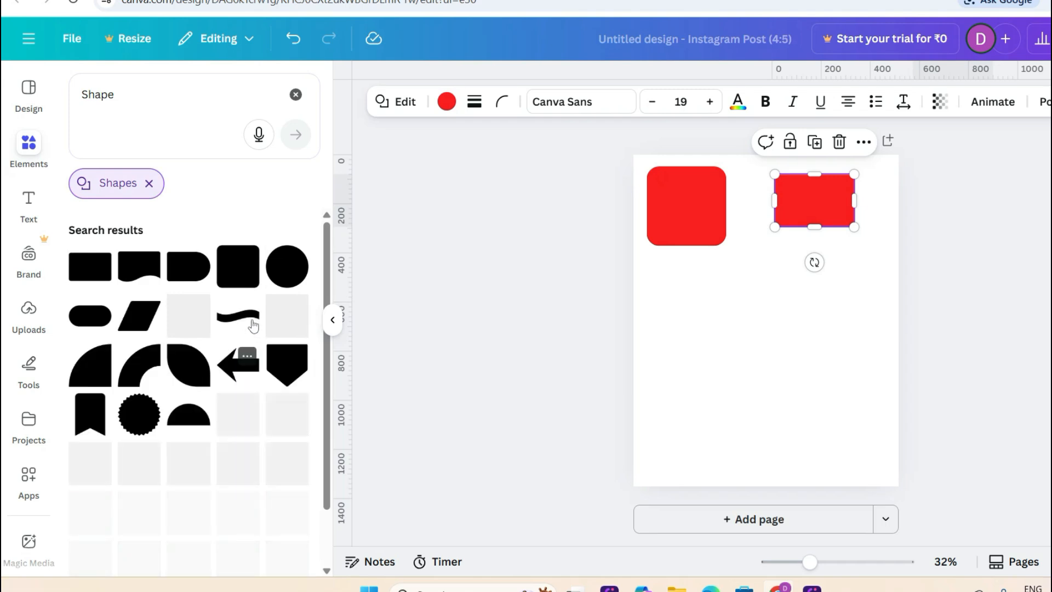
left_click(284, 274)
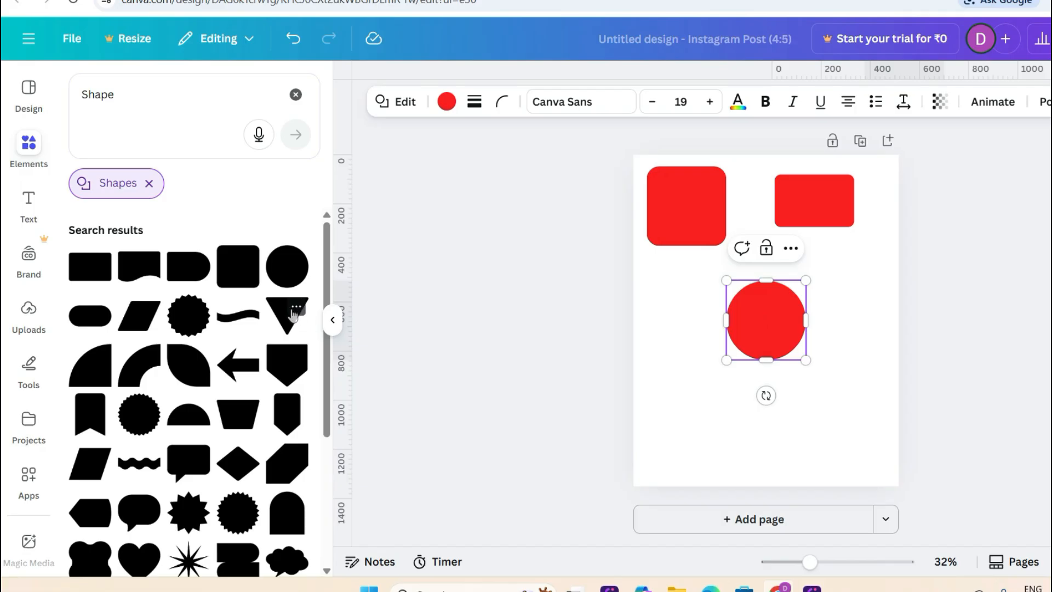
left_click(295, 311)
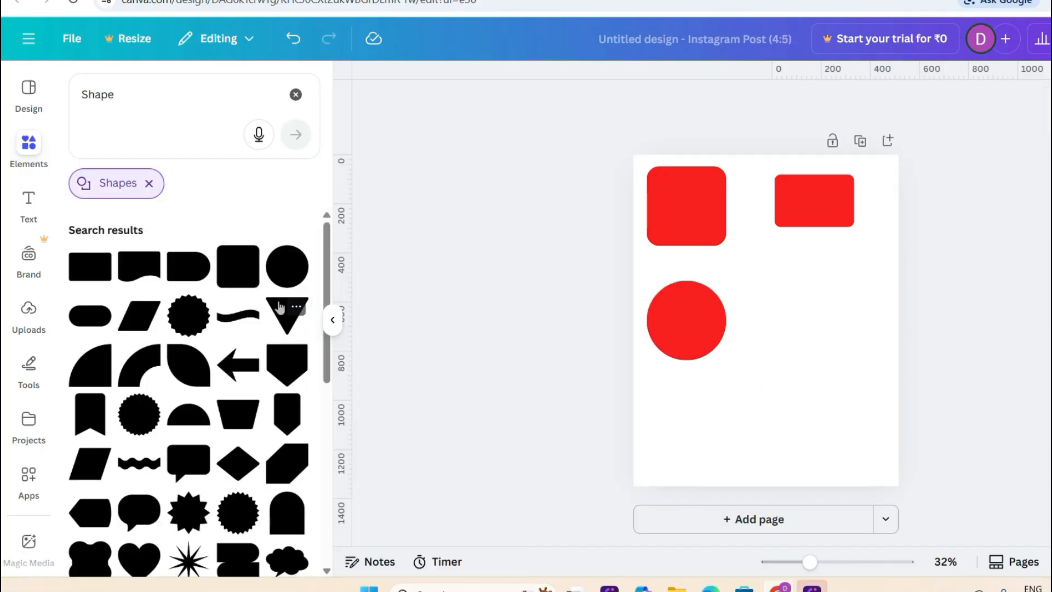
Step: Add a downward-pointing triangle and position it beside the circle, below the rectangle
left_click(280, 308)
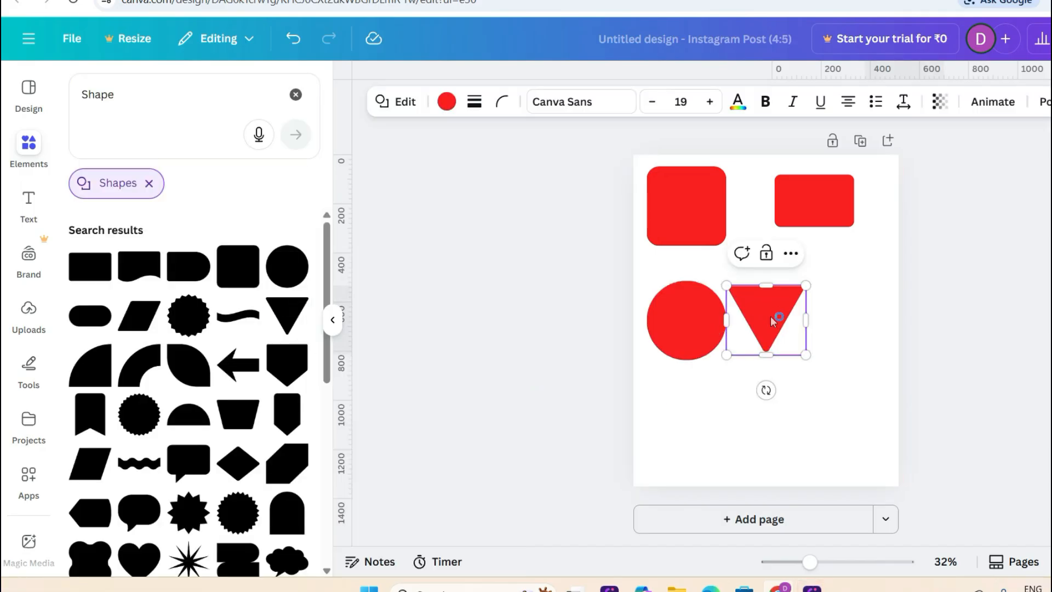
left_click(921, 310)
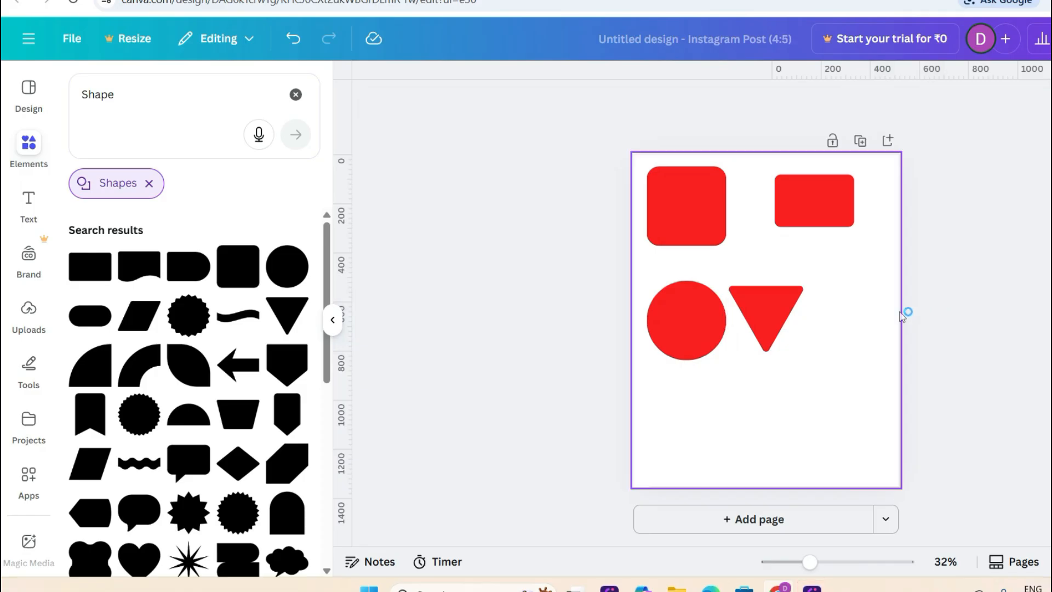
left_click(771, 303)
left_click_drag(771, 302, 810, 313)
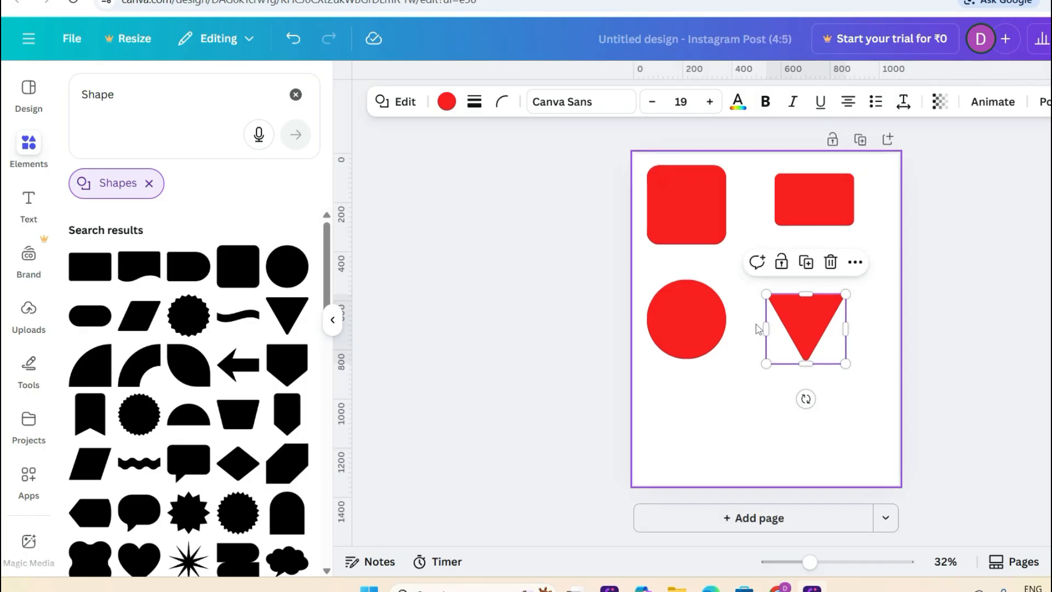
Step: Add a blank second page to the design
left_click(731, 507)
scroll(712, 372, "up", 6)
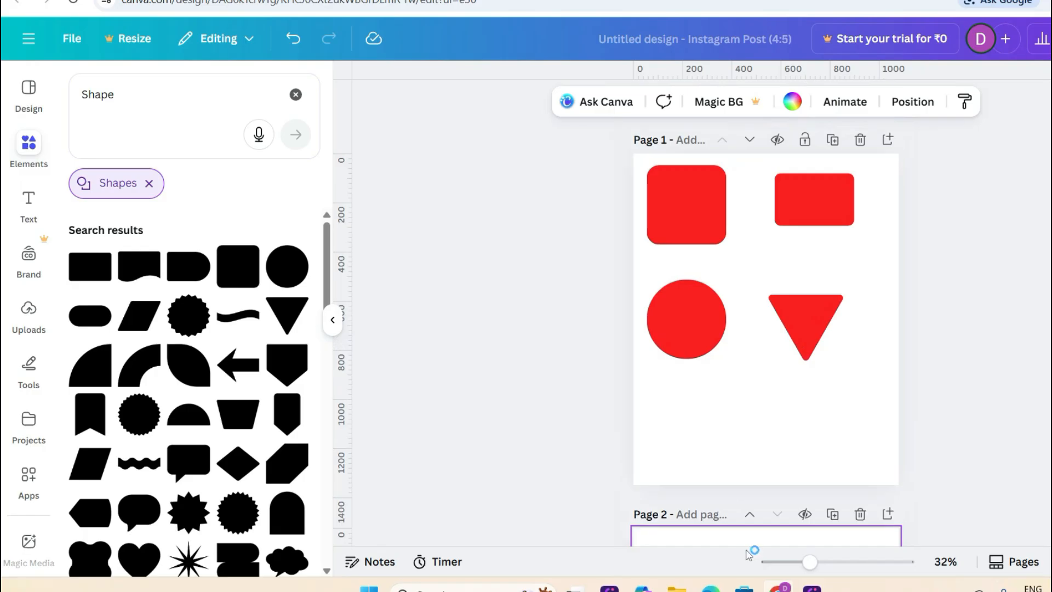
scroll(713, 418, "down", 3)
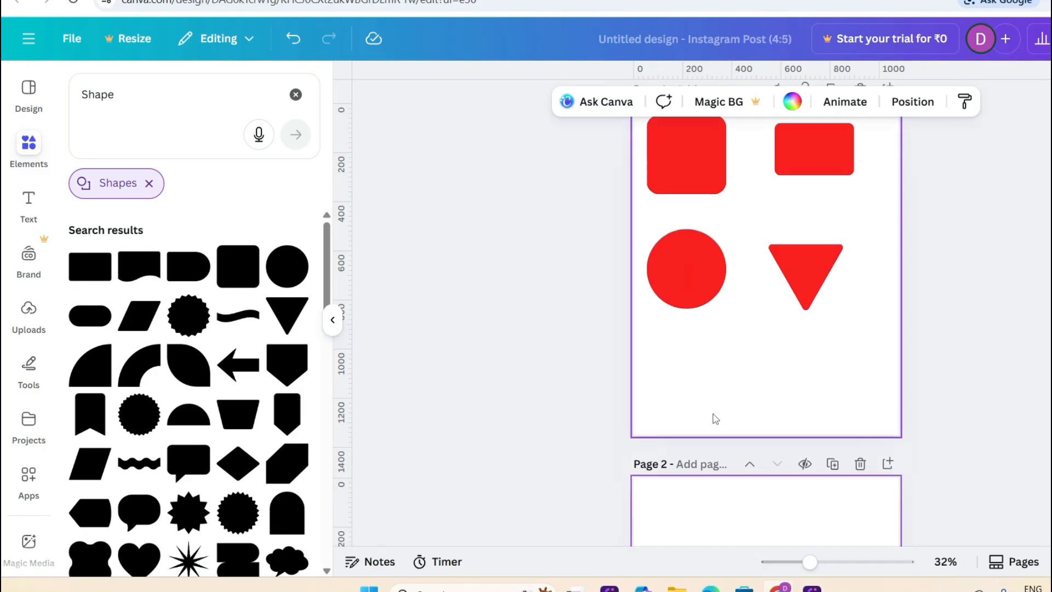
scroll(715, 418, "up", 3)
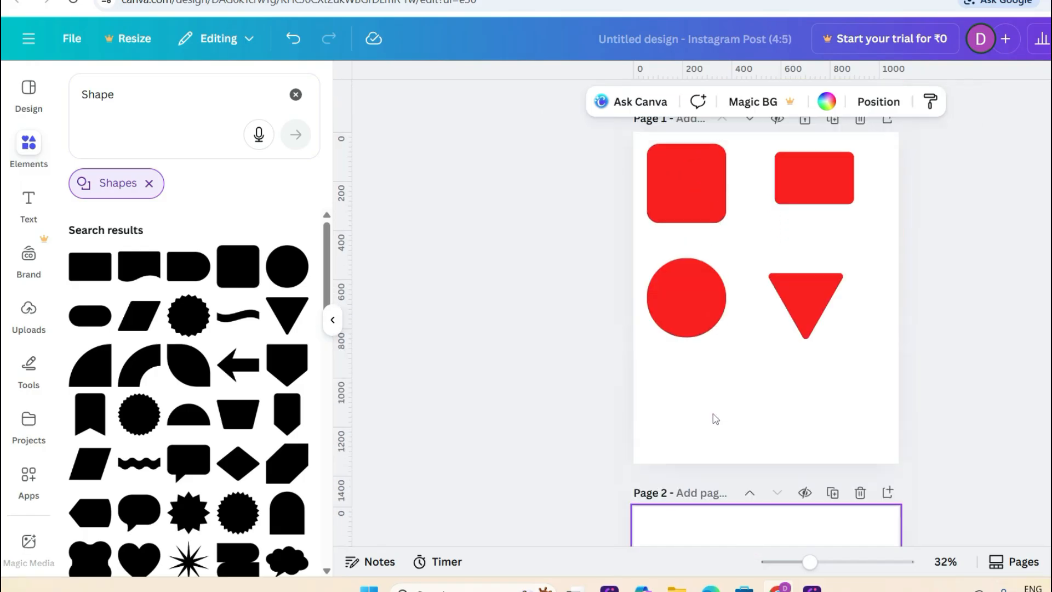
Step: Copy the circle from page 1, paste it onto page 2, and move the copy to that page's upper-left area
left_click(691, 323)
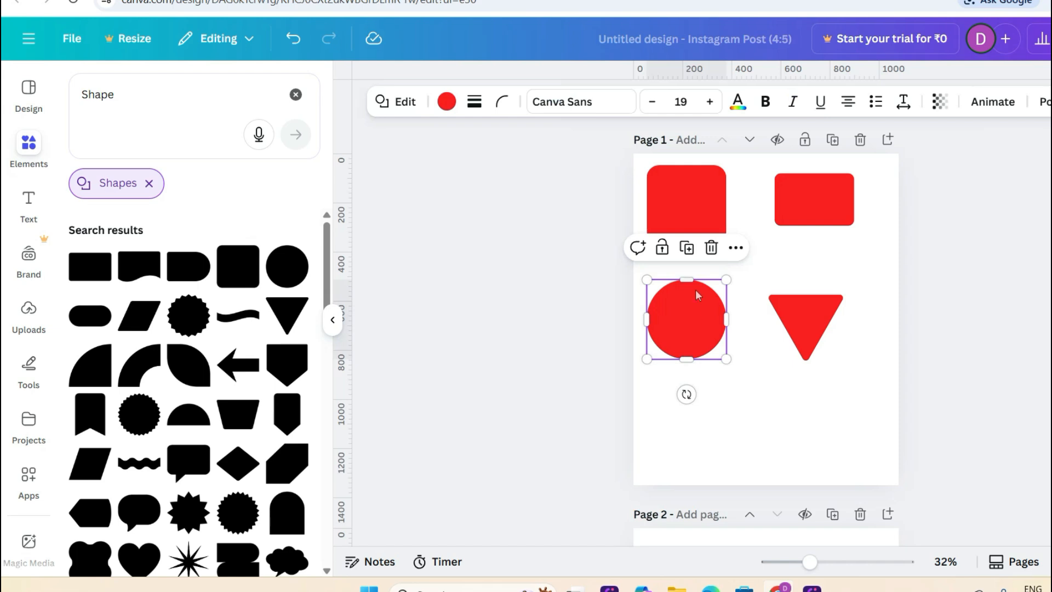
left_click(736, 249)
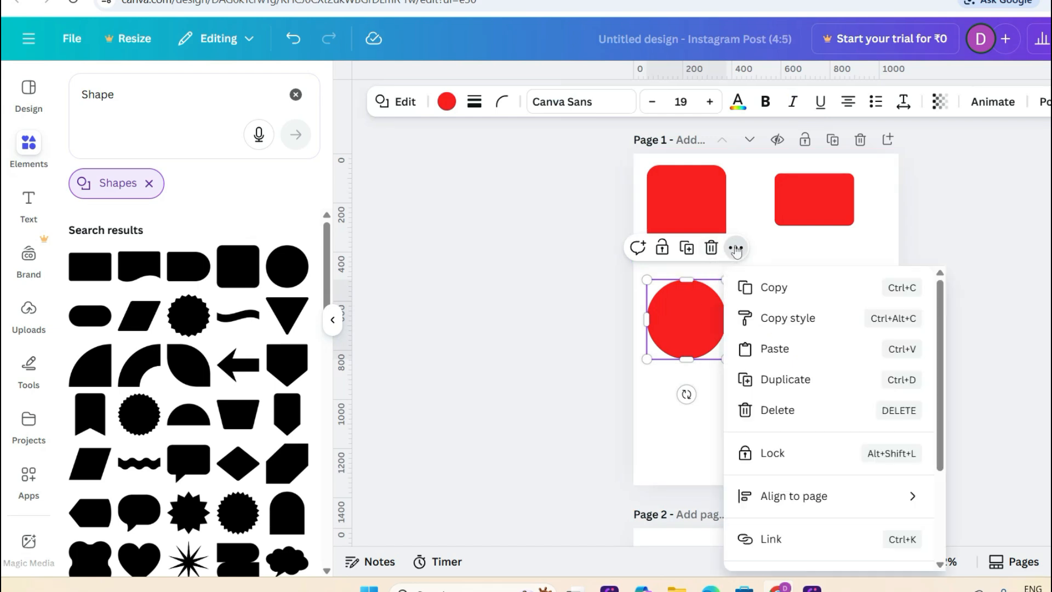
left_click(782, 294)
scroll(744, 303, "down", 5)
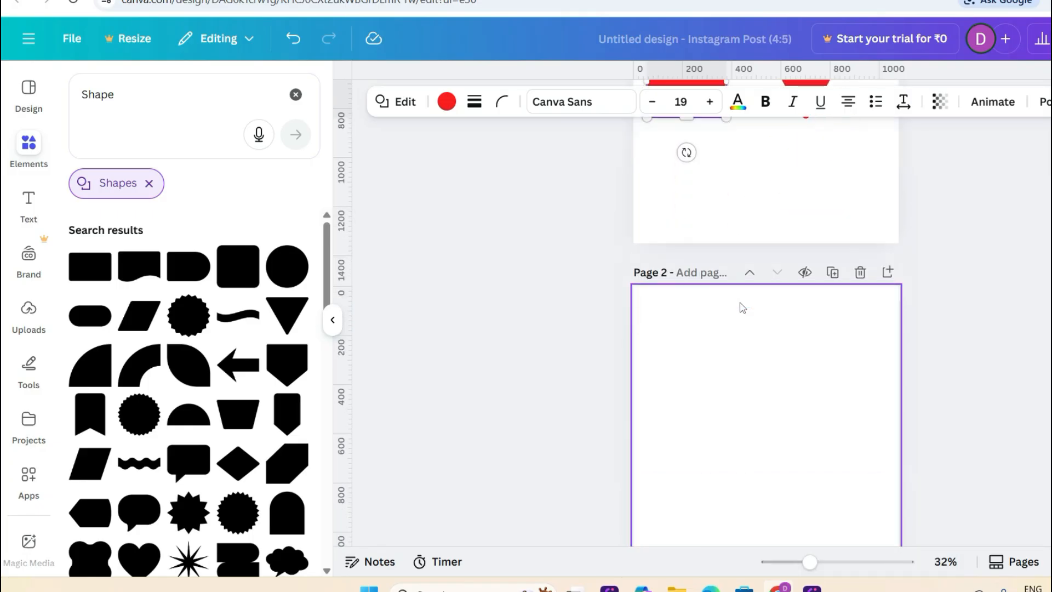
scroll(742, 308, "down", 3)
left_click(742, 307)
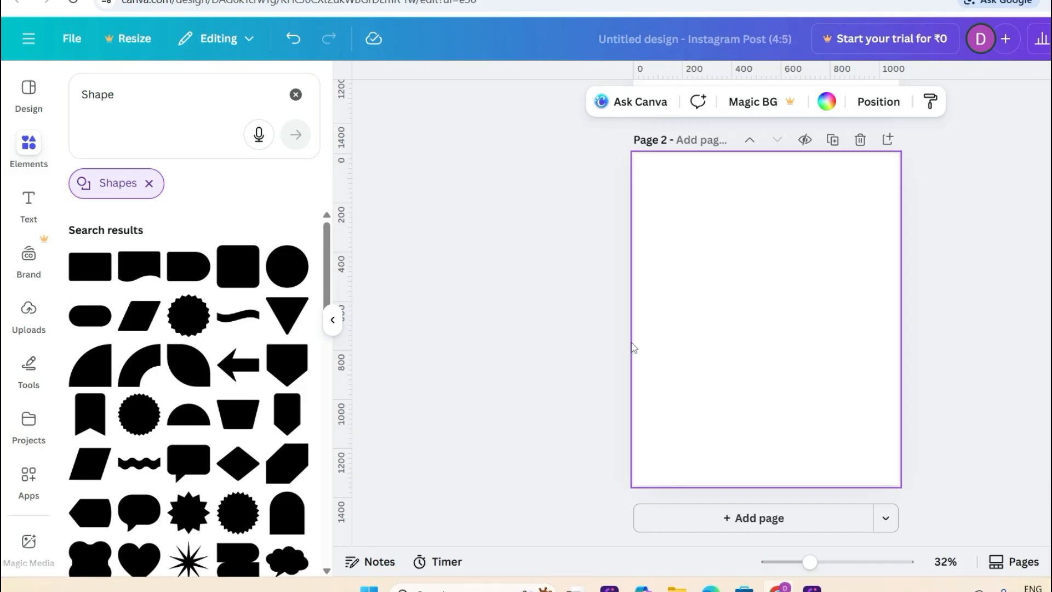
right_click(688, 308)
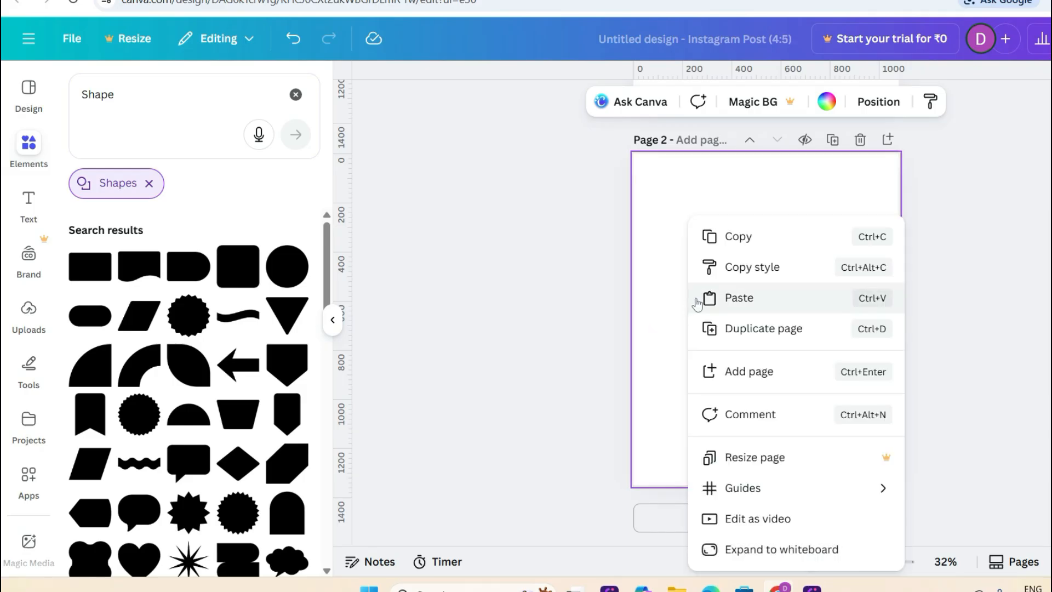
left_click(741, 297)
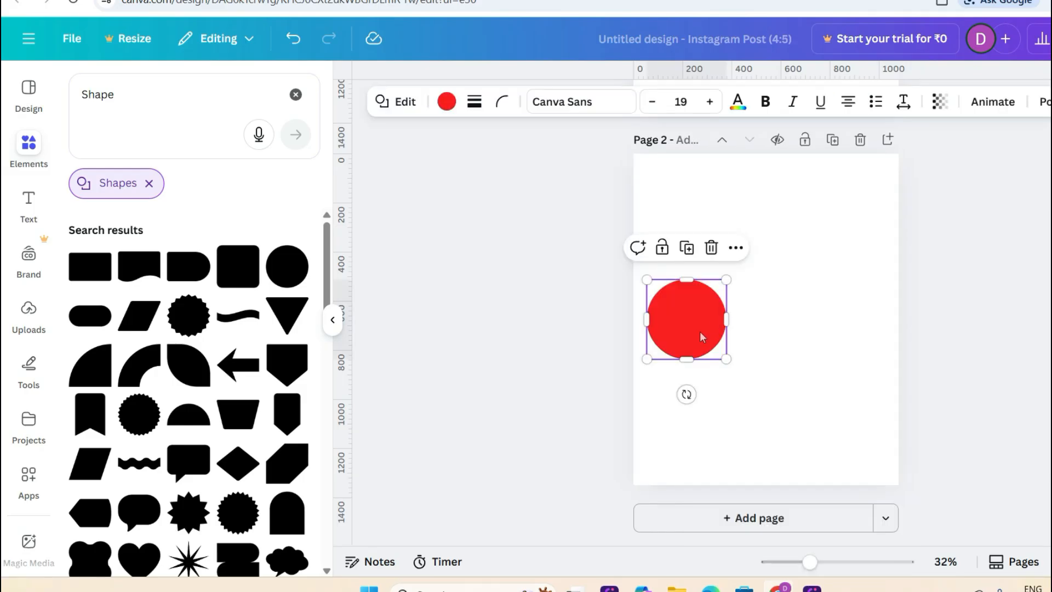
left_click_drag(686, 334, 699, 234)
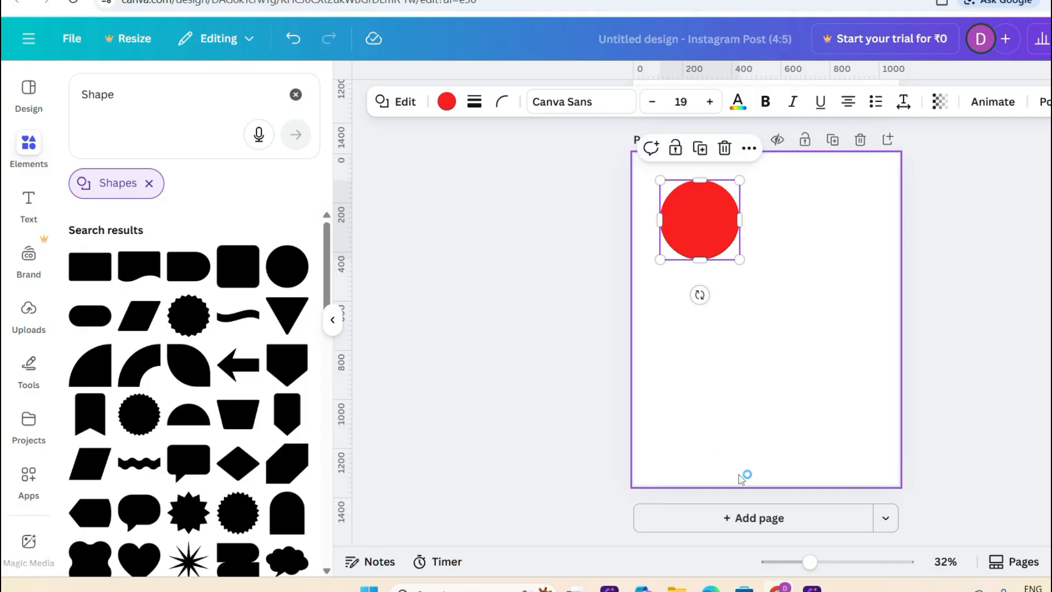
Step: Move the original circle from page 1 onto page 2, level with the pasted circle and to its right
scroll(735, 447, "up", 5)
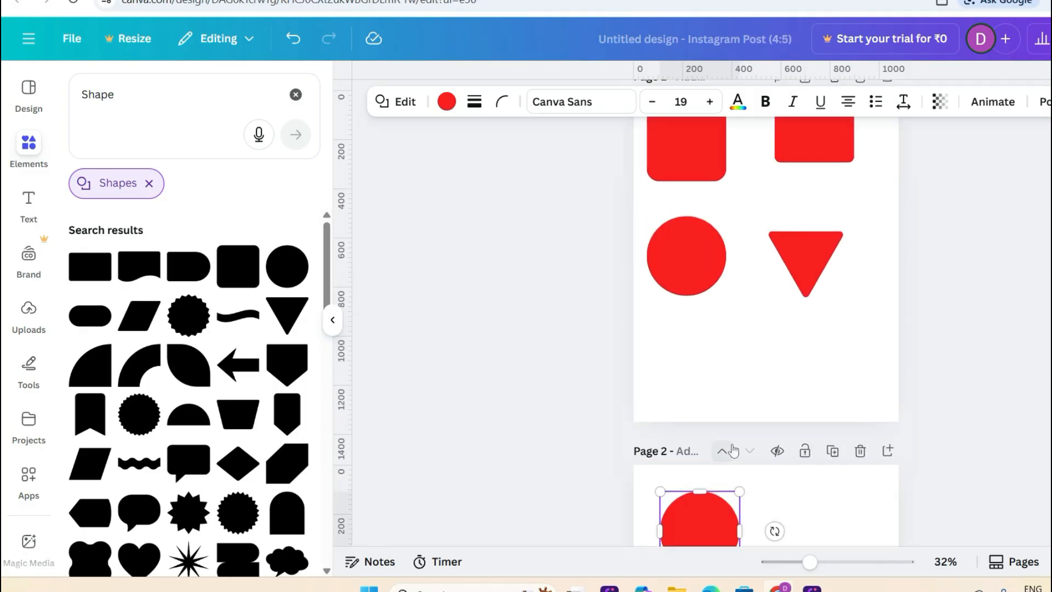
scroll(733, 450, "up", 2)
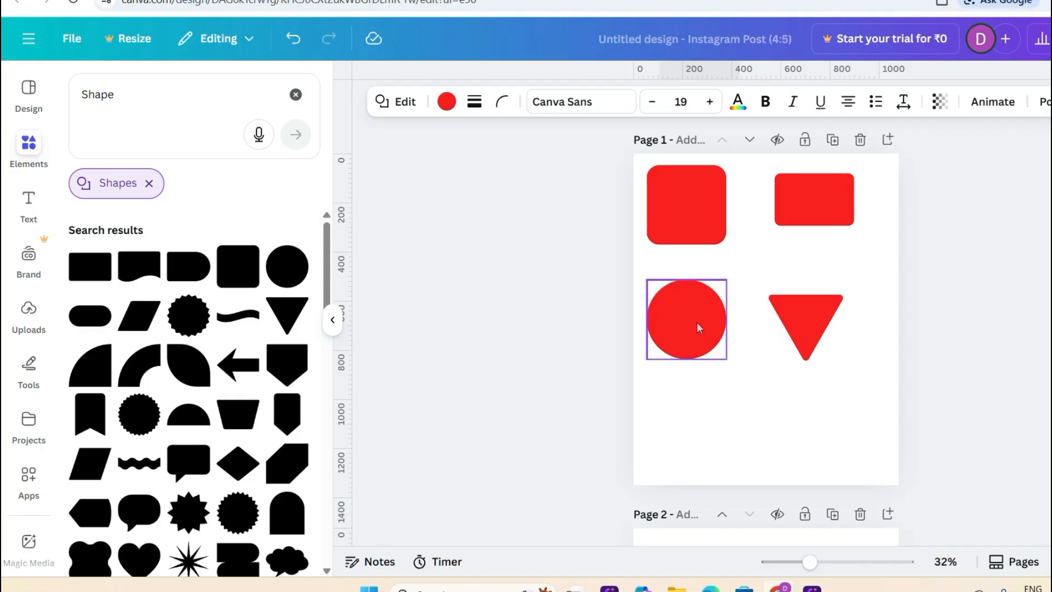
left_click(688, 312)
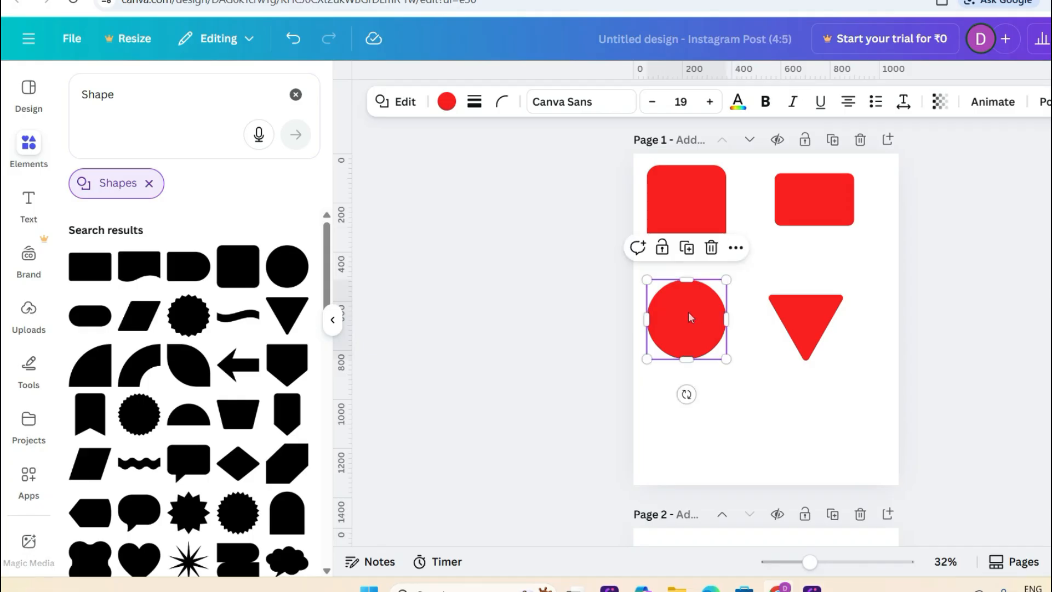
left_click_drag(688, 313, 824, 564)
scroll(829, 499, "down", 4)
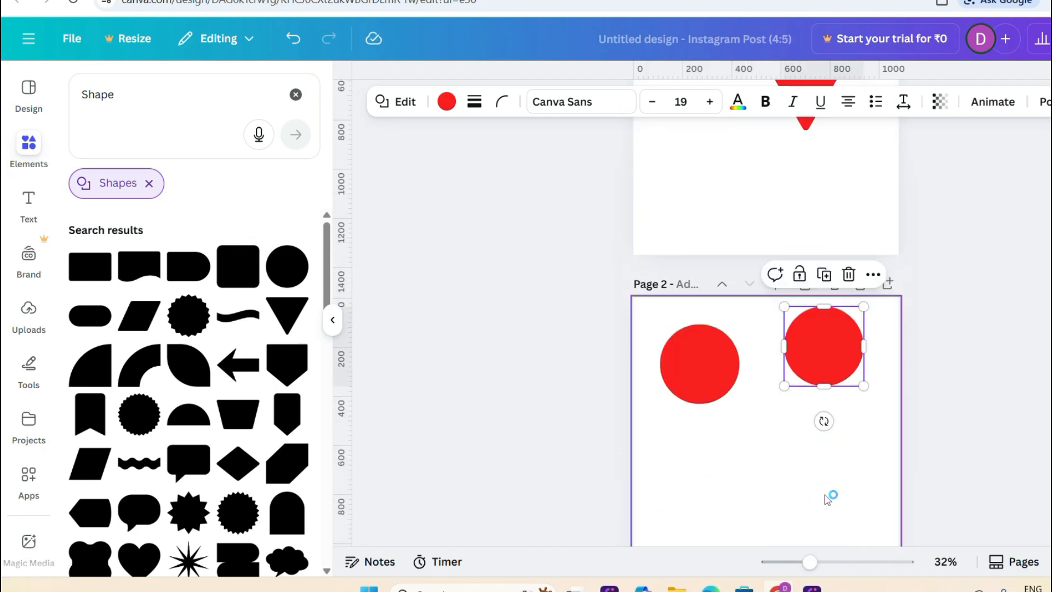
left_click_drag(817, 359, 816, 372)
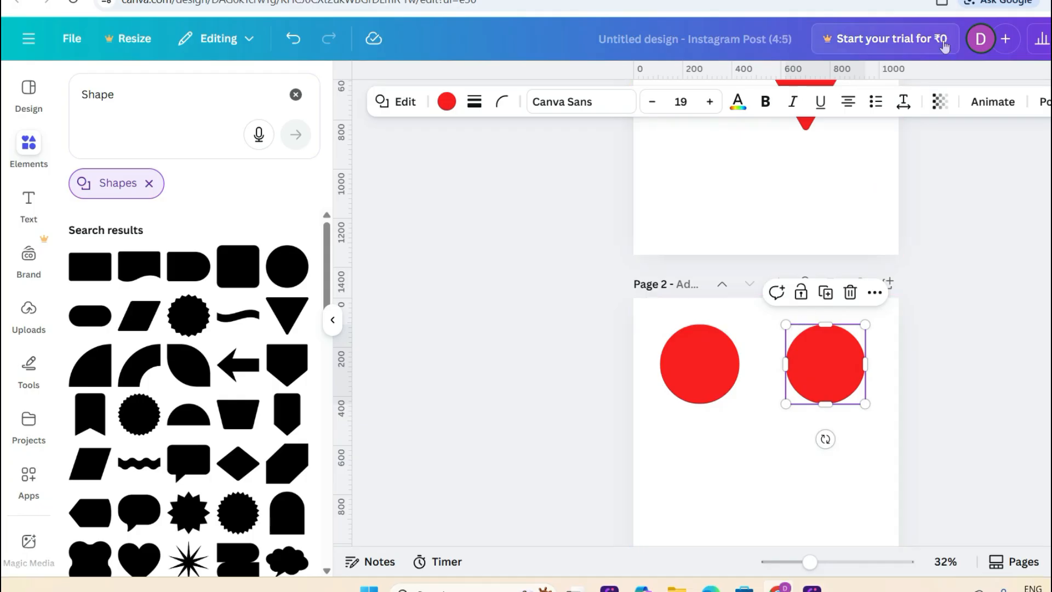
Step: Delete the right-hand circle on page 2
left_click(849, 293)
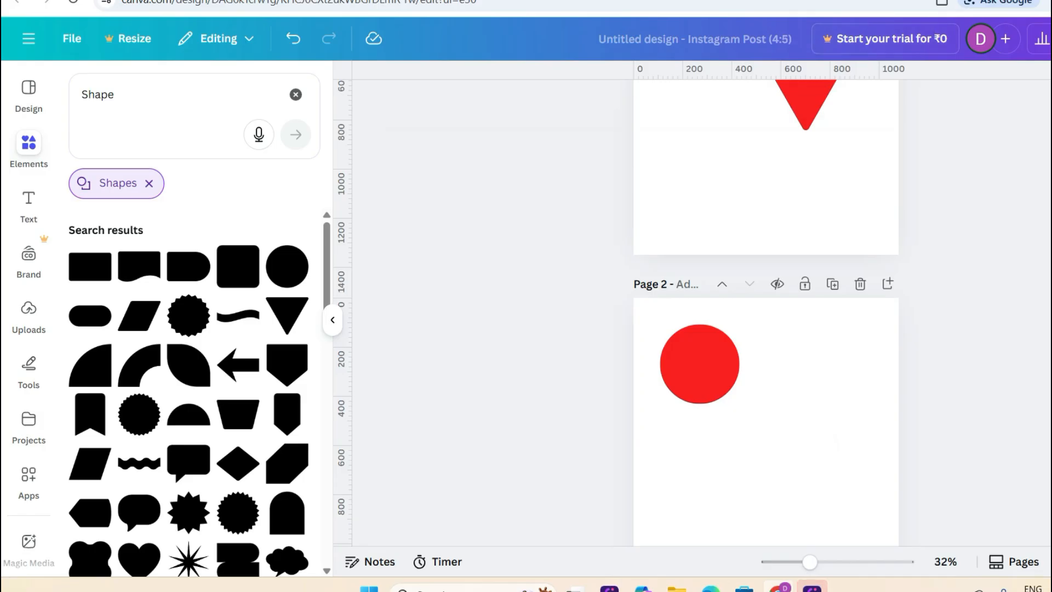
left_click(783, 405)
Step: Enlarge the remaining circle on page 2 to about half the page width and position it slightly above the page's center
scroll(783, 407, "down", 3)
left_click_drag(703, 221, 773, 313)
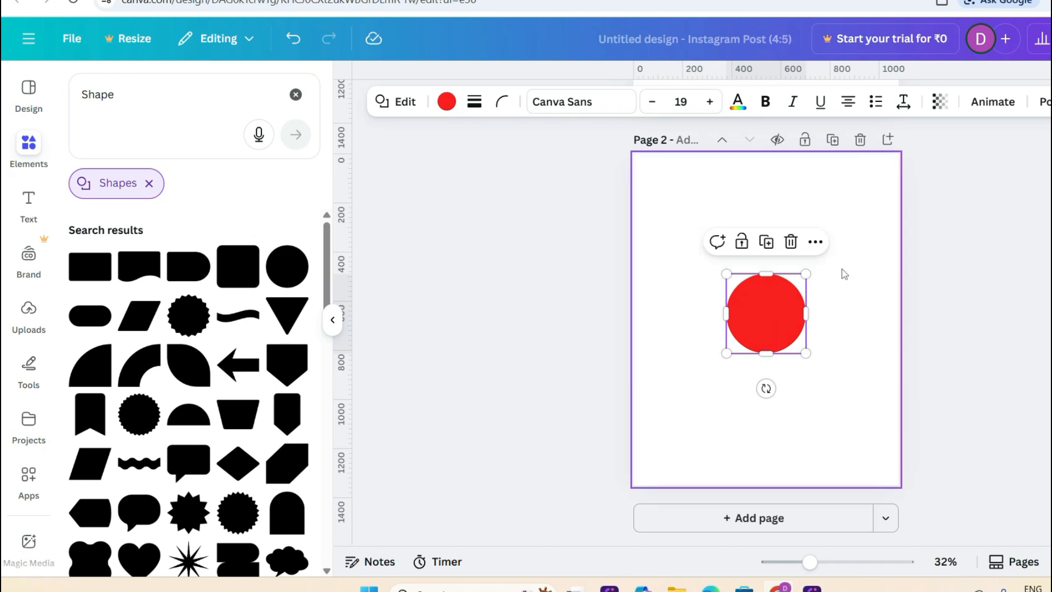
left_click_drag(810, 270, 914, 255)
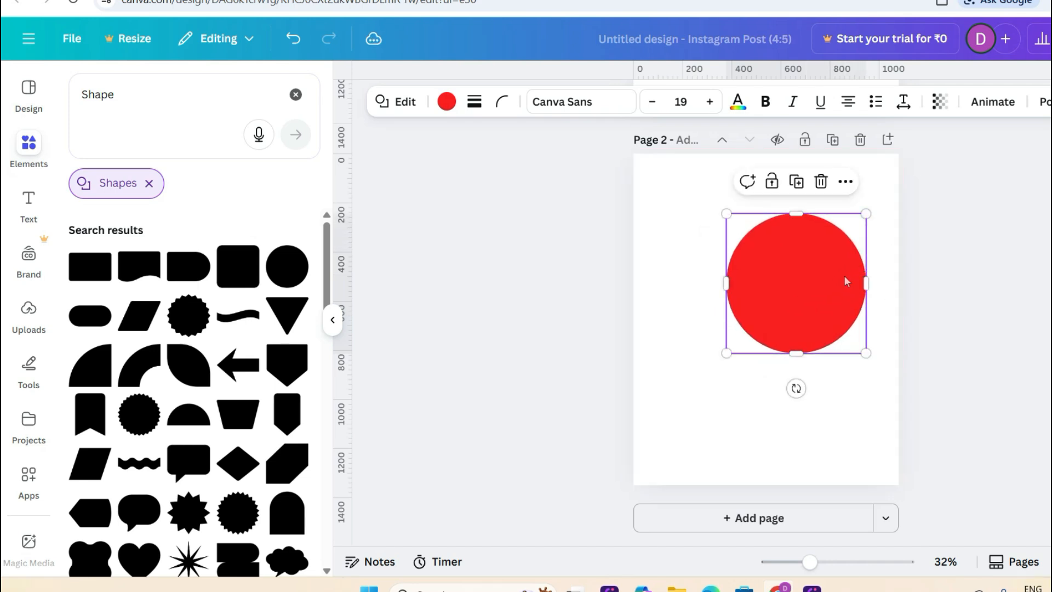
left_click_drag(817, 275, 782, 291)
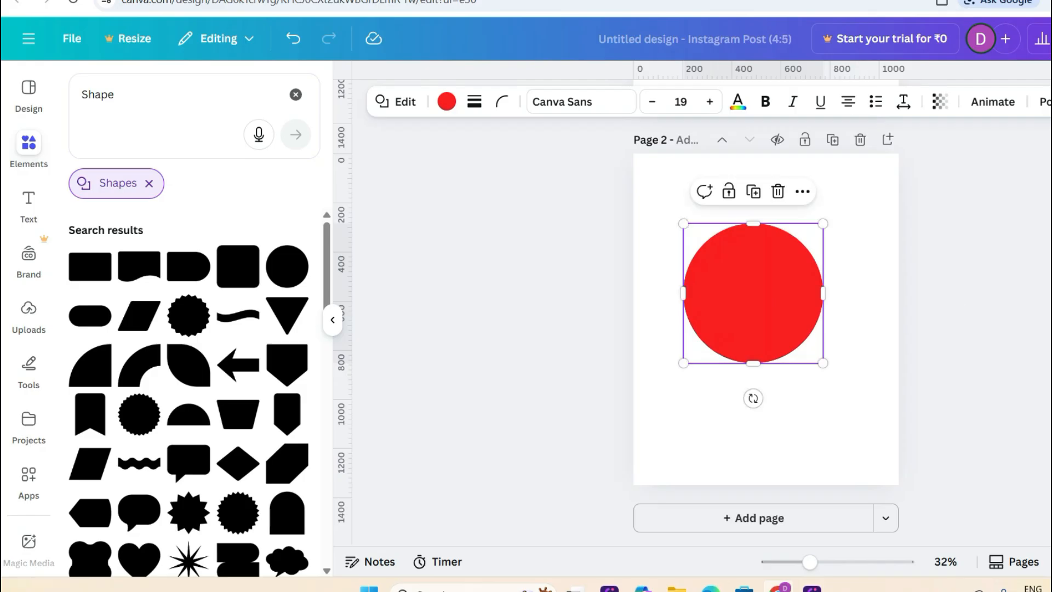
Step: Browse the replacement shapes available for the circle on page 2, from basic shapes and polygons down through the further categories
left_click(971, 286)
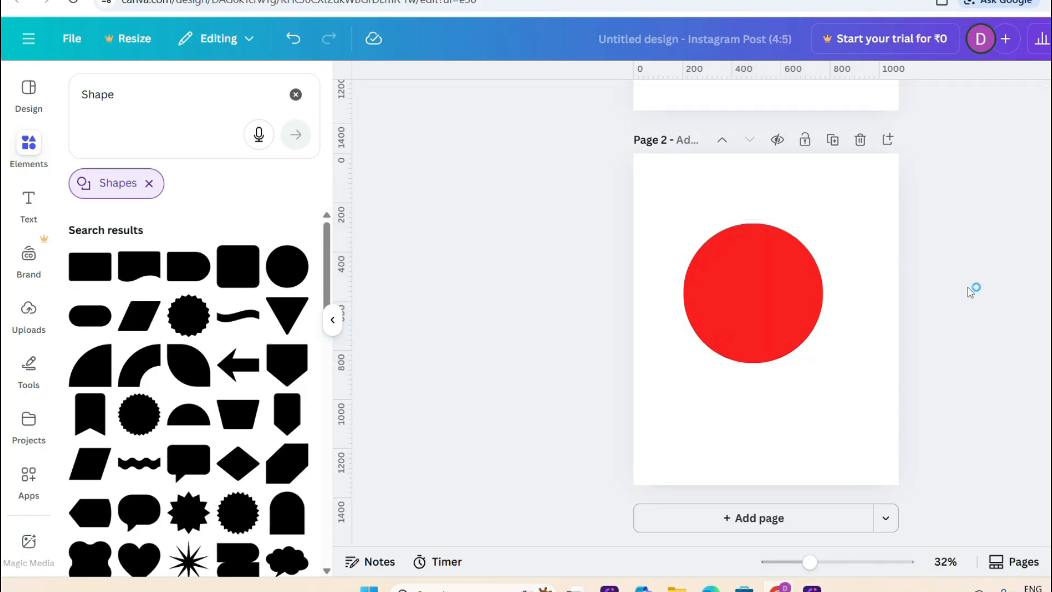
left_click(774, 300)
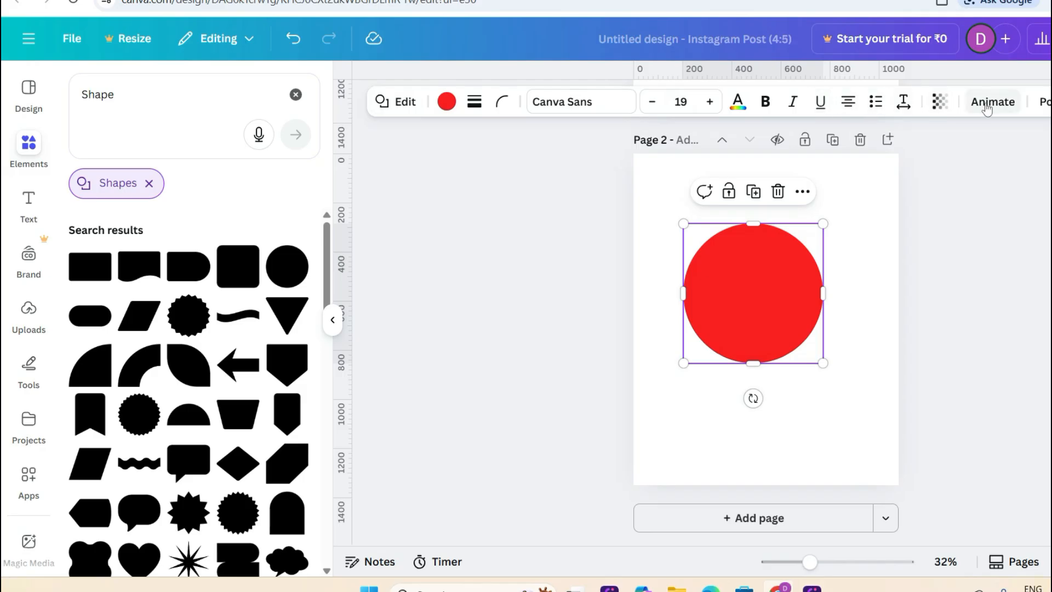
left_click(406, 105)
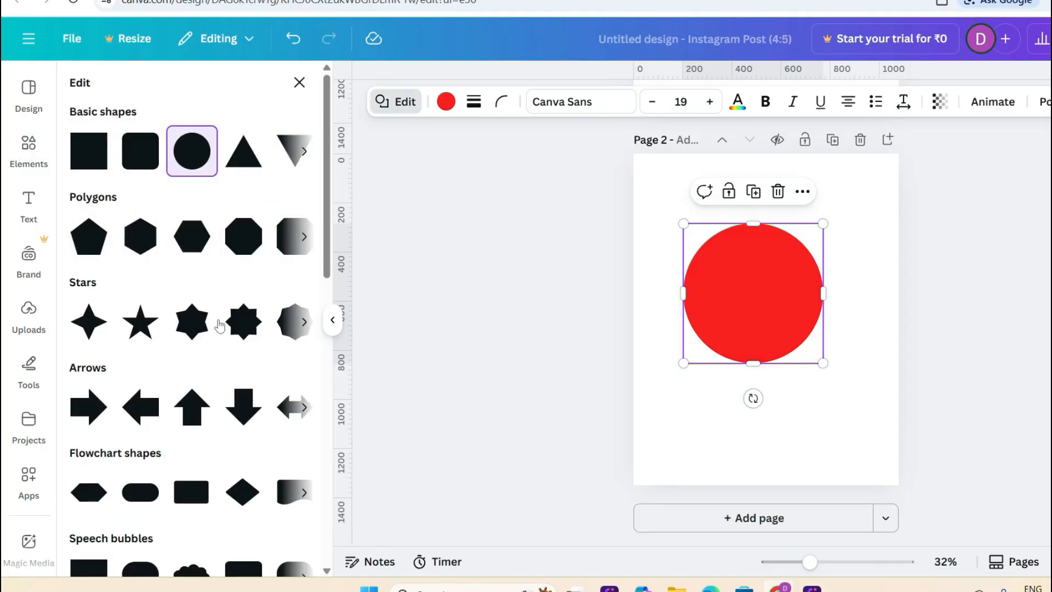
scroll(218, 315, "down", 4)
scroll(196, 296, "up", 3)
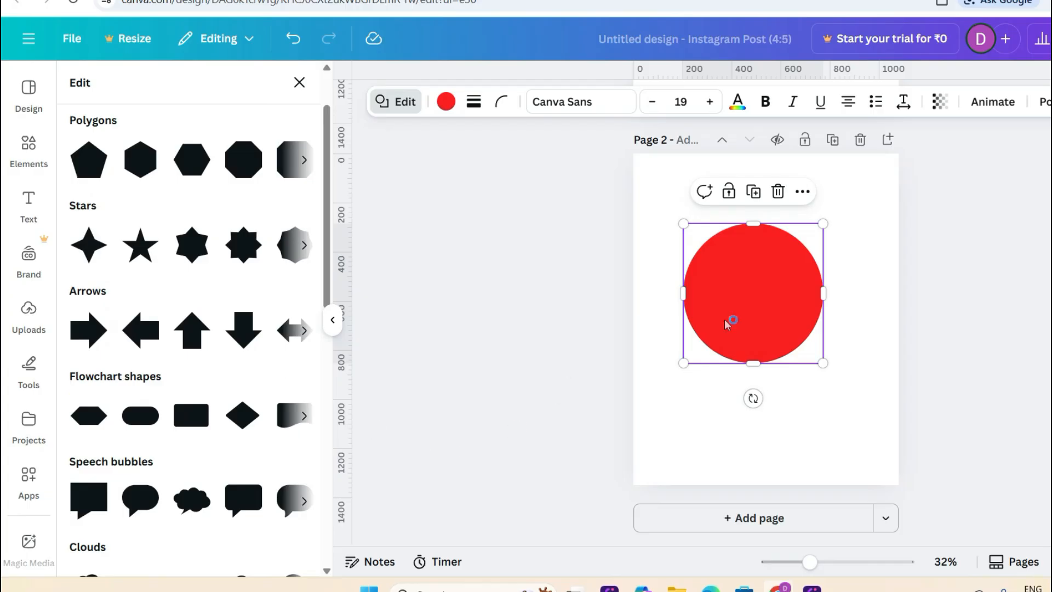
scroll(257, 238, "down", 4)
scroll(254, 239, "down", 2)
scroll(249, 237, "up", 8)
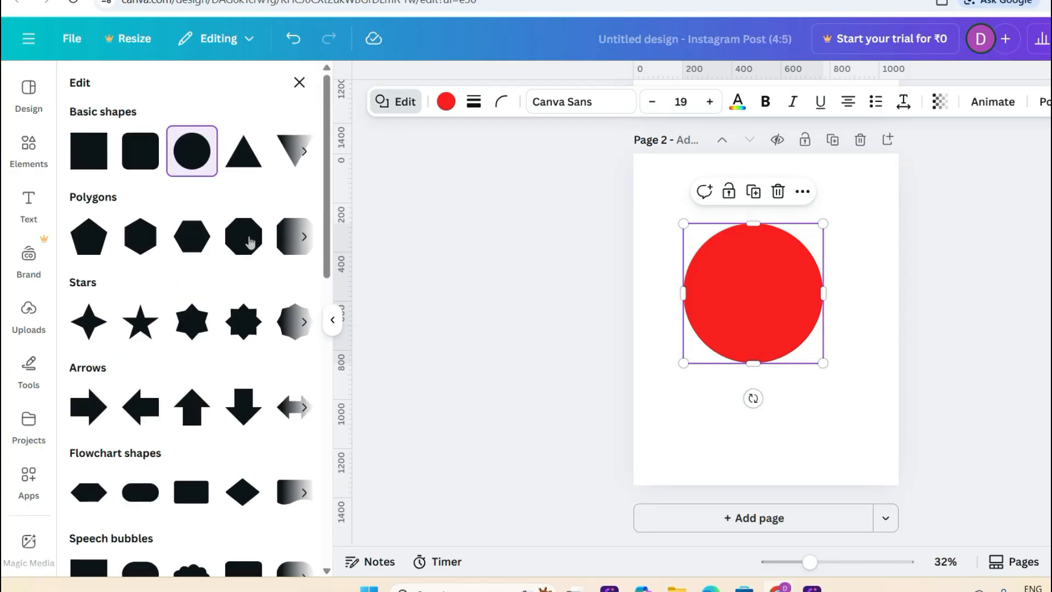
Step: Try replacing the page 2 circle with an eight-pointed star, a down arrow, a cloud and a heart
left_click(244, 320)
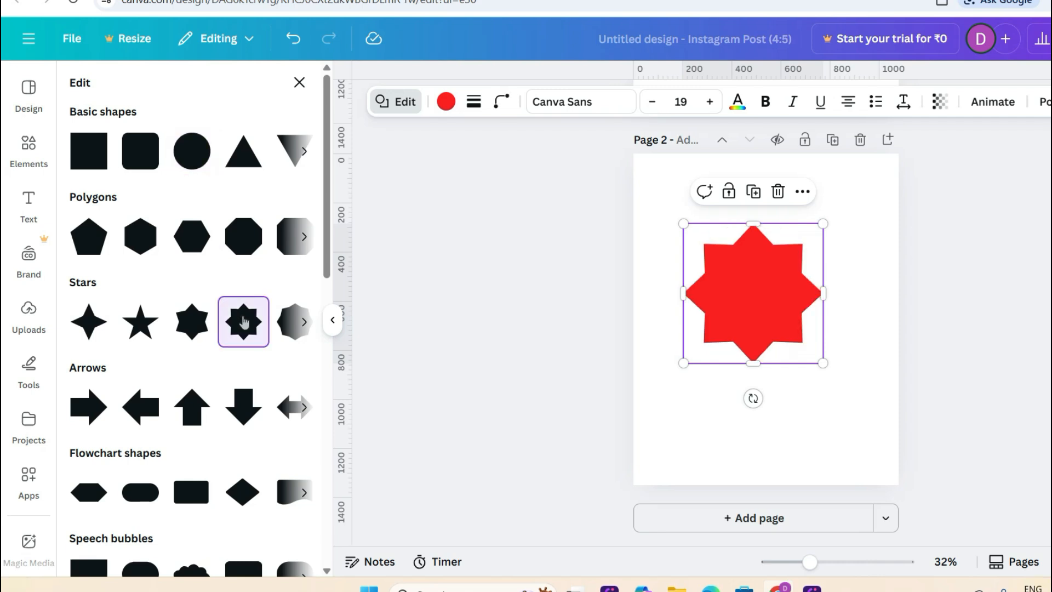
left_click(244, 403)
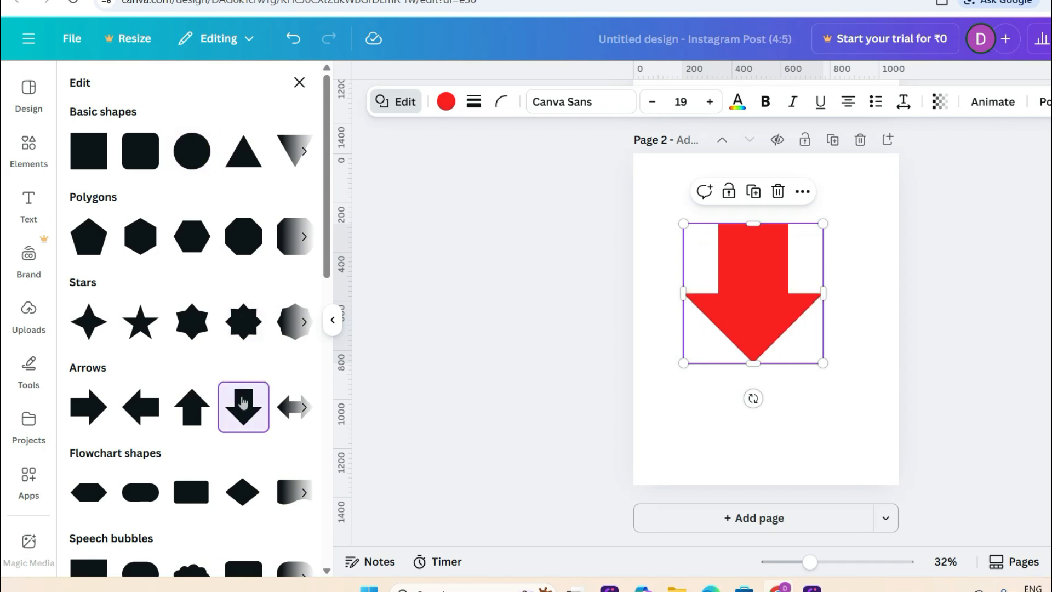
scroll(235, 449, "down", 4)
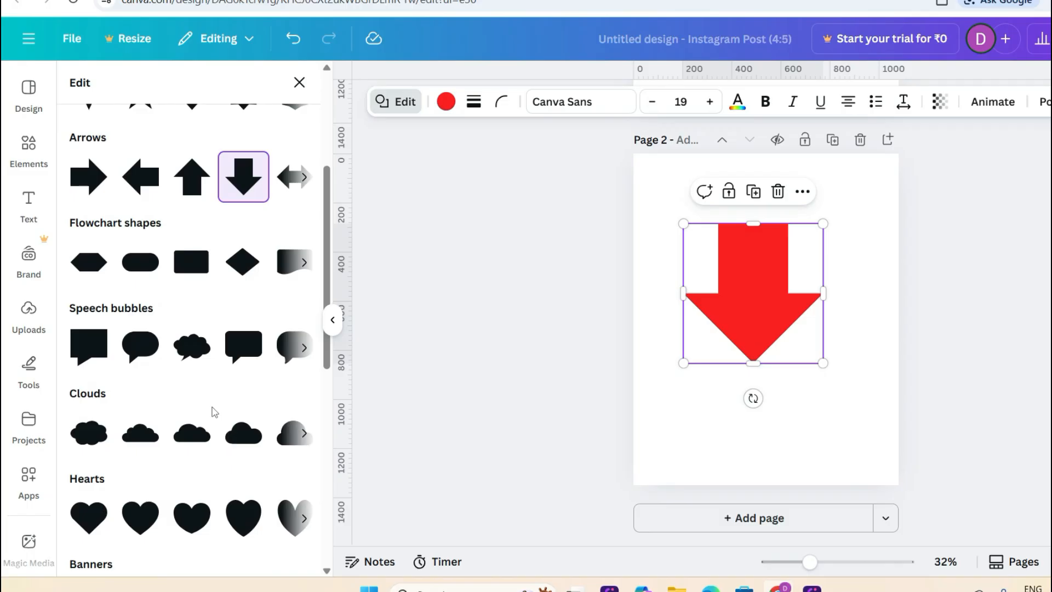
left_click(148, 437)
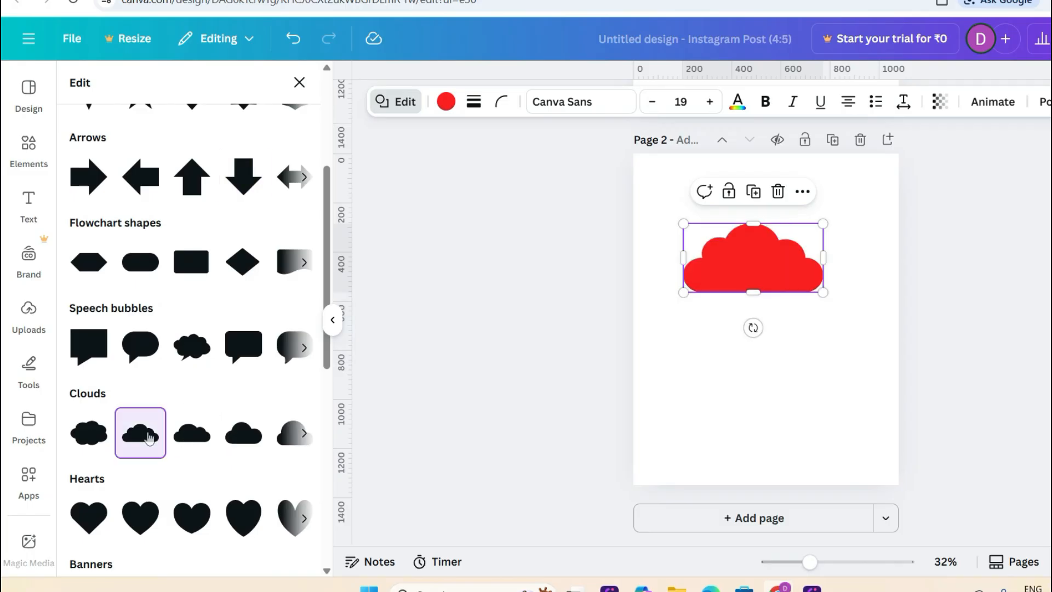
left_click(134, 523)
Step: Try the shape on page 2 as a five-pointed star and a hexagon, and turn it back into a circle
scroll(131, 520, "up", 5)
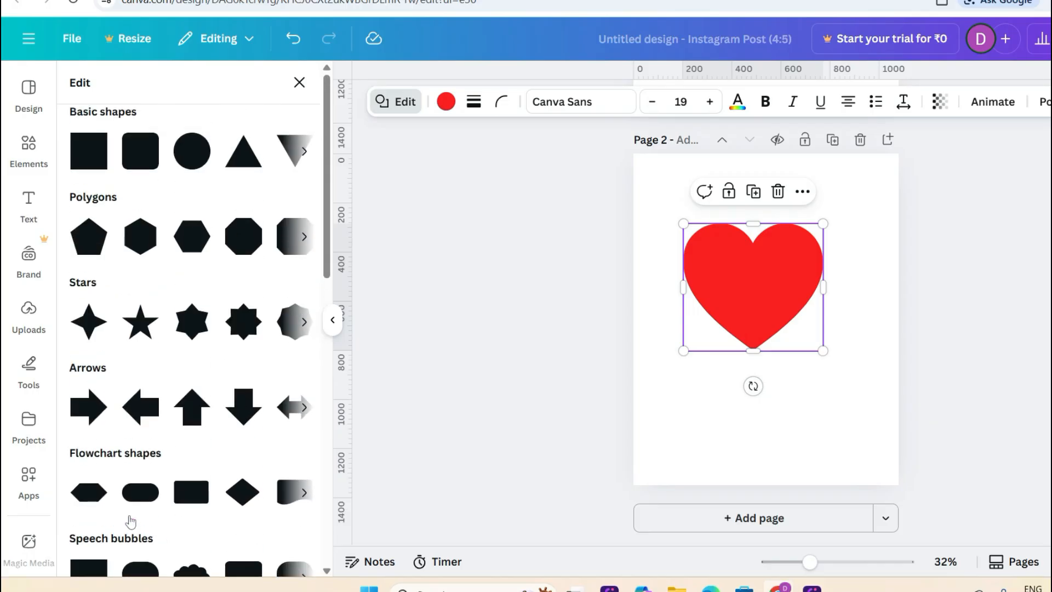
left_click(147, 323)
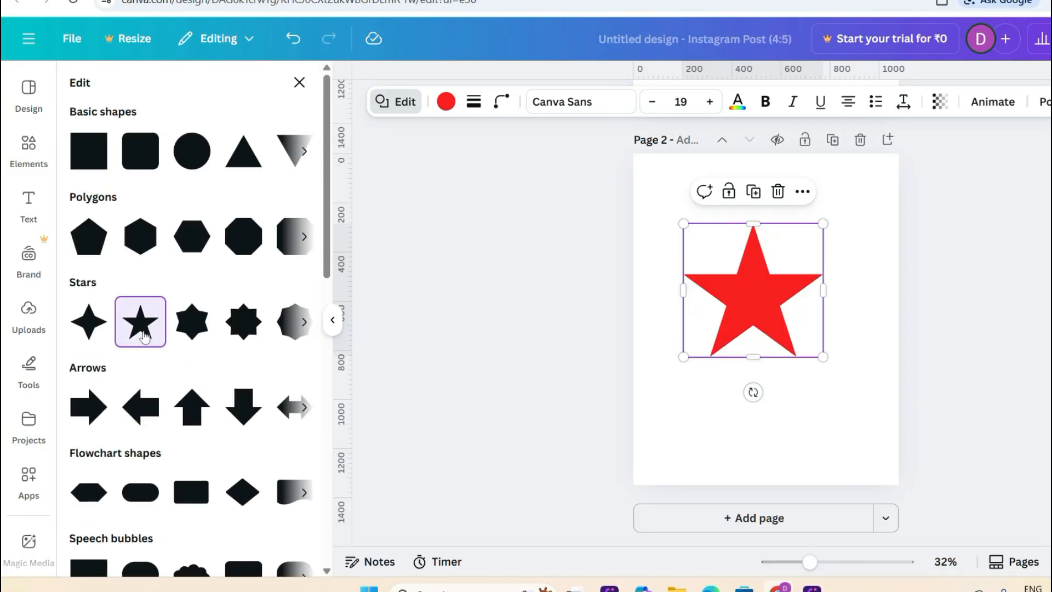
left_click(141, 240)
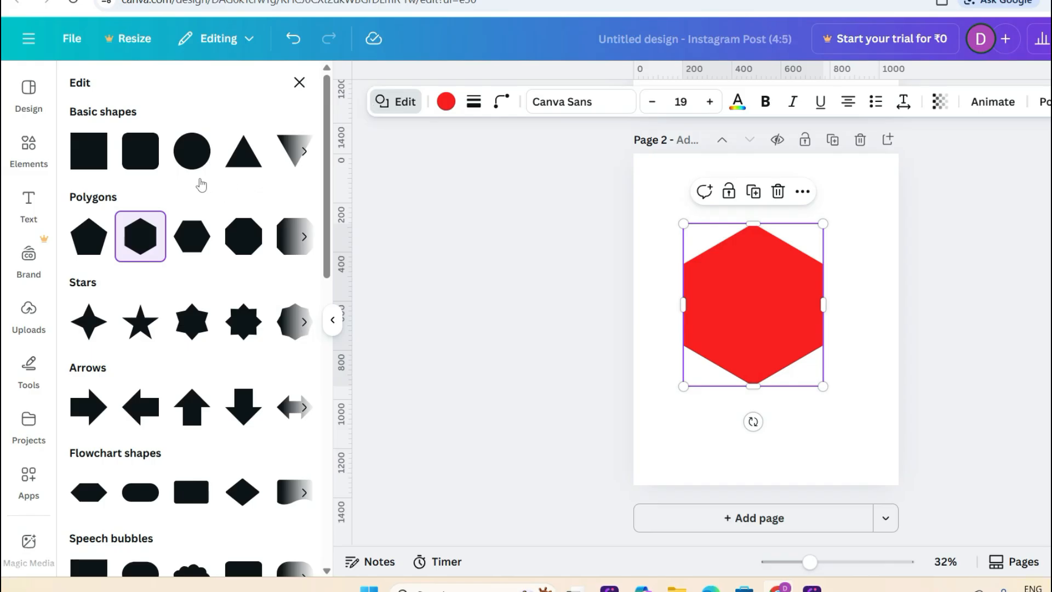
left_click(186, 148)
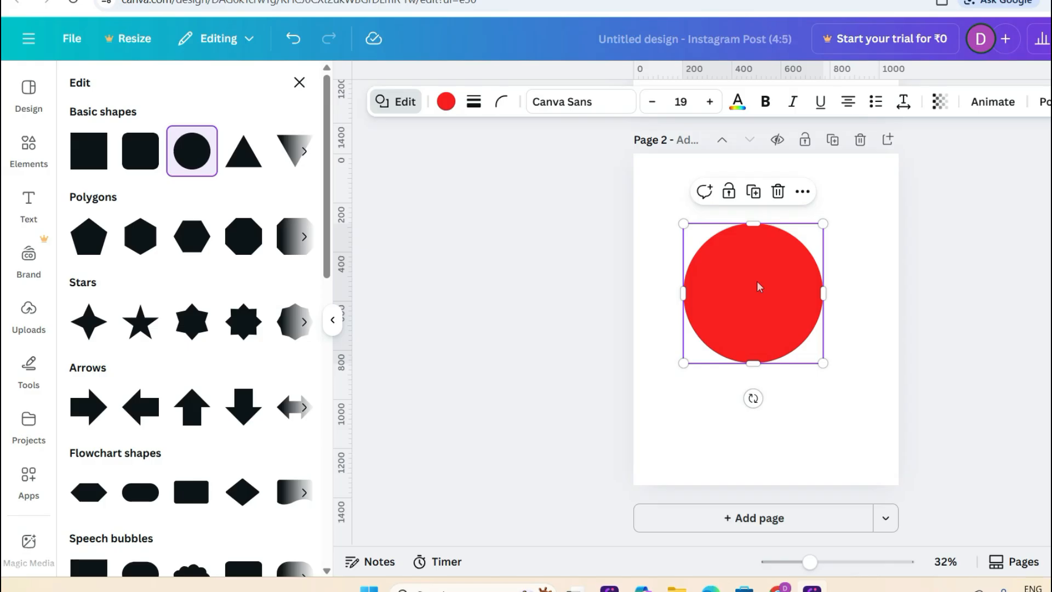
Step: Change the fill of the circle on page 2 to the default solid yellow
left_click(446, 103)
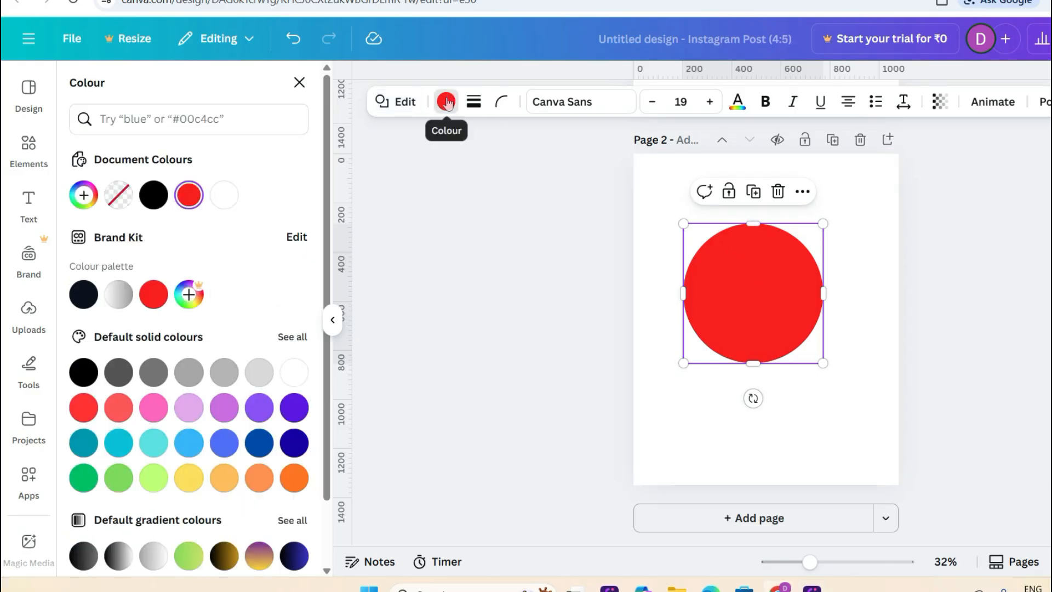
scroll(255, 344, "down", 2)
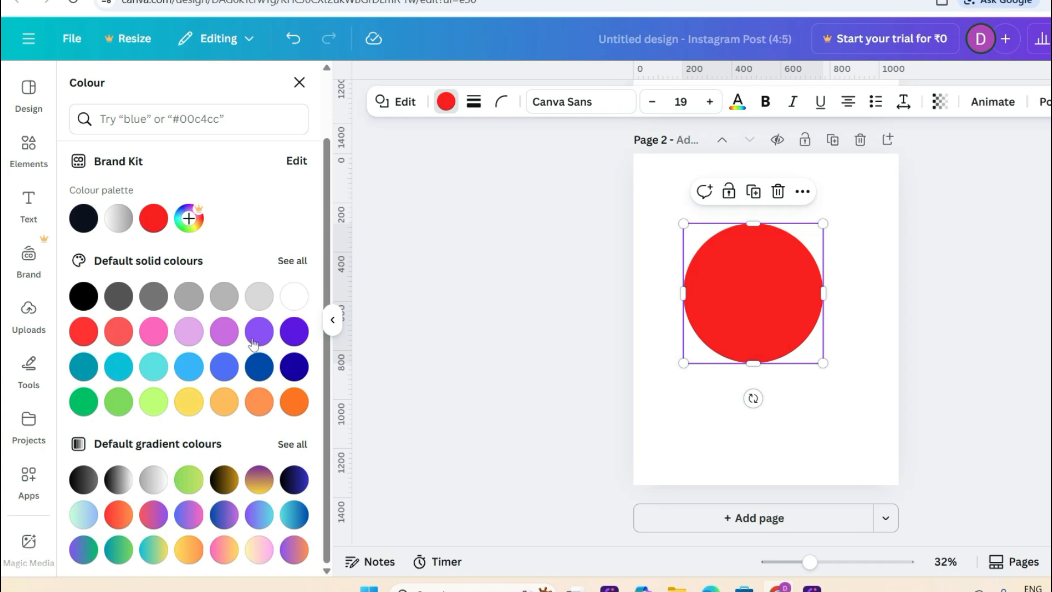
left_click(192, 405)
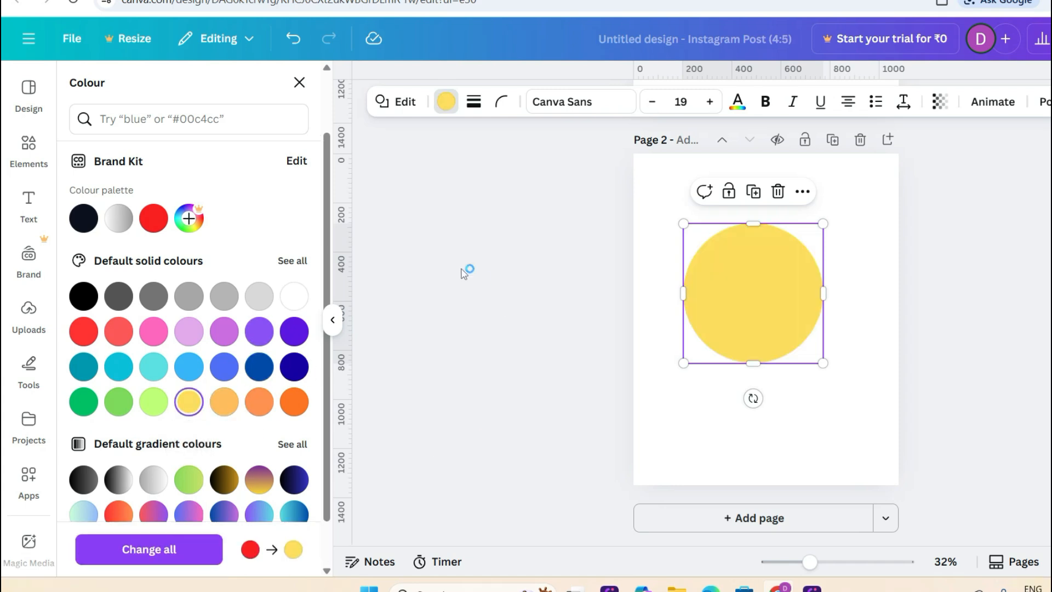
key("Escape")
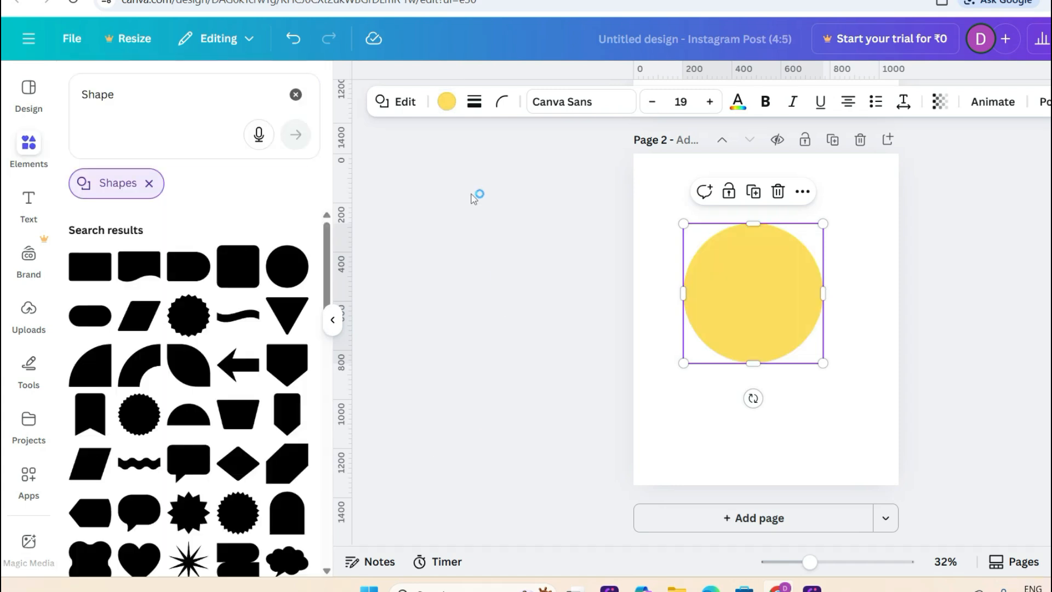
Step: Add a solid black outline with stroke weight 4 to the yellow circle
left_click(473, 106)
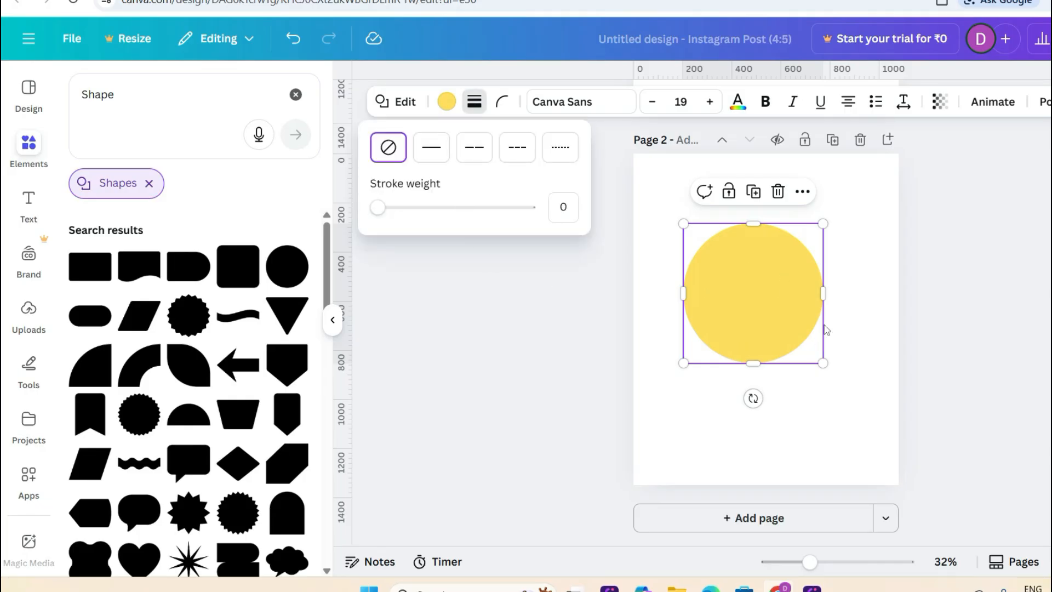
left_click(430, 153)
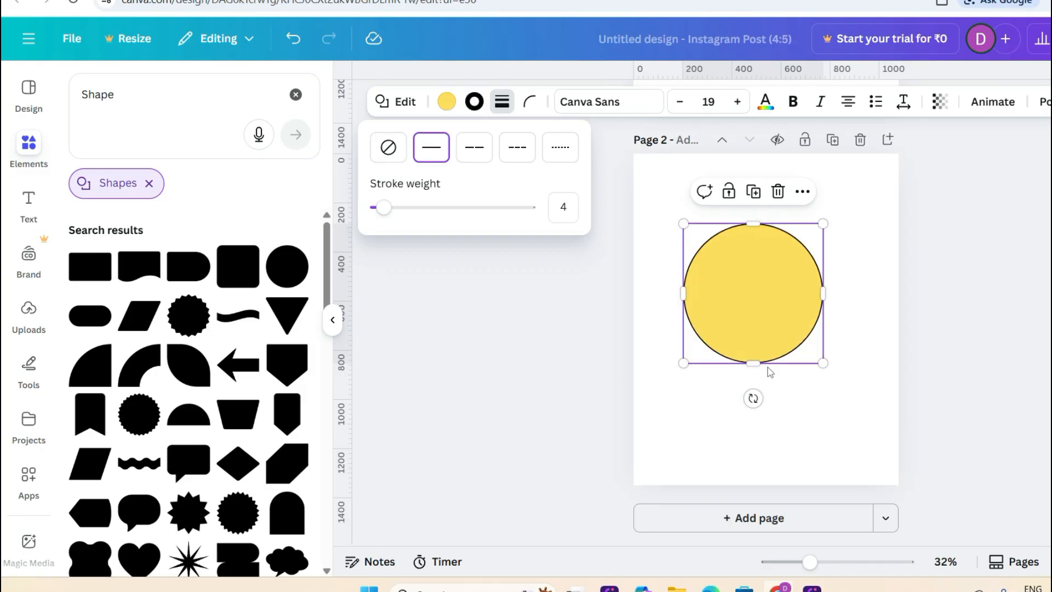
left_click(918, 295)
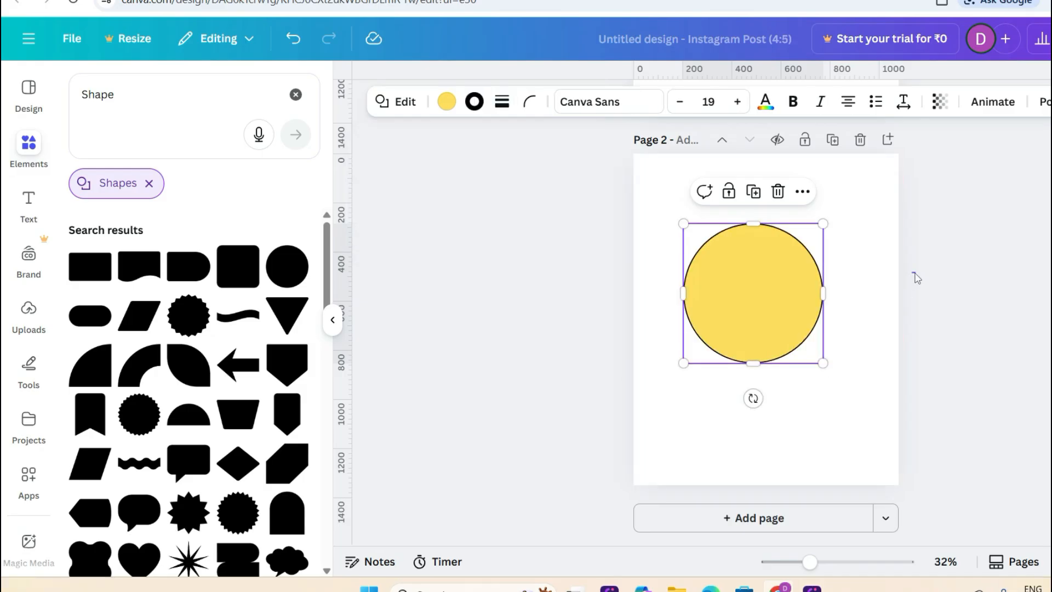
left_click(913, 279)
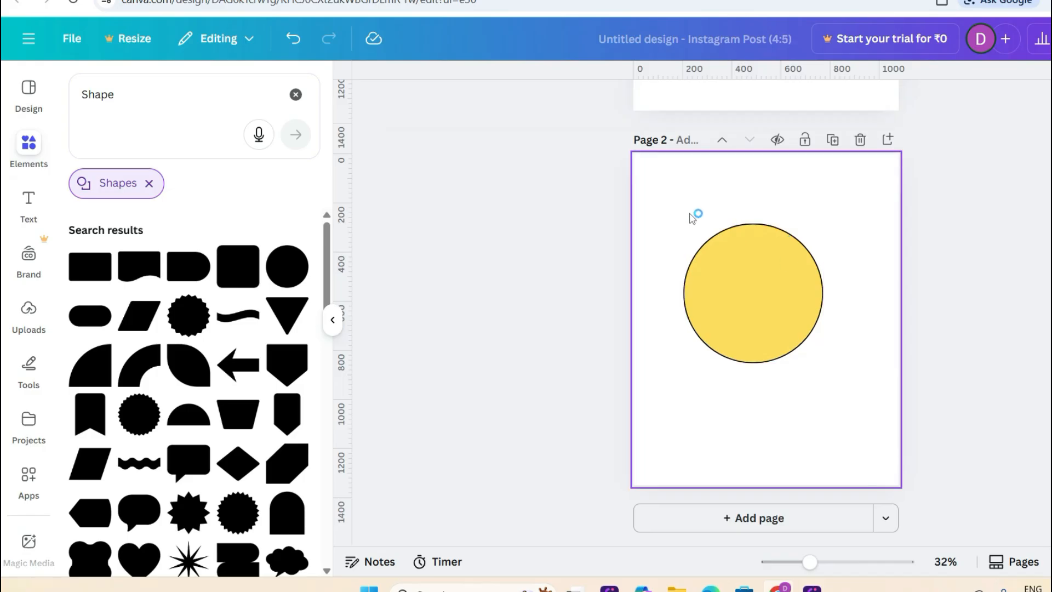
Step: Change the circle's outline to the long-dashed style, keeping the stroke weight at 4
left_click(771, 276)
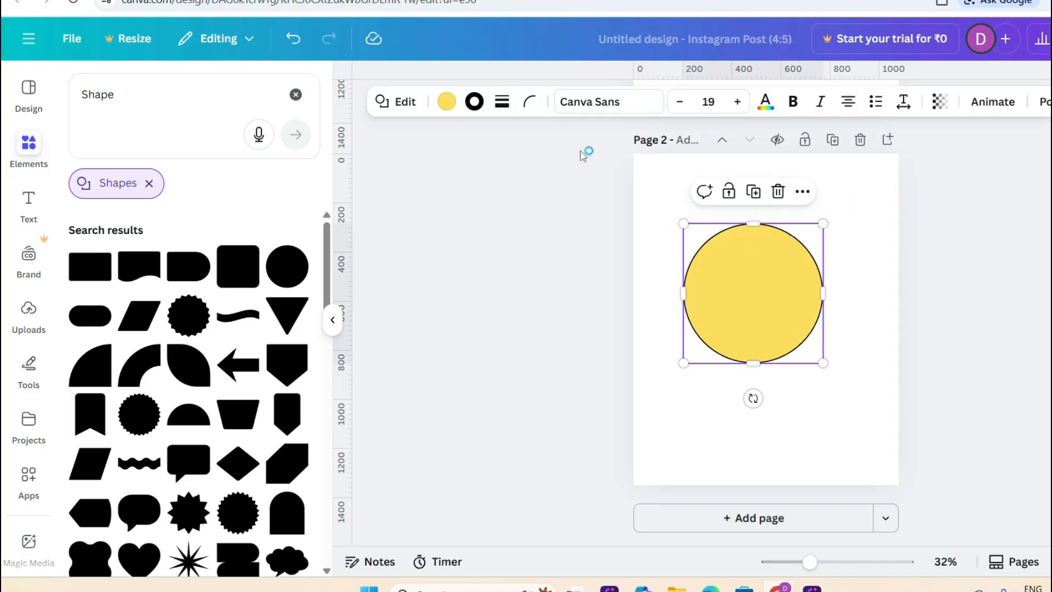
left_click(502, 102)
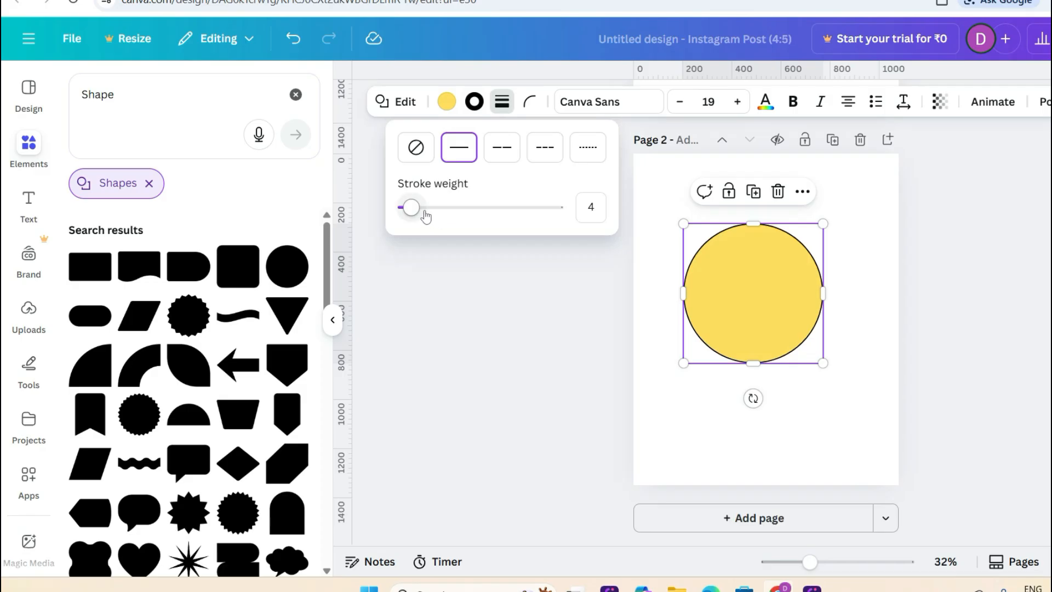
mouse_move(415, 209)
left_mouse_down()
mouse_move(565, 235)
mouse_move(413, 252)
left_mouse_up()
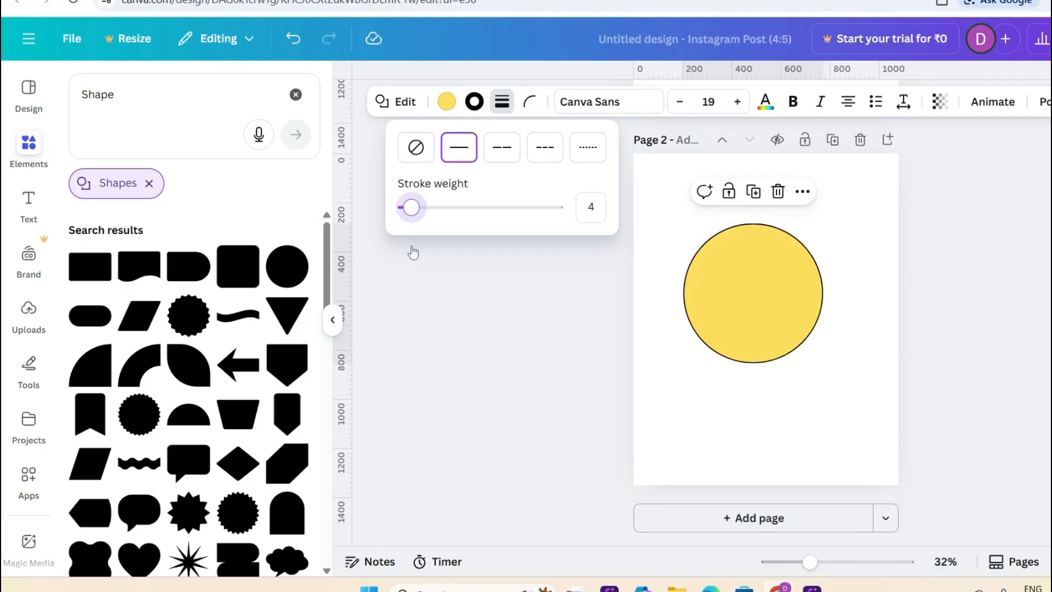
left_click(502, 148)
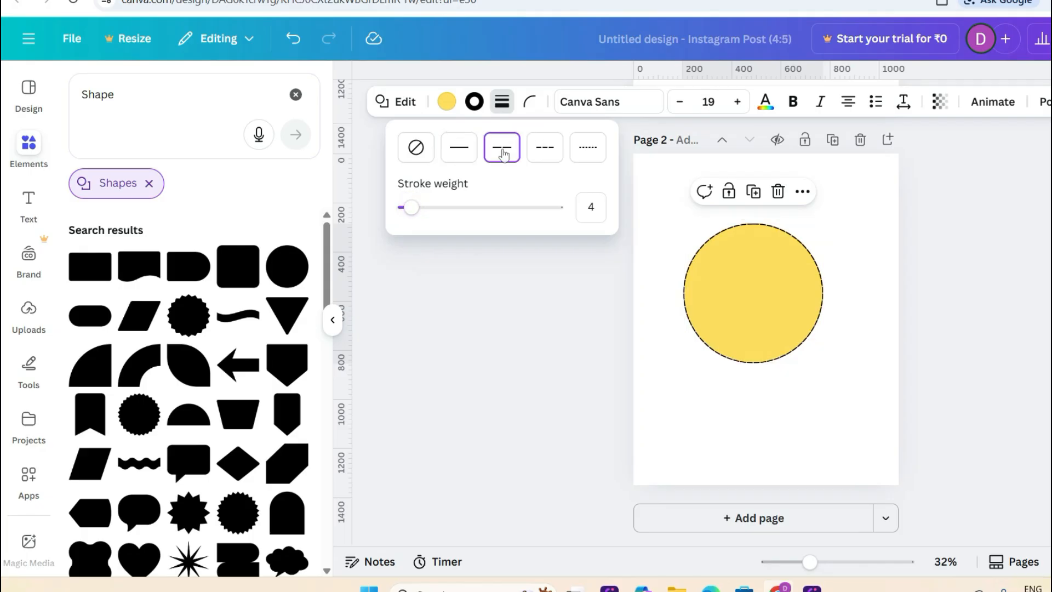
left_click(595, 304)
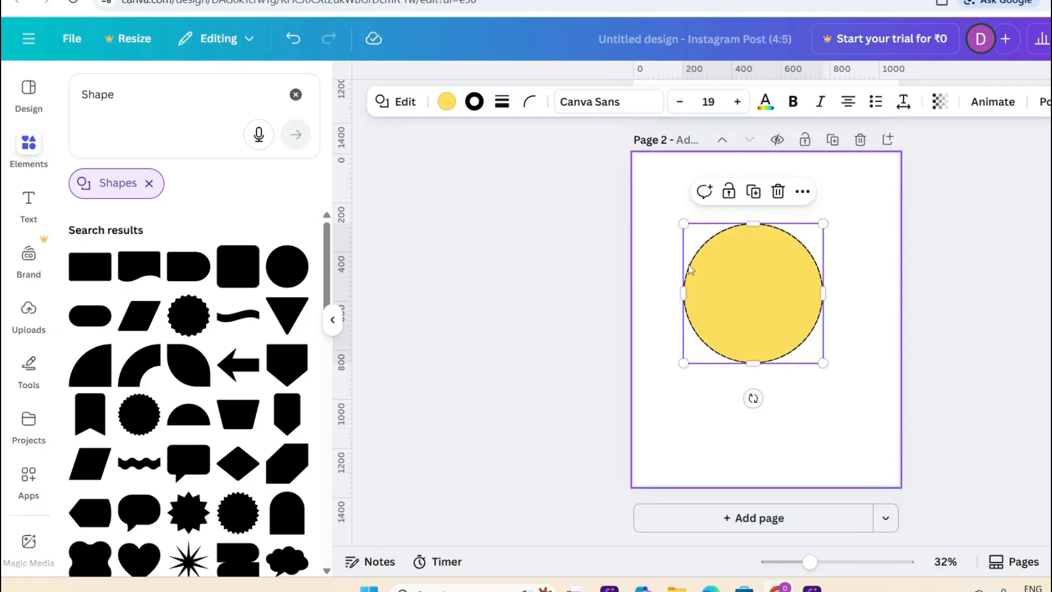
Step: Try the short-dashed outline style on the circle and switch it to the dotted style
left_click(503, 103)
left_click(541, 155)
left_click(590, 152)
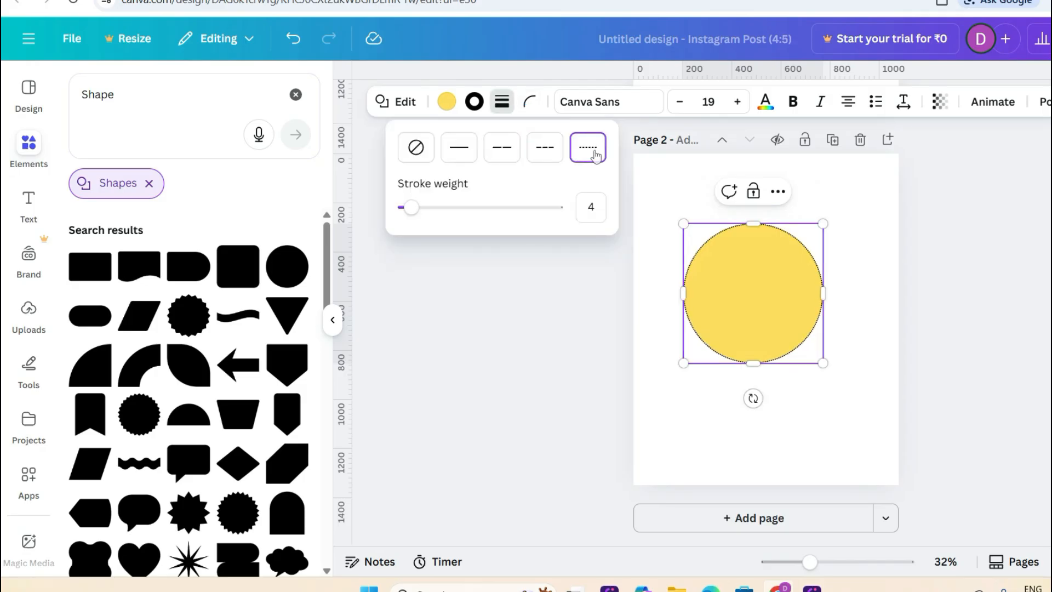
Step: Thicken the circle's dotted outline to a stroke weight of 35 and replace that with a slightly smaller weight
mouse_move(413, 212)
left_mouse_down()
mouse_move(497, 212)
mouse_move(405, 211)
mouse_move(485, 227)
mouse_move(425, 224)
mouse_move(406, 211)
mouse_move(479, 223)
mouse_move(460, 227)
left_mouse_up()
left_click(596, 207)
double_click(599, 206)
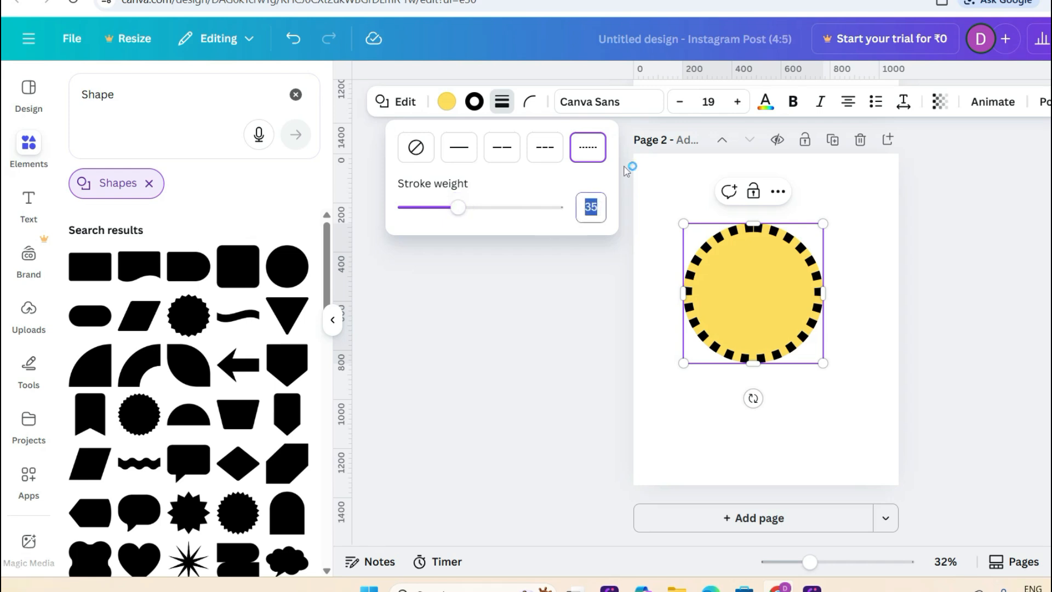
type("3")
key("Return")
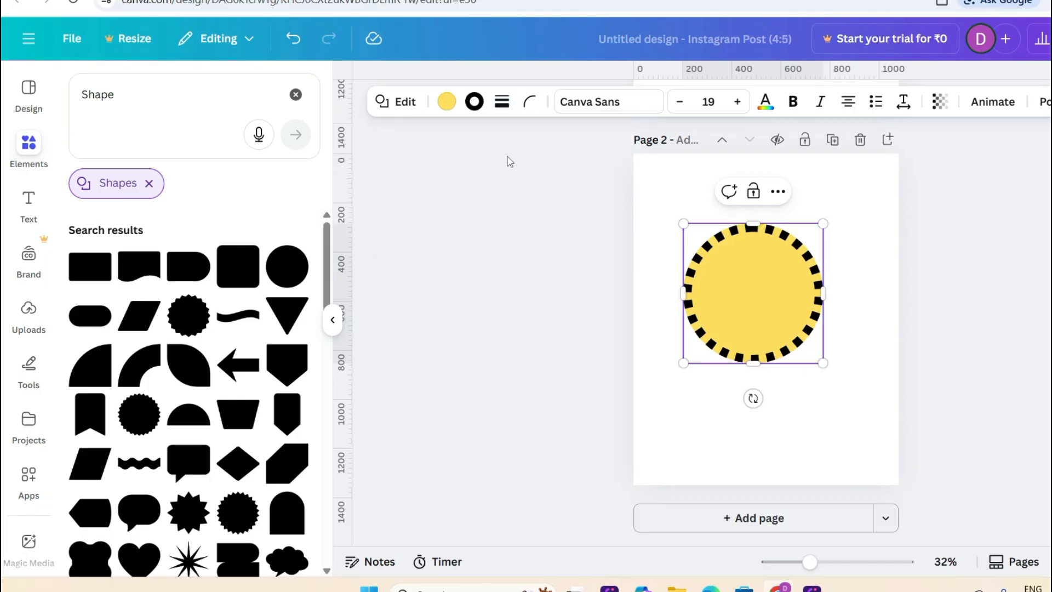
Step: Reduce the circle's stroke weight to 0, try a solid outline of weight 4, and remove the outline again
left_click(446, 101)
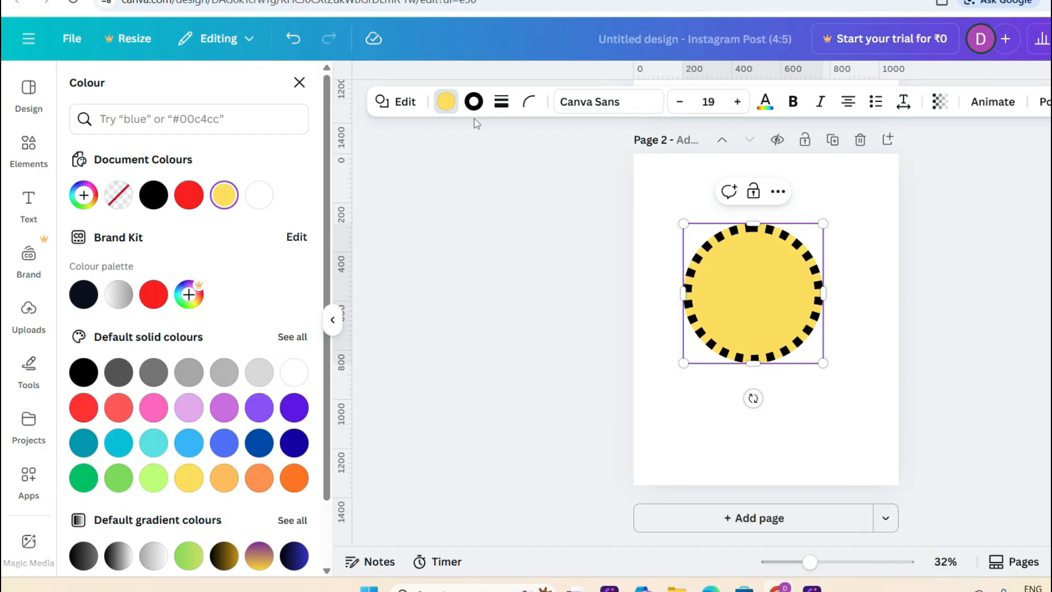
left_click(502, 101)
left_click_drag(458, 214, 404, 208)
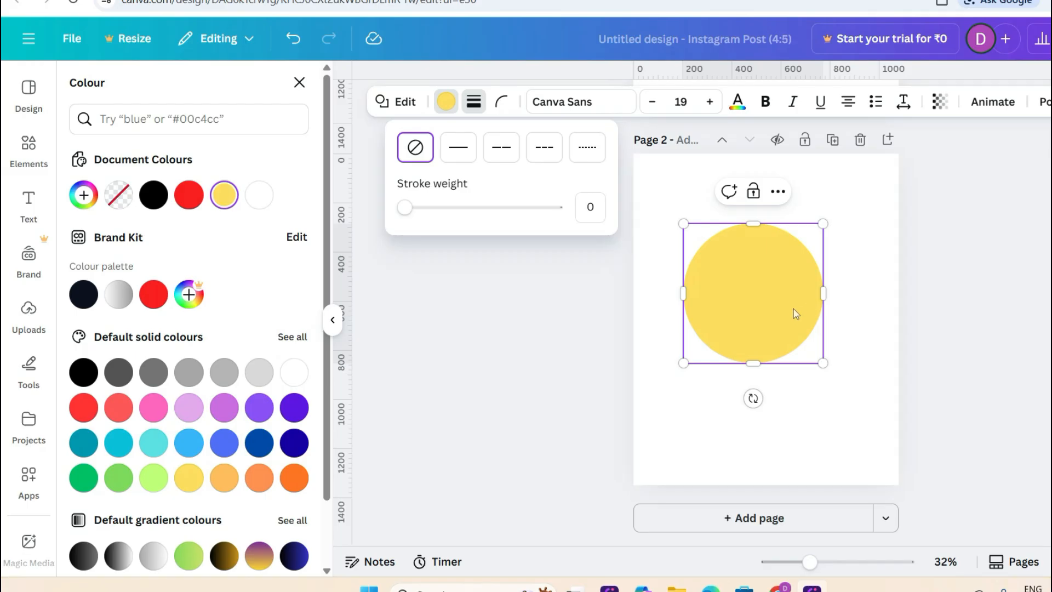
left_click(459, 153)
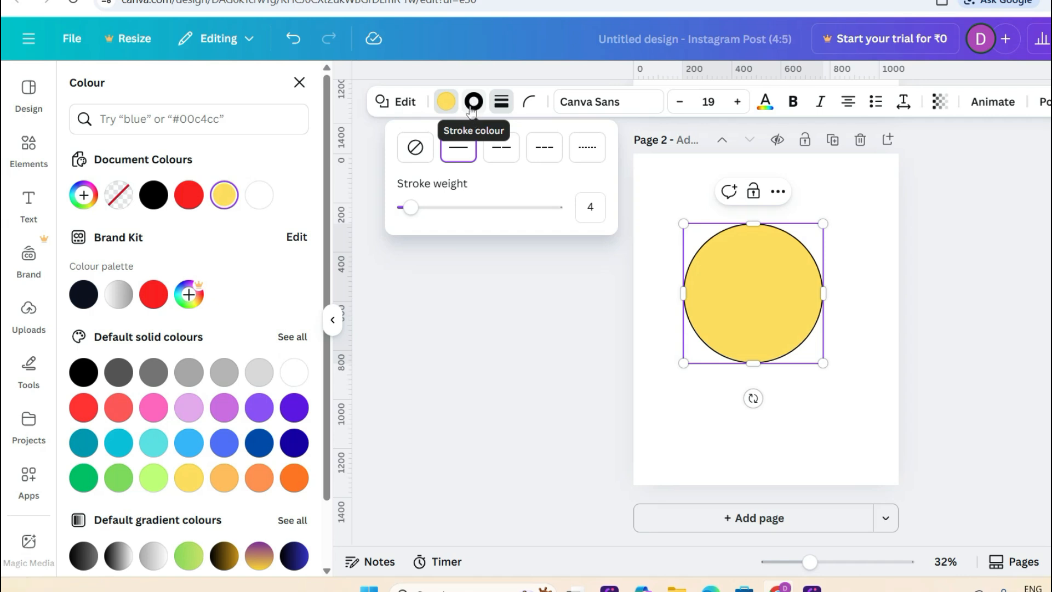
left_click(415, 148)
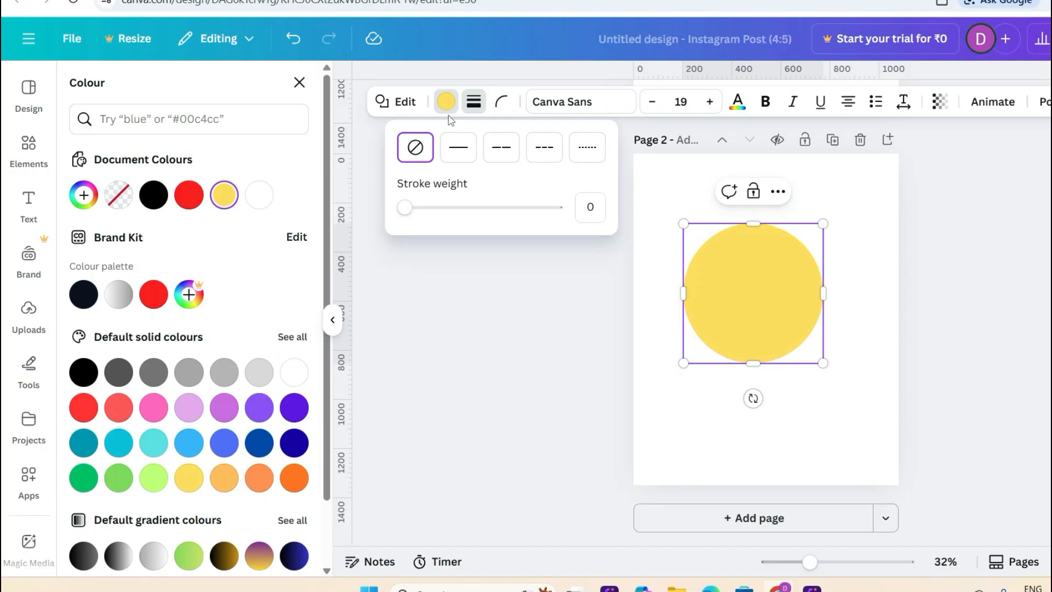
Step: Give the yellow circle a long-dashed outline and colour that outline bright red
left_click(503, 158)
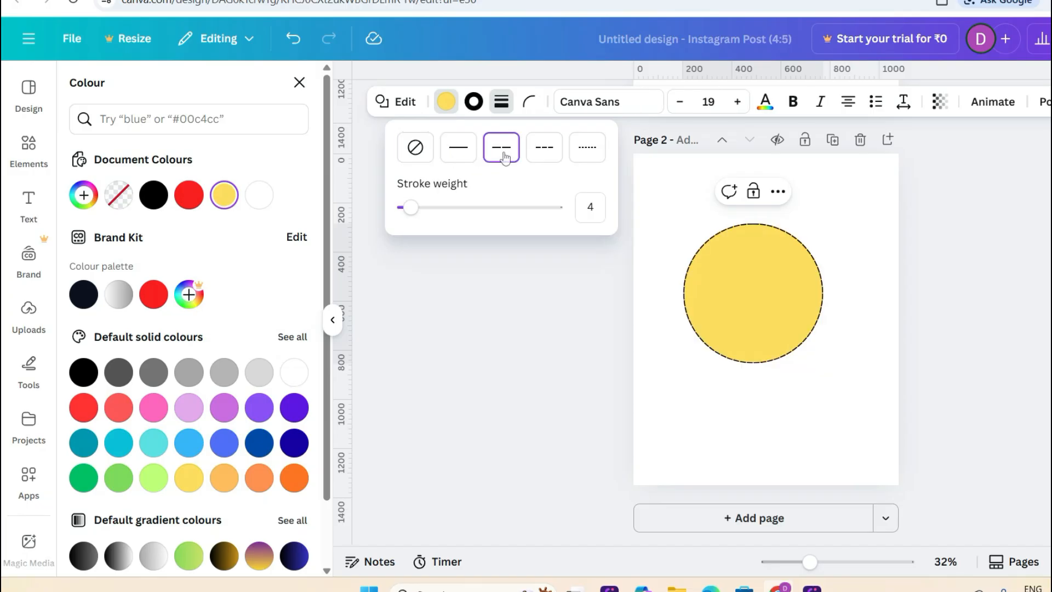
left_click(474, 103)
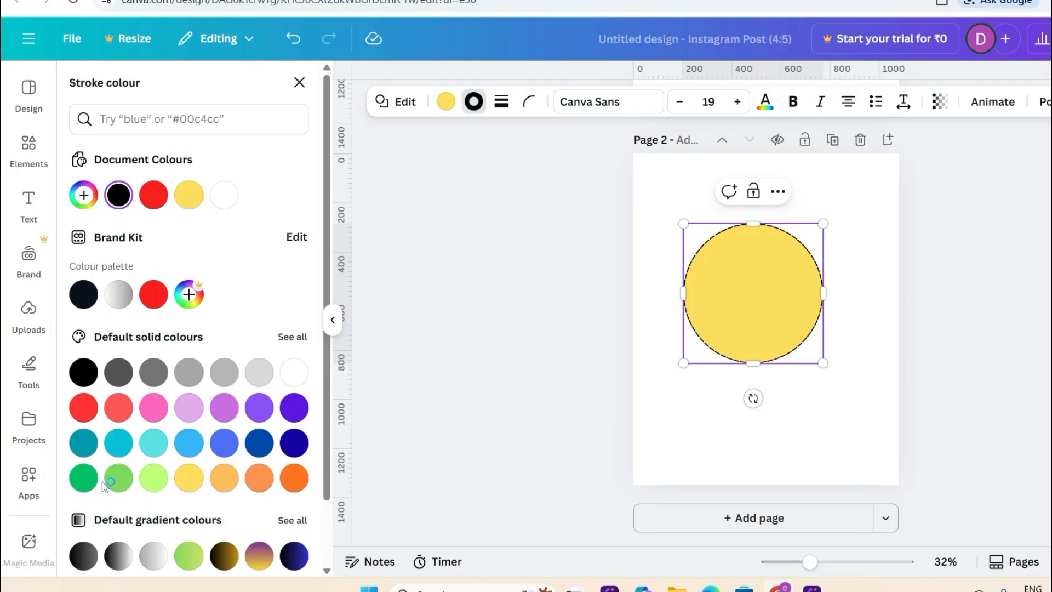
left_click(83, 411)
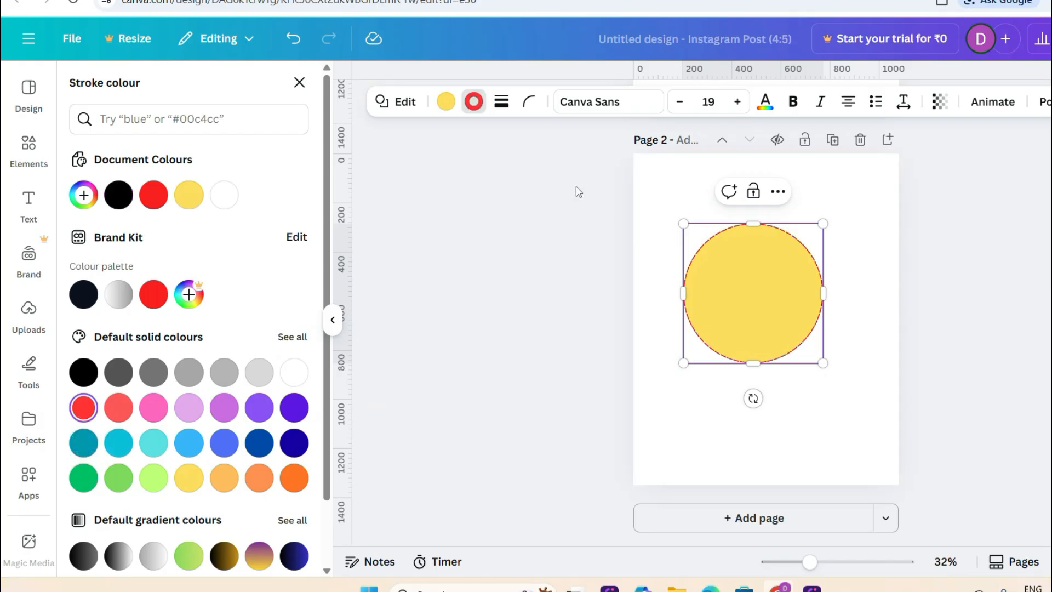
Step: Thicken the circle's red outline to a stroke weight of 32 and change it to the solid style
left_click(500, 104)
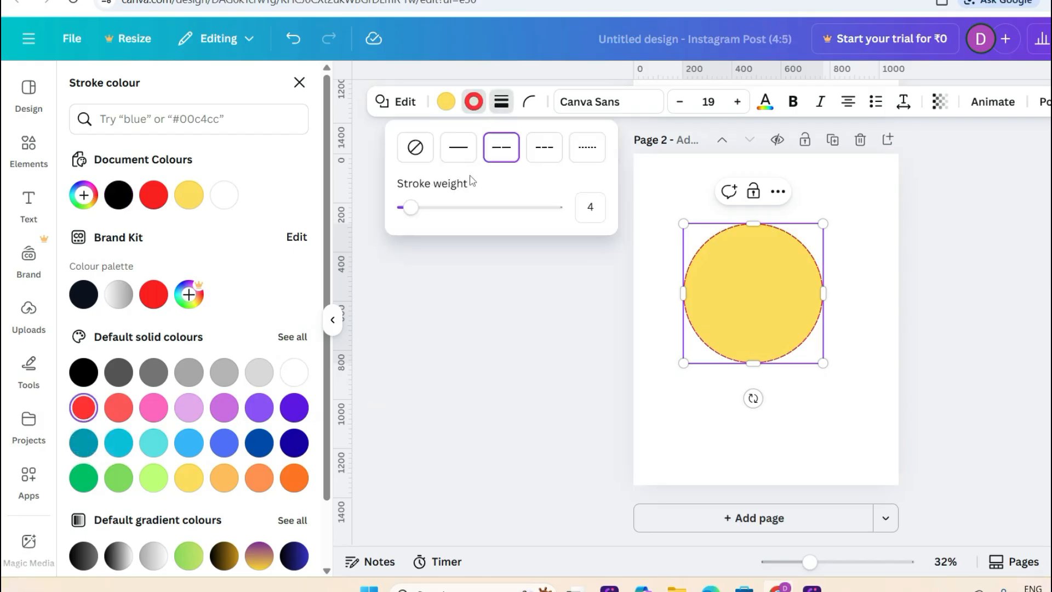
left_click_drag(411, 211, 454, 216)
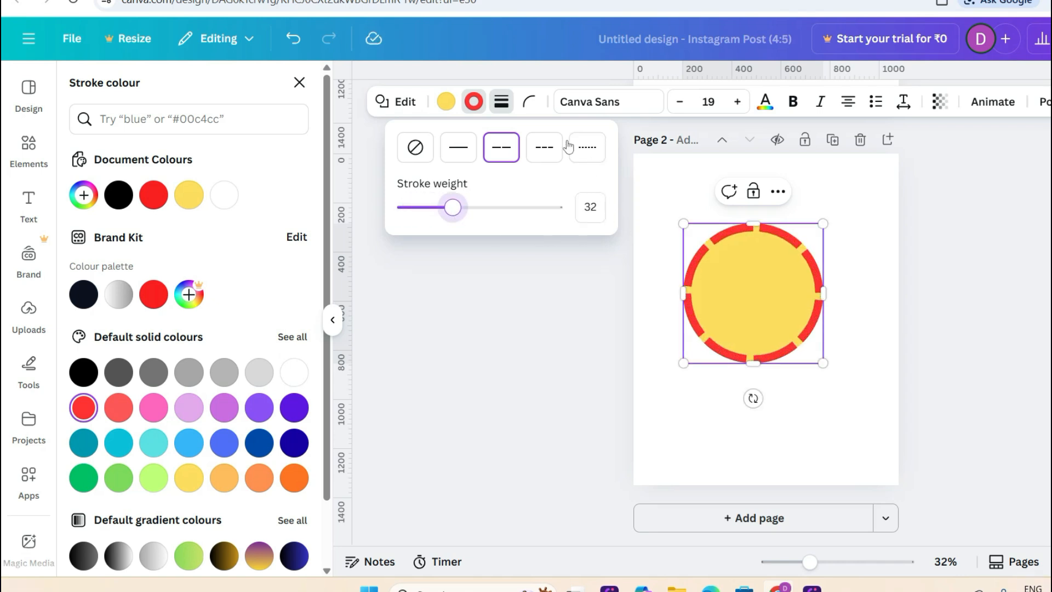
left_click(458, 147)
left_click(699, 352)
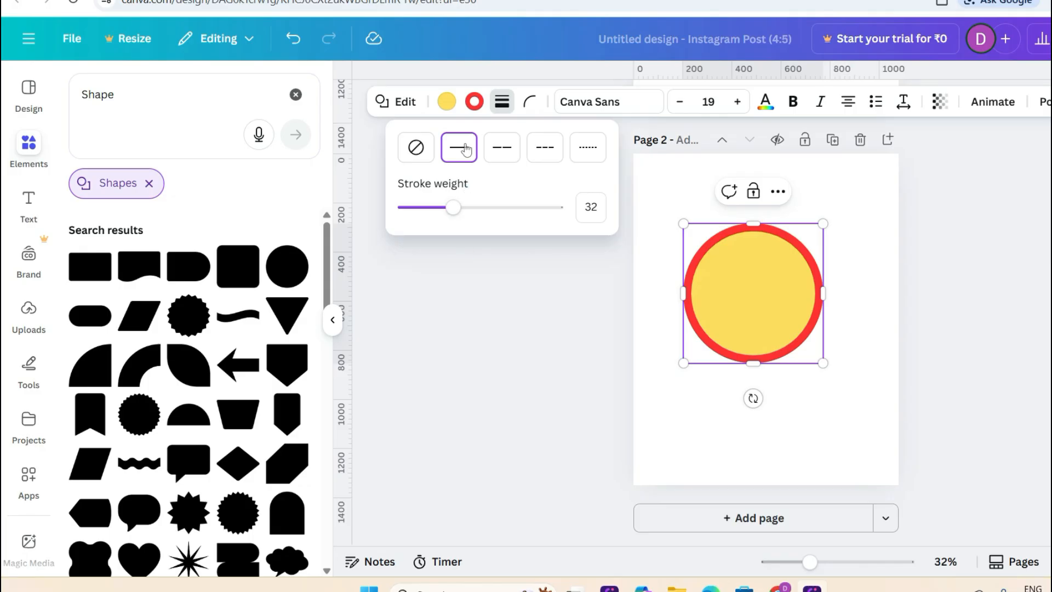
Step: Try the red-orange and red-purple gradients on the circle's outline, then apply the violet-to-turquoise gradient
left_click(475, 102)
left_click(474, 102)
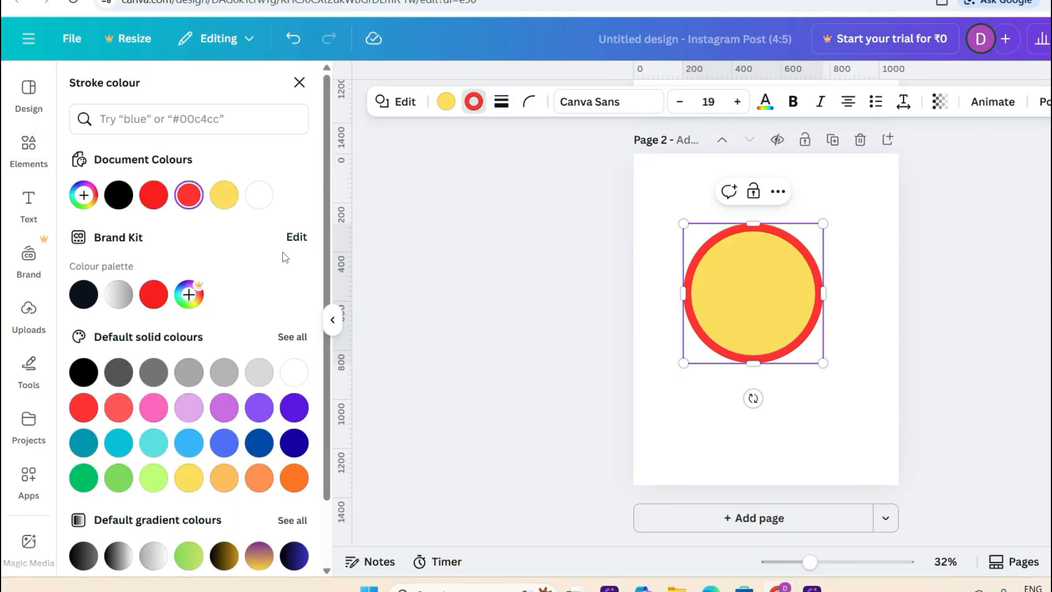
scroll(260, 364, "down", 2)
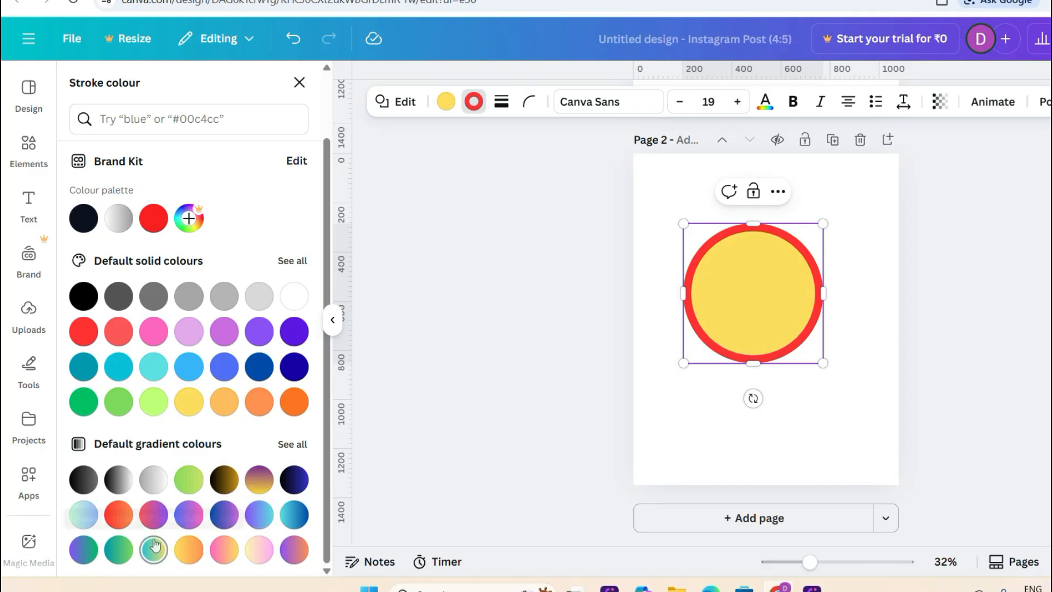
left_click(118, 515)
left_click(153, 516)
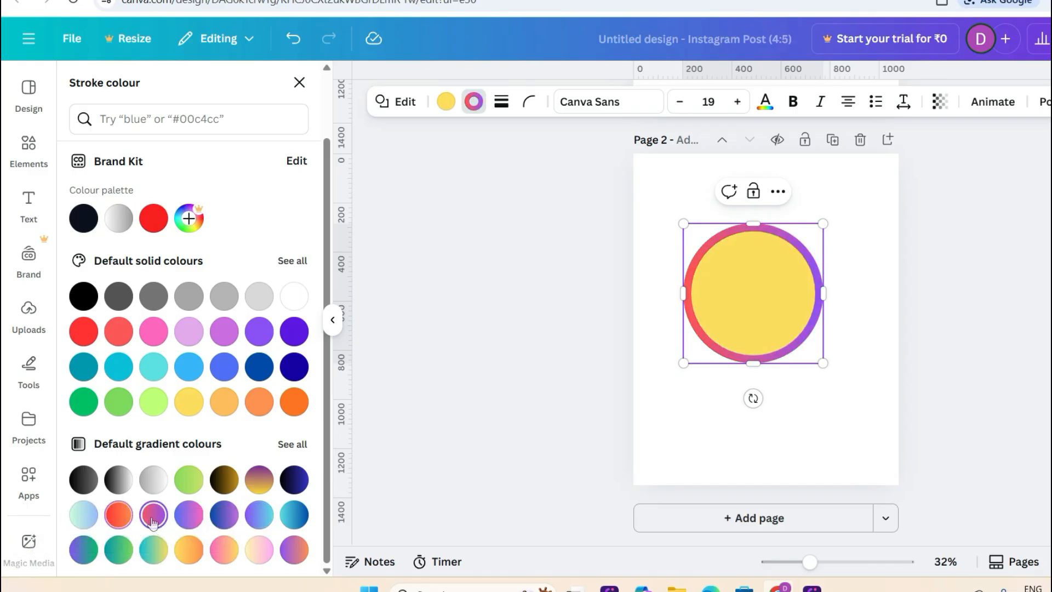
left_click(258, 515)
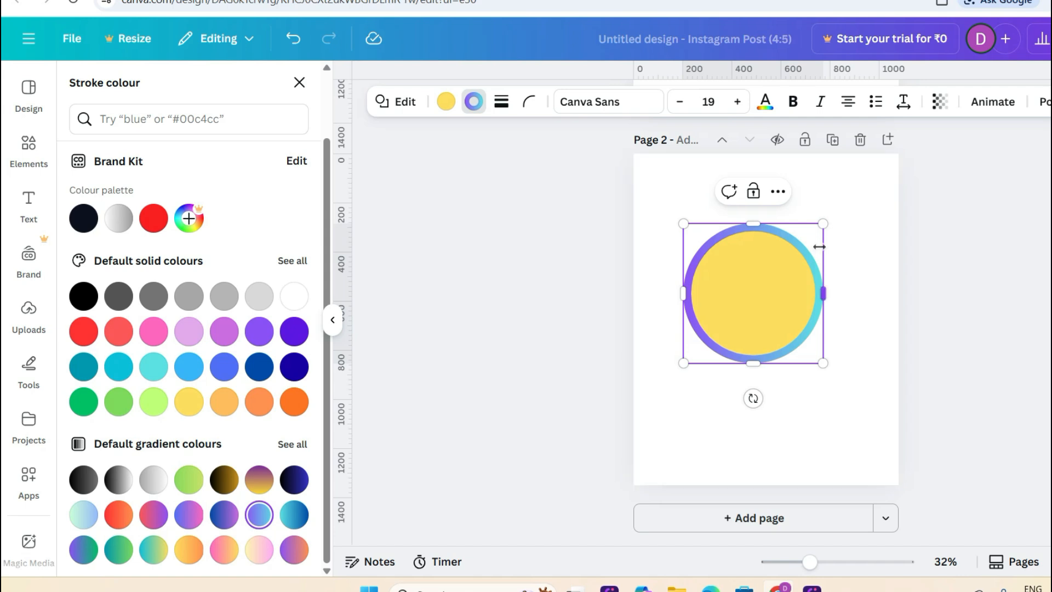
Step: Move the small red rectangle on page 1 slightly down and set its corner rounding to 0
scroll(821, 244, "up", 2)
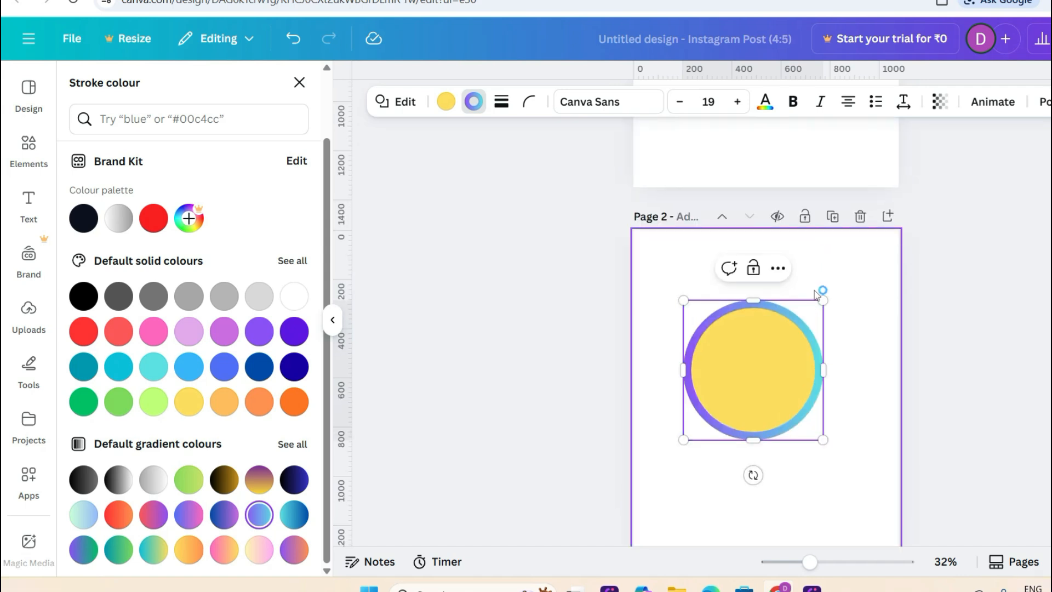
scroll(817, 282, "up", 6)
scroll(803, 222, "up", 2)
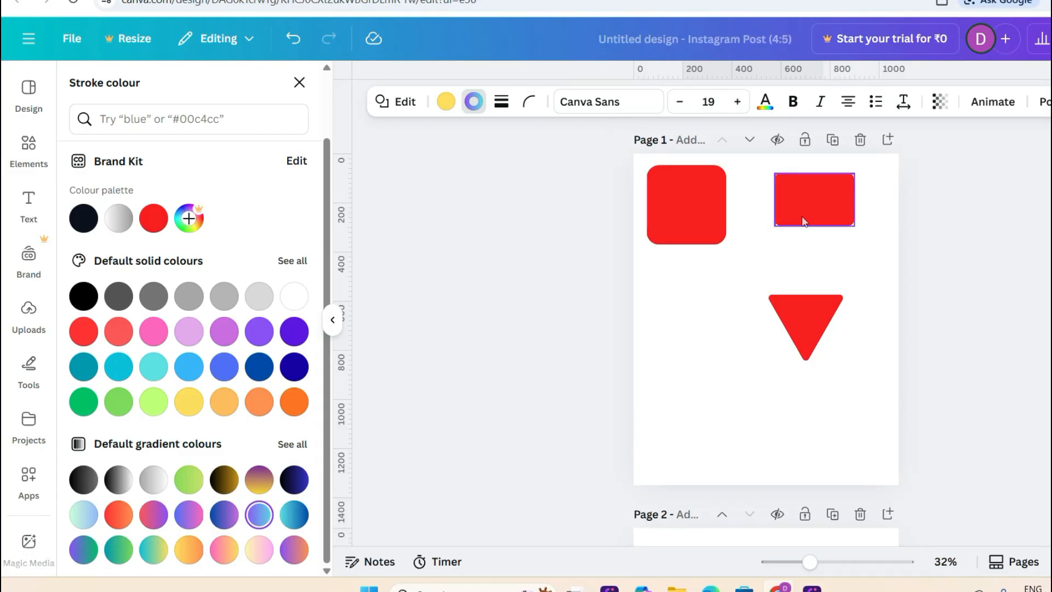
left_click(811, 198)
left_click_drag(811, 198, 810, 217)
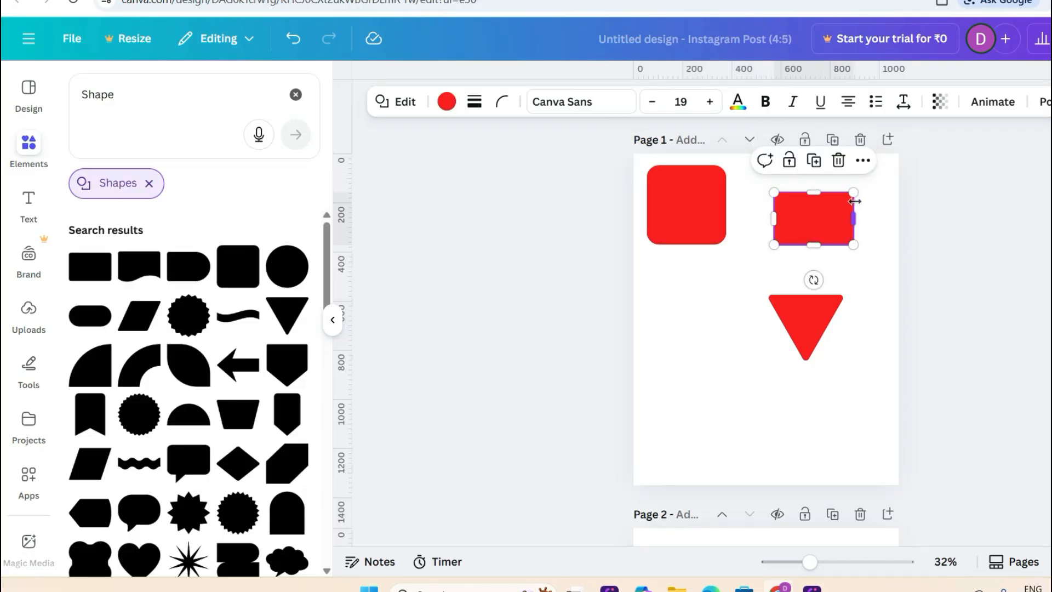
left_click(507, 104)
left_click_drag(452, 169, 376, 251)
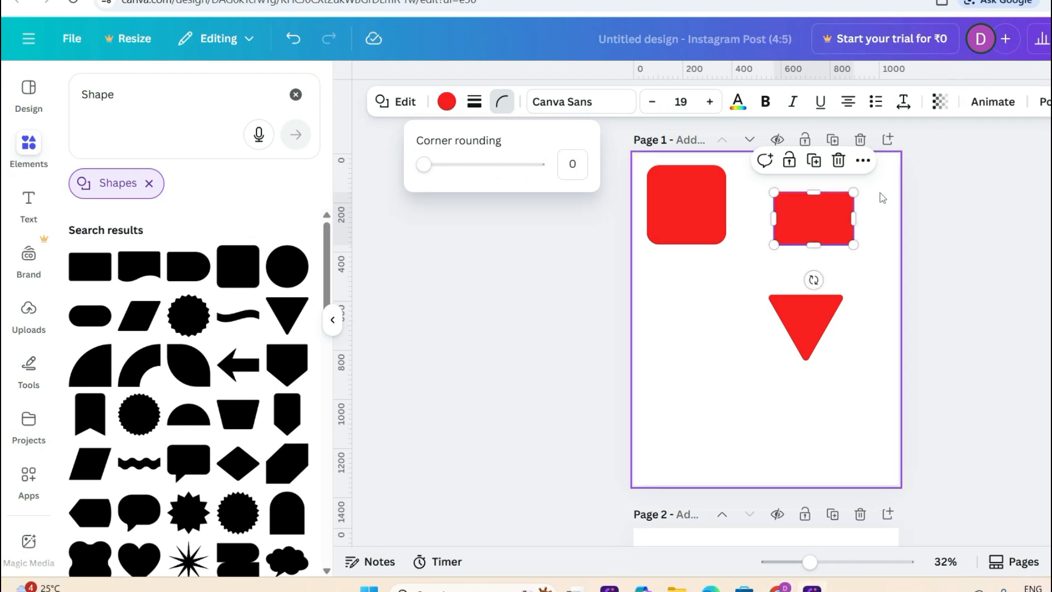
Step: Move the small red rectangle to the upper part of page 2 and shift the circle to the page's lower left
left_click_drag(821, 217, 793, 559)
scroll(791, 545, "down", 5)
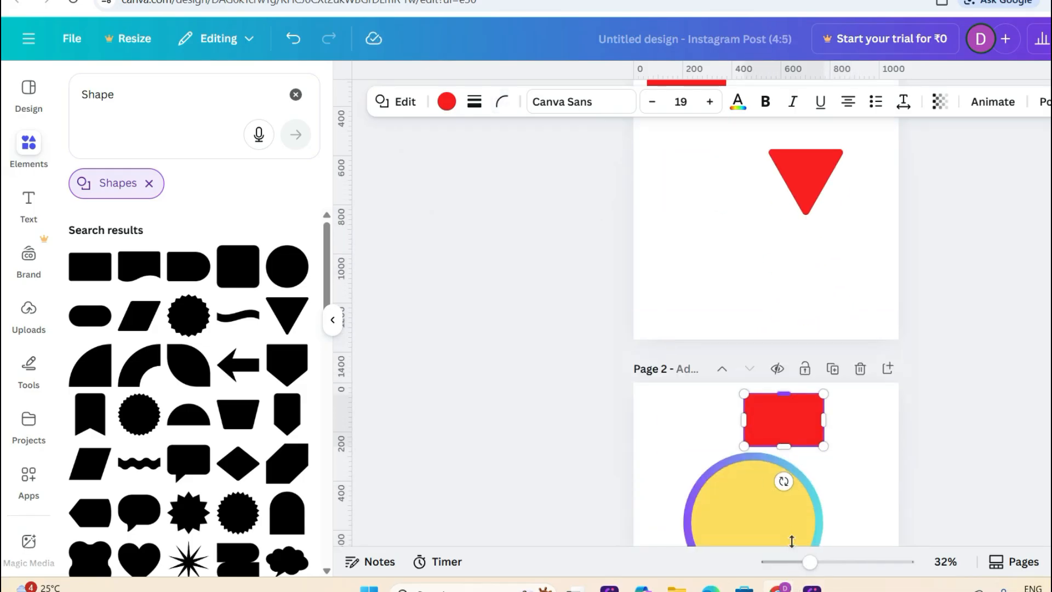
left_click_drag(768, 429, 702, 490)
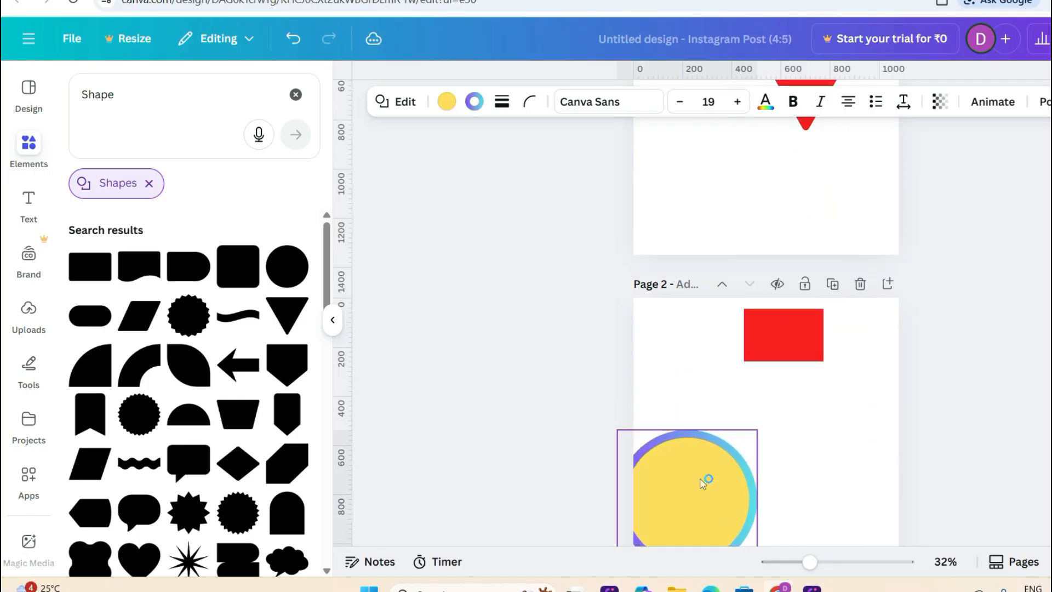
left_click(794, 327)
left_click(817, 366)
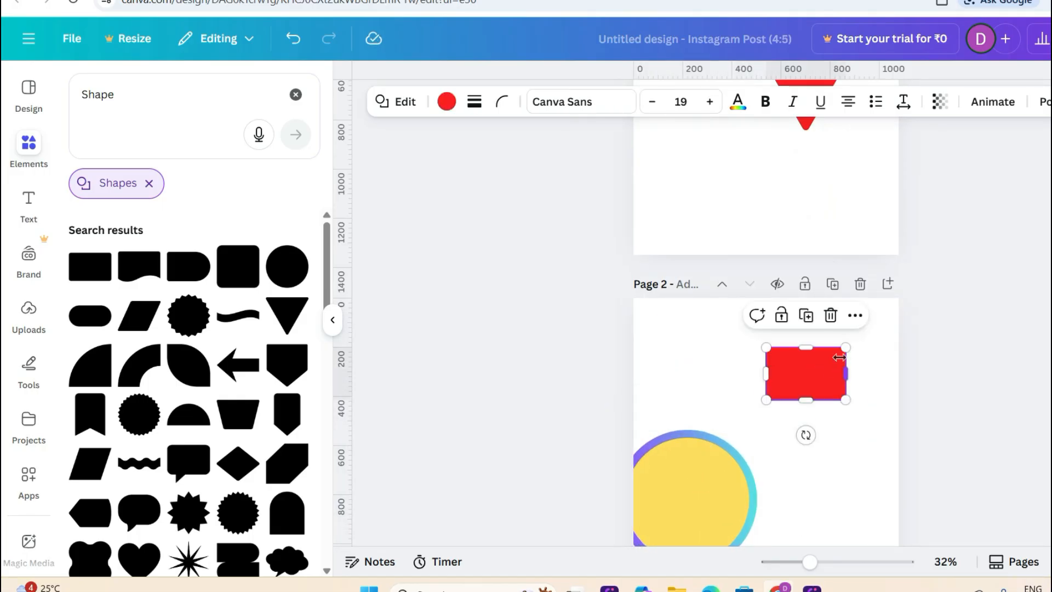
Step: Enlarge the red rectangle on page 2 to about twice its size and set its corner rounding to 100
left_click_drag(845, 347, 952, 336)
left_click_drag(842, 345, 793, 371)
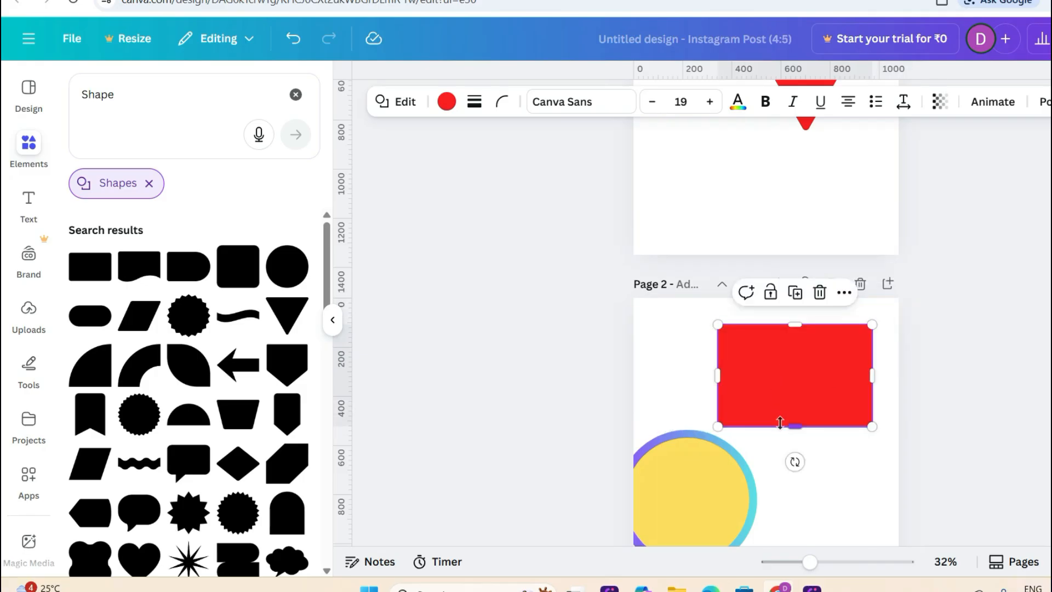
left_click_drag(793, 427, 790, 432)
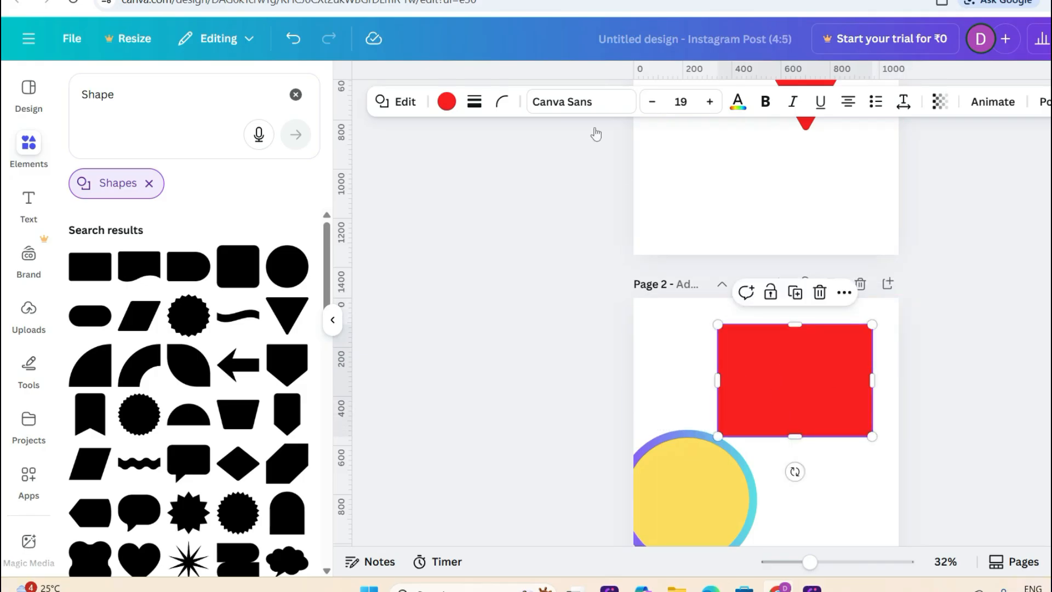
left_click(502, 101)
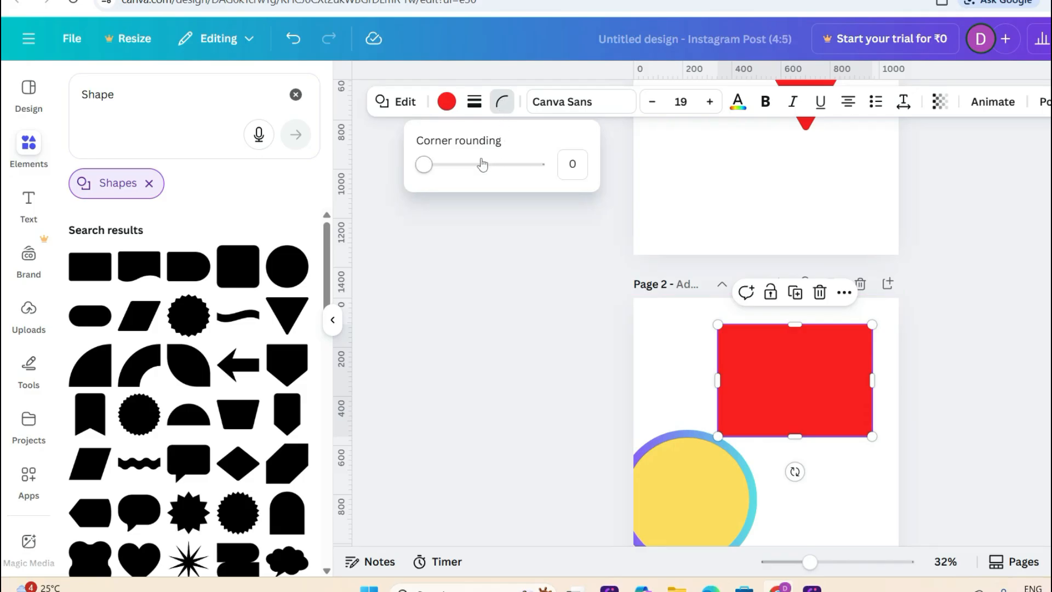
left_click_drag(425, 167, 543, 193)
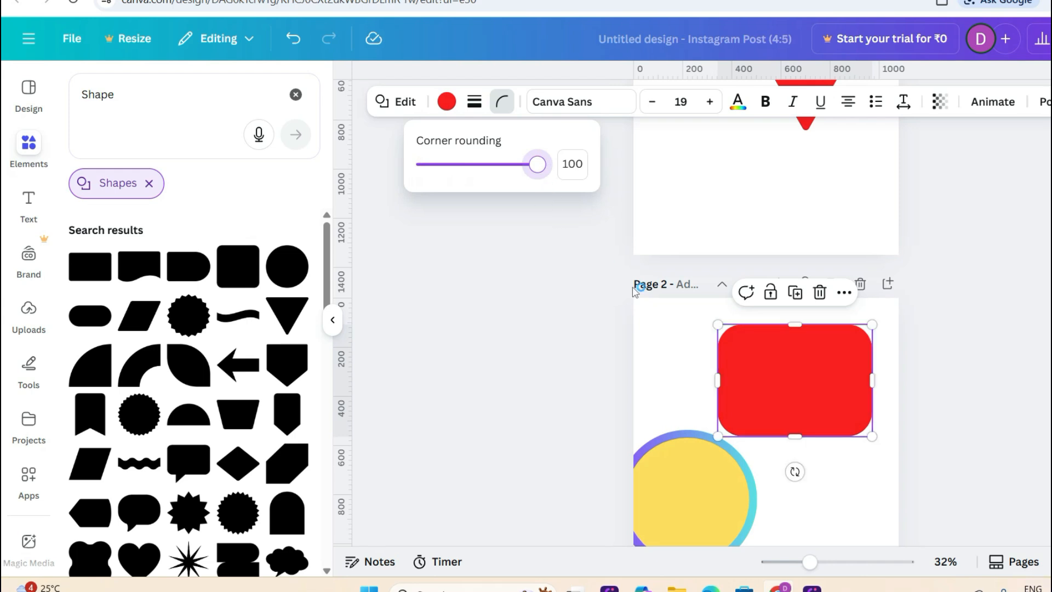
Step: Move the rounded rectangle and the circle apart on page 2, and try adjusting the circle's corner rounding
left_click_drag(754, 375, 815, 349)
left_click(738, 476)
left_click_drag(738, 476, 761, 446)
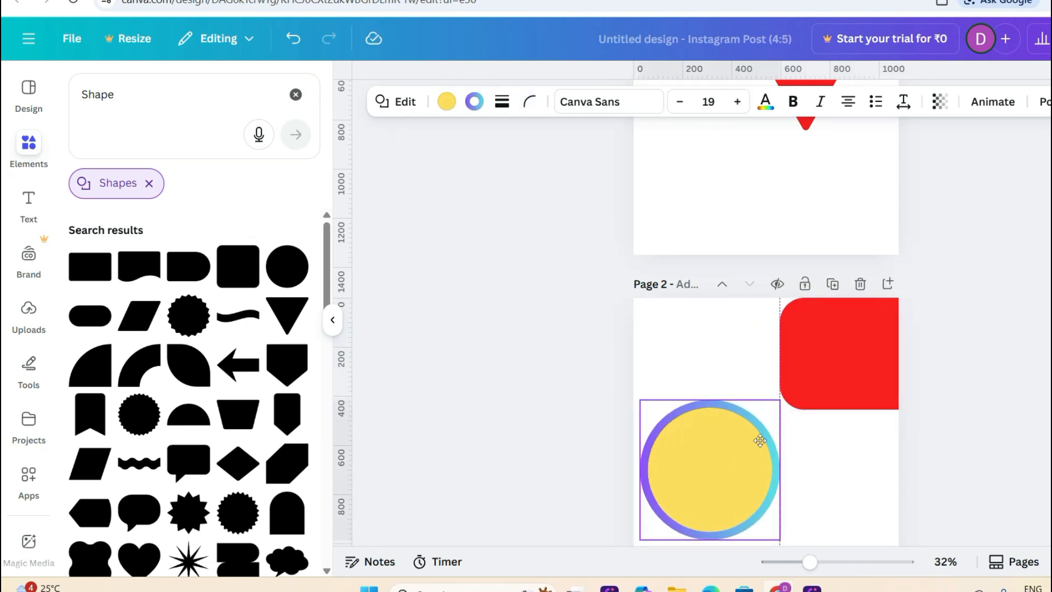
left_click(529, 101)
mouse_move(457, 173)
left_mouse_down()
mouse_move(566, 198)
mouse_move(453, 169)
mouse_move(564, 188)
mouse_move(444, 182)
left_mouse_up()
left_click(603, 376)
Step: Arrange page 2 with the rounded red rectangle at the upper right and the circle at the lower left
left_click(840, 383)
left_click_drag(840, 383, 733, 356)
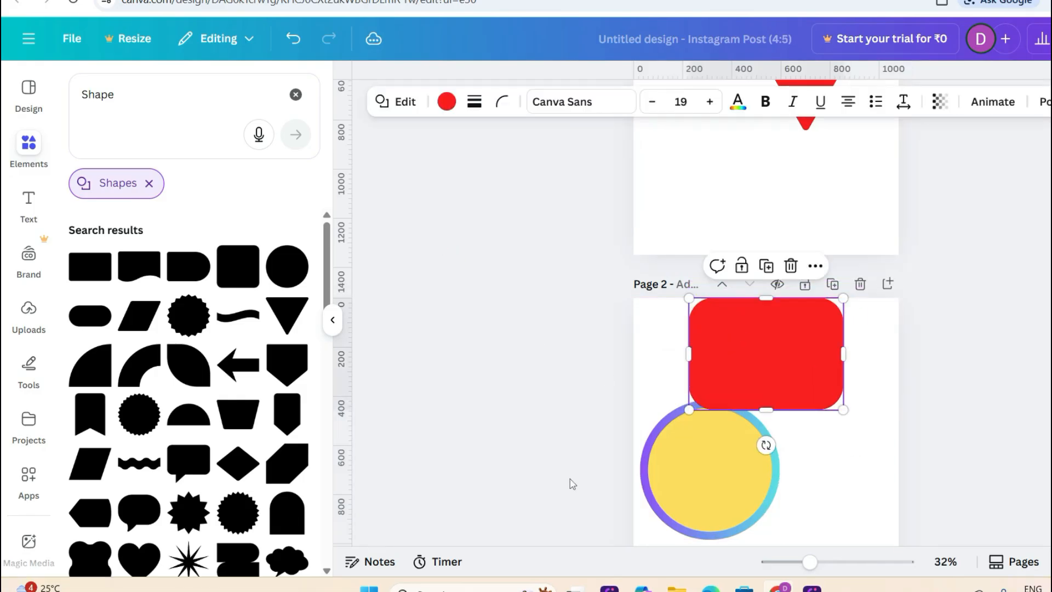
left_click_drag(710, 486, 707, 499)
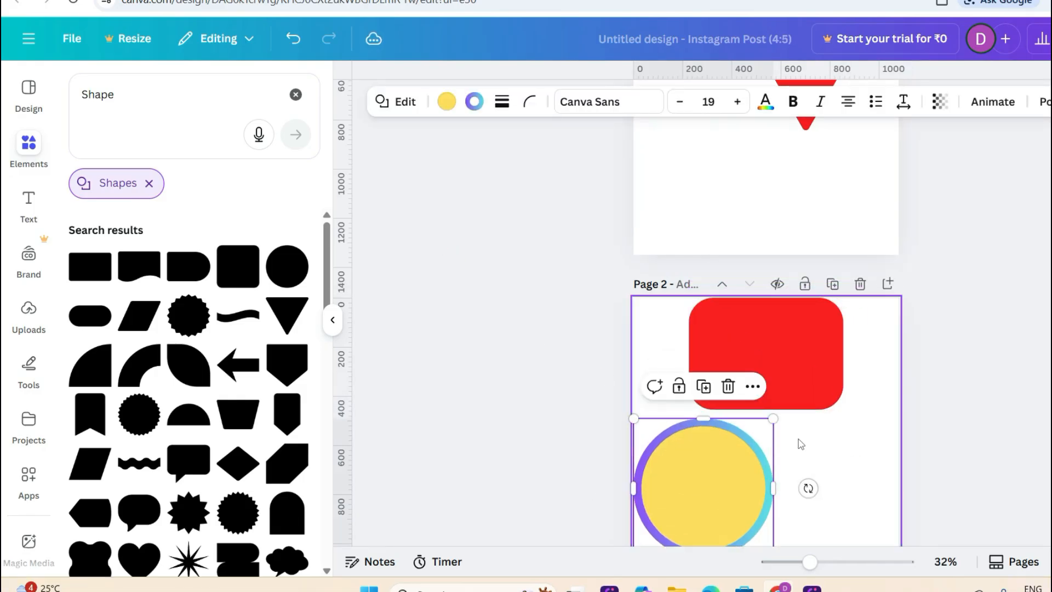
scroll(814, 408, "down", 3)
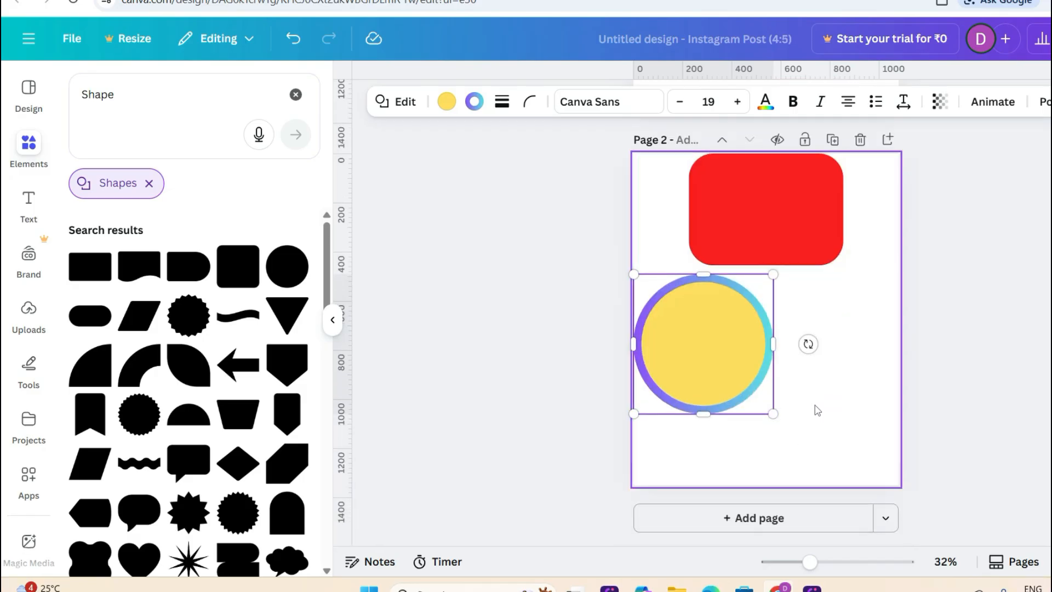
left_click_drag(700, 333, 709, 390)
left_click(792, 245)
left_click_drag(792, 244, 826, 242)
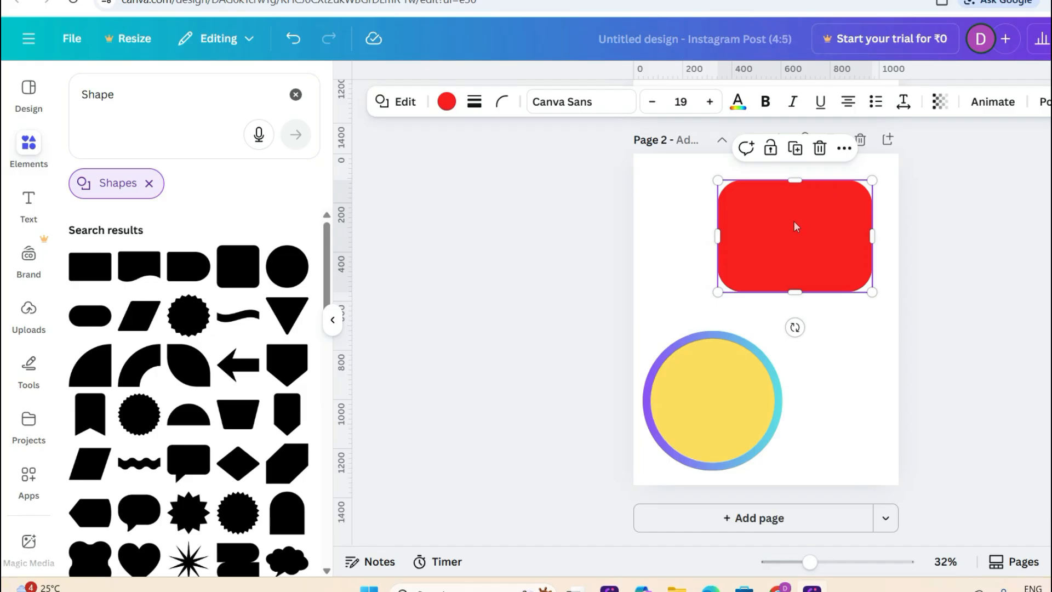
Step: Add the text "ABCDEF" inside the rounded red rectangle
left_click(1010, 256)
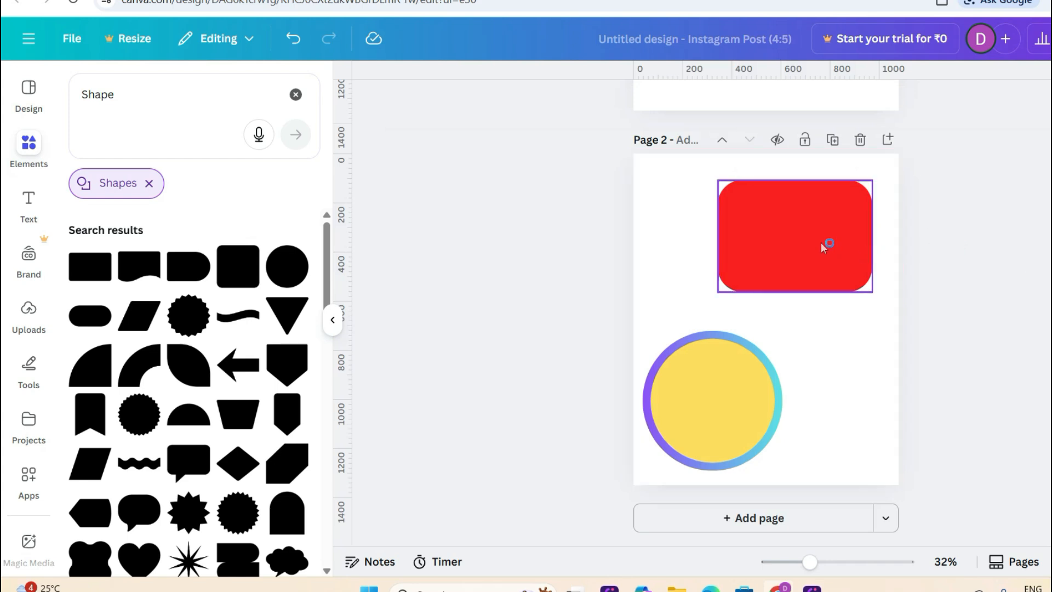
double_click(804, 237)
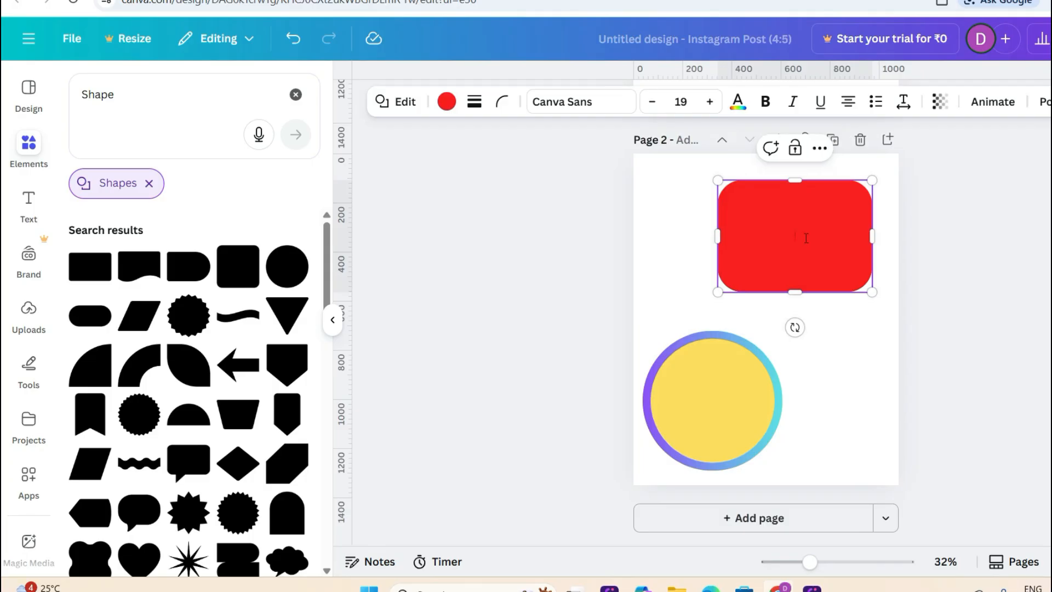
type("ABCDEF")
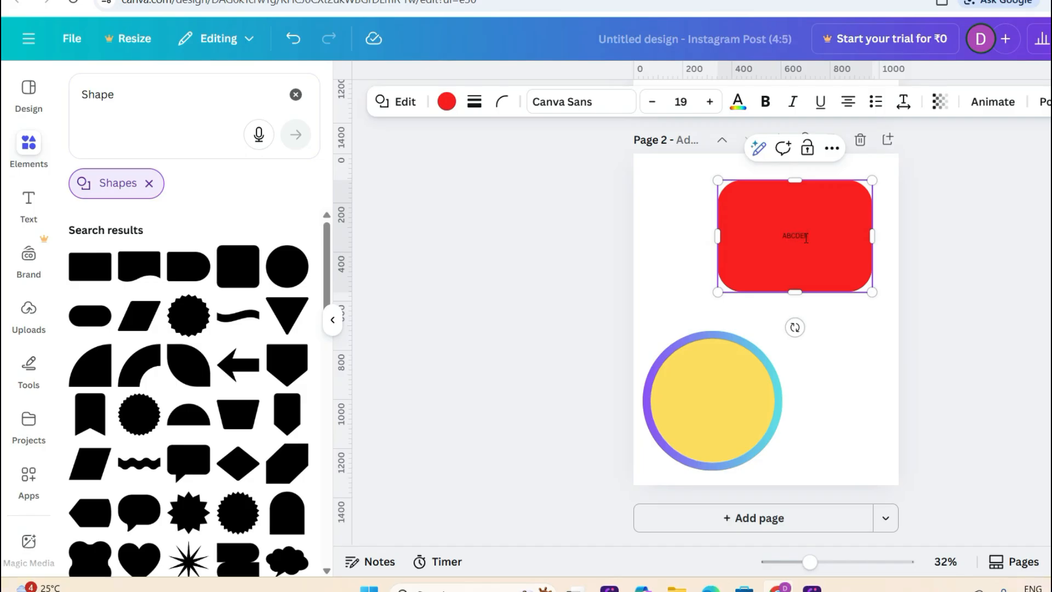
Step: Set the font size of the ABCDEF text in the red rectangle to 50
left_click(652, 102)
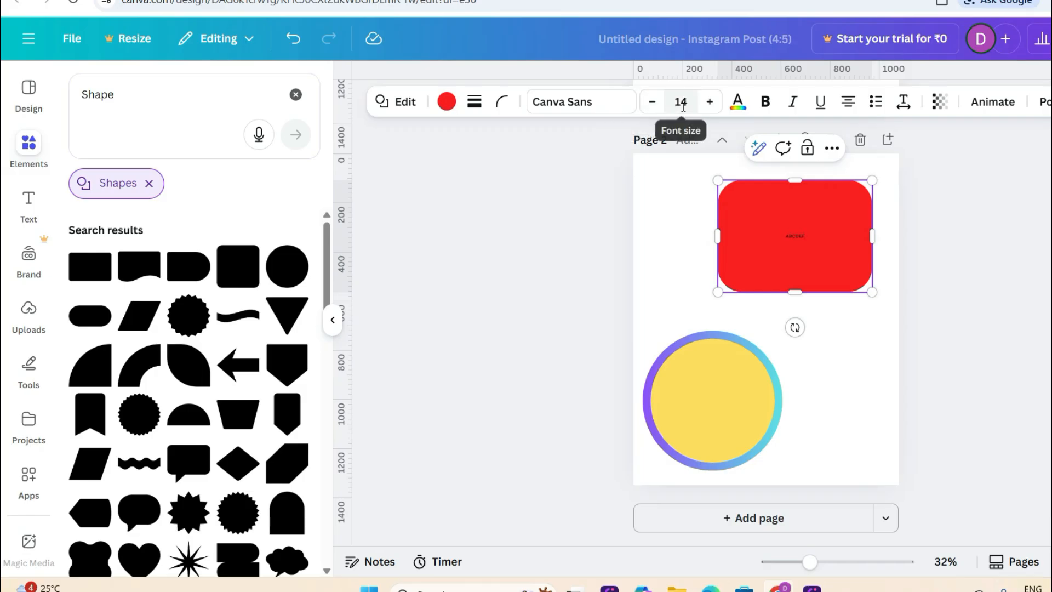
left_click(712, 104)
left_click(712, 103)
left_click(712, 103)
left_click(712, 103)
left_click(712, 103)
left_click(712, 103)
left_click(713, 104)
left_click(712, 104)
left_click(712, 104)
left_click(712, 104)
left_click(712, 104)
left_click(990, 246)
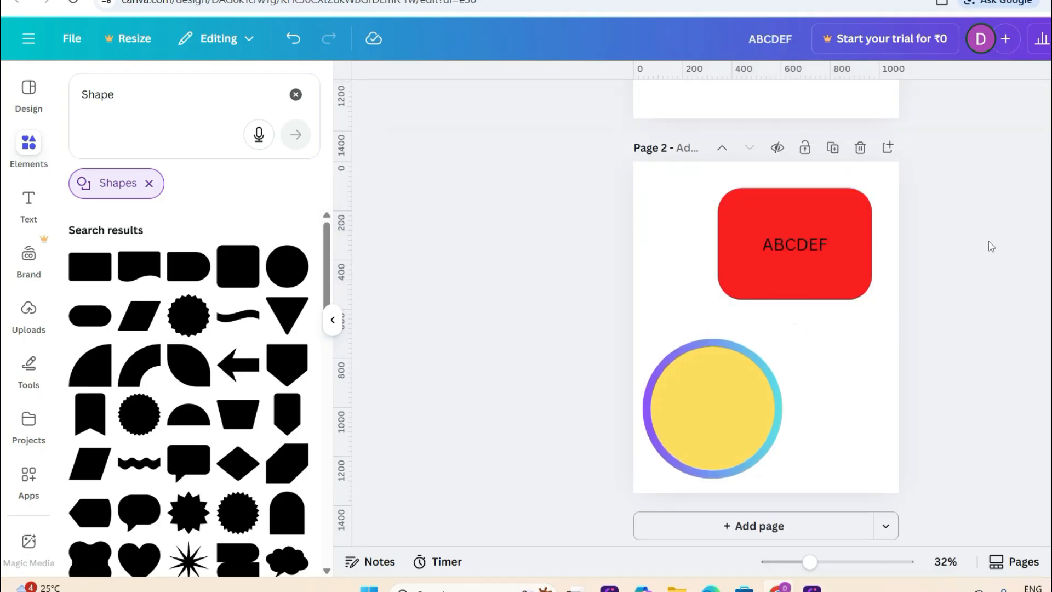
Step: Shift the red rectangle slightly left and change its ABCDEF text to light turquoise
left_click_drag(820, 241, 802, 241)
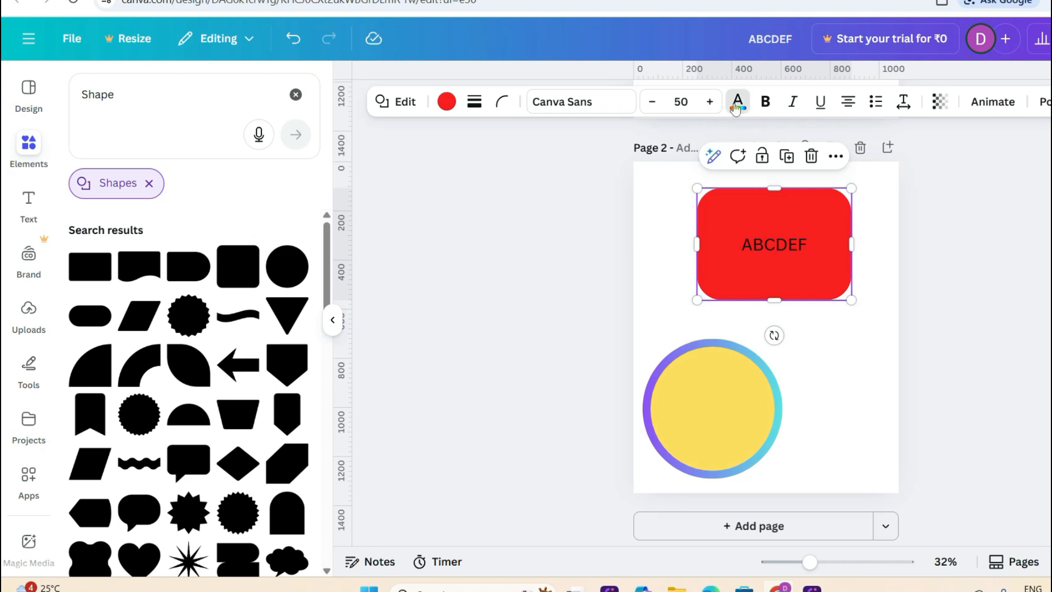
left_click(737, 101)
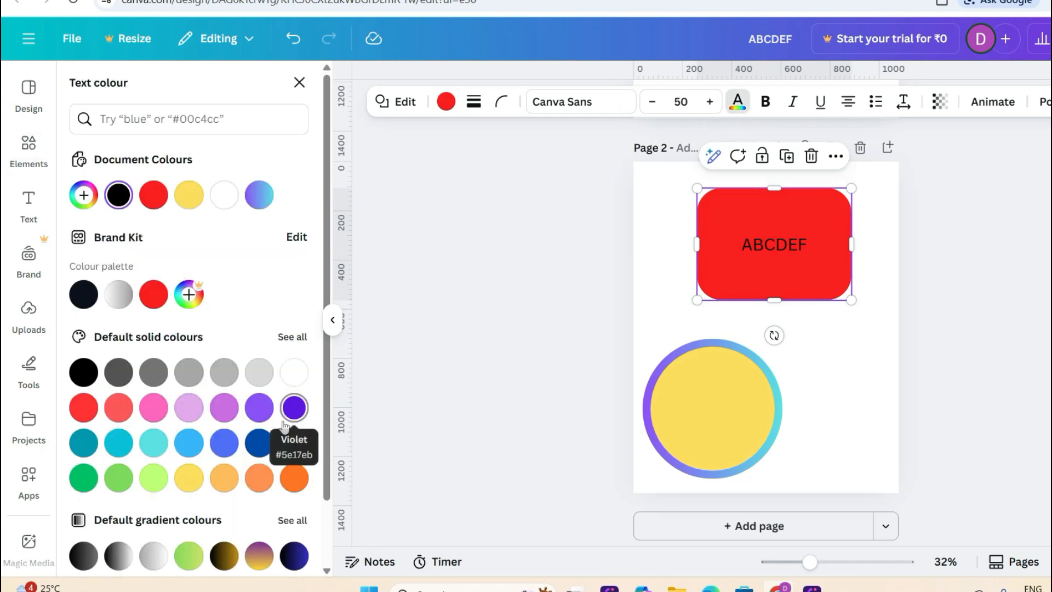
left_click(154, 443)
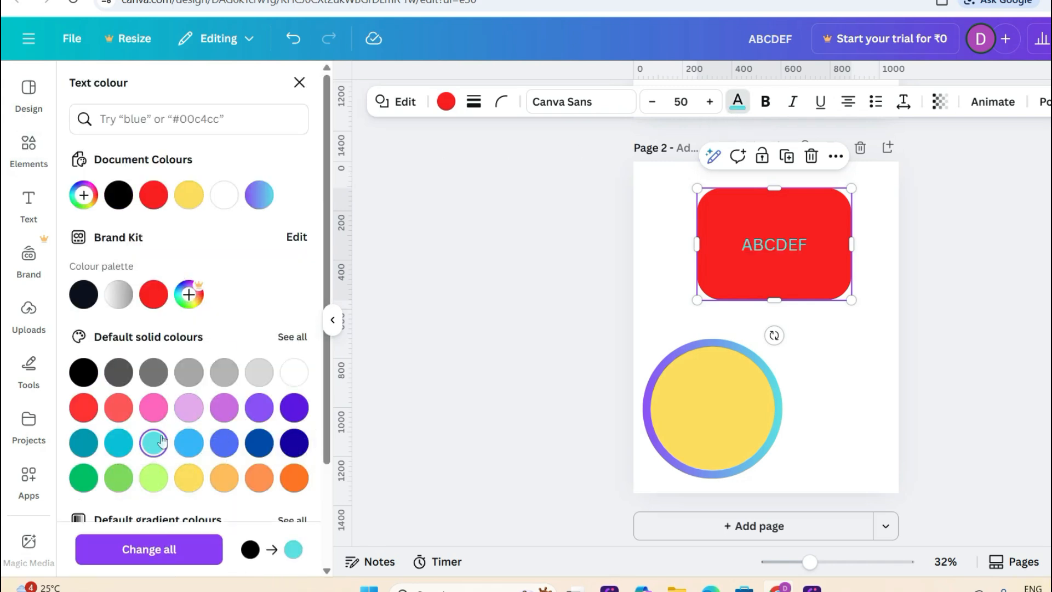
Step: Change the ABCDEF text in the red rectangle to the Fredoka font and underline it
left_click(606, 111)
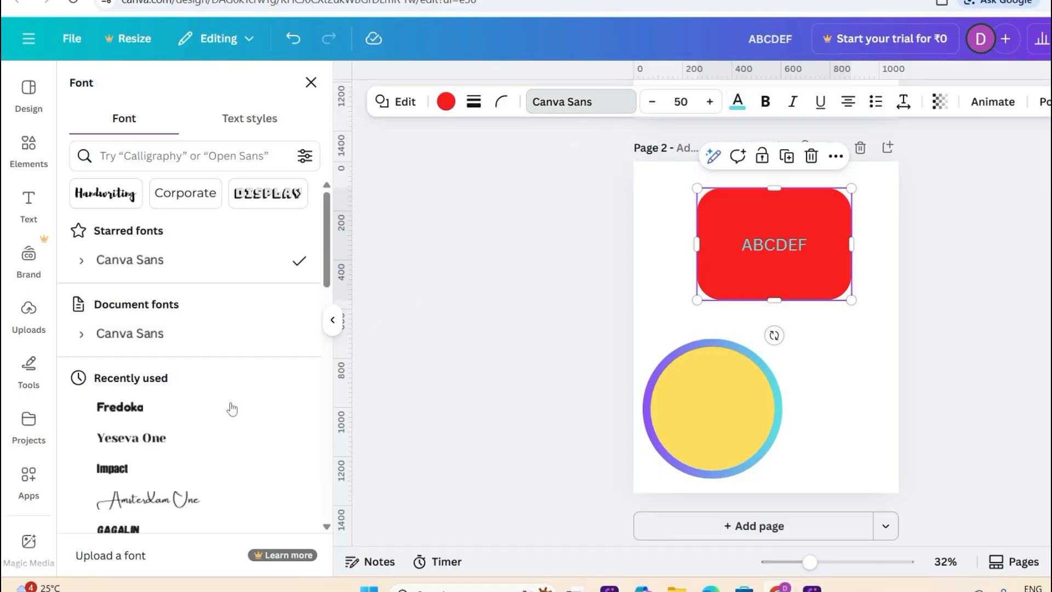
left_click(134, 408)
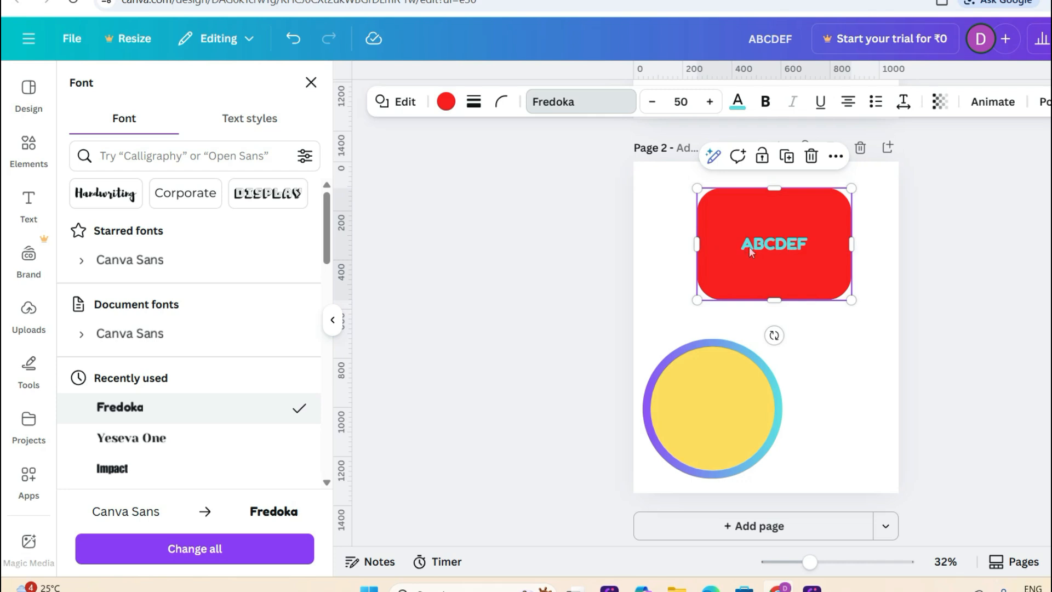
left_click(824, 109)
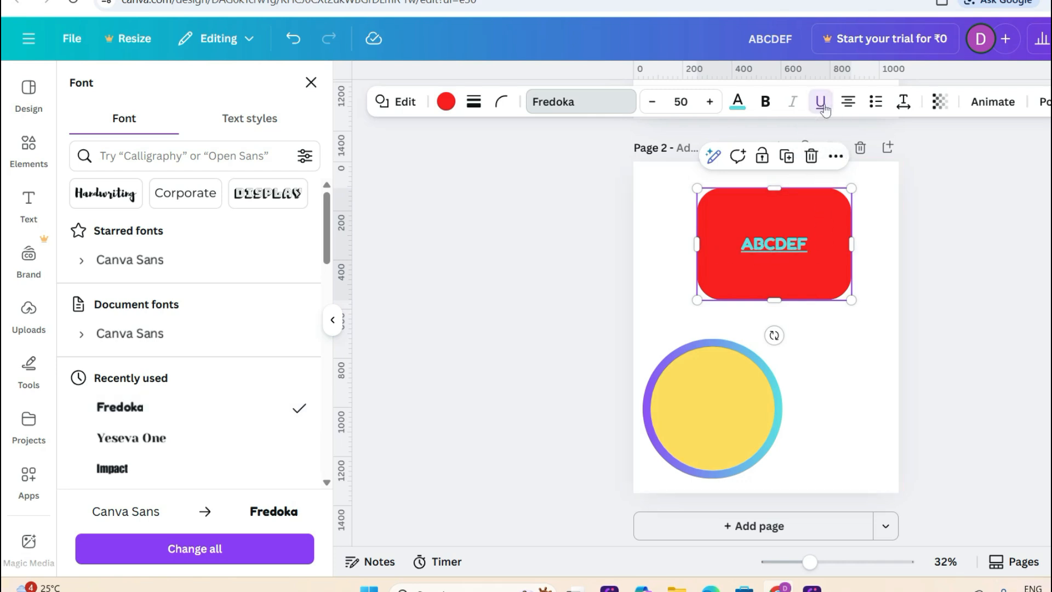
Step: Try other alignments for the ABCDEF text, such as left, and return it to centre alignment
left_click(854, 104)
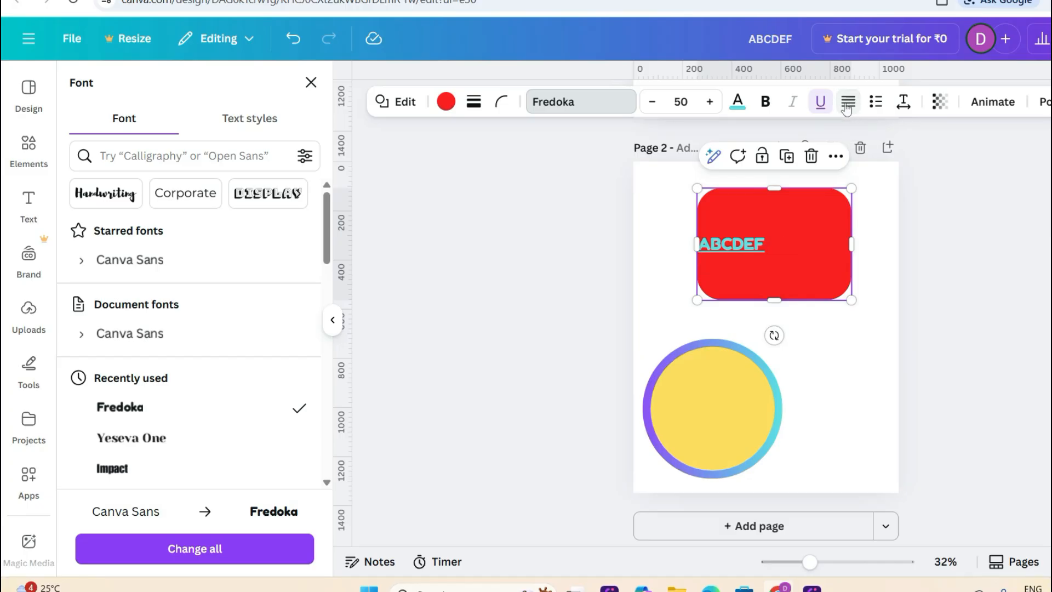
left_click(847, 108)
left_click(848, 109)
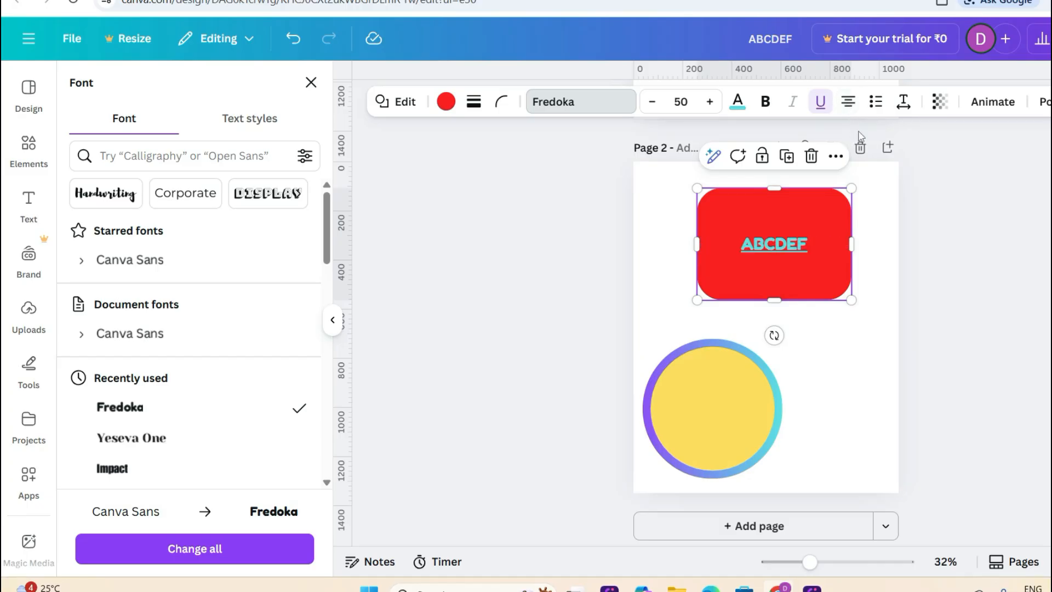
Step: Make the ABCDEF text a bulleted list item and set its letter spacing to 274
left_click(875, 101)
left_click(903, 102)
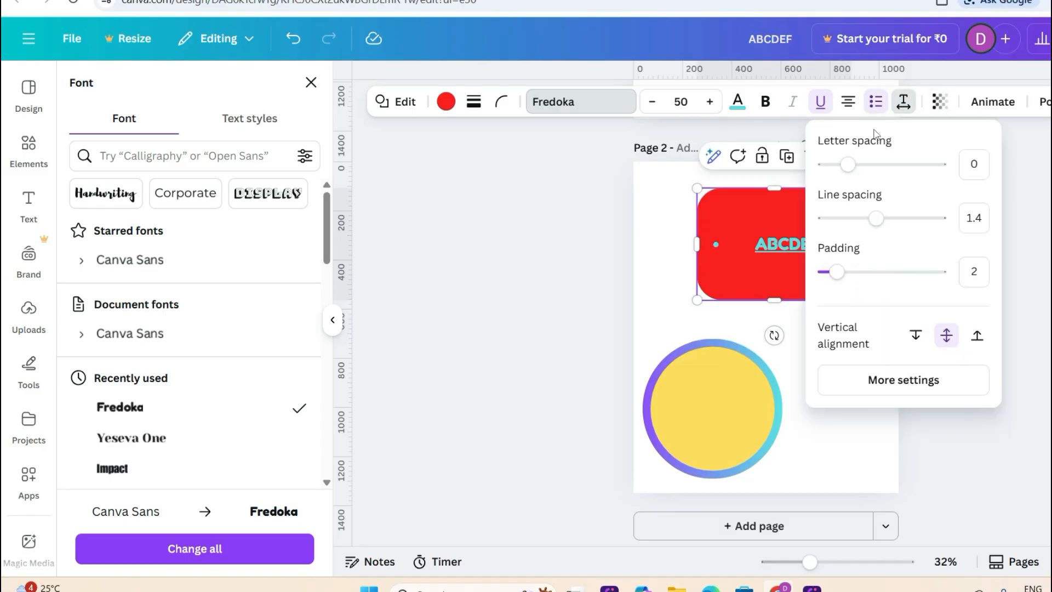
left_click_drag(849, 168, 883, 197)
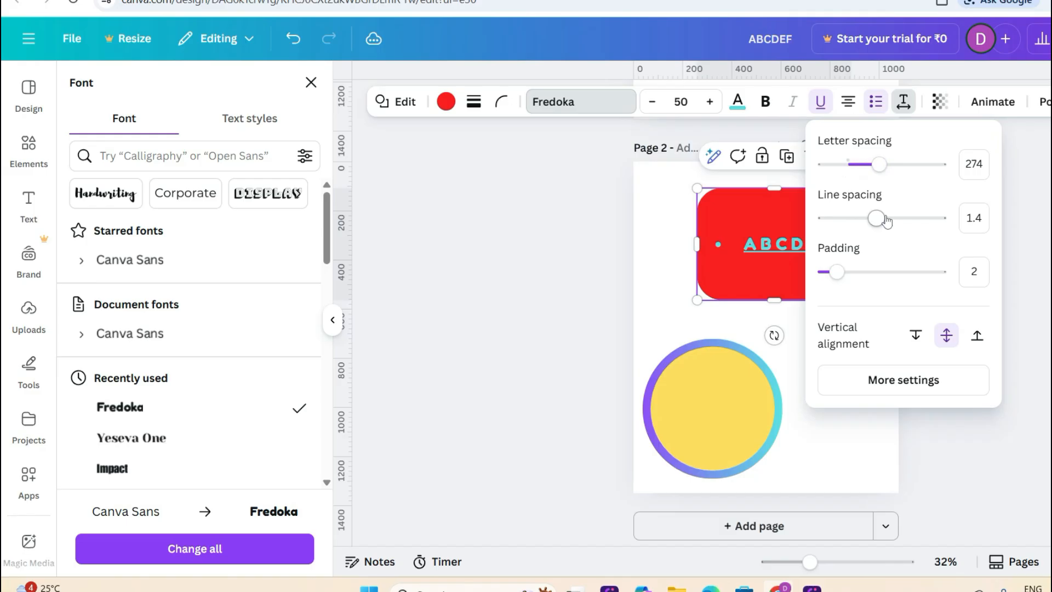
left_click(1022, 211)
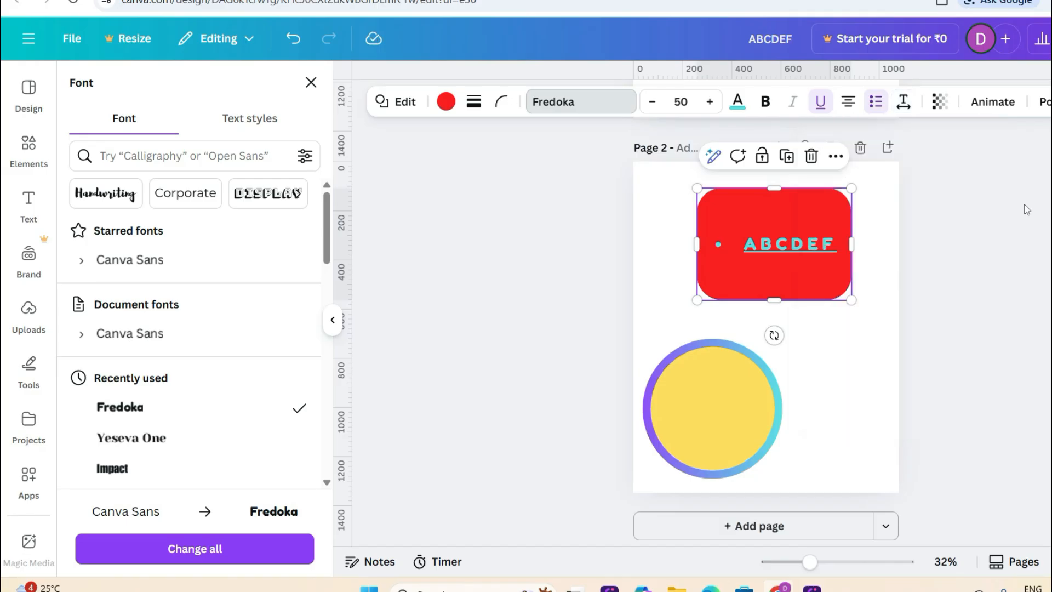
Step: Try out the transparency setting on the red rectangle and restore full opacity
left_click(942, 104)
left_click_drag(973, 170, 981, 218)
left_click(970, 225)
Step: Apply the Pan animation on enter to the red rectangle
left_click(992, 102)
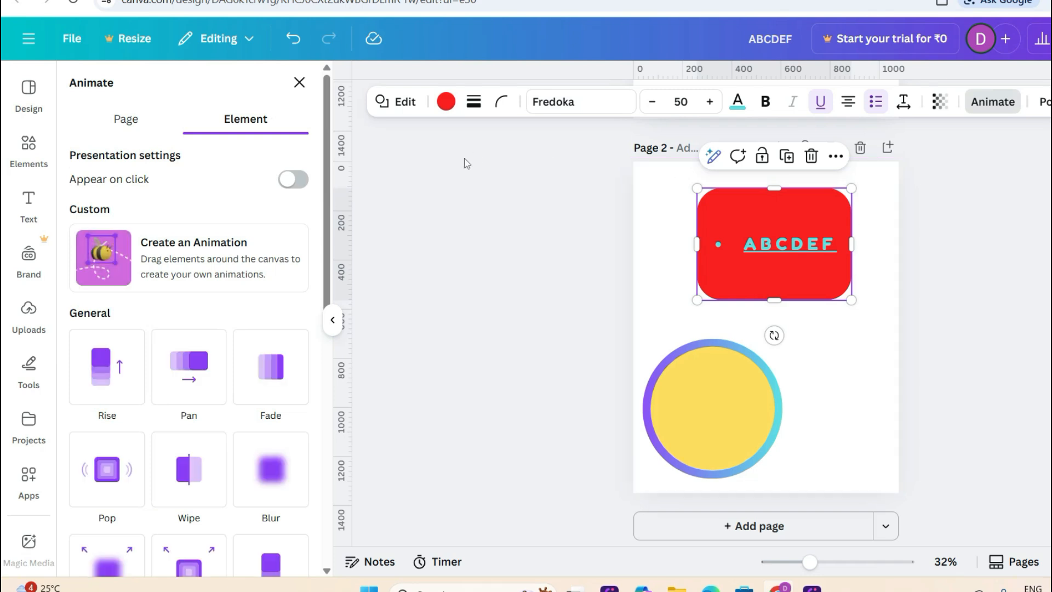
scroll(264, 318, "down", 4)
scroll(223, 430, "up", 2)
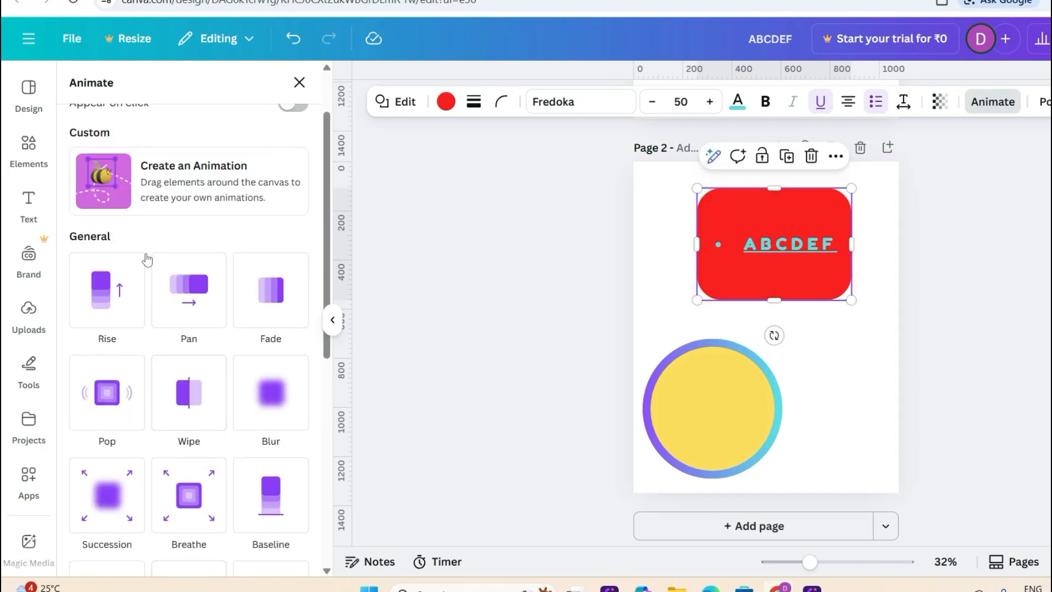
left_click(220, 286)
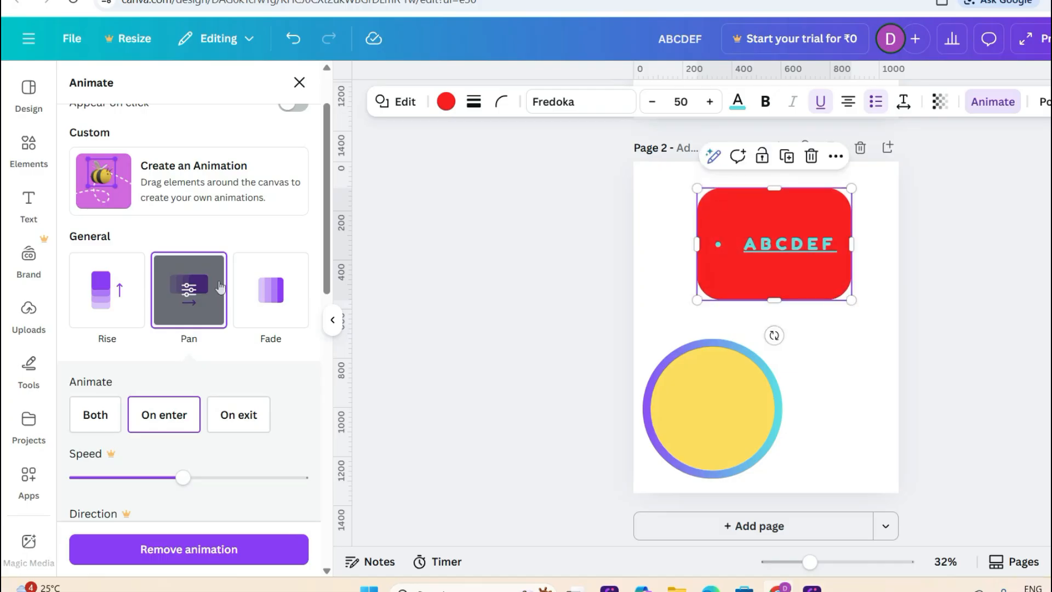
scroll(193, 286, "up", 2)
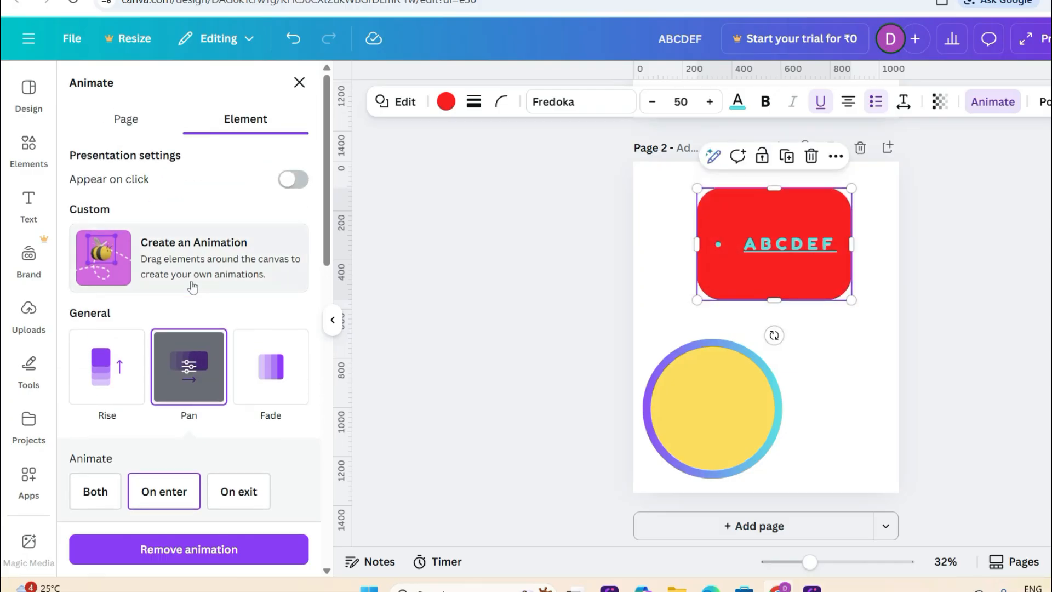
left_click(299, 82)
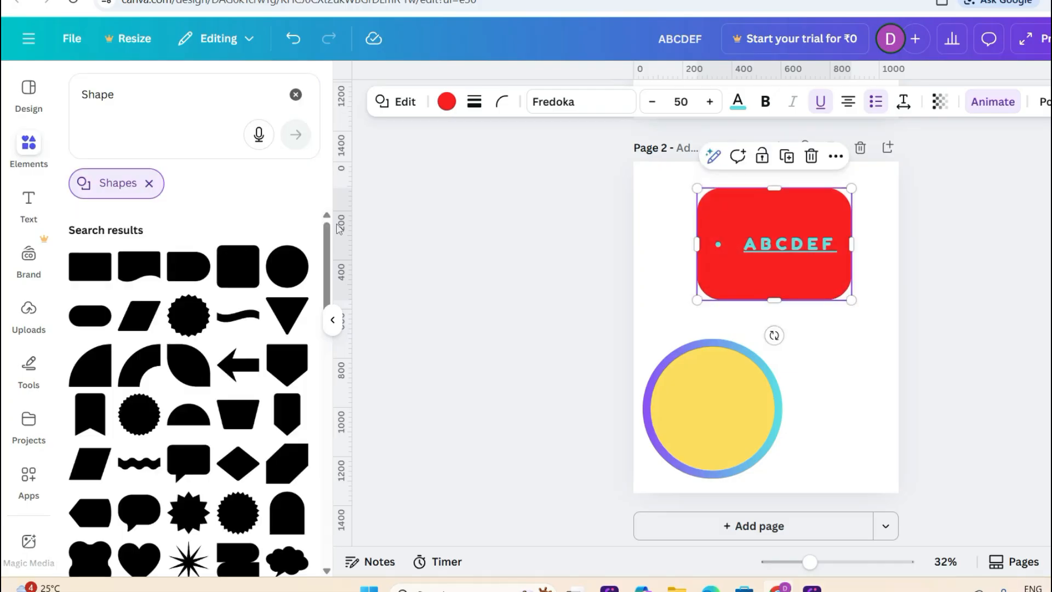
Step: Align the red rectangle to the page's top-left corner, then centre it horizontally along the top edge
left_click(1040, 107)
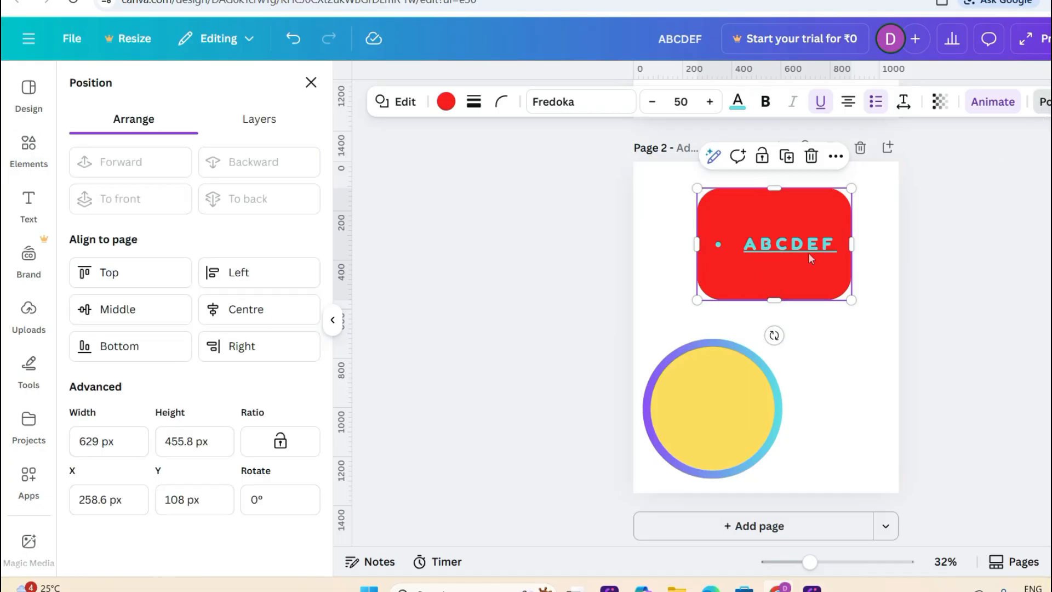
left_click(175, 271)
left_click(299, 280)
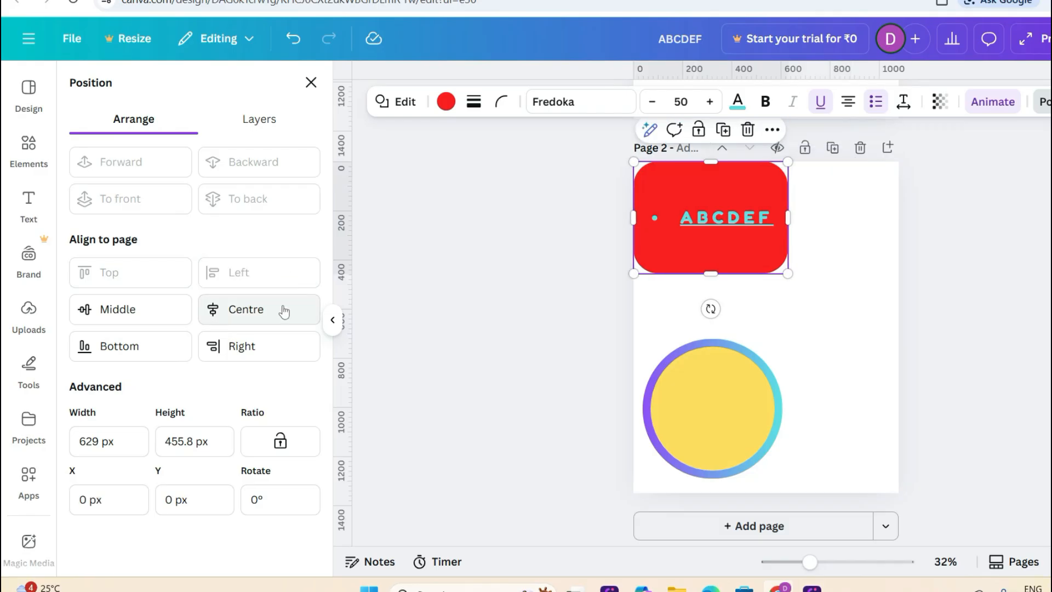
left_click(282, 307)
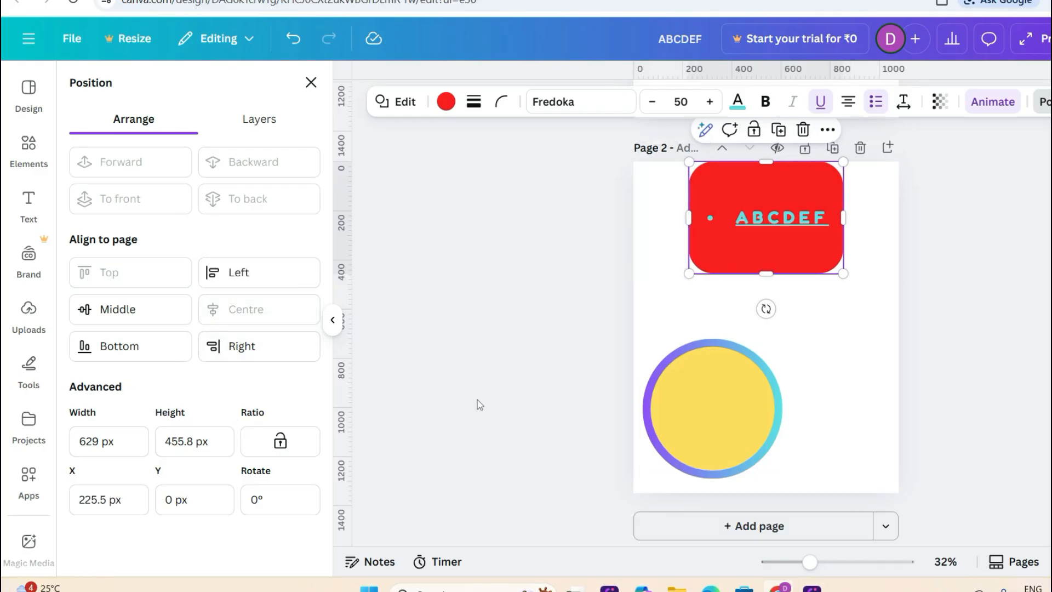
Step: Move the red rectangle down and right to about X 292 px and Y 88 px, and deselect it
left_click_drag(817, 239, 833, 261)
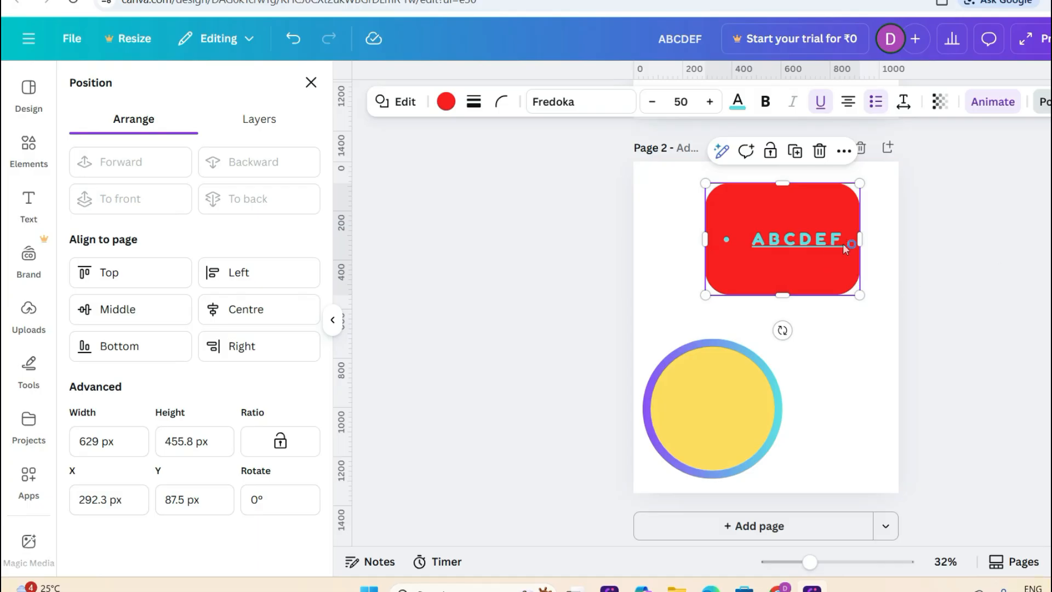
left_click(946, 236)
left_click(912, 206)
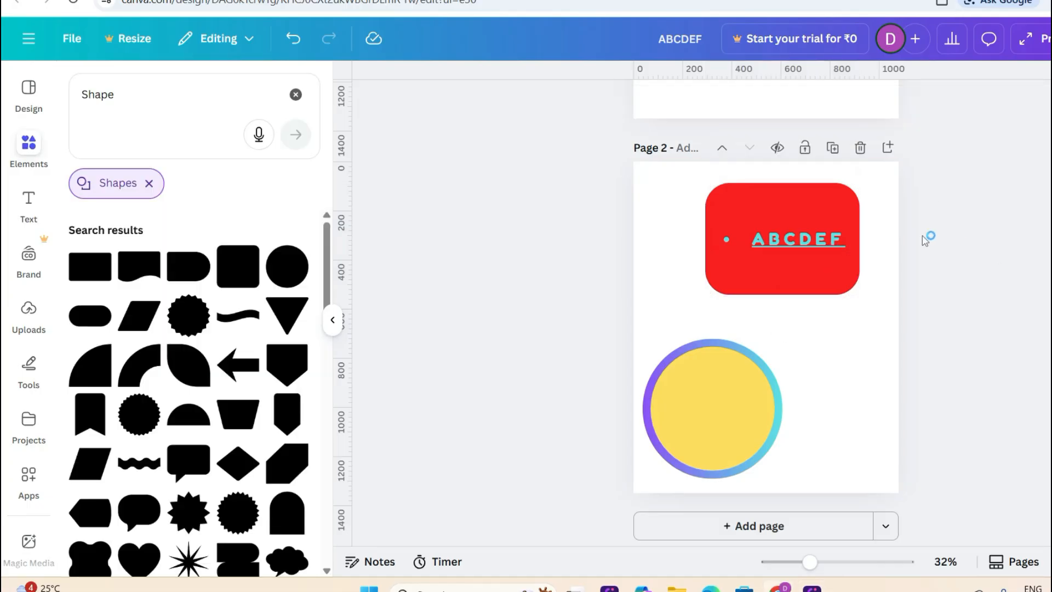
Step: Try copying the red rectangle's style onto the yellow circle, and undo the applied style
left_click(792, 215)
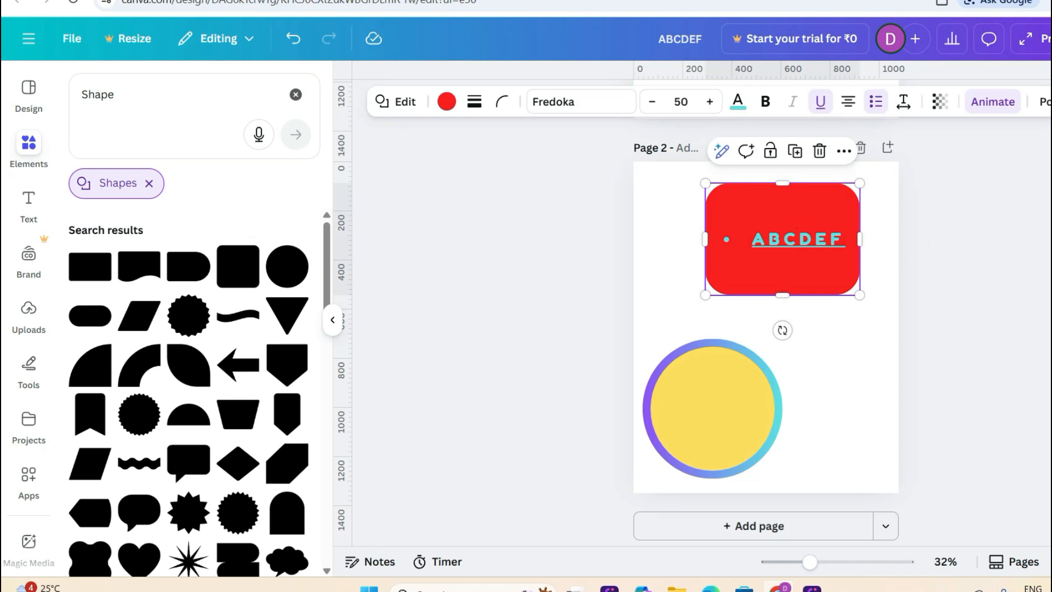
key("ctrl+alt+c")
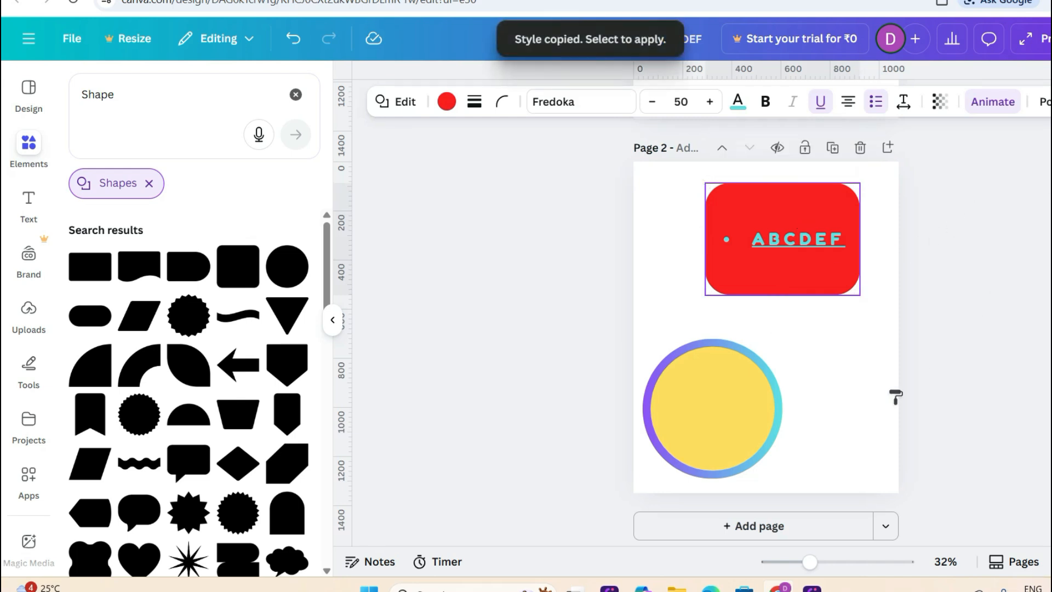
left_click(722, 415)
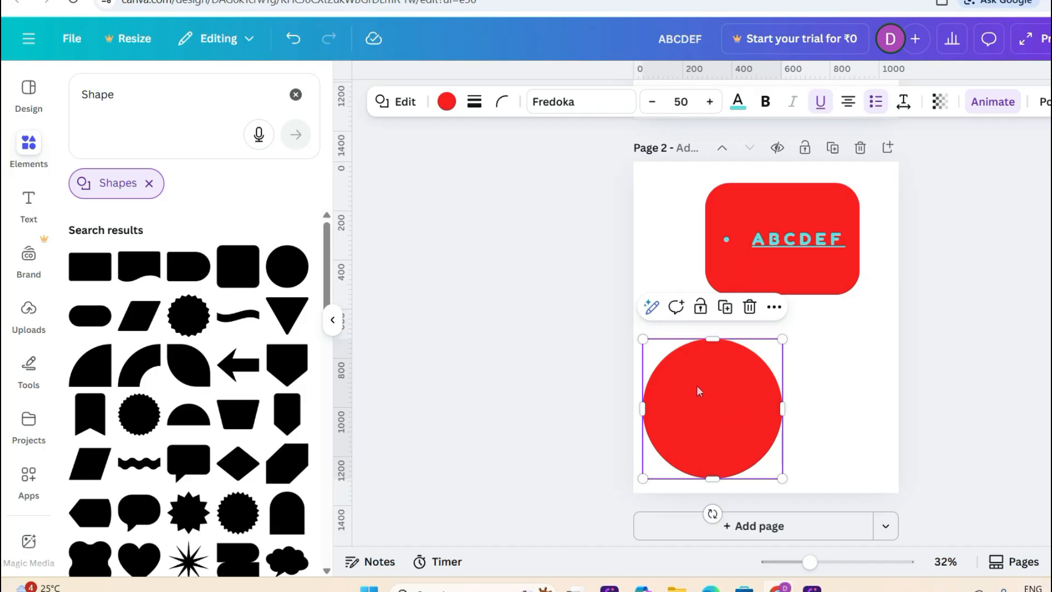
left_click(295, 40)
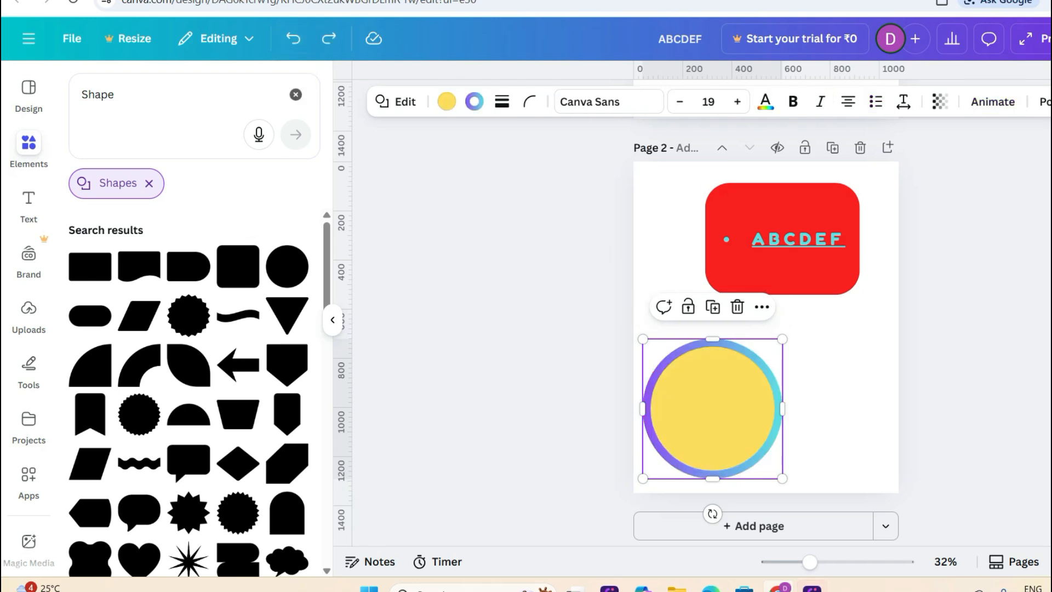
Step: Move the red rectangle left on page 2 and bring the red triangle from page 1 to its right side
left_click_drag(811, 215, 759, 222)
scroll(774, 291, "up", 4)
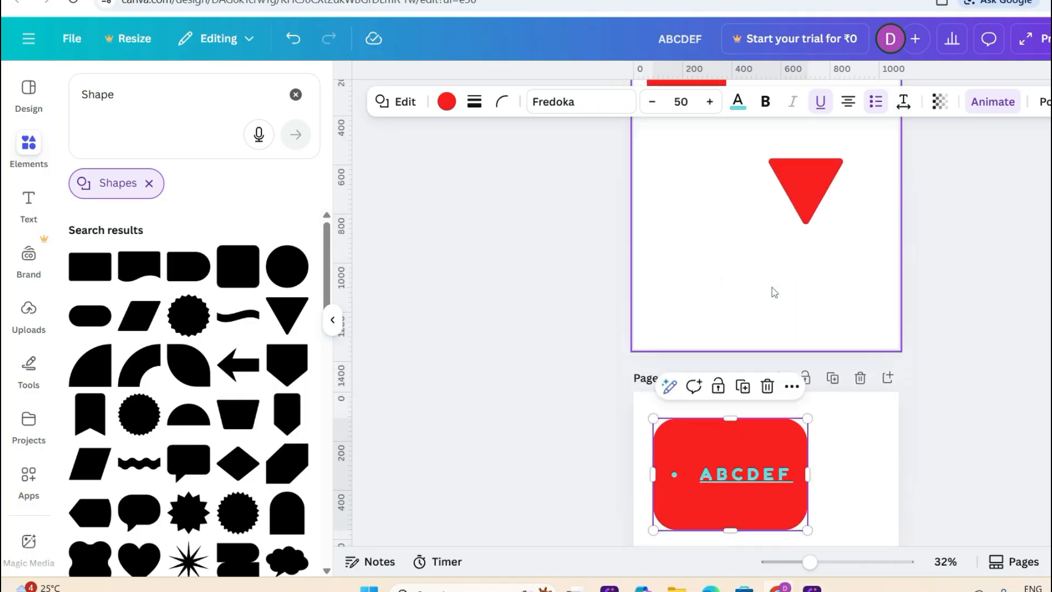
left_click(811, 181)
left_click_drag(811, 180, 860, 457)
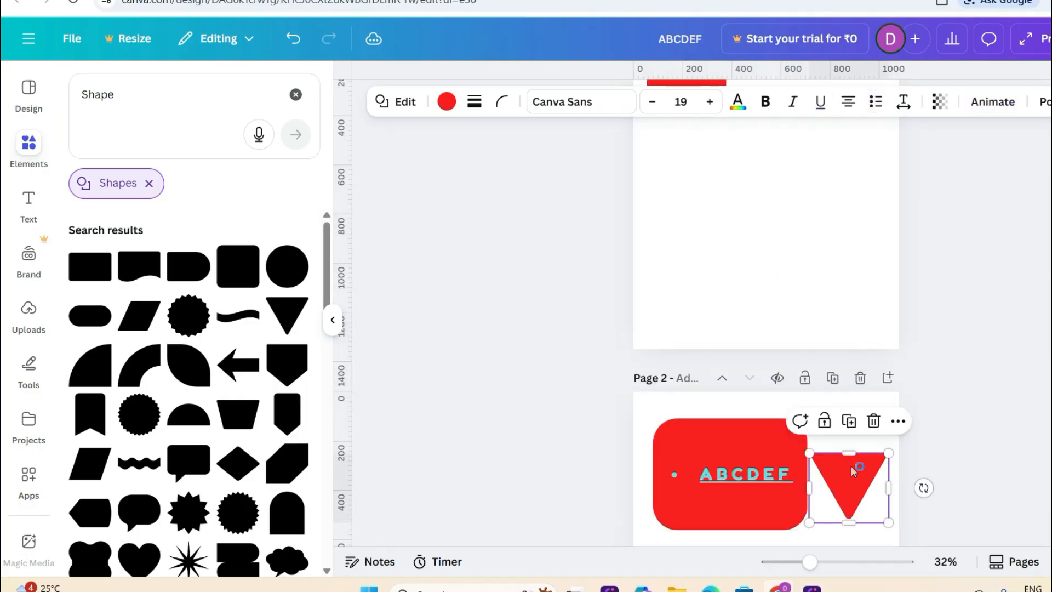
Step: Shrink the red ABCDEF rectangle from its upper-right corner and shift the triangle slightly up and left
left_click(752, 462)
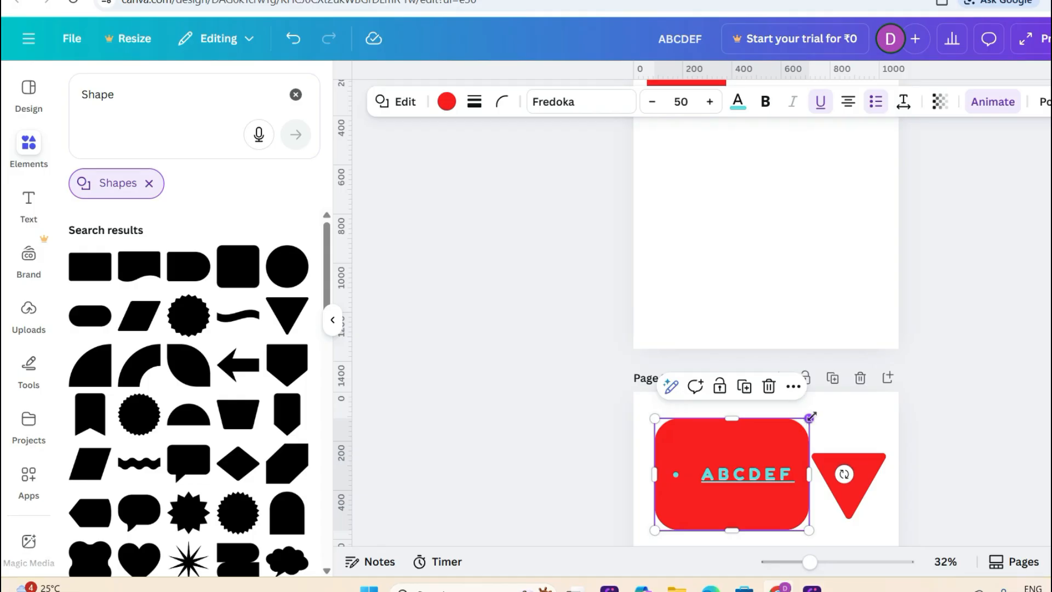
left_click_drag(811, 417, 792, 436)
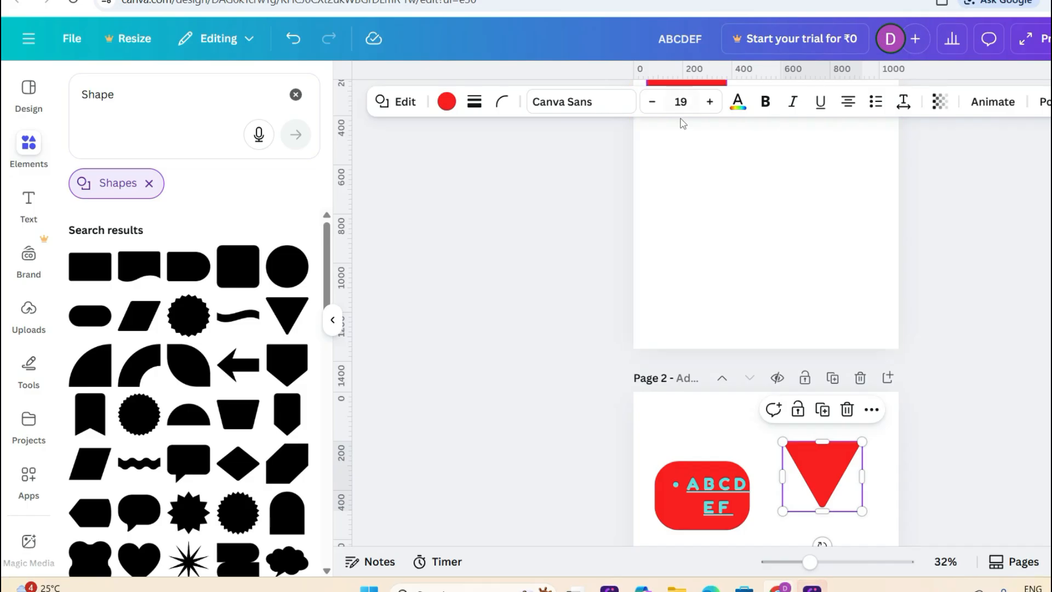
Step: Set the triangle's stroke weight to 0 and its corner rounding to 0
left_click(472, 103)
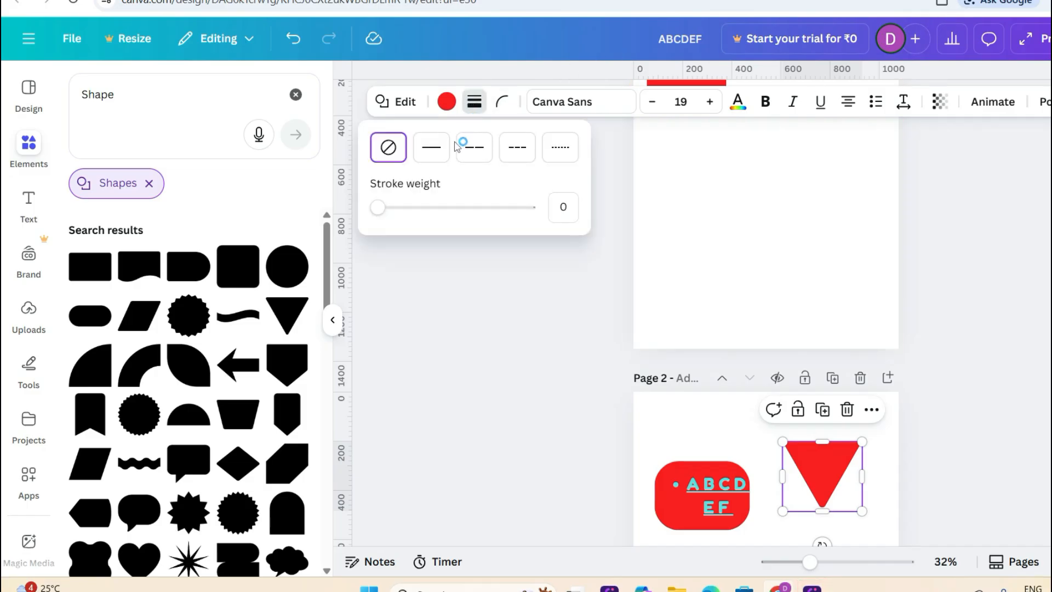
left_click(432, 147)
mouse_move(378, 208)
left_mouse_down()
mouse_move(390, 206)
mouse_move(349, 210)
left_mouse_up()
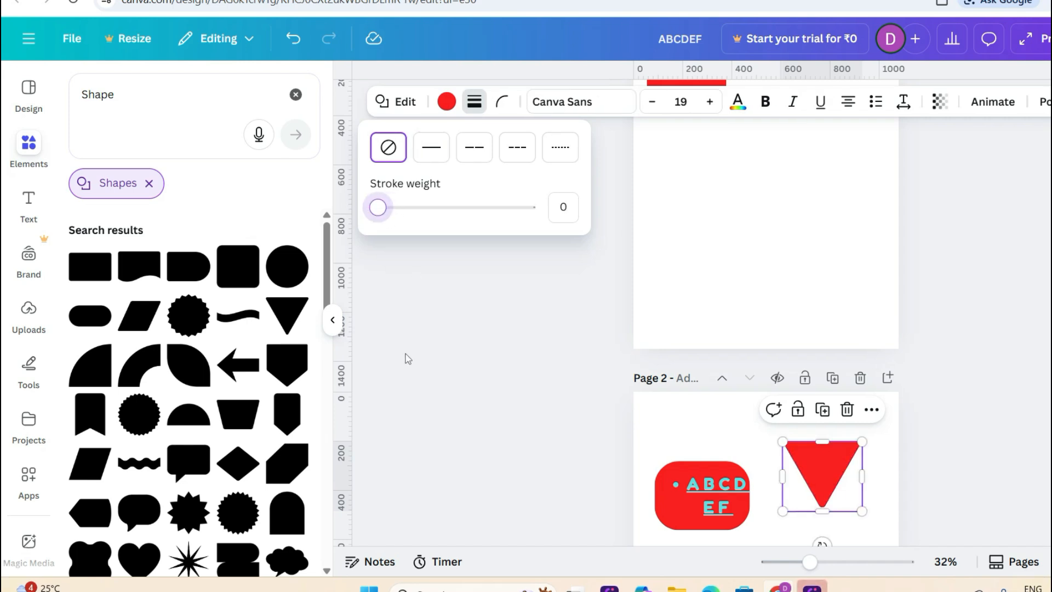
key("Escape")
left_click(503, 107)
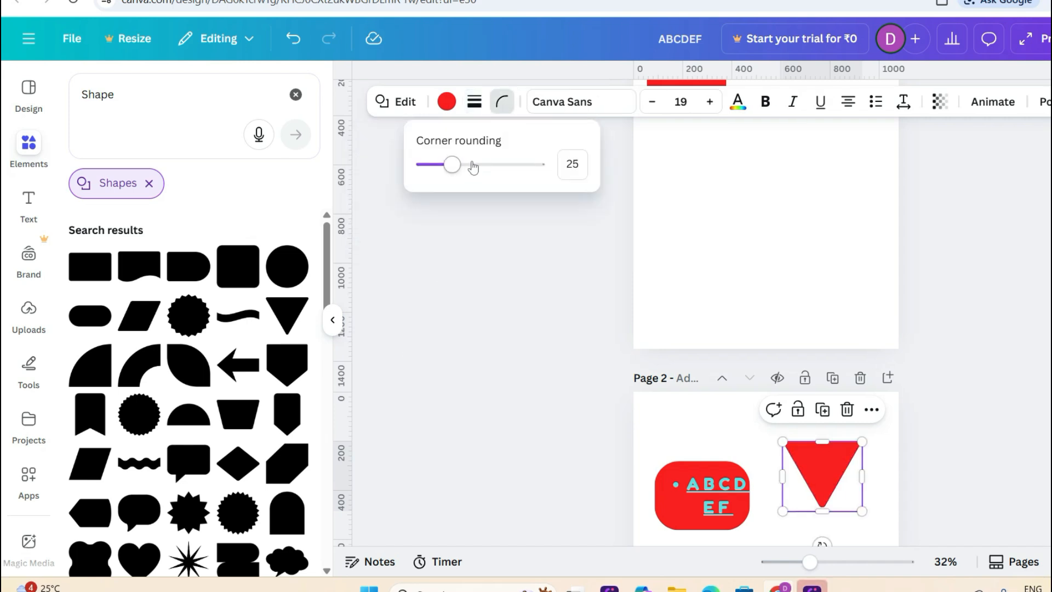
left_click_drag(458, 169, 408, 225)
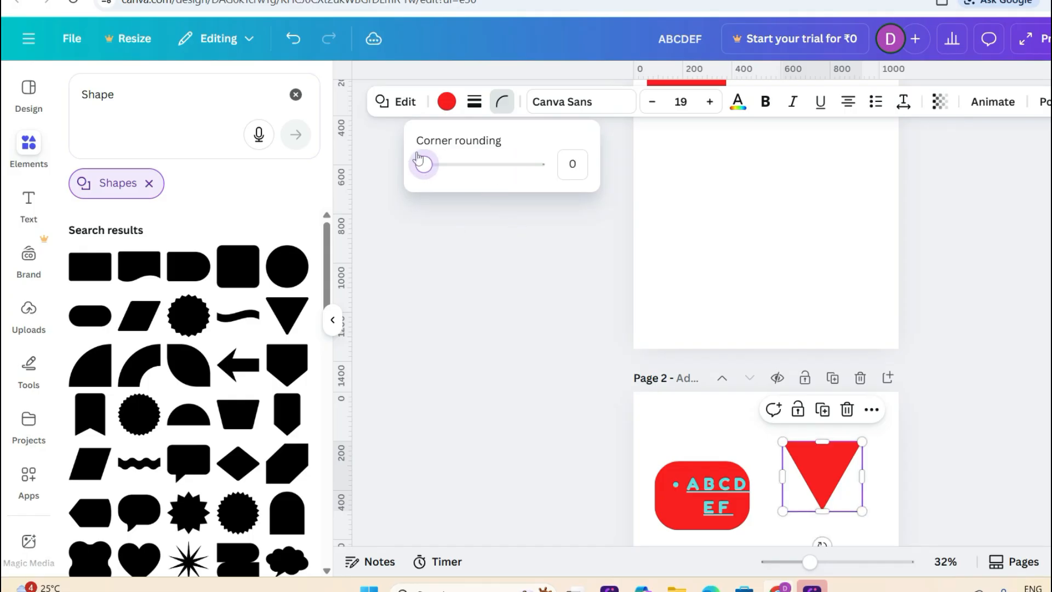
Step: Replace the triangle with other shapes, trying a star, an octagon and a flat-topped hexagon, and settle on the pointed-top hexagon
left_click(394, 107)
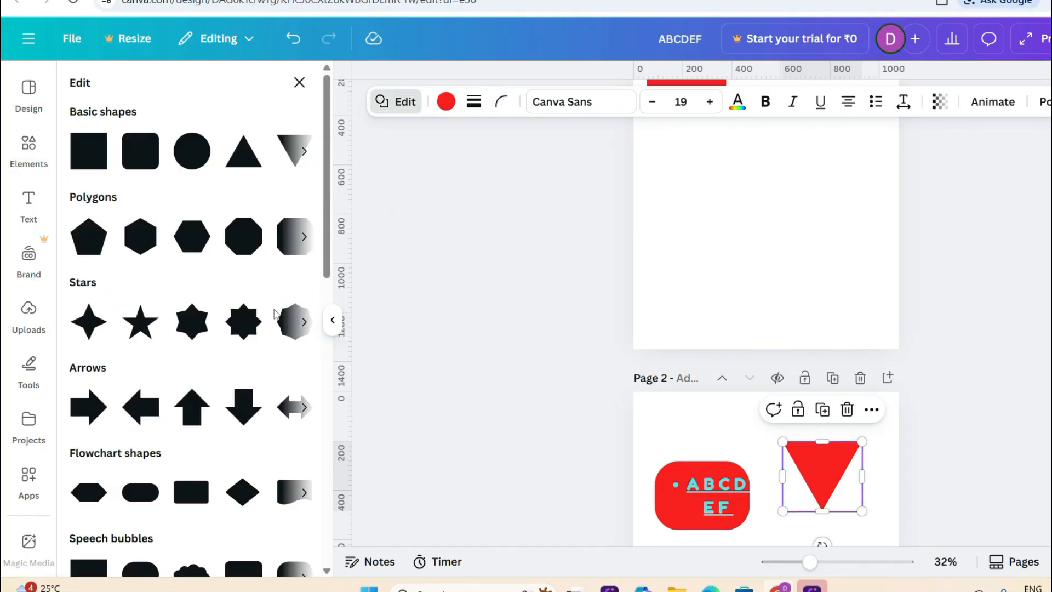
left_click(243, 321)
left_click(243, 237)
left_click(199, 240)
left_click(146, 238)
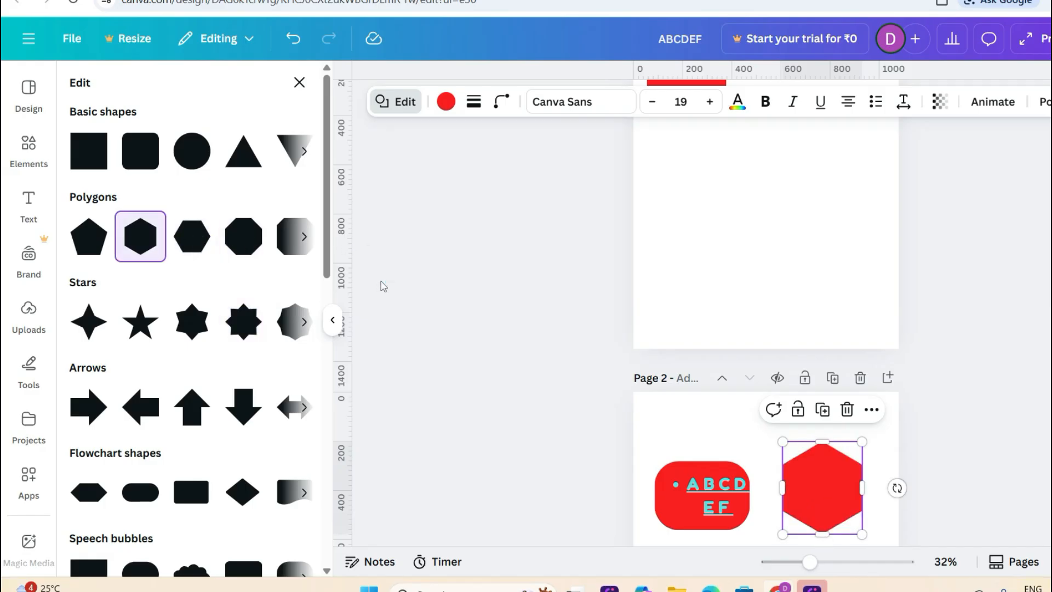
left_click(734, 215)
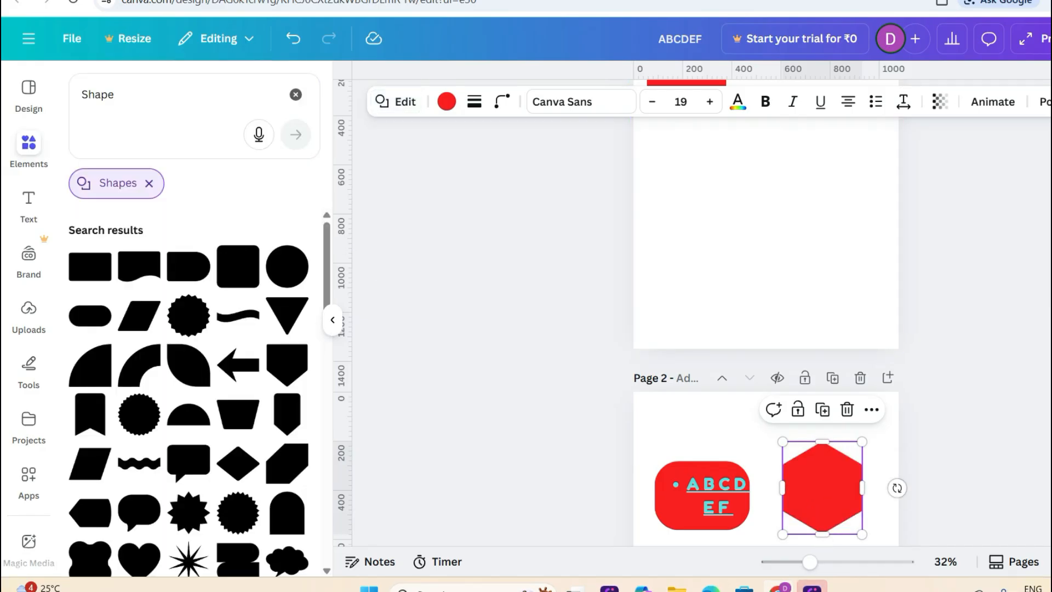
left_click(924, 221)
scroll(924, 220, "down", 4)
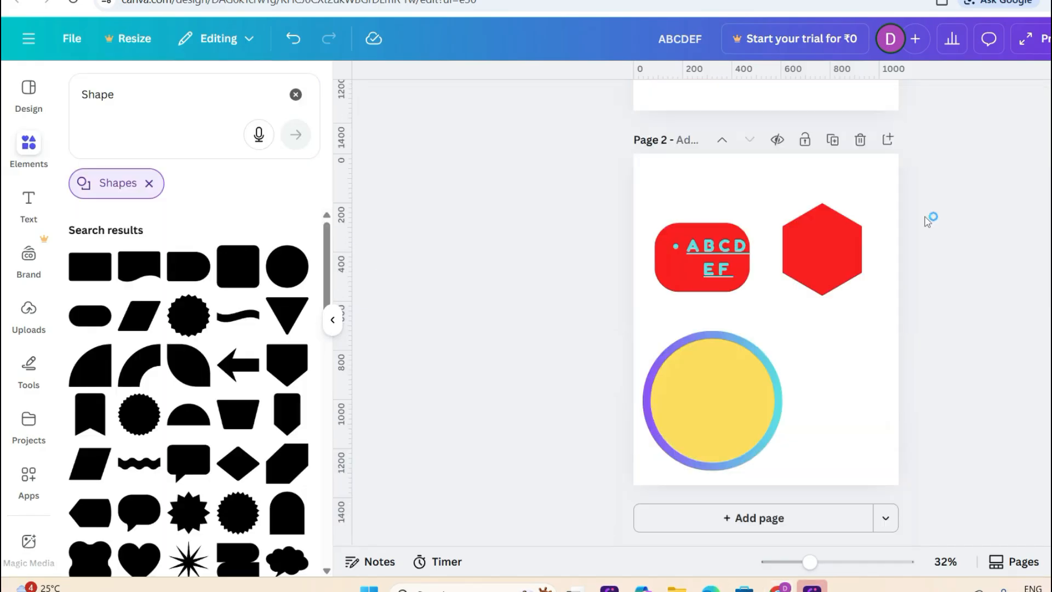
left_click(826, 231)
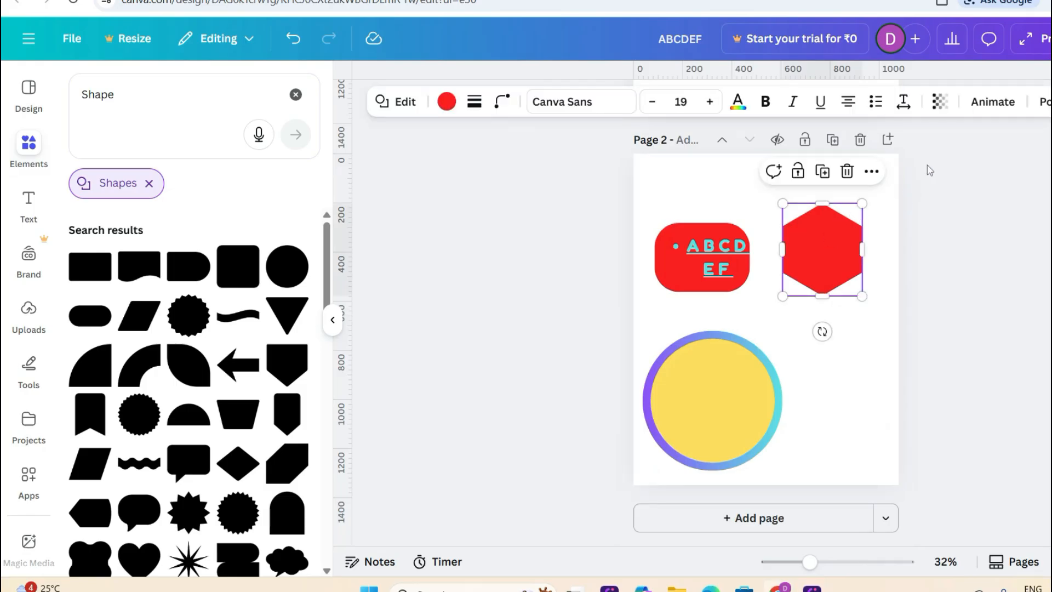
Step: Set the ABCDEF rectangle's corner rounding to 0 and change its fill from the default solid colours to orchid purple
left_click(1045, 110)
left_click(992, 115)
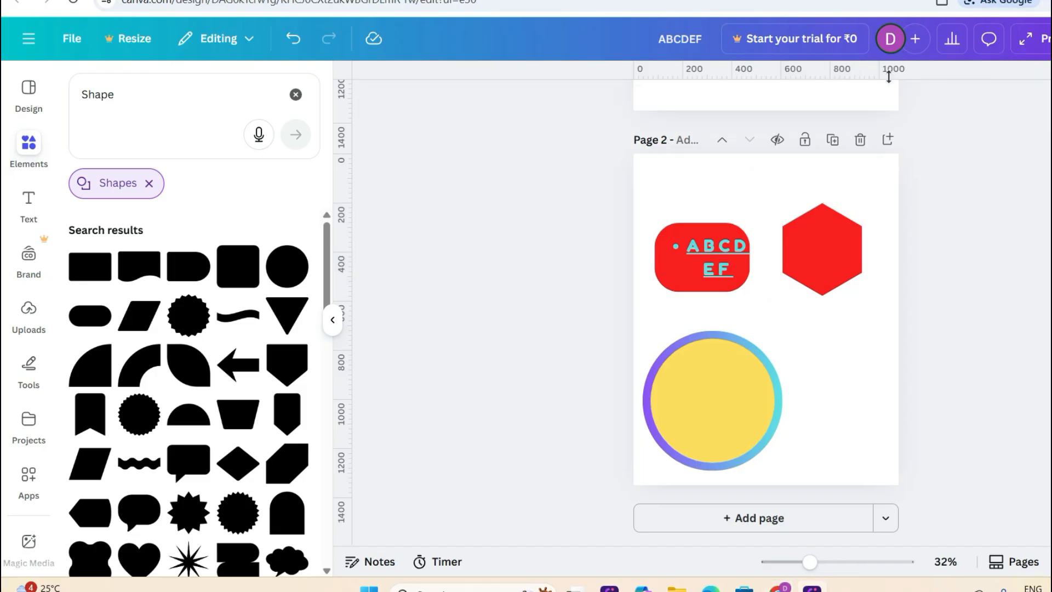
left_click_drag(708, 257, 713, 261)
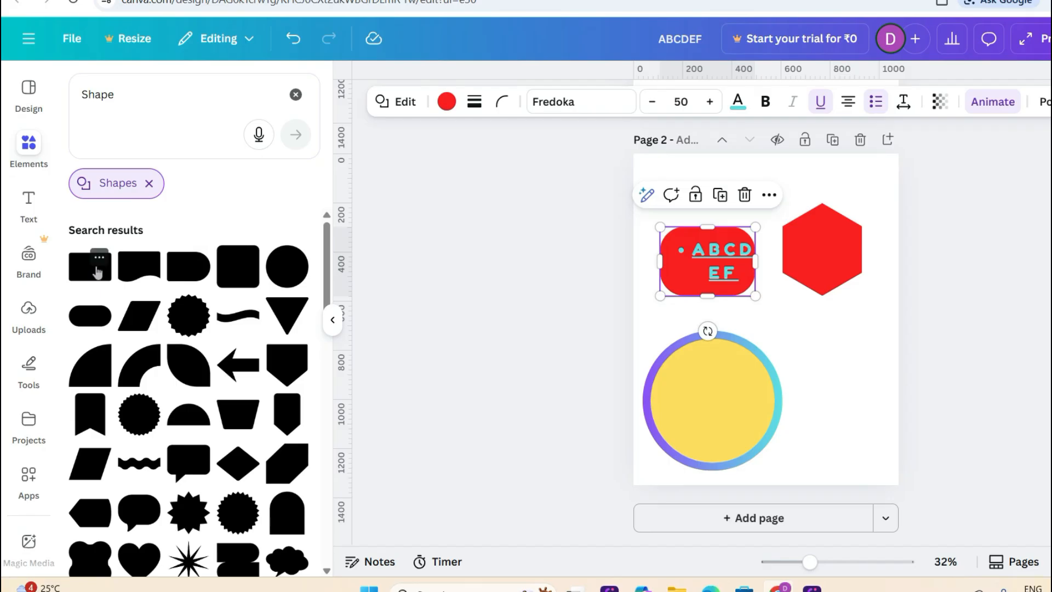
left_click(502, 101)
left_click_drag(541, 167, 394, 163)
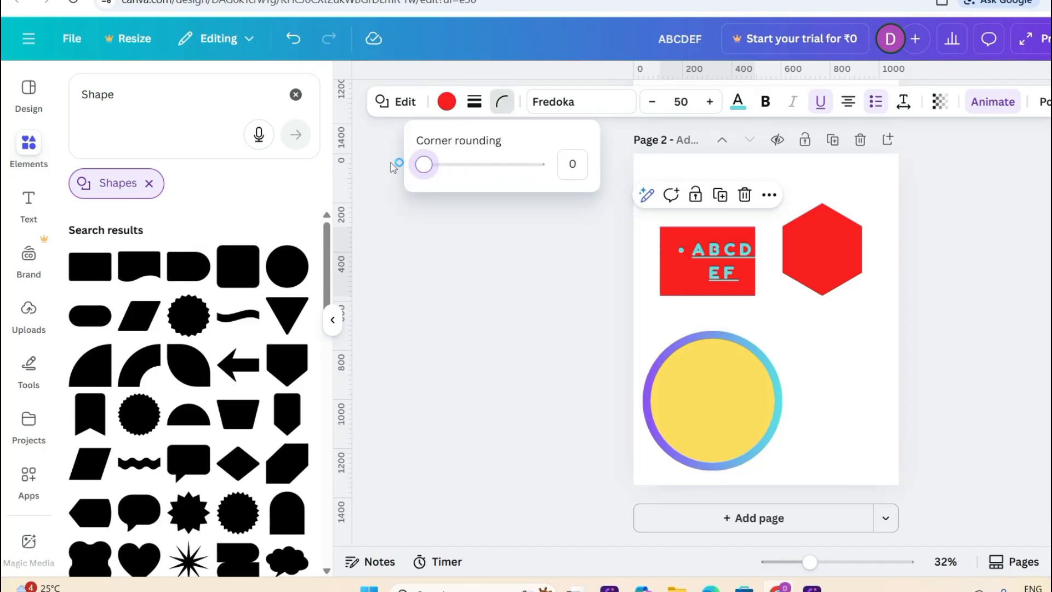
left_click(446, 102)
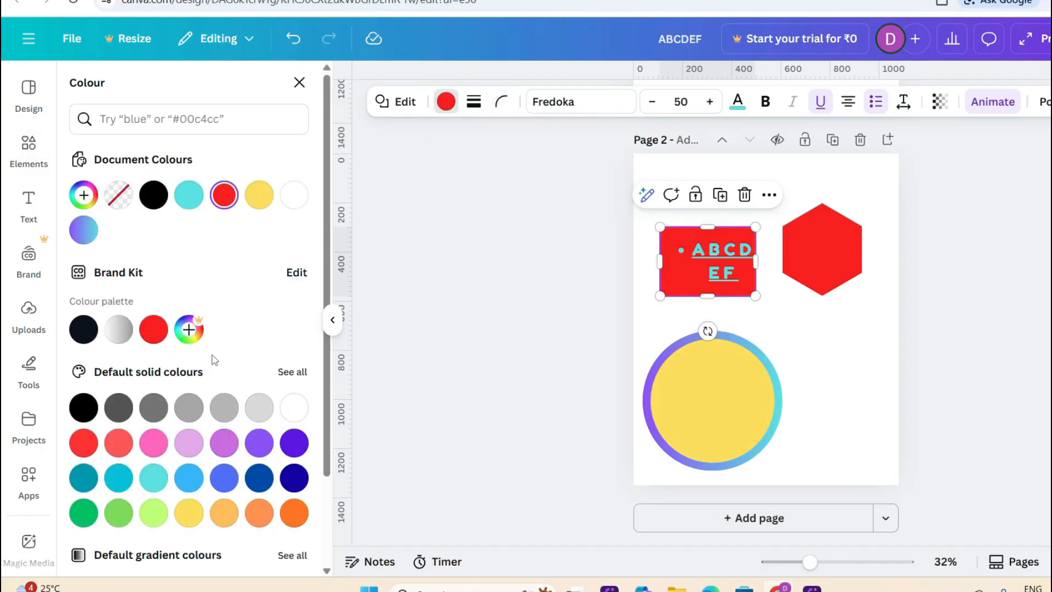
left_click(226, 444)
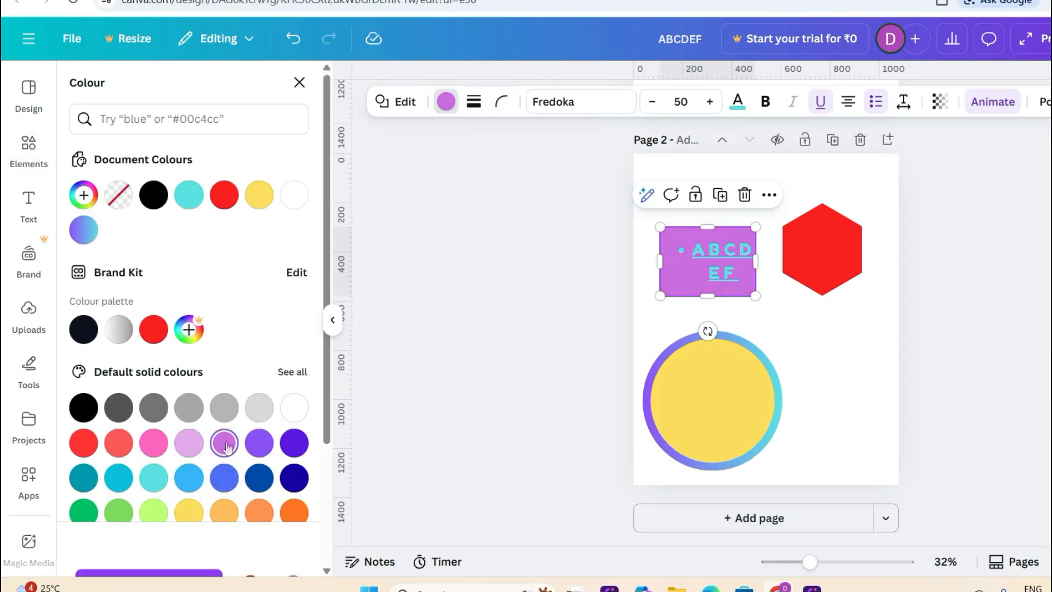
Step: Change the red hexagon on page 2 into the upright triangle from the basic shapes
left_click(830, 255)
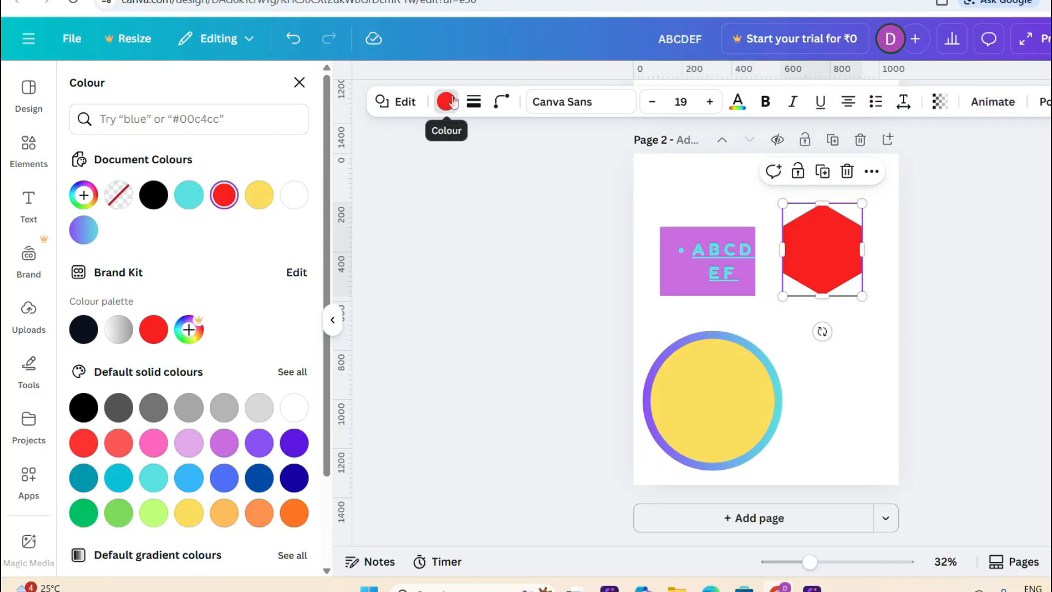
left_click(397, 101)
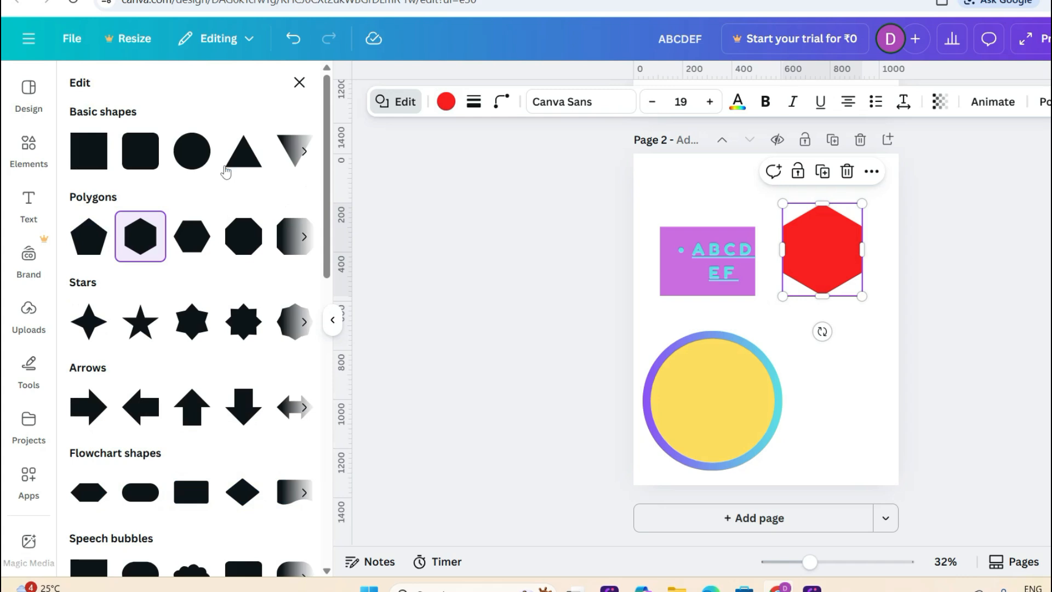
left_click(243, 152)
left_click(433, 215)
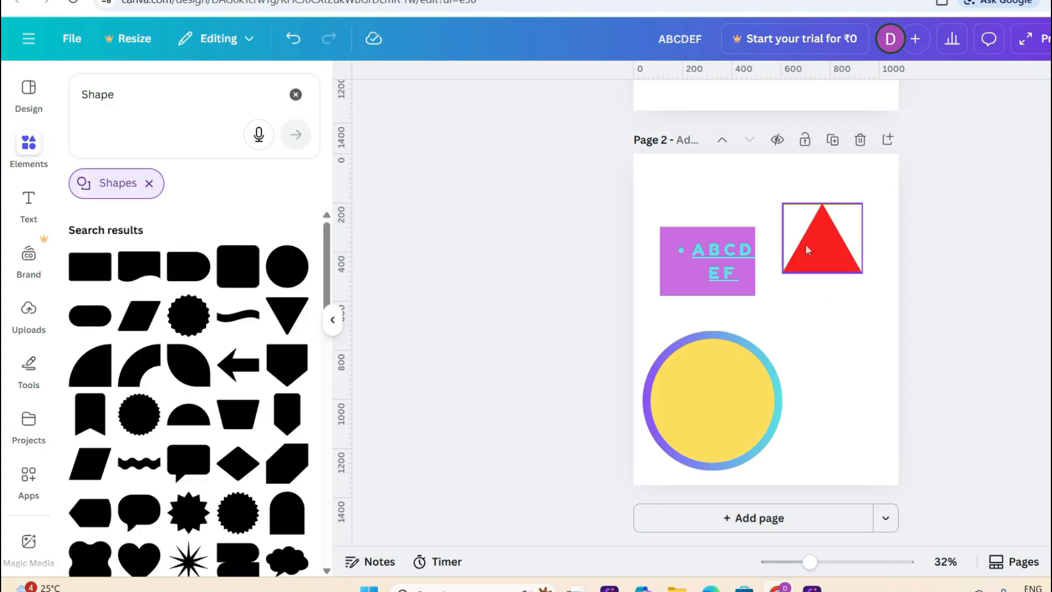
Step: Move the red triangle and the purple rectangle onto the circle's right side so that the three shapes overlap
left_click_drag(836, 256, 776, 349)
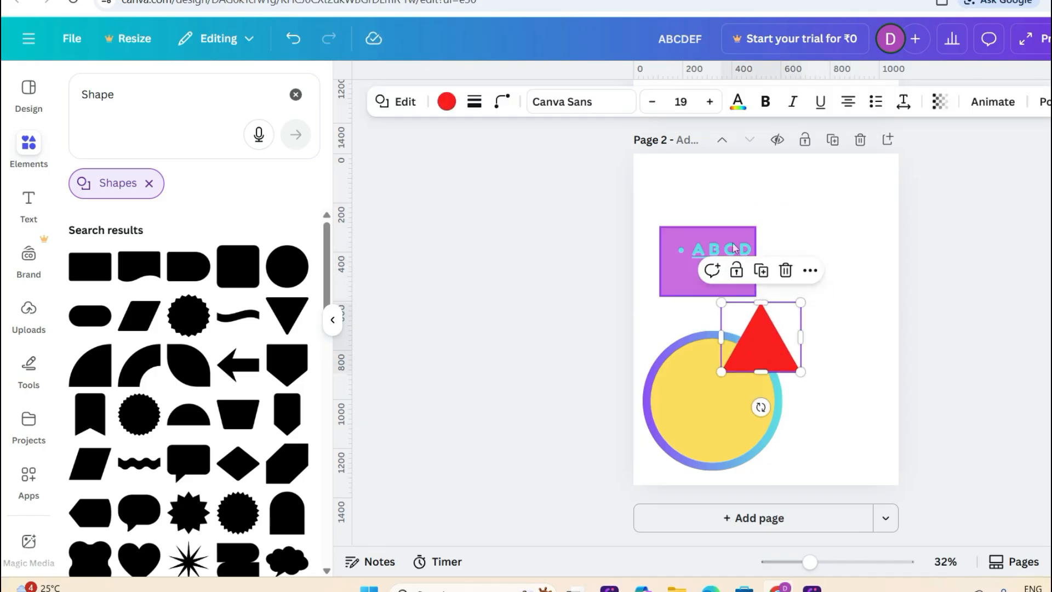
left_click_drag(703, 231, 765, 282)
left_click(959, 263)
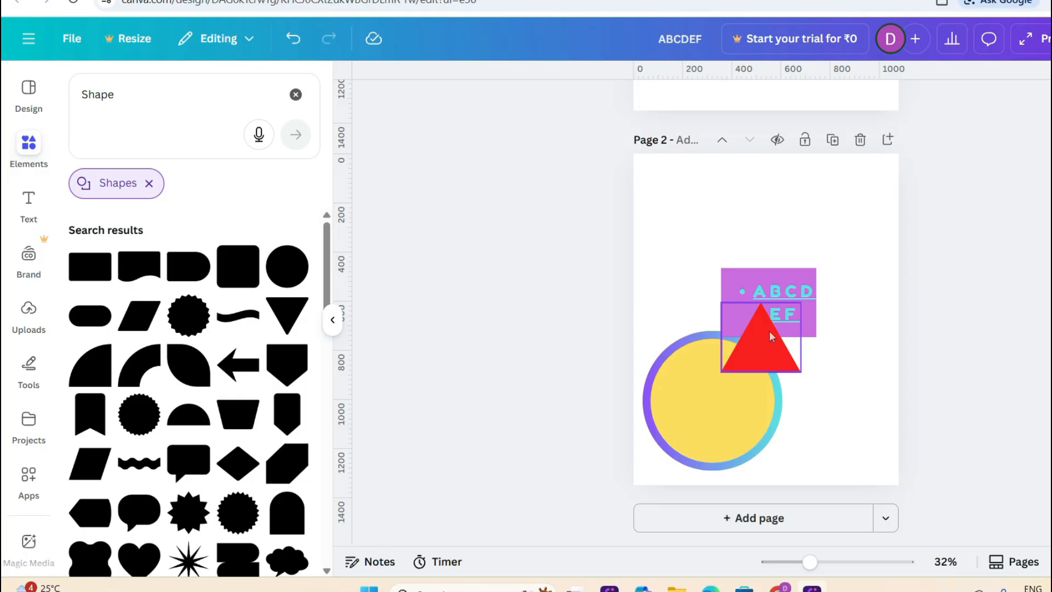
left_click_drag(782, 293, 783, 405)
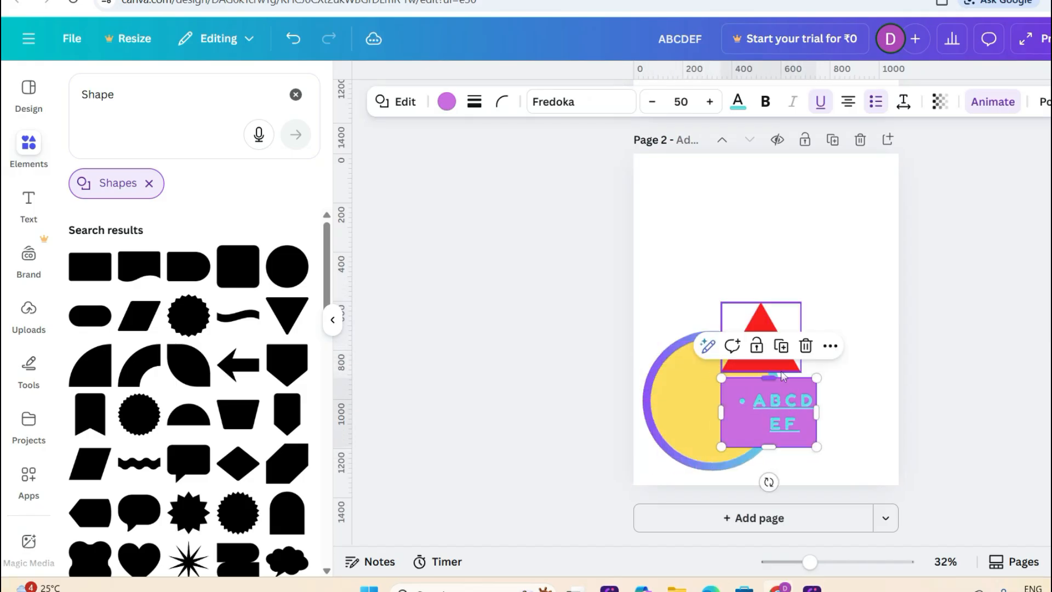
left_click_drag(760, 315, 771, 345)
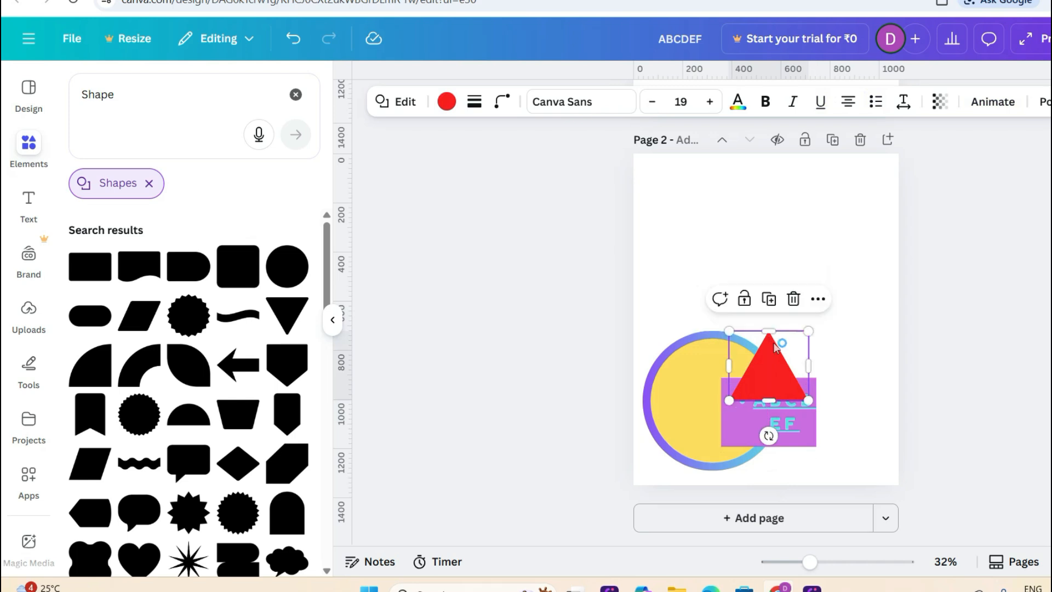
Step: Move the circle up and shrink it, then overlap its upper right with the purple rectangle and the rectangle's upper-right corner with the triangle
left_click_drag(703, 368, 713, 249)
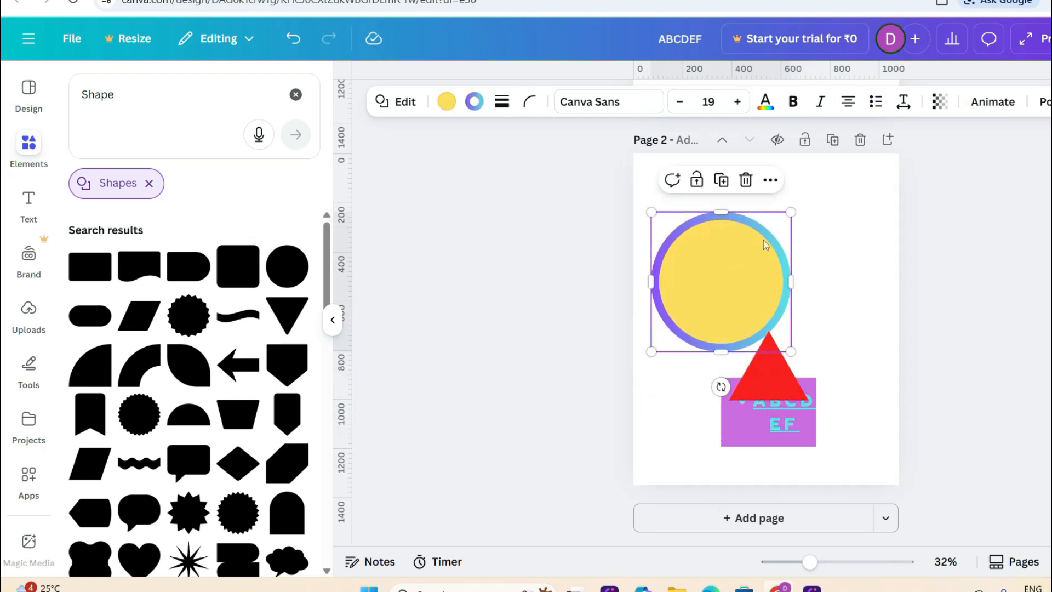
left_click_drag(790, 213, 759, 244)
left_click(782, 431)
left_click_drag(783, 429, 758, 296)
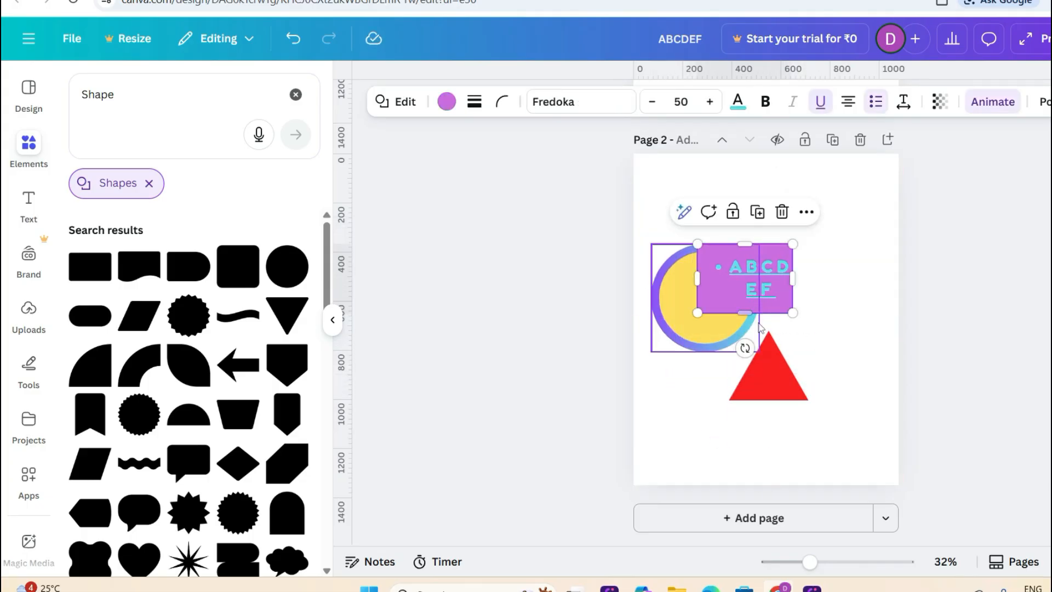
left_click_drag(764, 382, 792, 260)
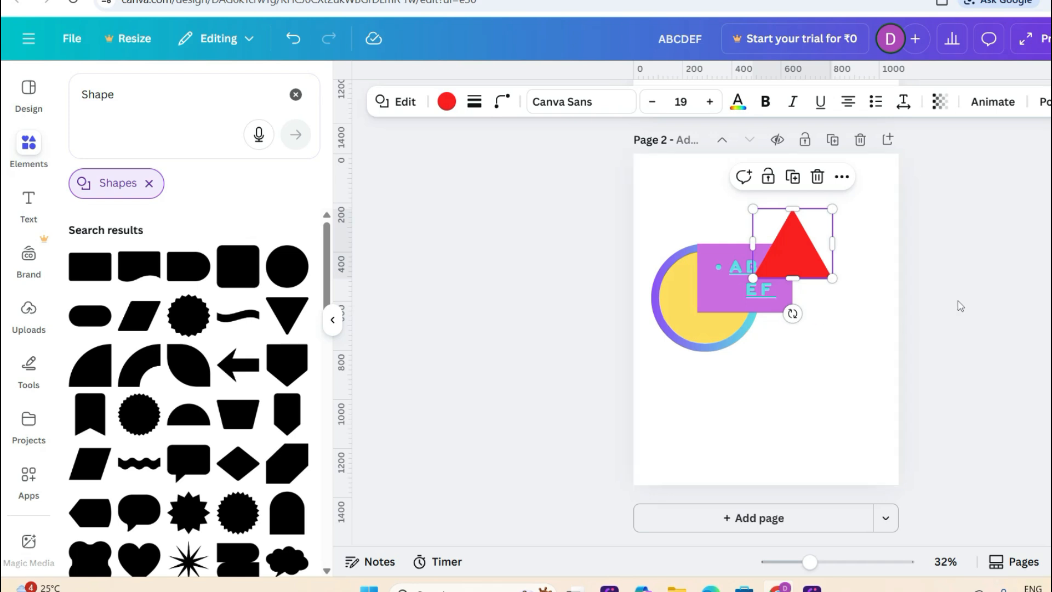
Step: Send the red triangle one level backward so it sits behind the purple rectangle
left_click(1046, 105)
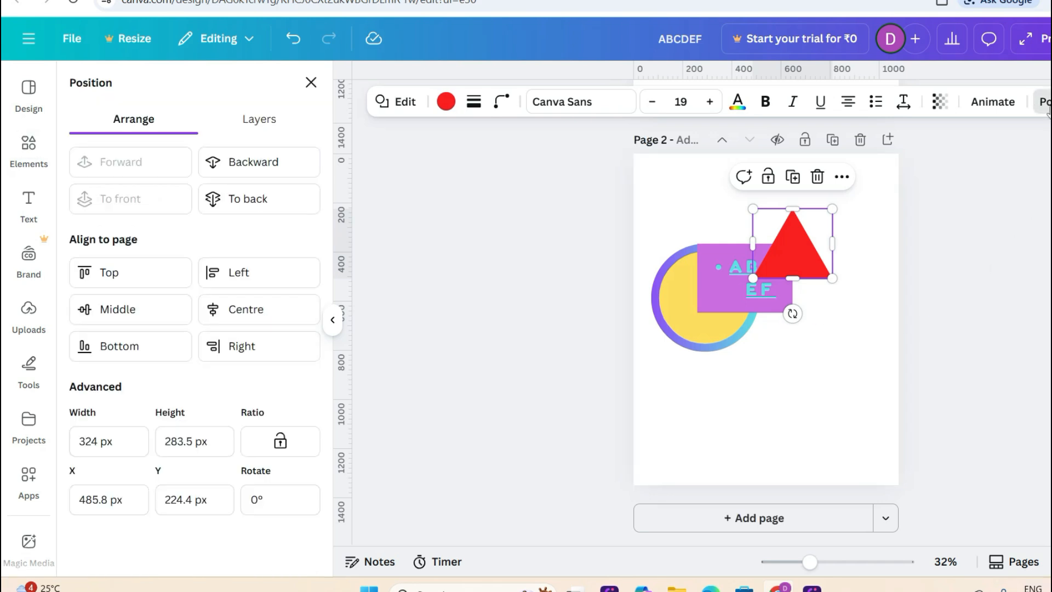
left_click(289, 168)
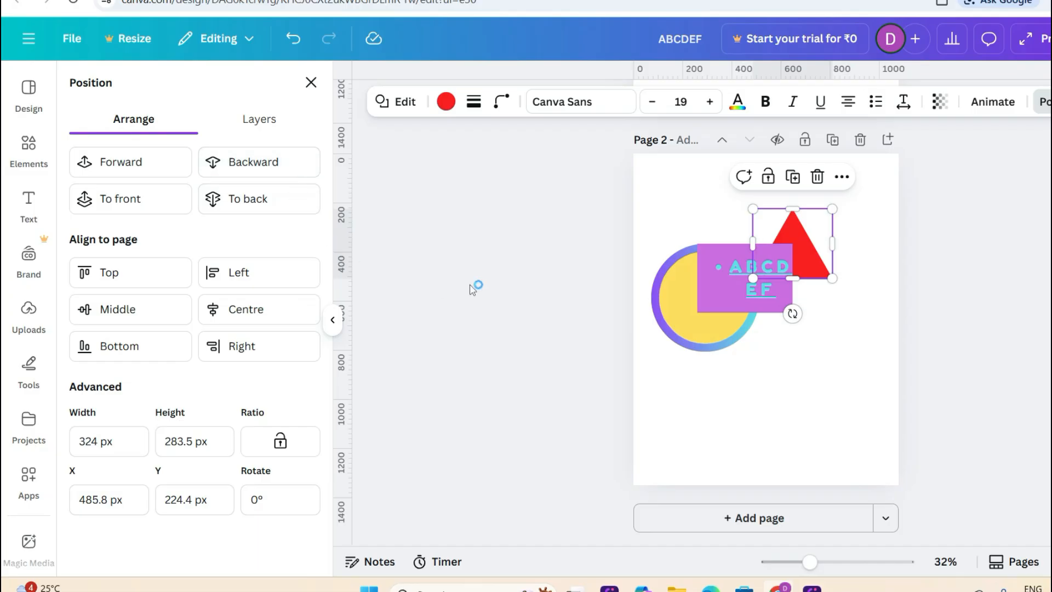
left_click(939, 275)
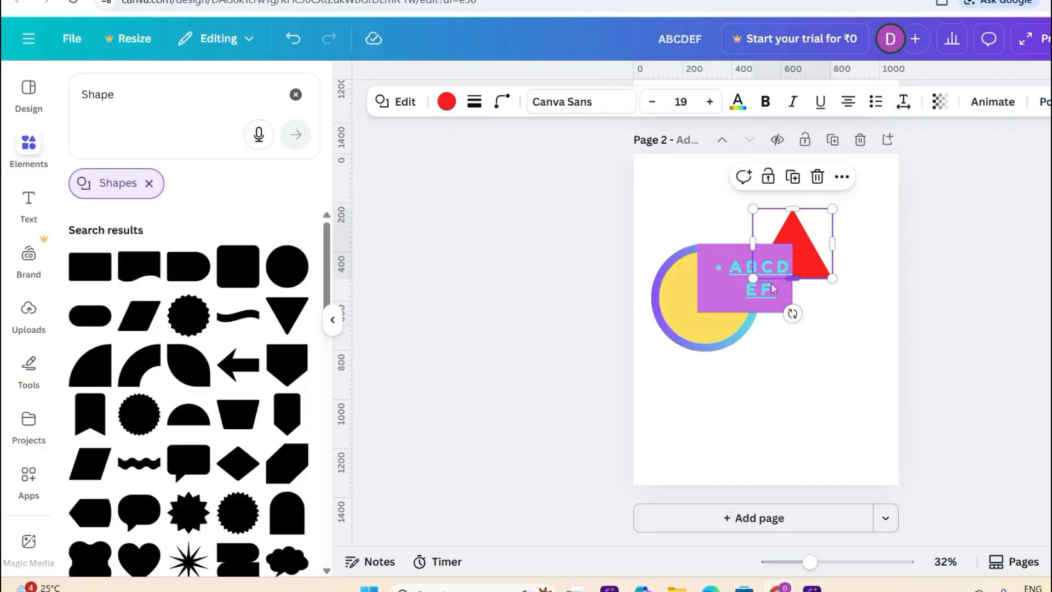
left_click(951, 286)
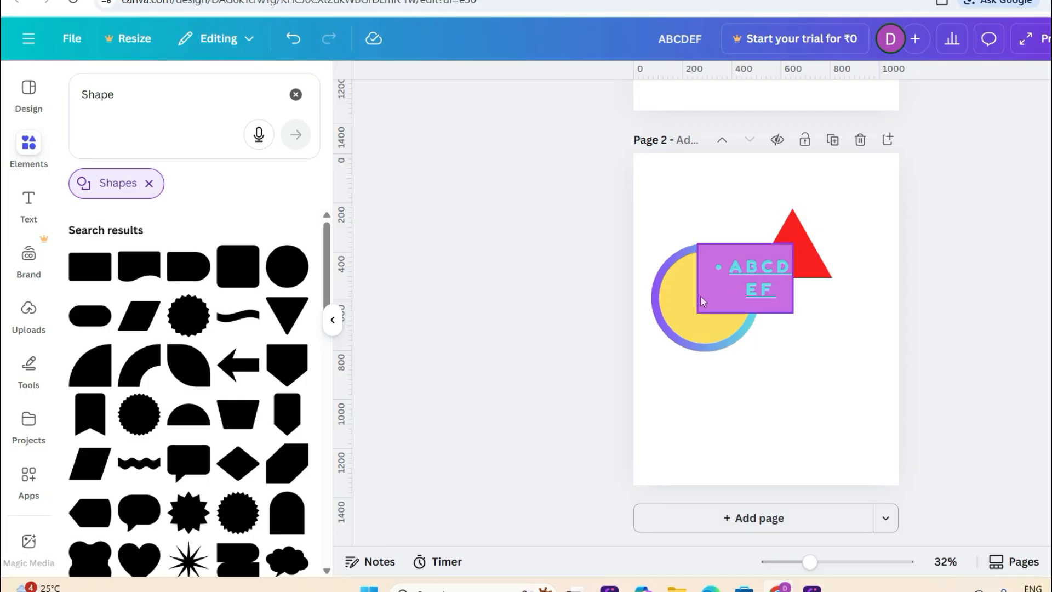
Step: Bring the yellow circle forward level by level until it sits in front of the purple rectangle
left_click(677, 306)
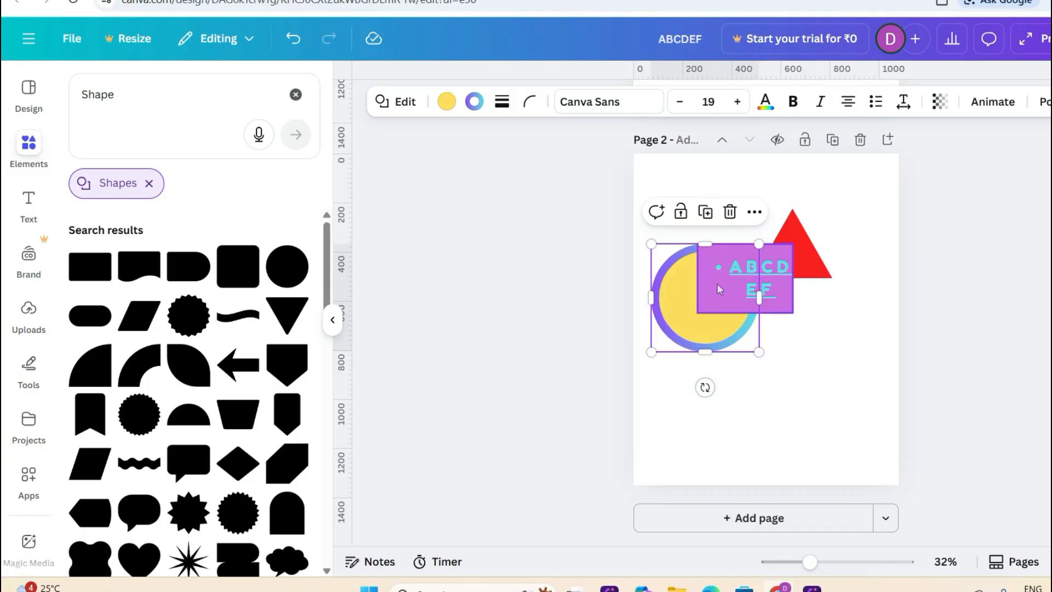
left_click(1044, 104)
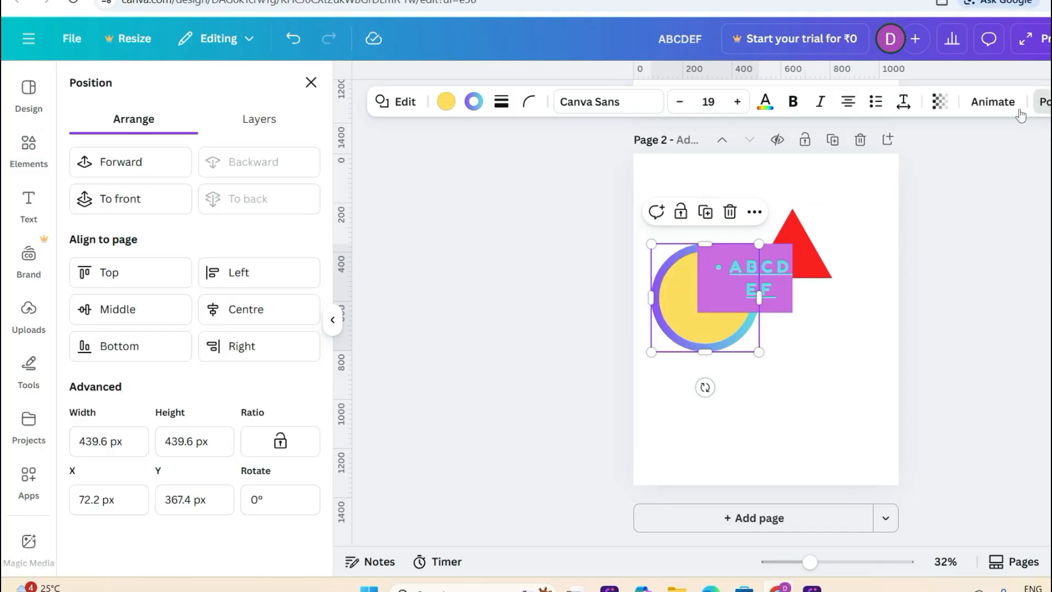
left_click(145, 172)
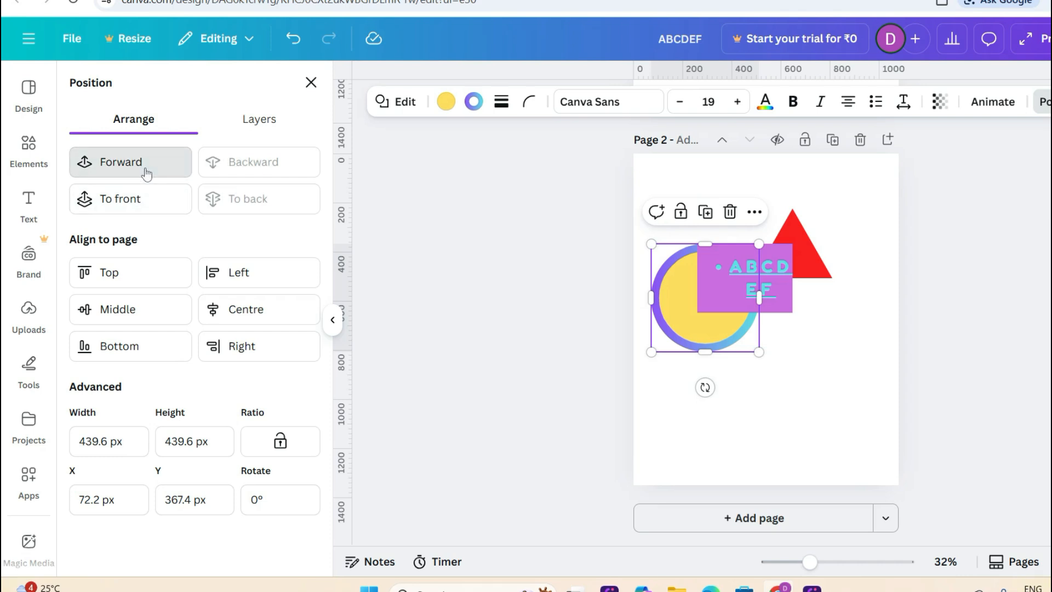
left_click(144, 173)
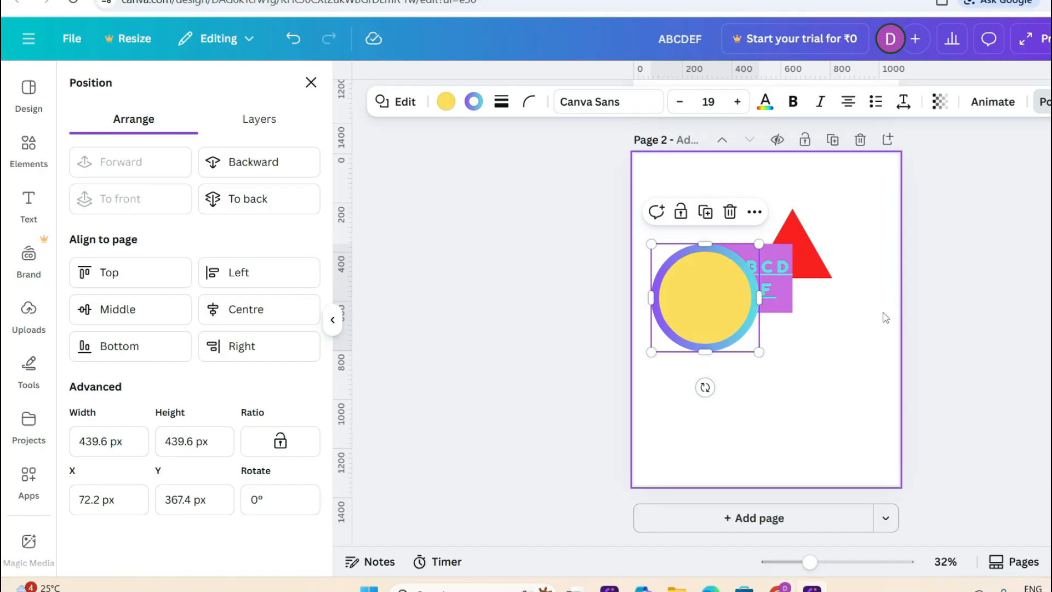
left_click(957, 294)
left_click(954, 289)
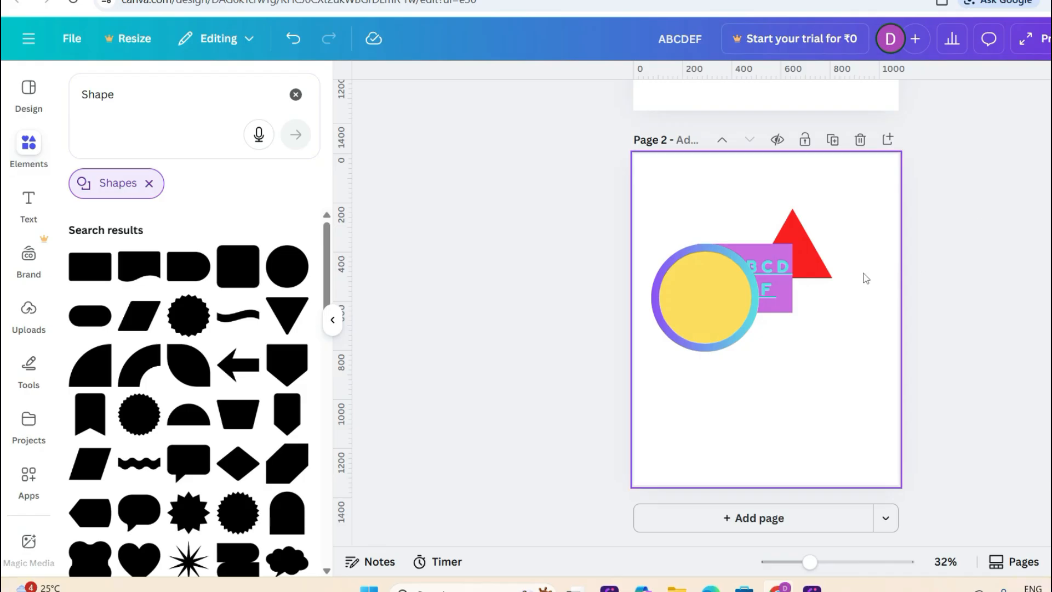
Step: Bring the purple ABCDEF rectangle one layer forward so it sits in front of the yellow circle
left_click(777, 280)
right_click(779, 278)
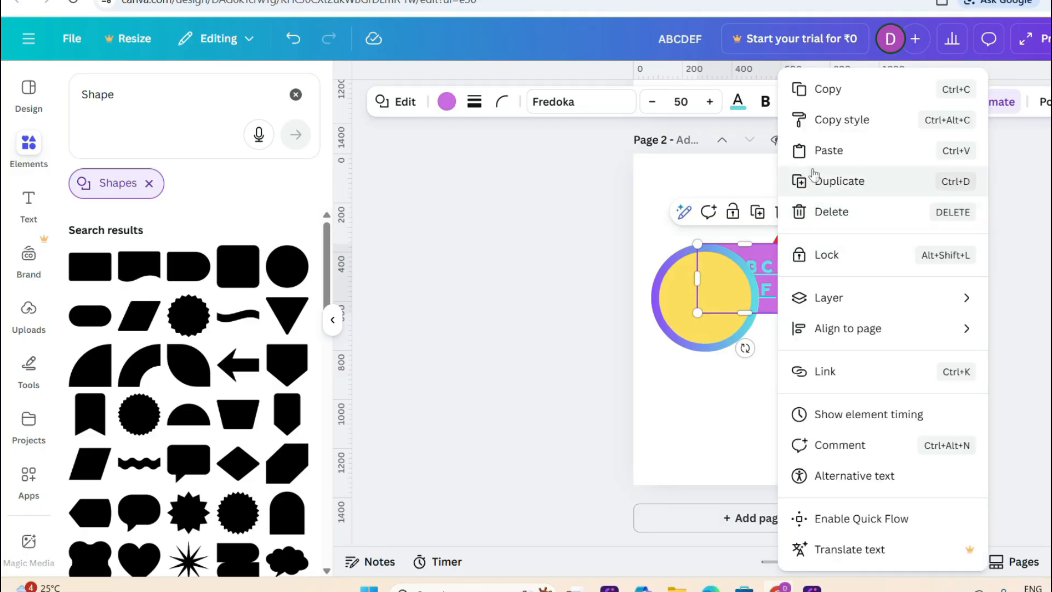
mouse_move(821, 300)
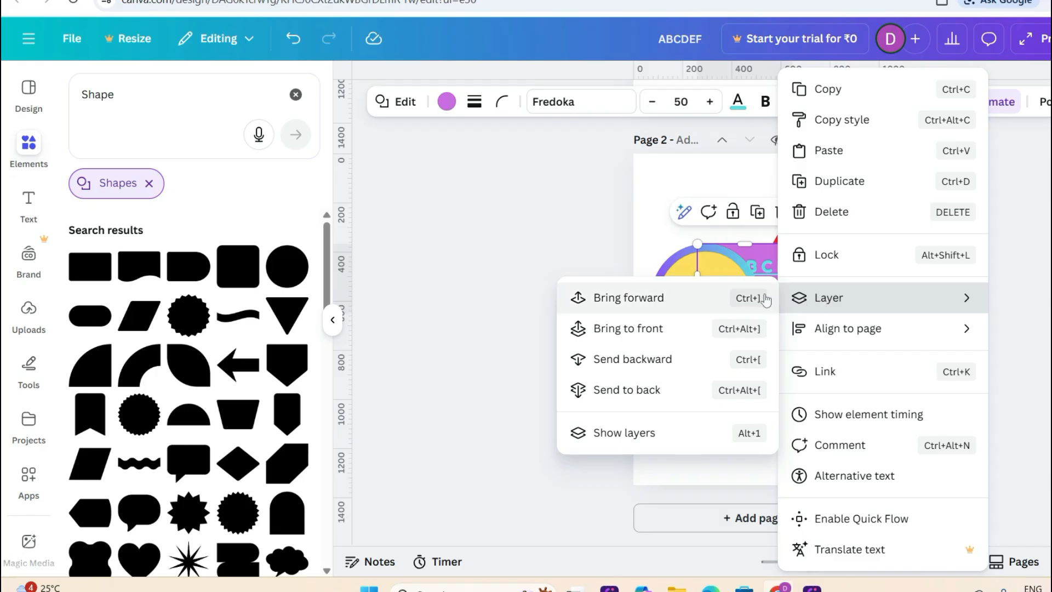
left_click(664, 299)
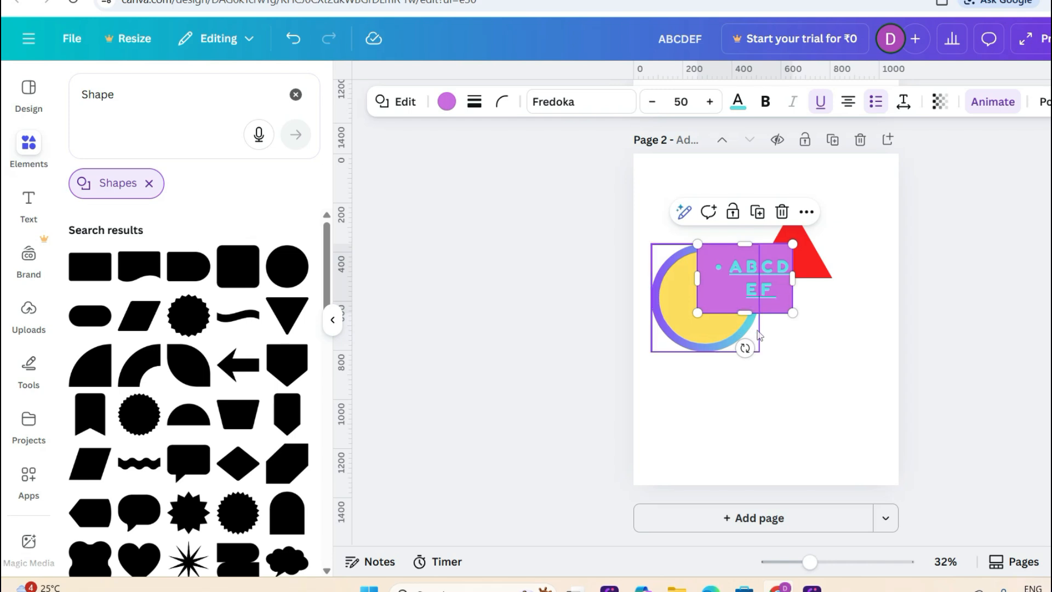
left_click(969, 248)
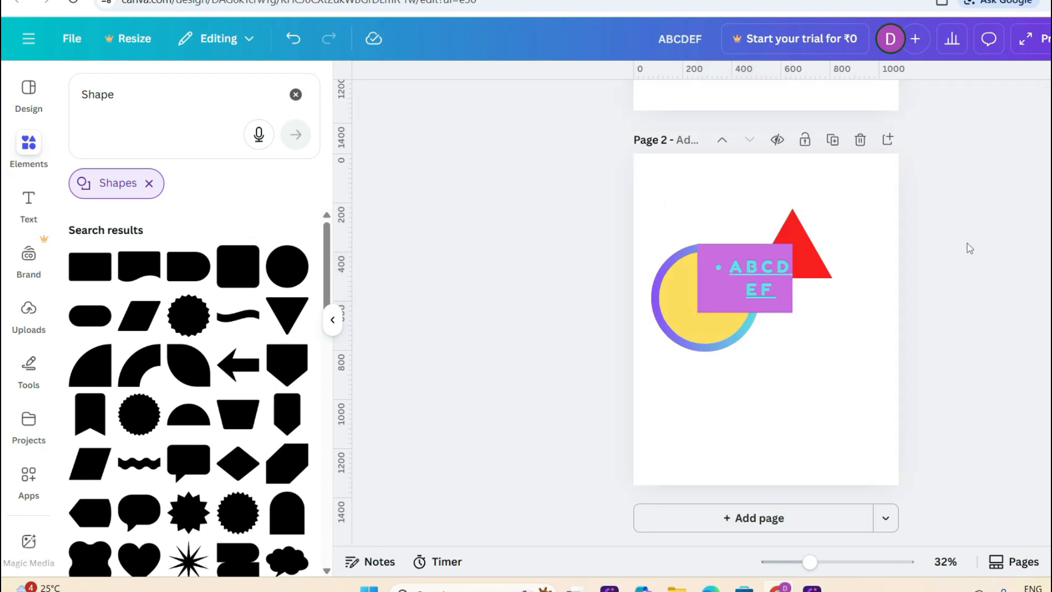
Step: Bring the red triangle forward two layers so it sits in front of the purple rectangle
left_click(797, 259)
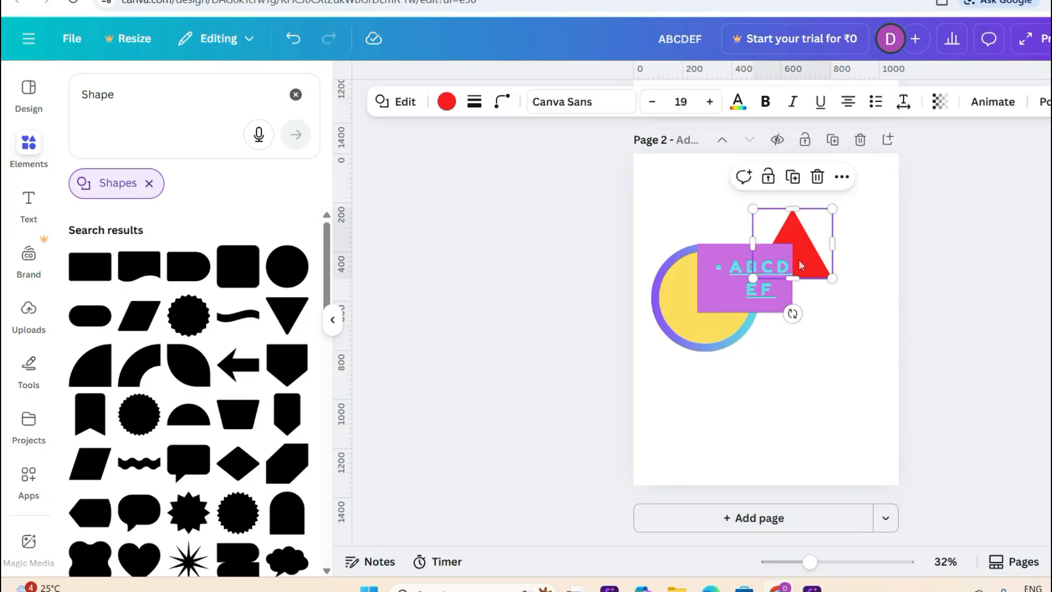
right_click(797, 259)
mouse_move(873, 331)
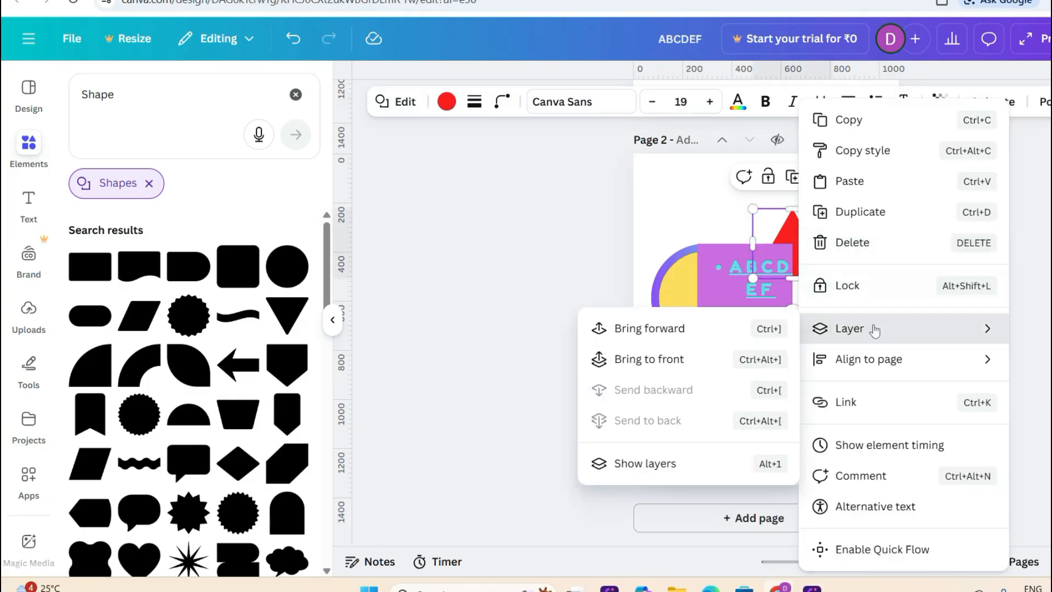
left_click(722, 328)
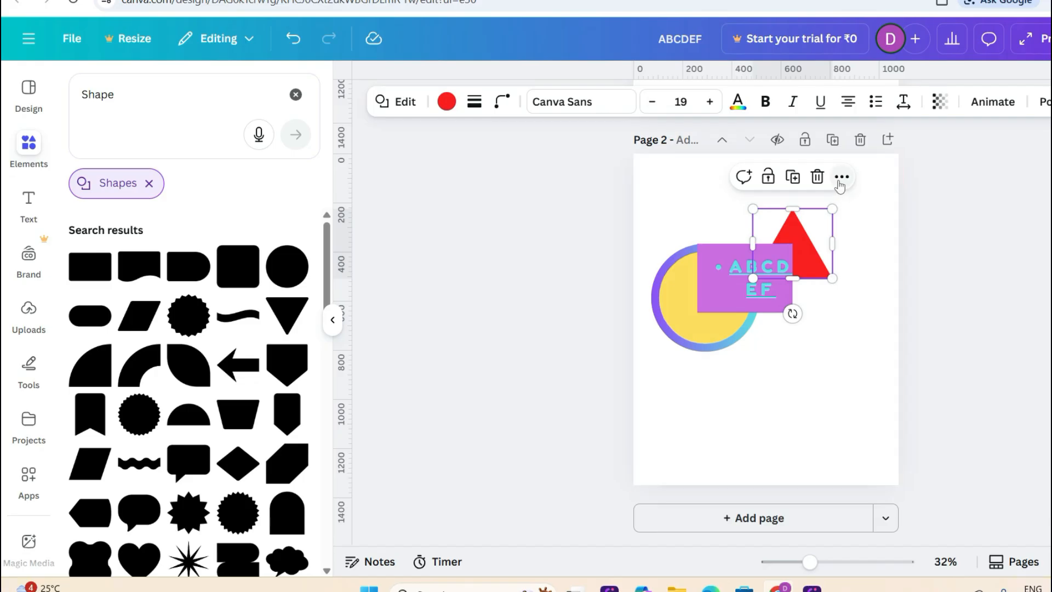
right_click(816, 251)
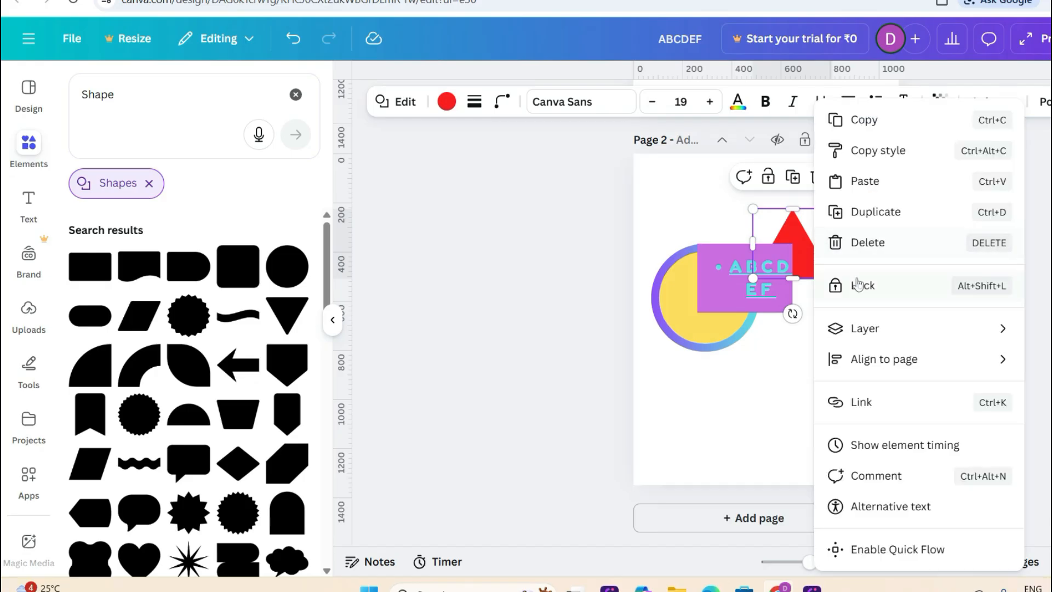
mouse_move(864, 329)
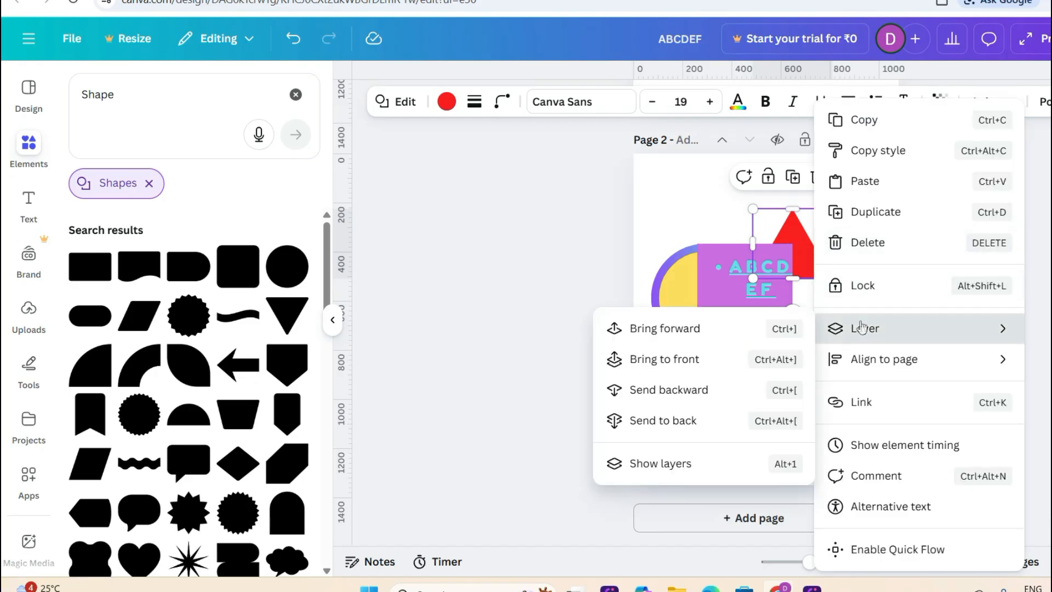
left_click(712, 334)
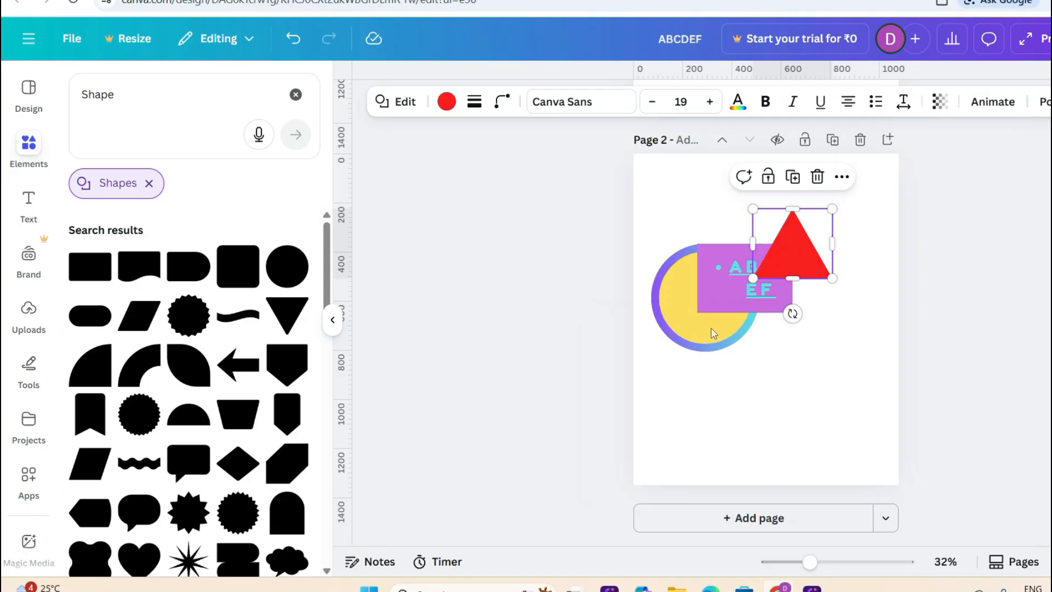
left_click(964, 281)
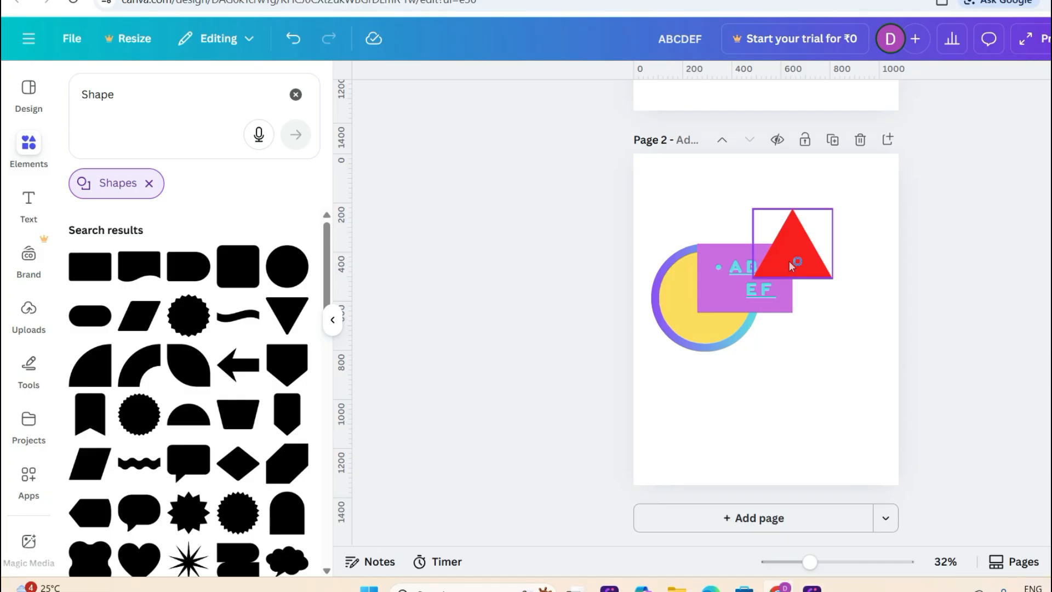
Step: Send the red triangle one layer backward so it sits behind the purple ABCDEF rectangle
right_click(790, 265)
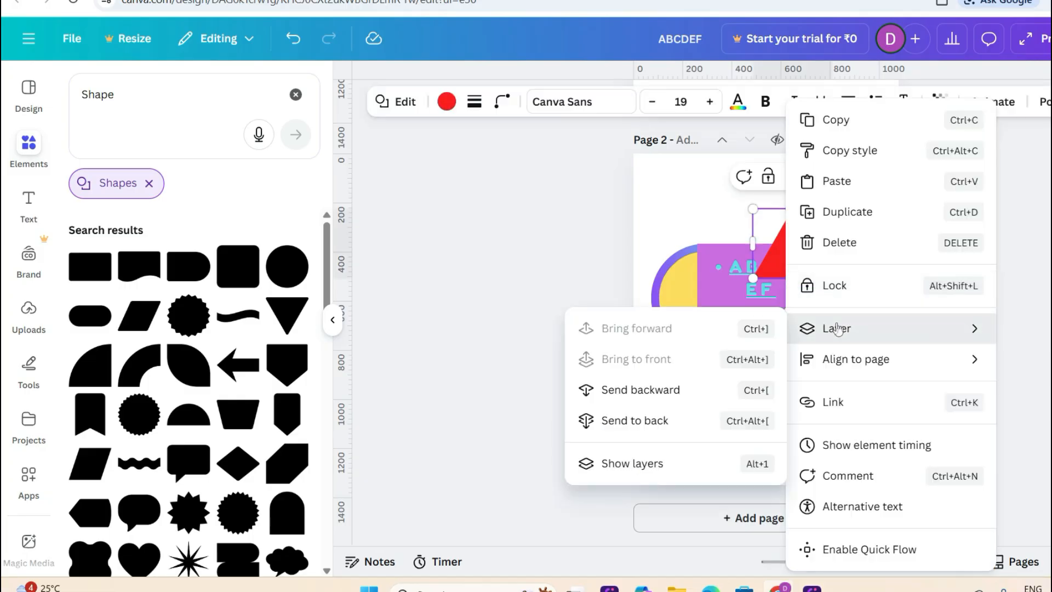
mouse_move(848, 328)
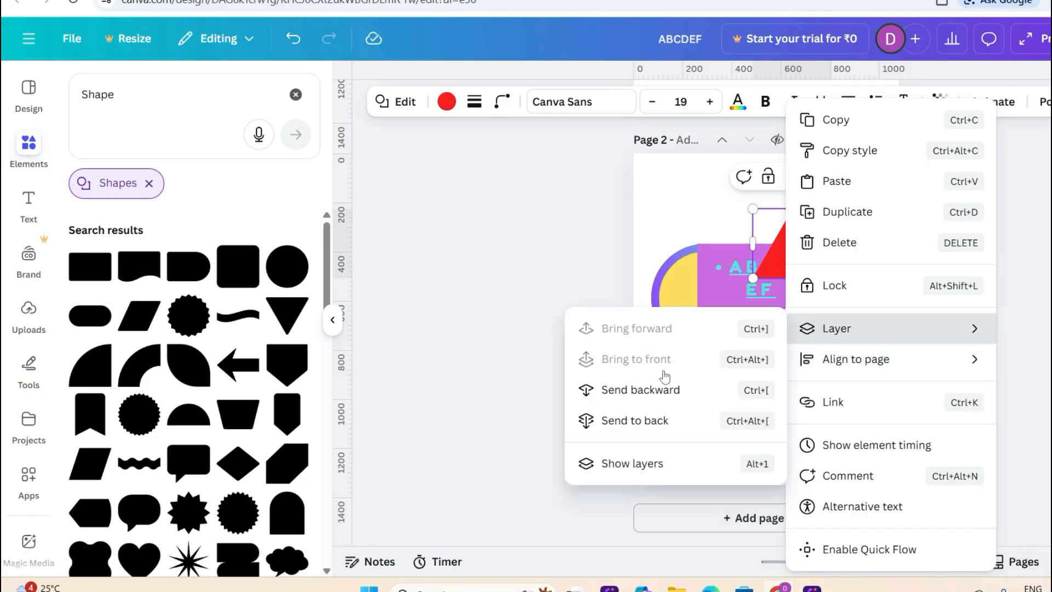
left_click(662, 392)
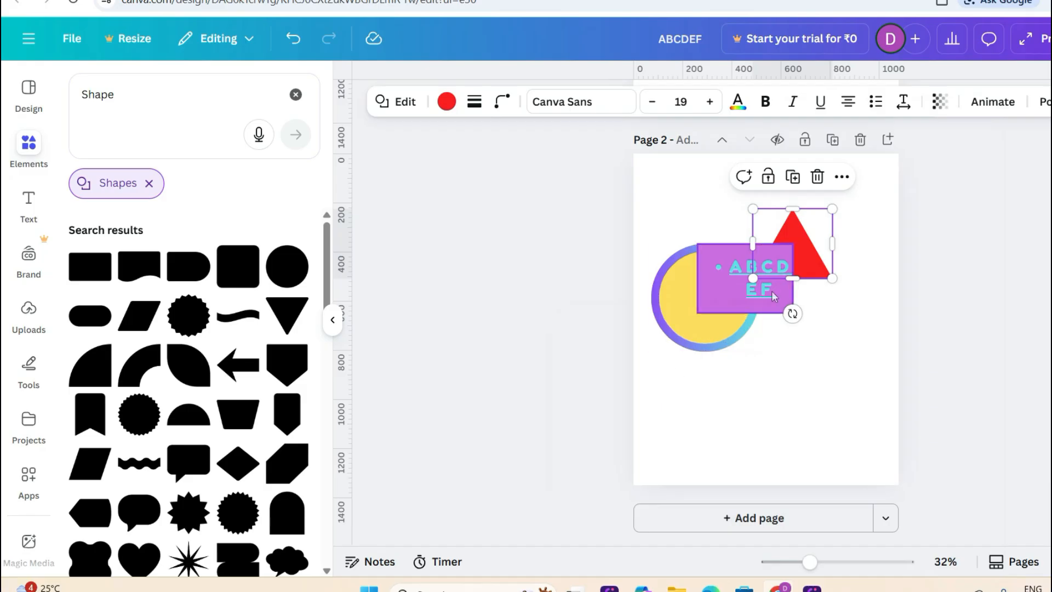
left_click(912, 249)
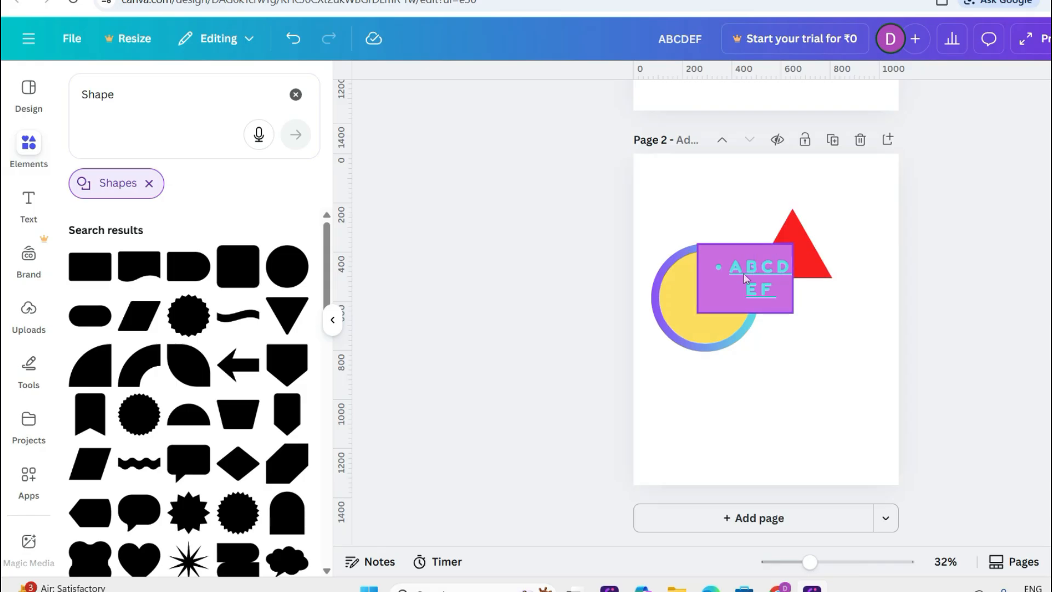
Step: Move the purple rectangle, the red triangle and the yellow circle closer together so all three shapes overlap
left_click_drag(736, 271, 730, 290)
left_click_drag(813, 259, 725, 301)
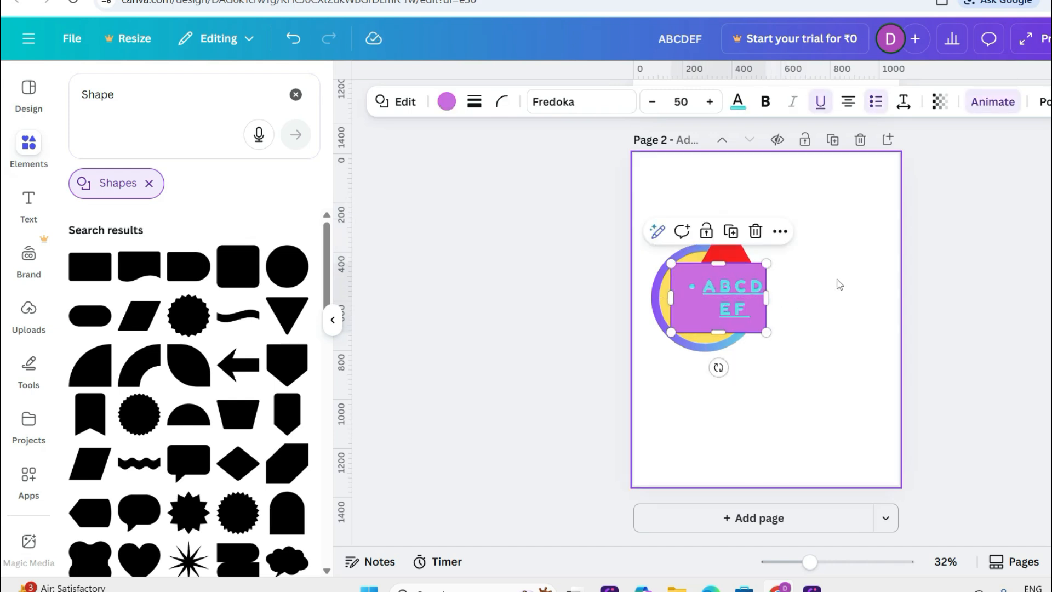
left_click(709, 349)
mouse_move(710, 349)
left_mouse_down()
mouse_move(739, 330)
mouse_move(715, 333)
left_mouse_up()
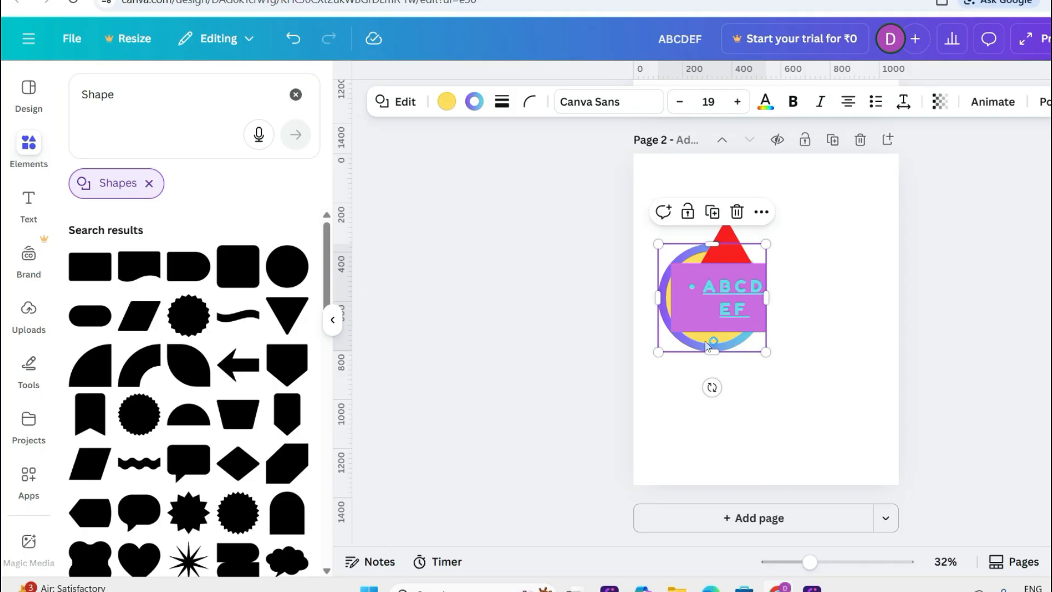
Step: Try bringing the yellow circle one layer forward, in front of the red triangle, and undo that change
right_click(707, 346)
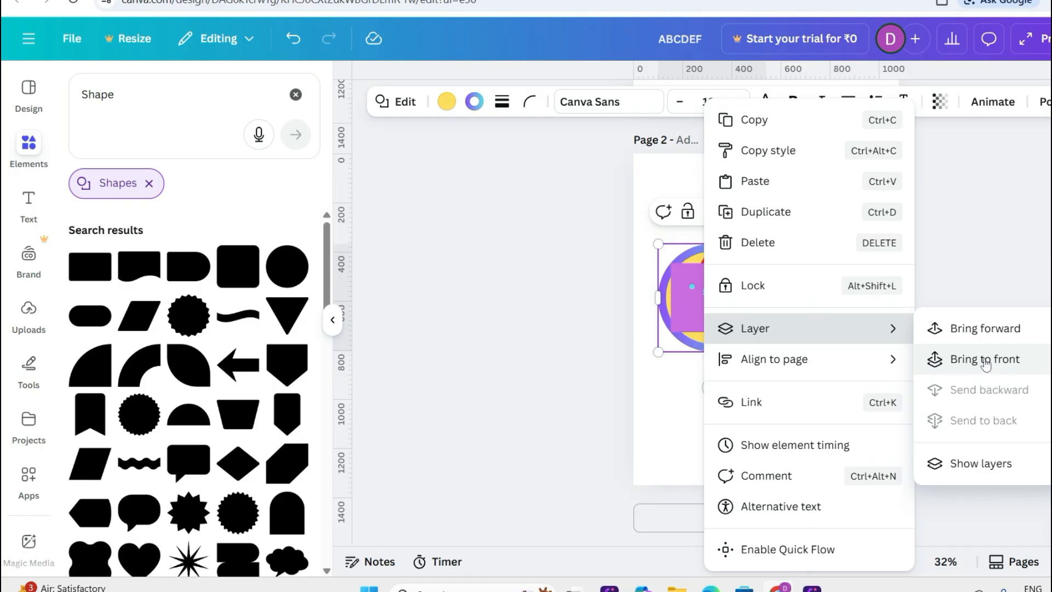
left_click(992, 329)
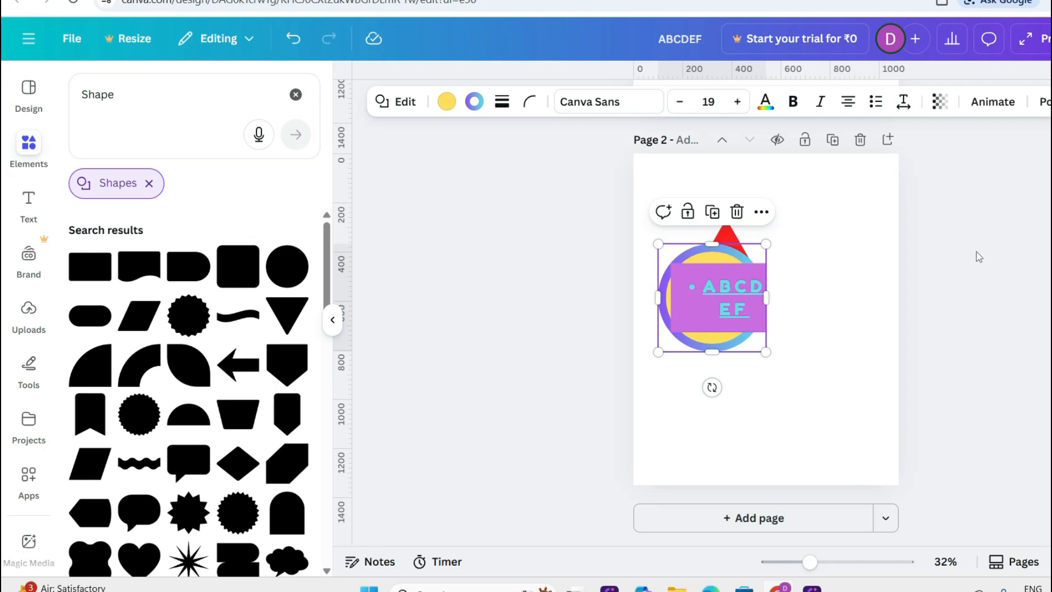
left_click(978, 257)
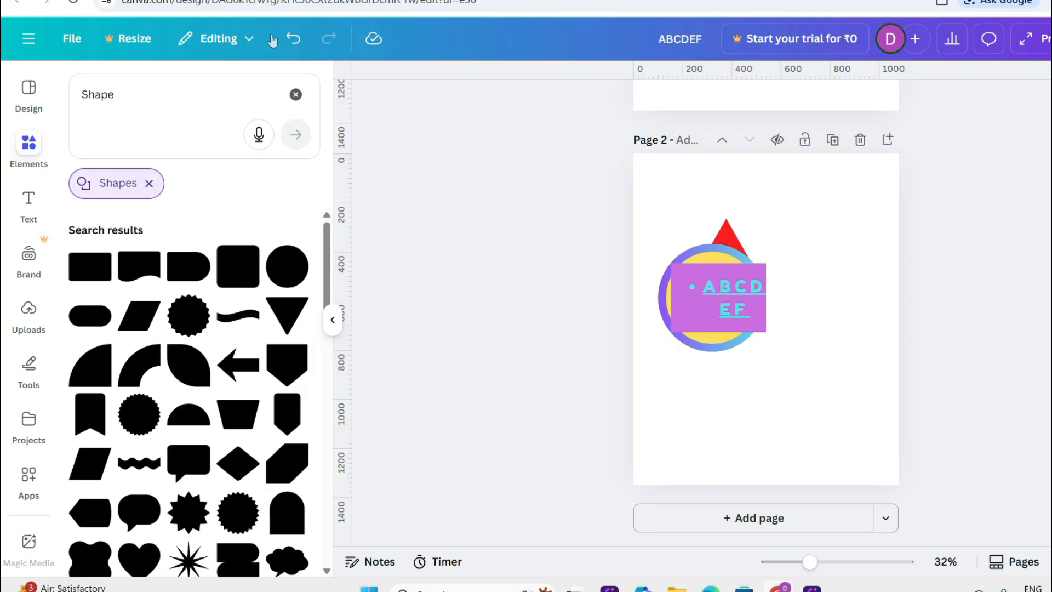
left_click(294, 38)
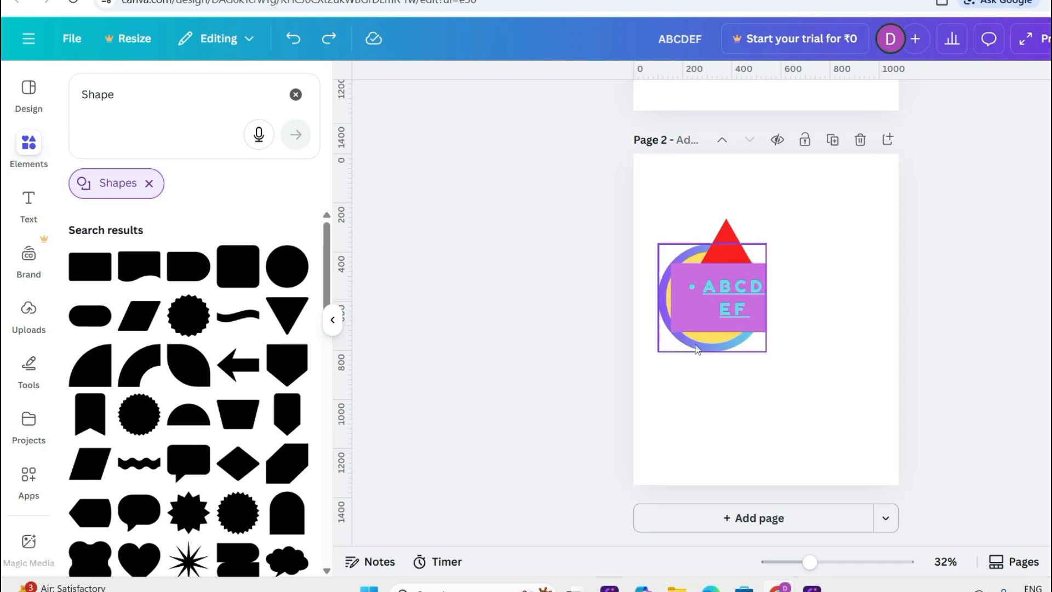
Step: Bring the yellow circle to the front of all shapes and shift it slightly so it covers the purple rectangle
left_click(722, 342)
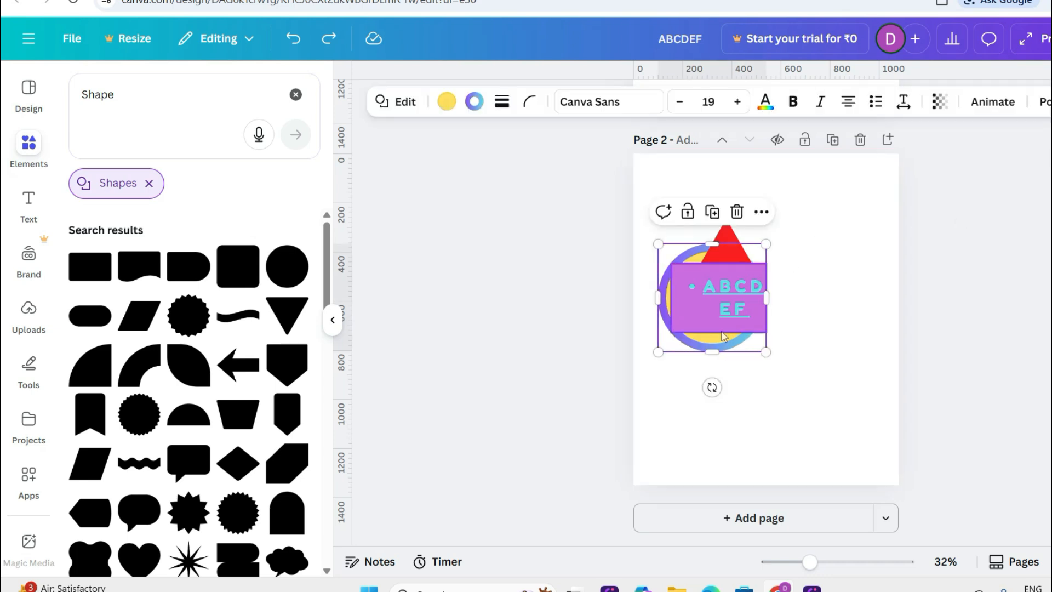
right_click(722, 335)
key("Escape")
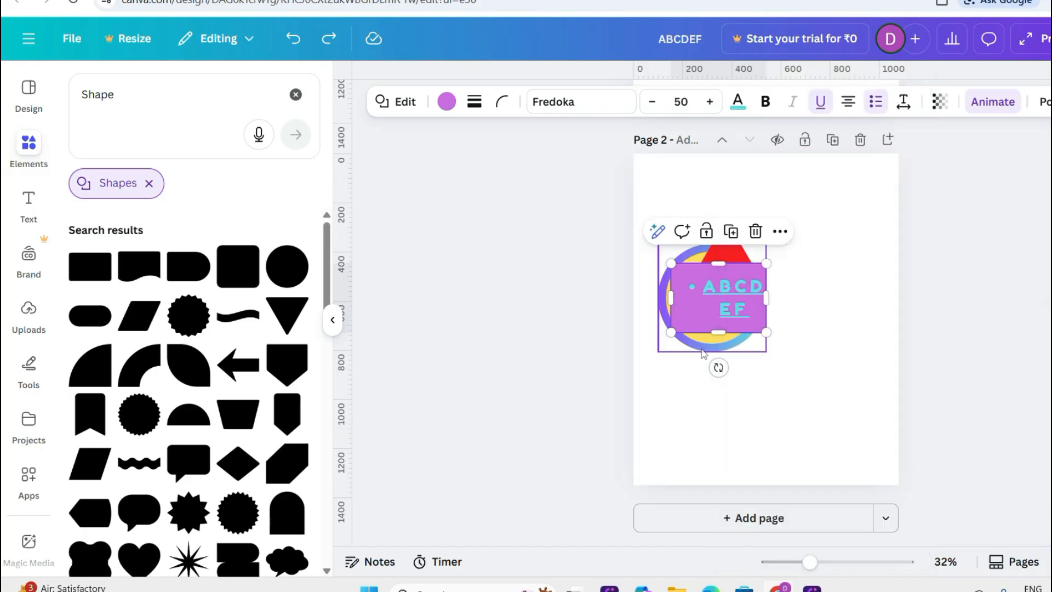
left_click(661, 364)
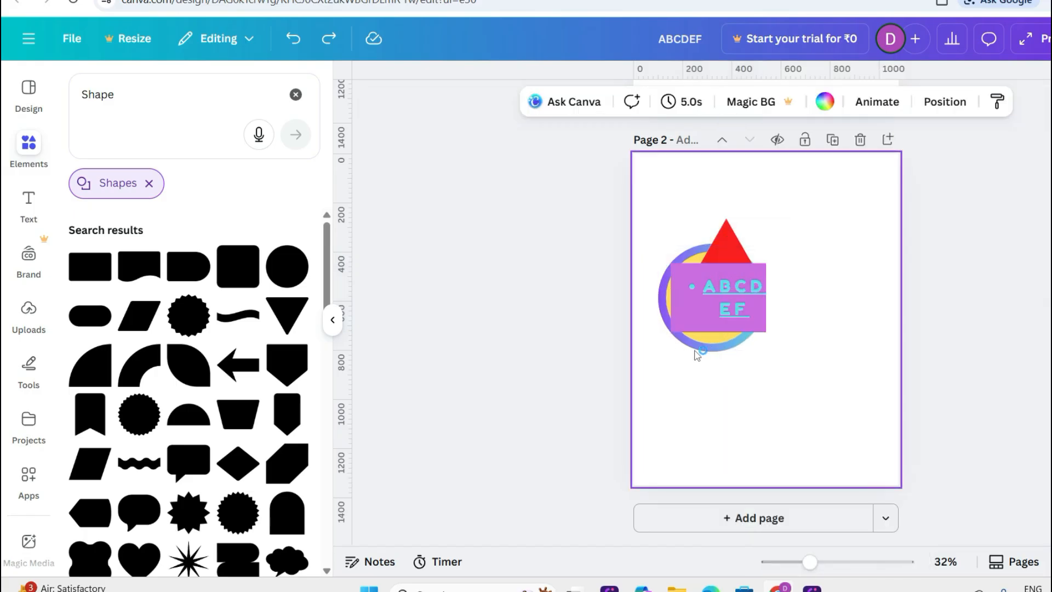
right_click(707, 344)
mouse_move(708, 337)
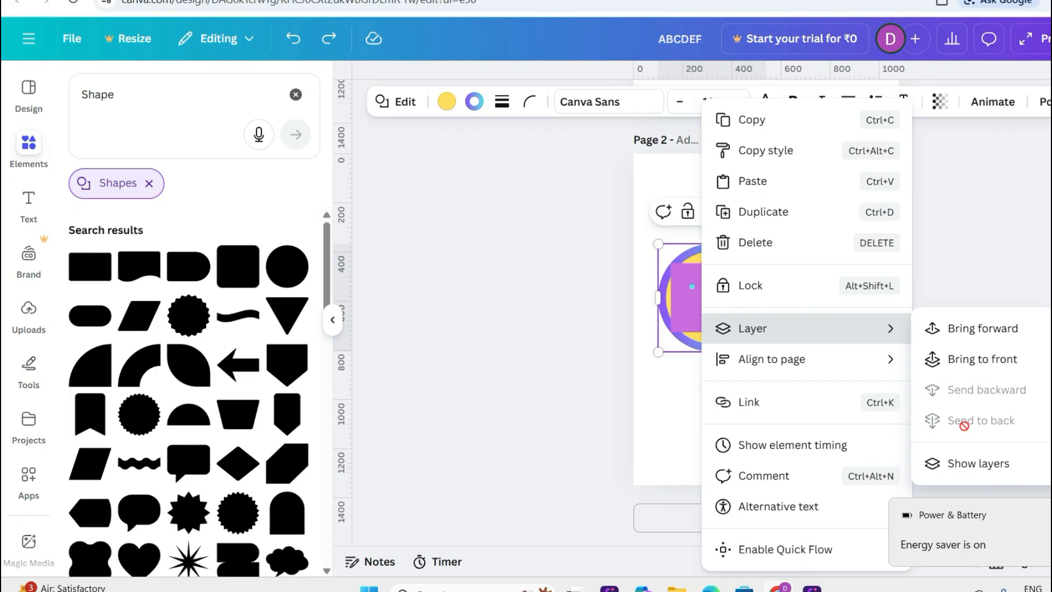
left_click(981, 359)
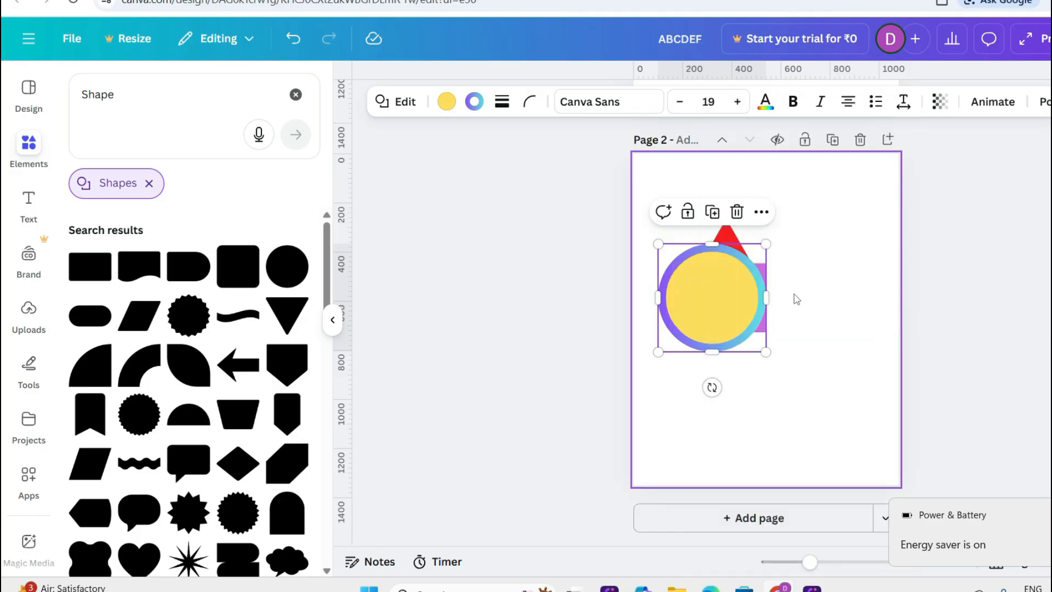
left_click(931, 305)
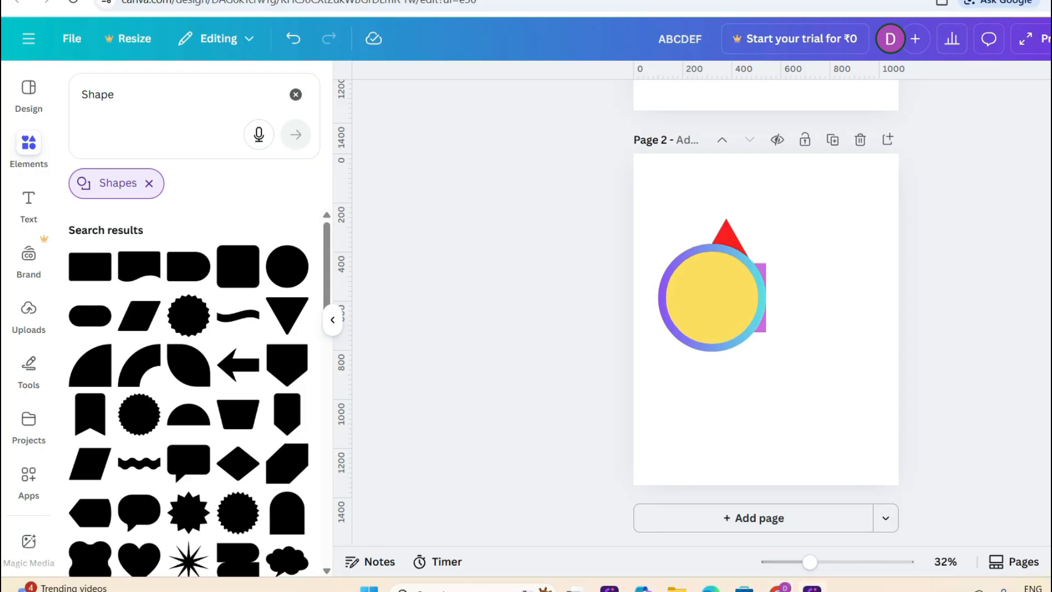
mouse_move(711, 285)
left_mouse_down()
mouse_move(734, 282)
mouse_move(719, 284)
left_mouse_up()
left_click(844, 285)
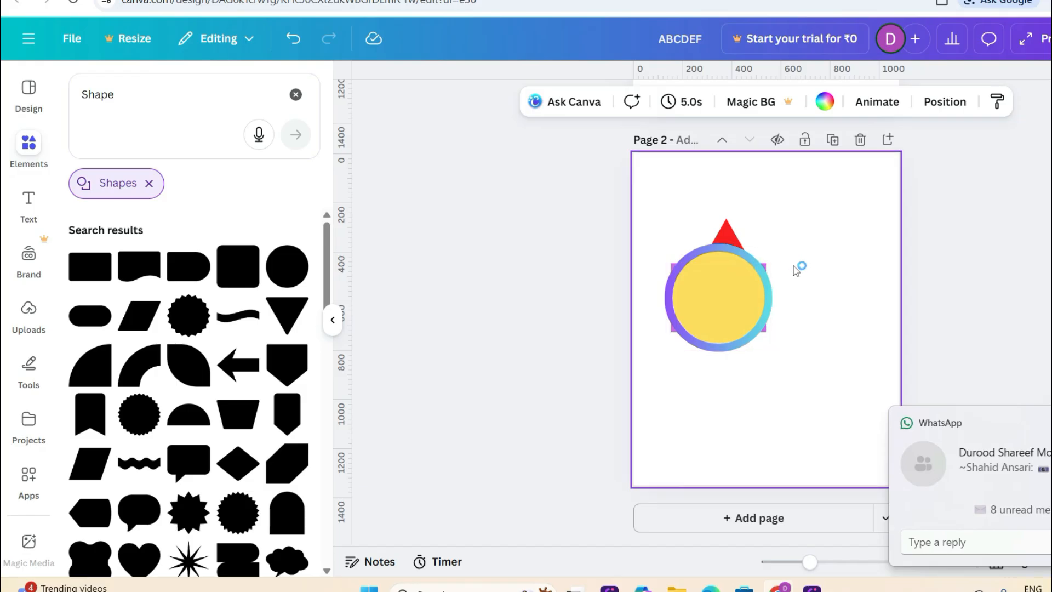
Step: Try to select the purple rectangle hidden behind the yellow circle directly on the page
left_click(758, 275)
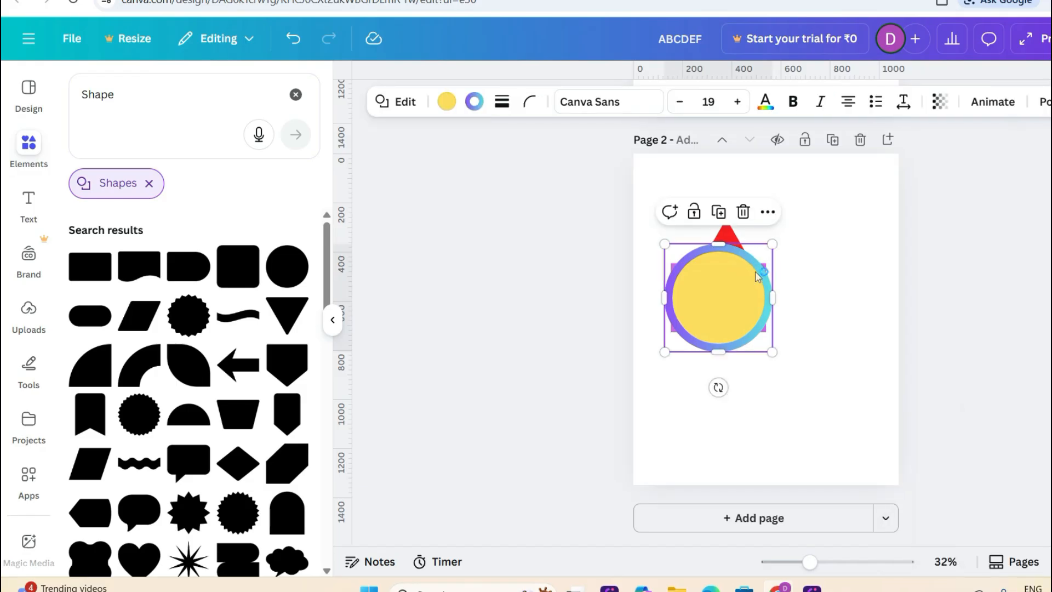
left_click(788, 278)
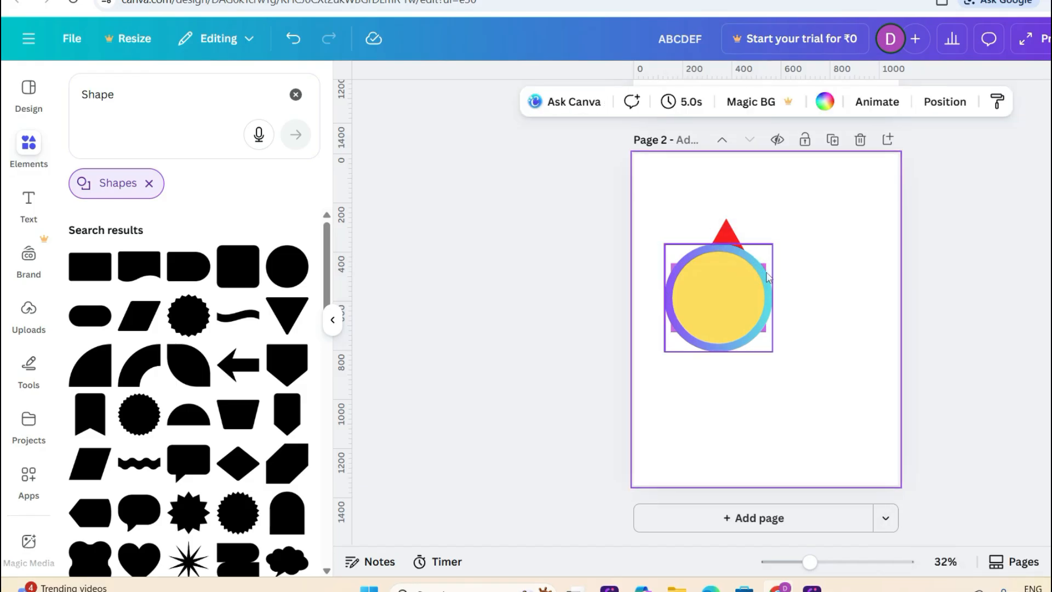
left_click(769, 273)
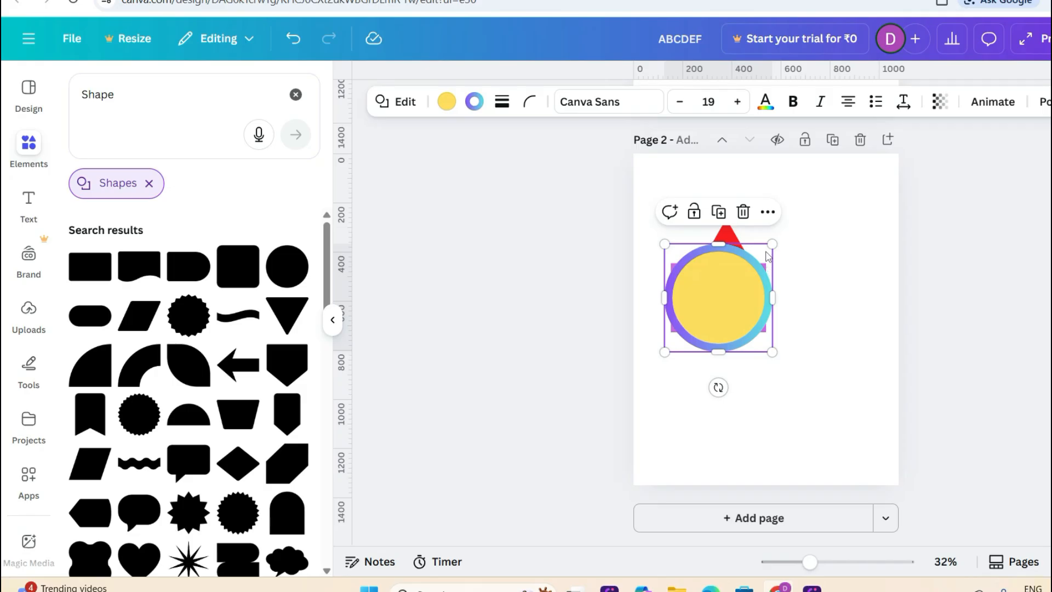
left_click(846, 234)
left_click(734, 238)
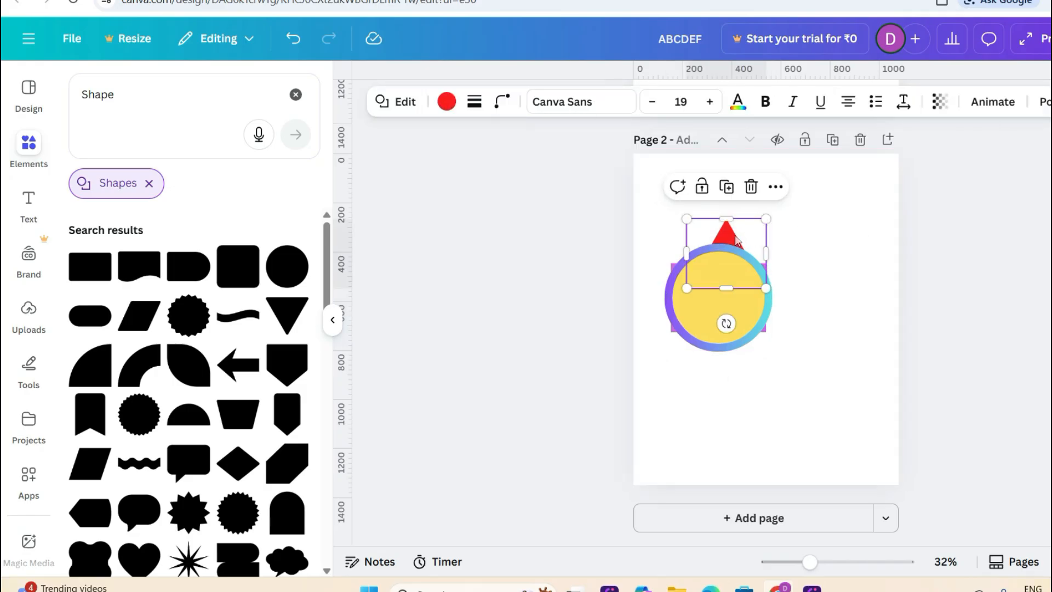
left_click(820, 264)
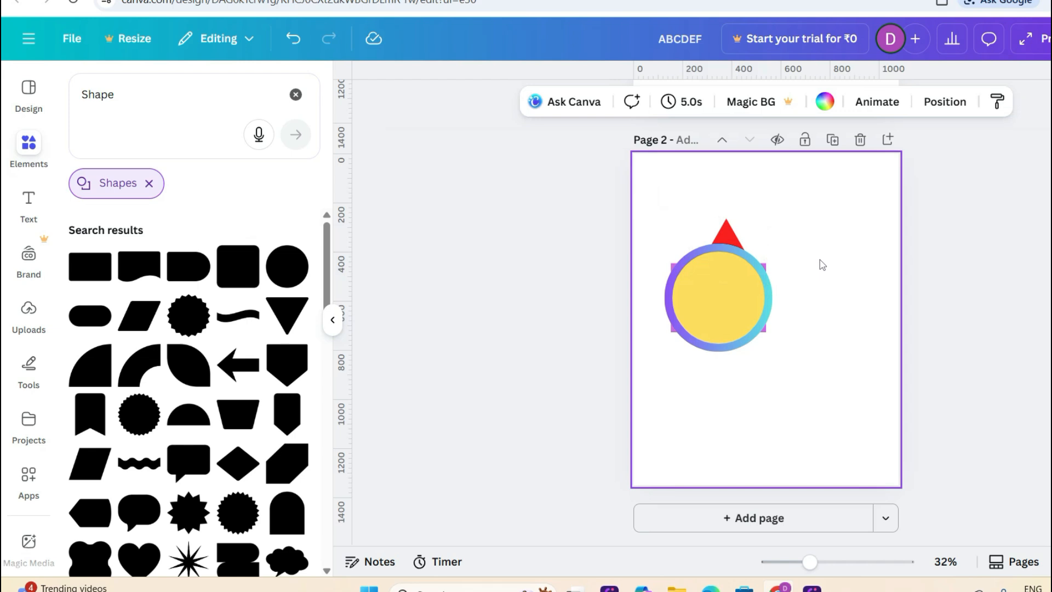
left_click(729, 295)
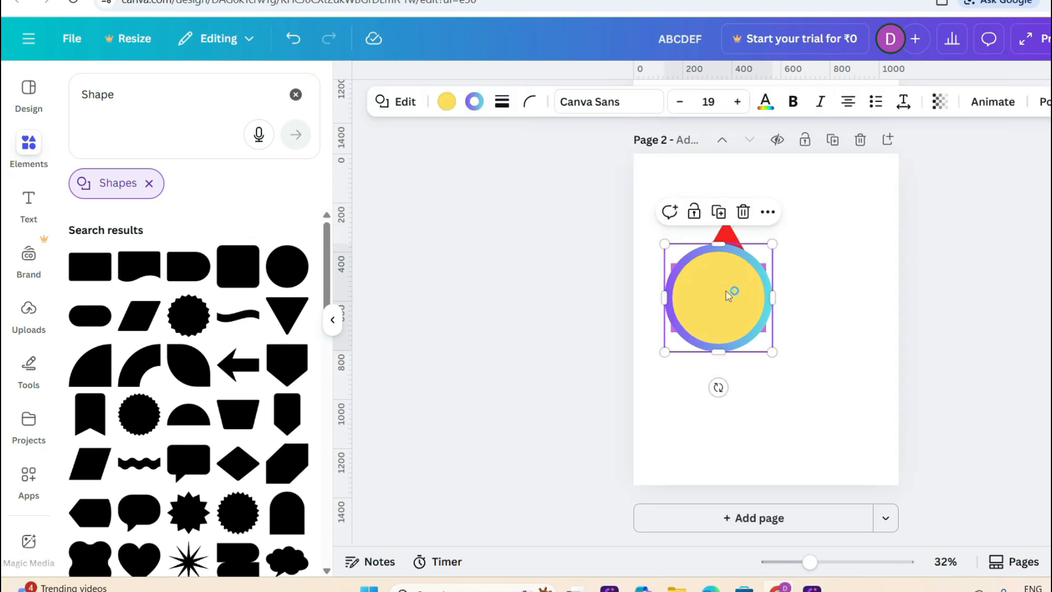
left_click(840, 317)
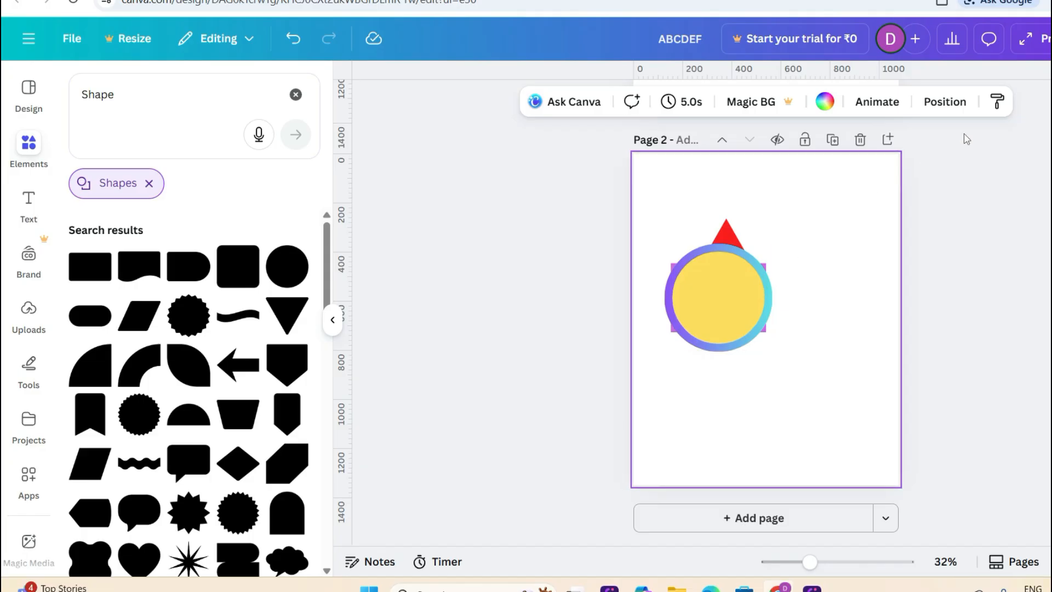
Step: Select the hidden ABCDEF rectangle from the page's layer list and move it out below the yellow circle
left_click(953, 103)
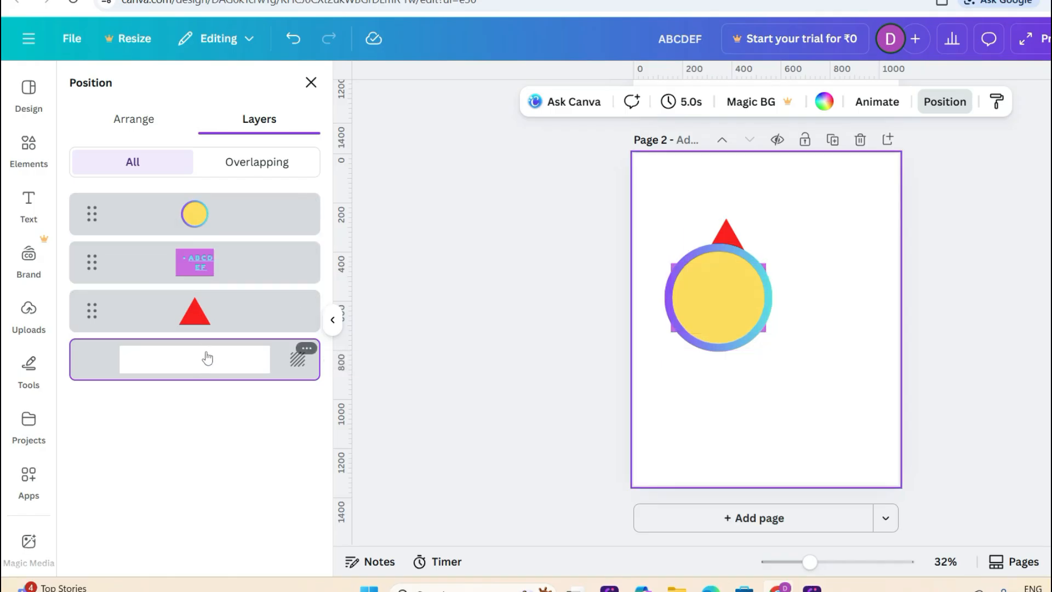
left_click(213, 323)
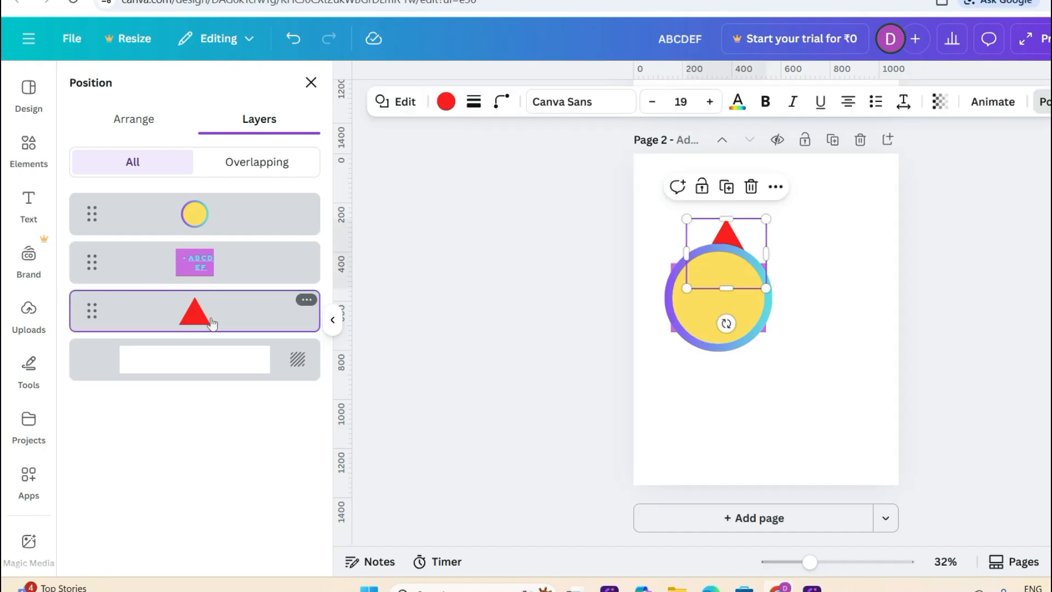
left_click(229, 268)
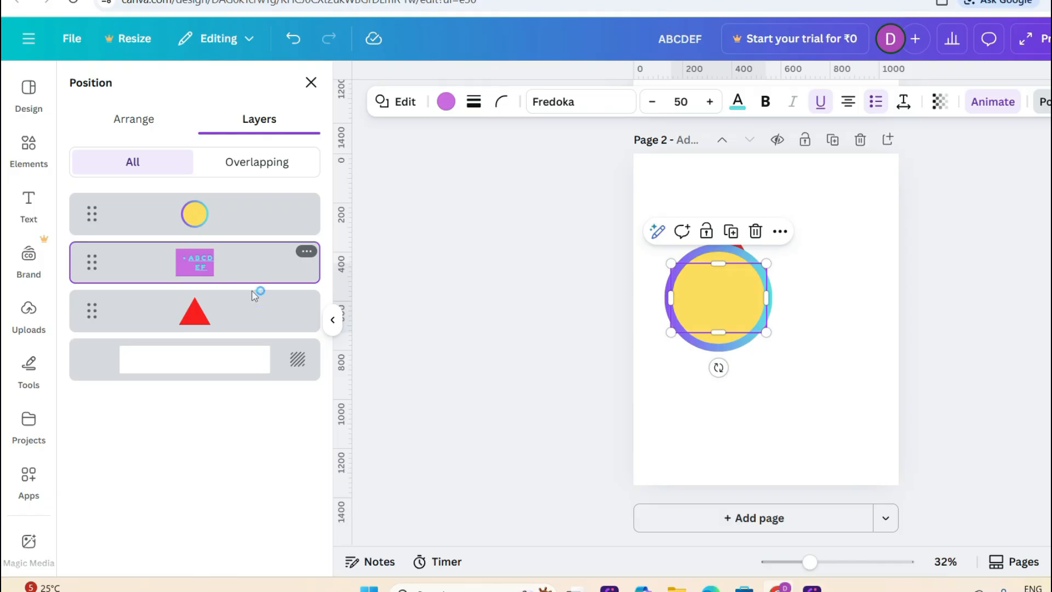
left_click_drag(742, 310, 801, 396)
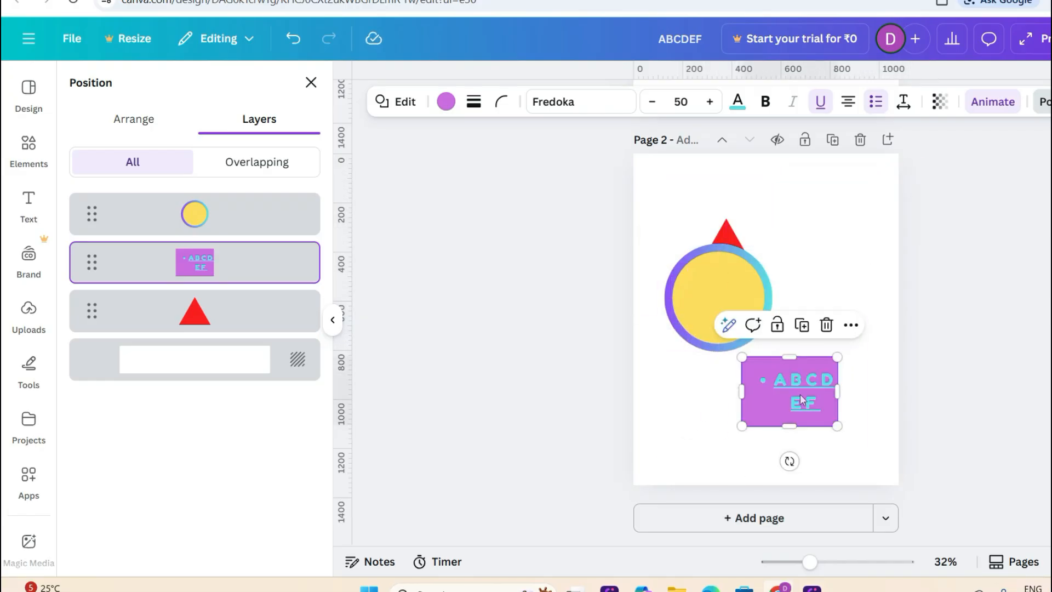
left_click(652, 370)
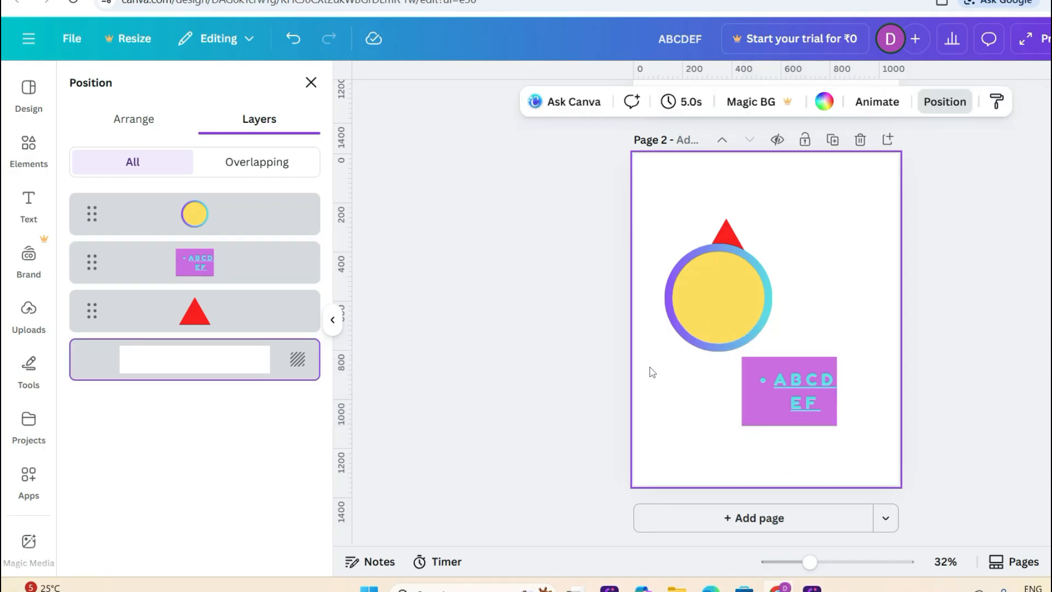
left_click(538, 258)
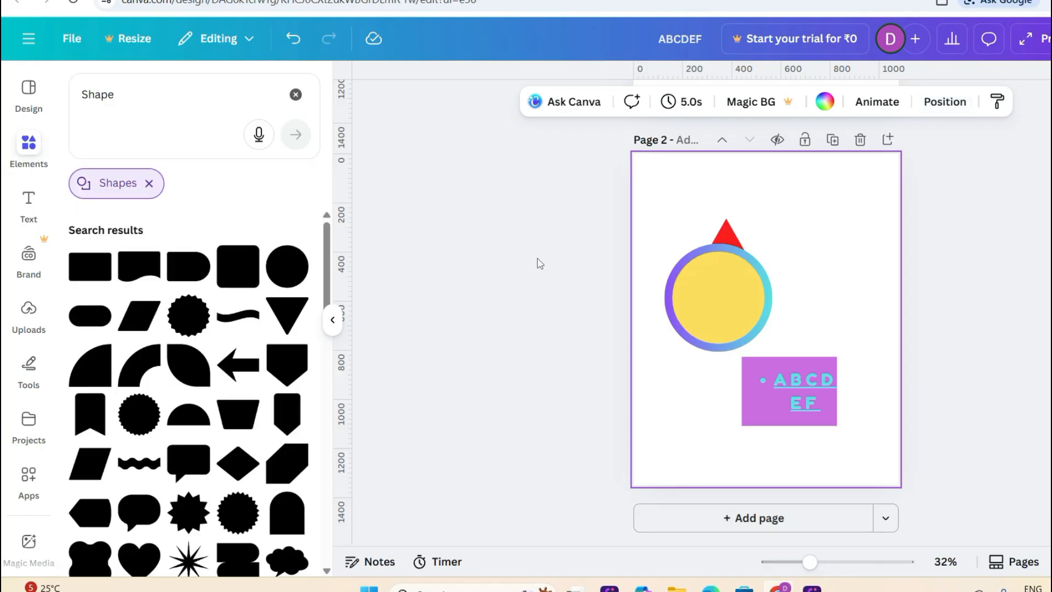
left_click(531, 234)
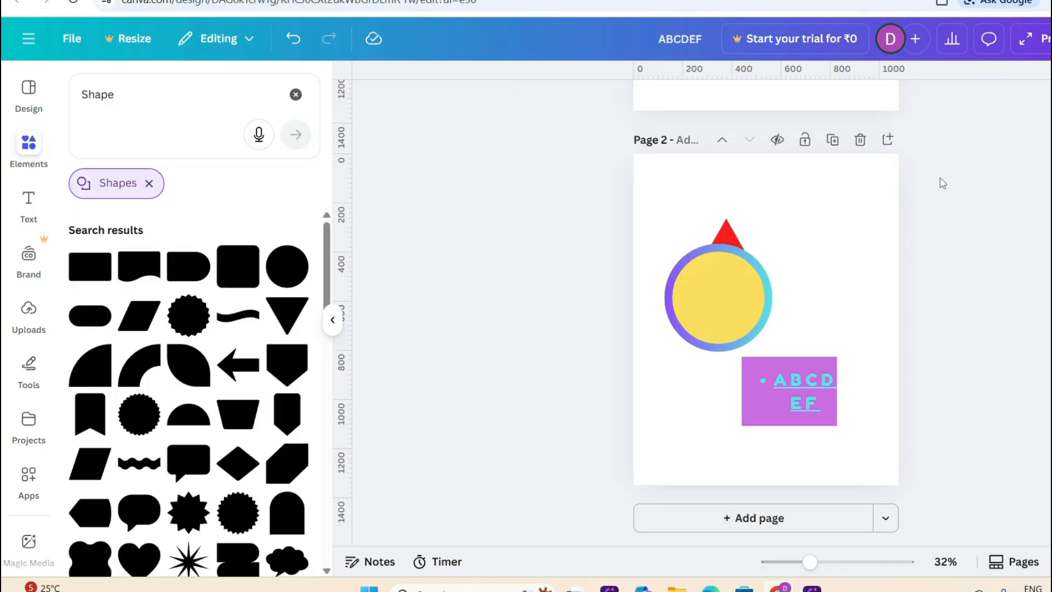
Step: Select the red triangle and view the list of layers that overlap it
left_click(736, 280)
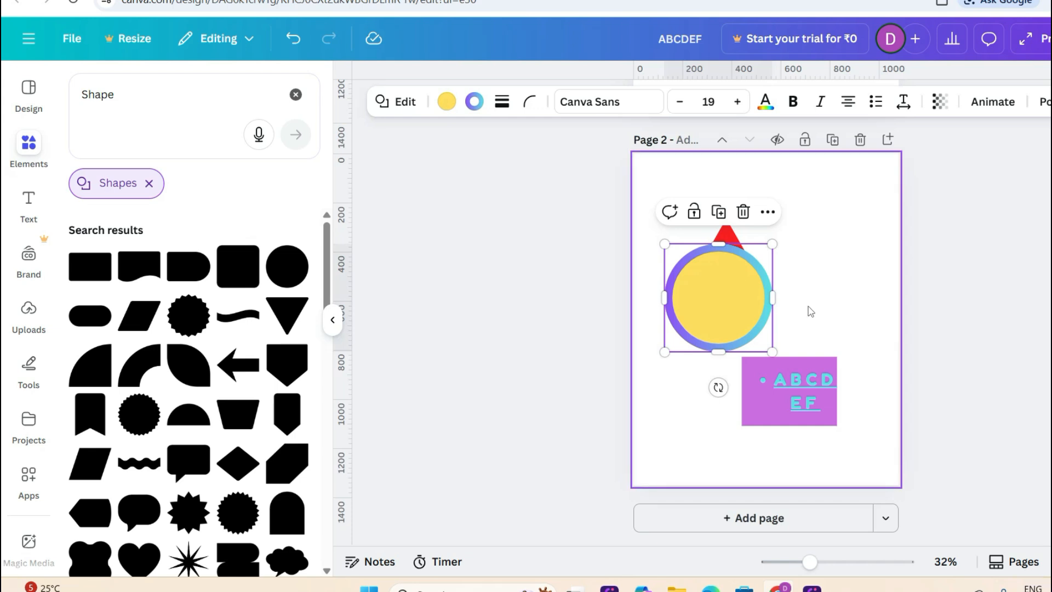
left_click(797, 375)
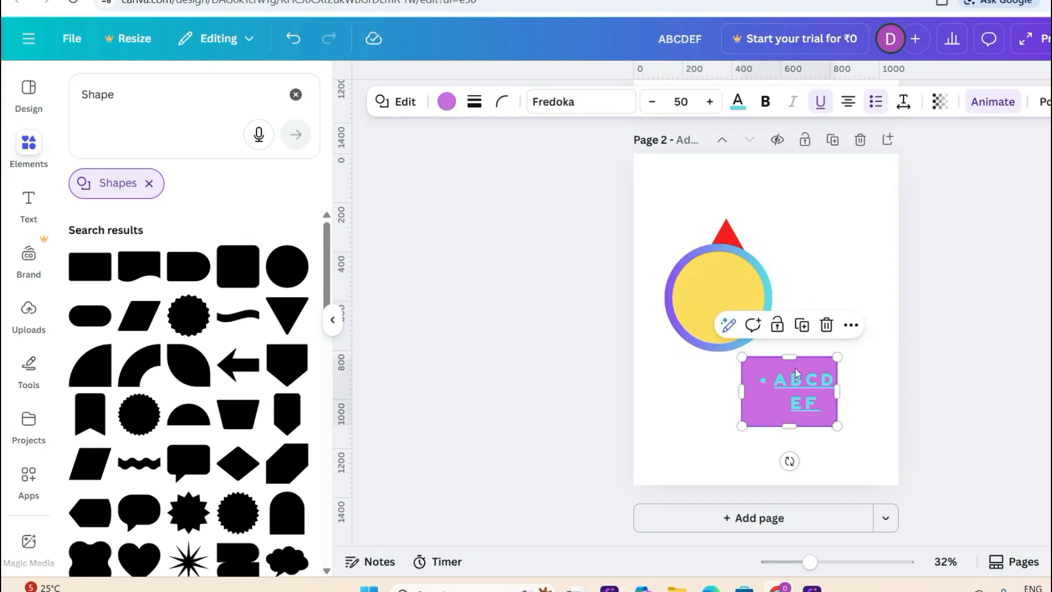
left_click(726, 234)
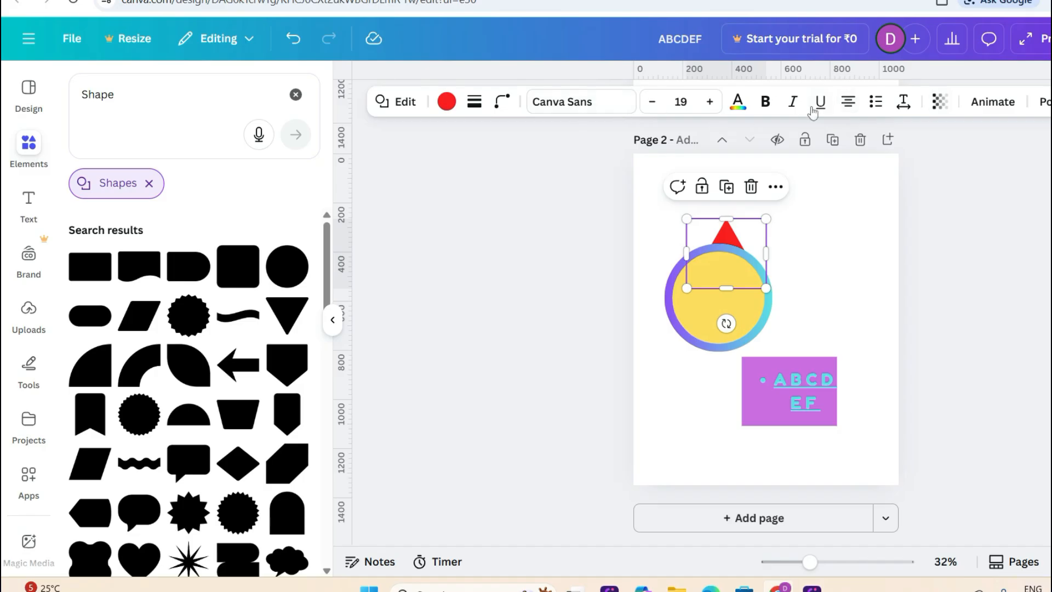
left_click(1044, 103)
left_click(1042, 101)
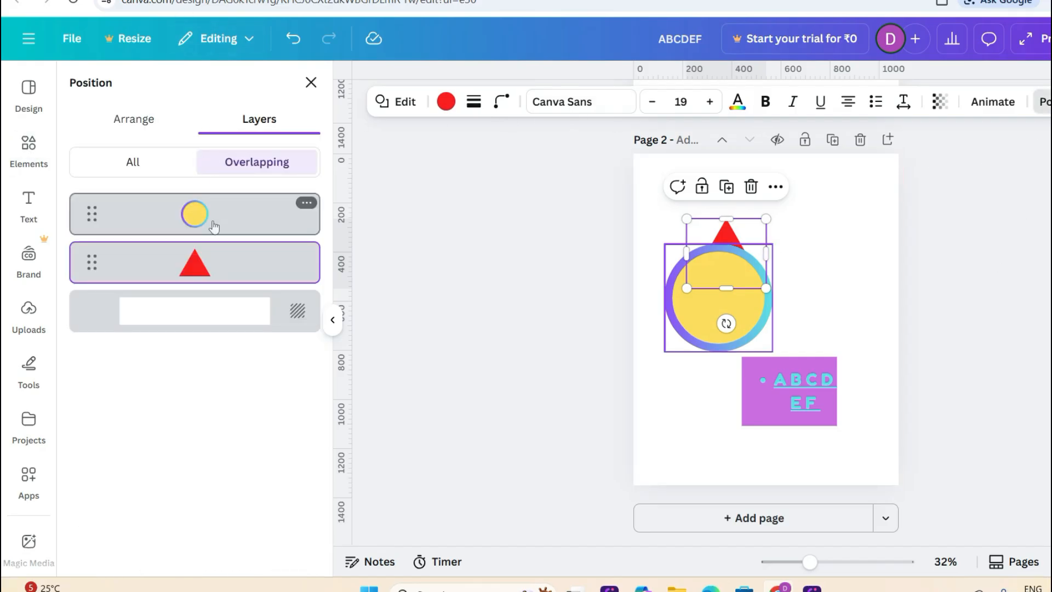
Step: List all layers on the page and move the ABCDEF rectangle's layer above the red triangle, below the yellow circle
left_click(132, 162)
left_click_drag(225, 310, 211, 253)
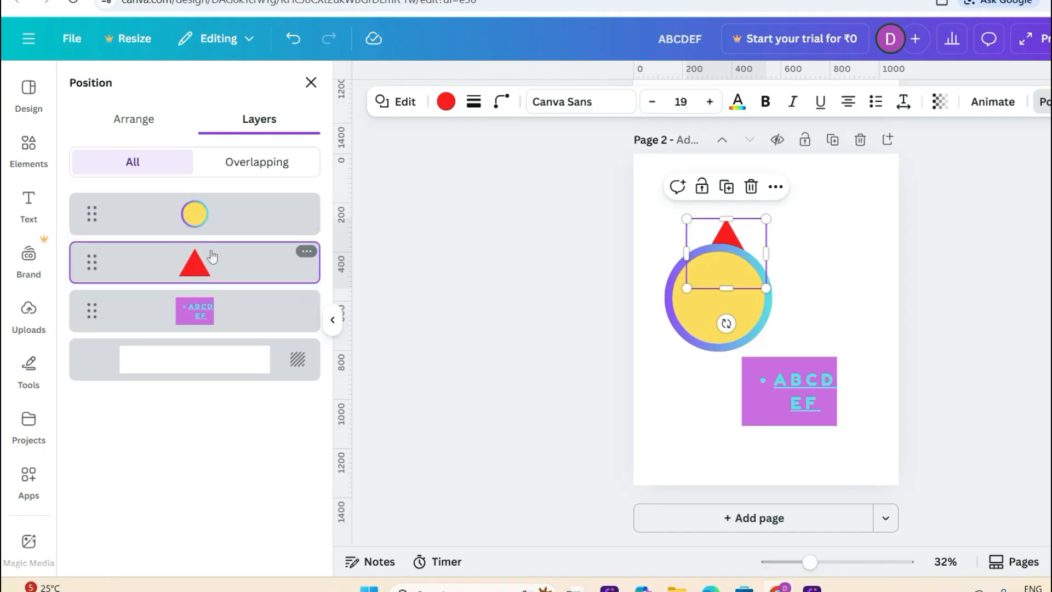
left_click_drag(214, 307, 245, 257)
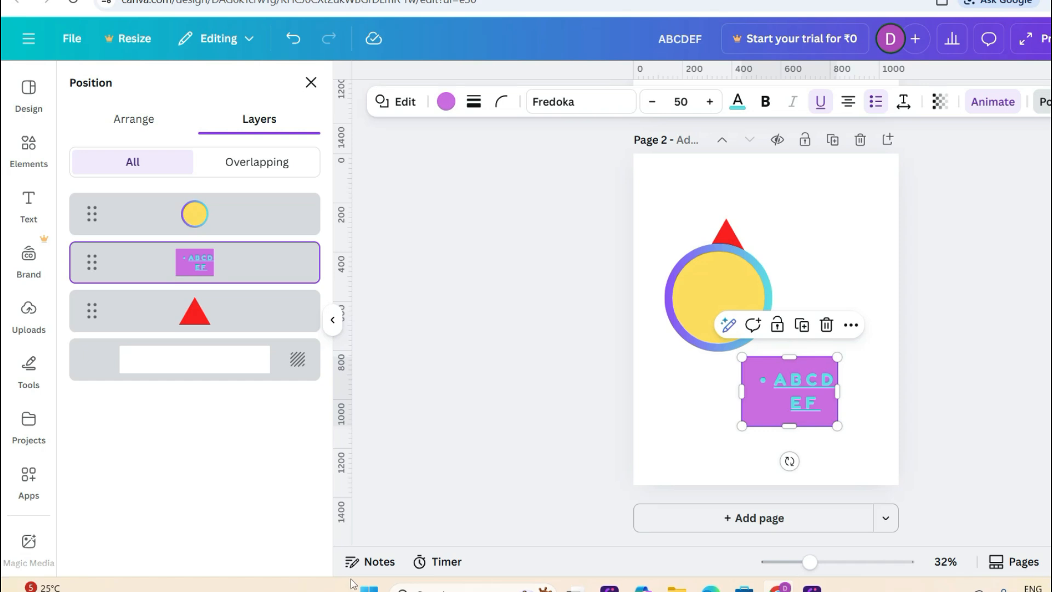
Step: Compare the overlapping layers listed for the ABCDEF rectangle and for the yellow circle
left_click(278, 162)
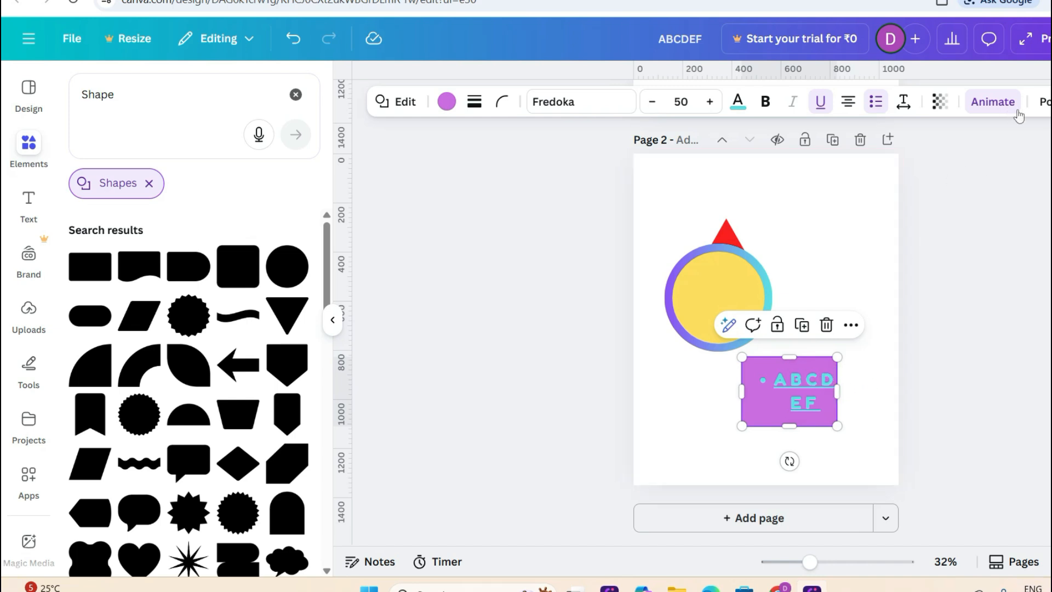
left_click(1043, 101)
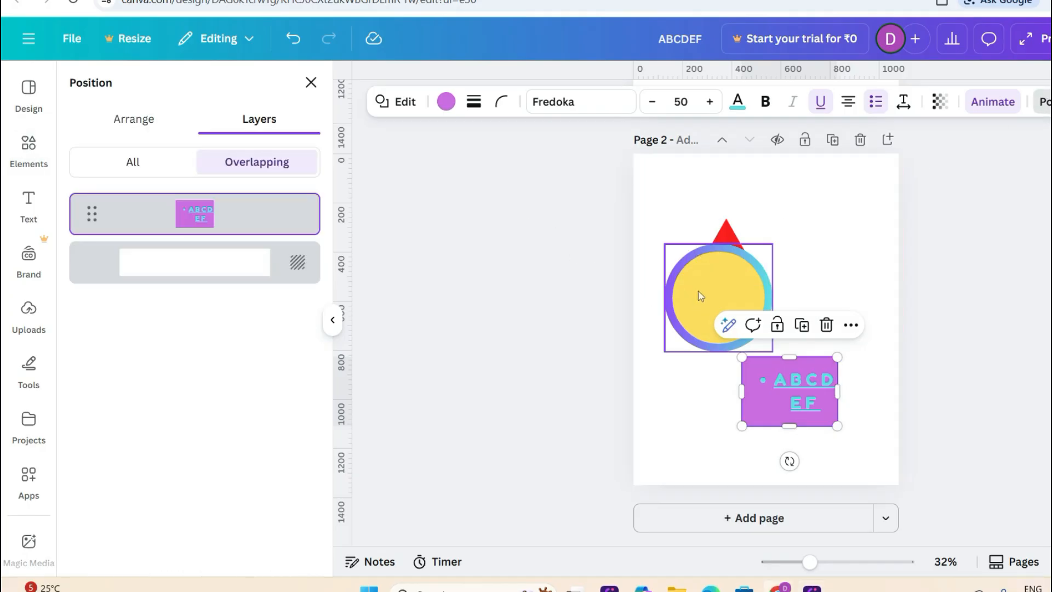
left_click(726, 267)
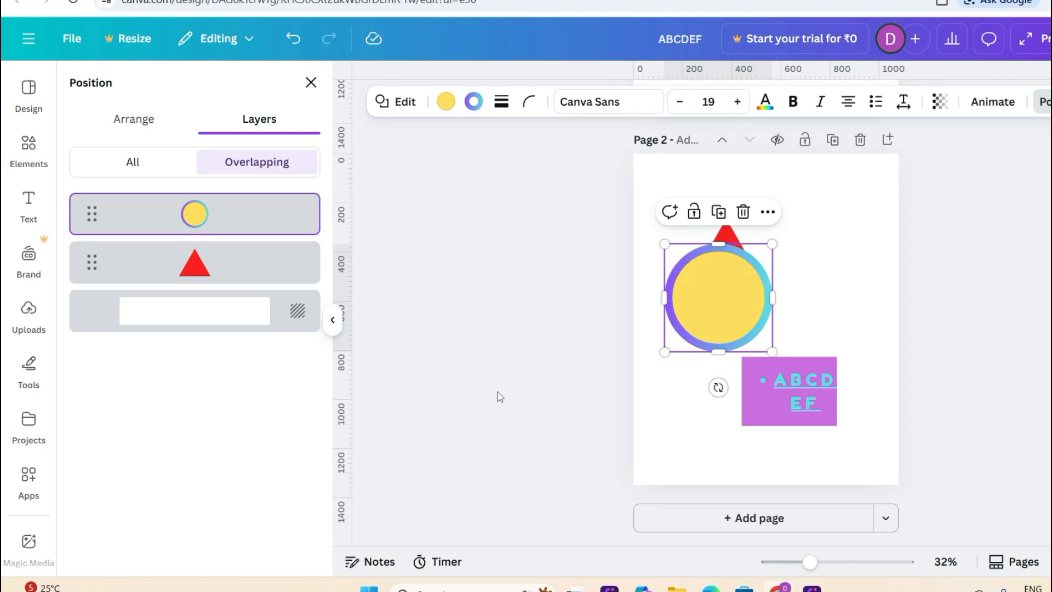
left_click(817, 390)
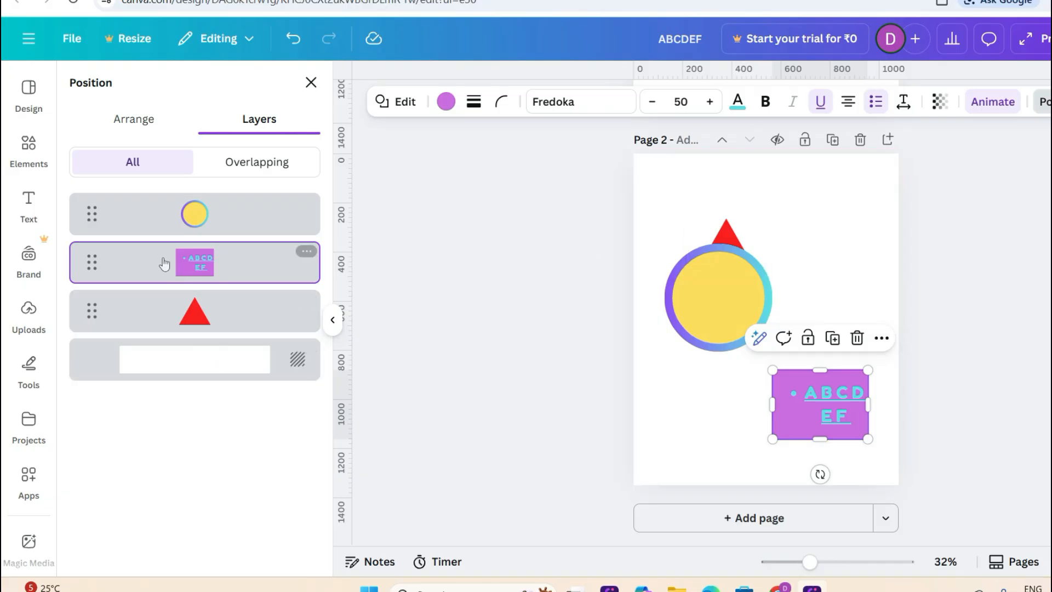
Step: Shift the yellow circle slightly up and to the right, and lock it from its layer's options
right_click(91, 218)
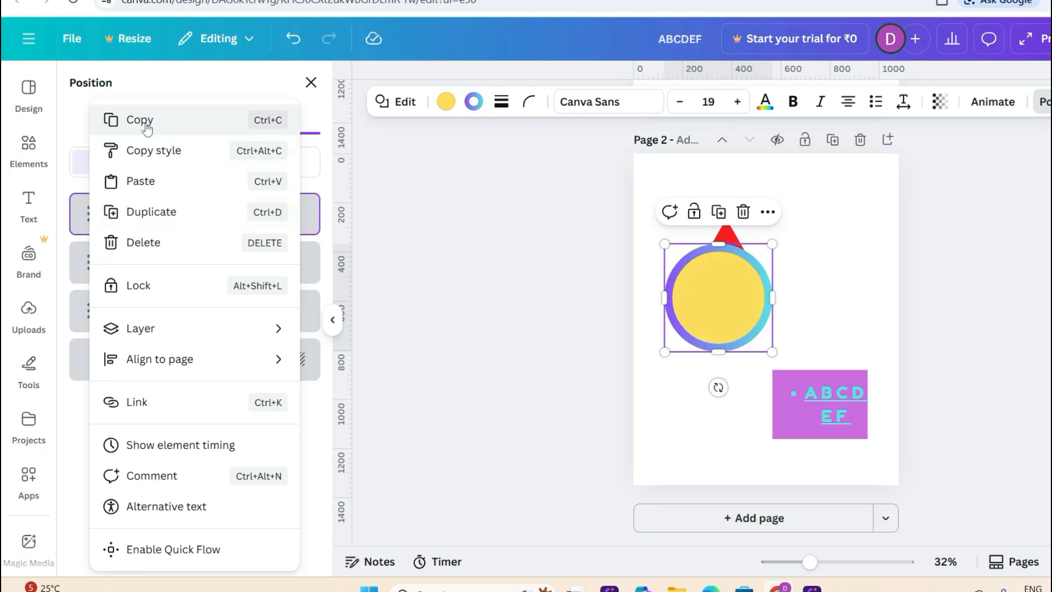
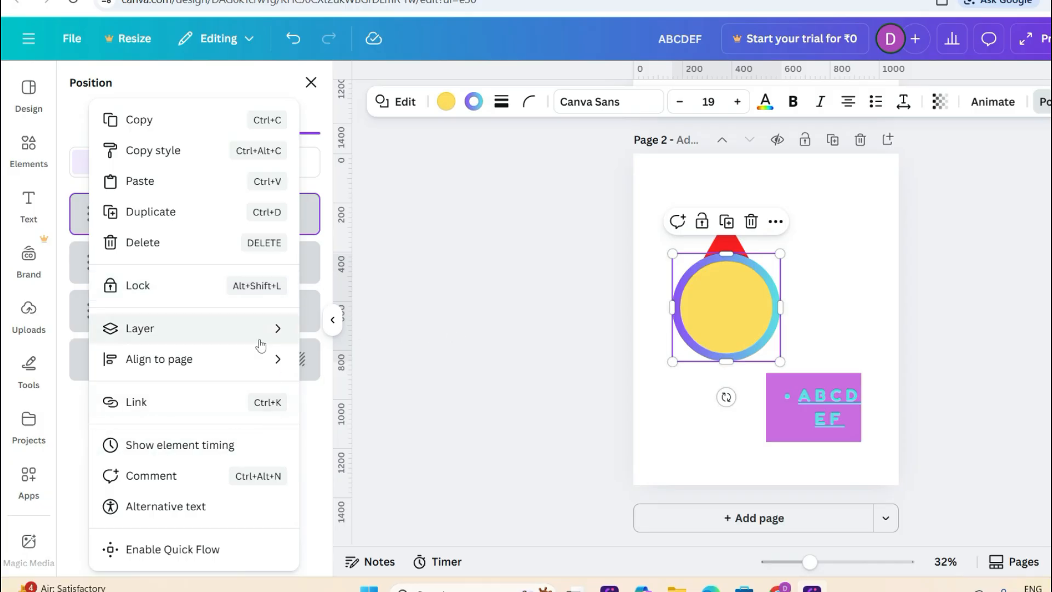
left_click(458, 300)
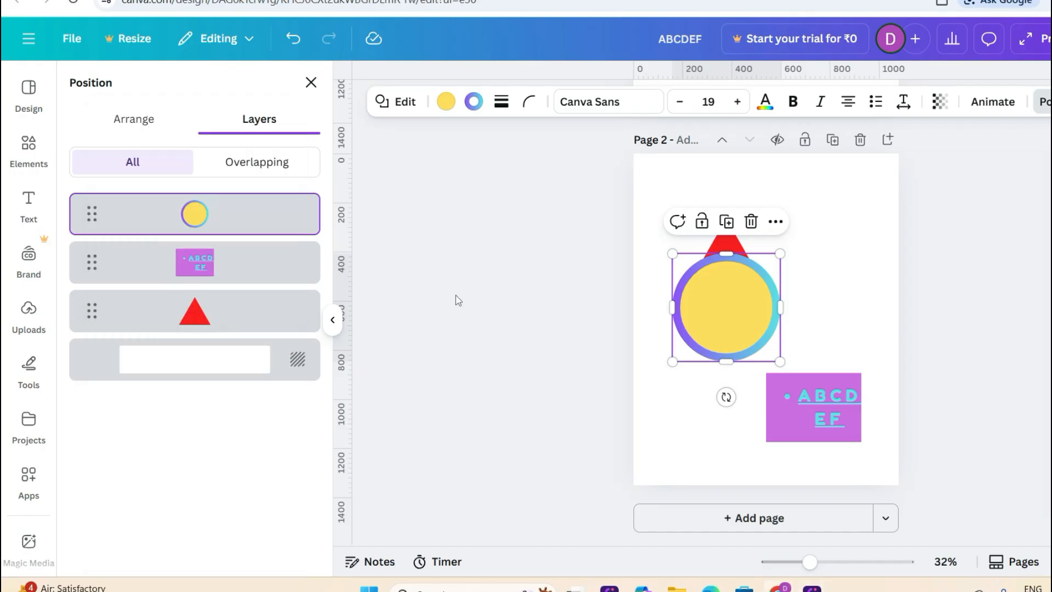
mouse_move(711, 301)
left_mouse_down()
mouse_move(782, 301)
mouse_move(721, 298)
left_mouse_up()
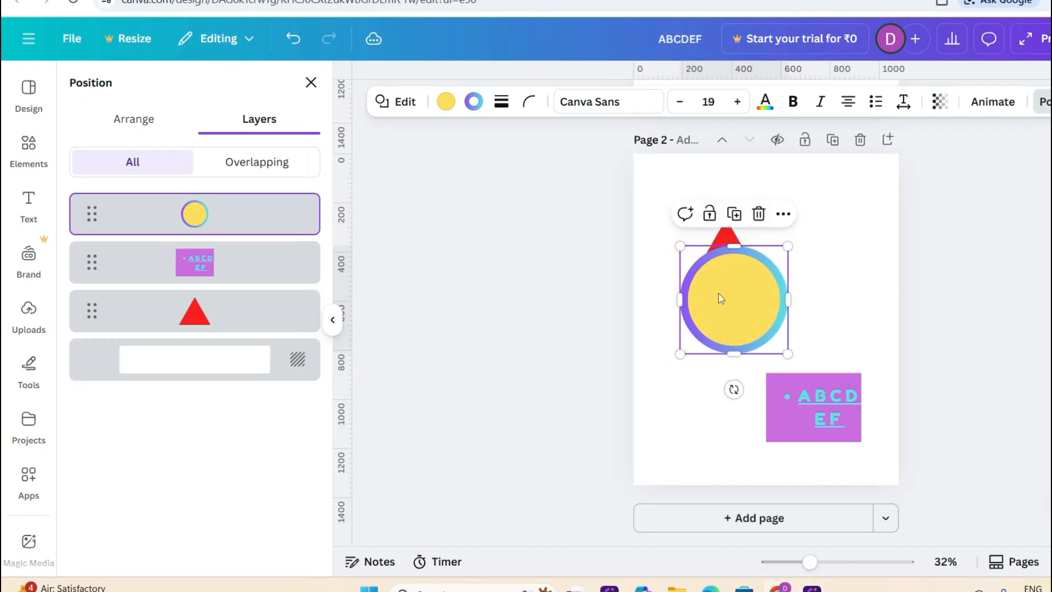
right_click(92, 218)
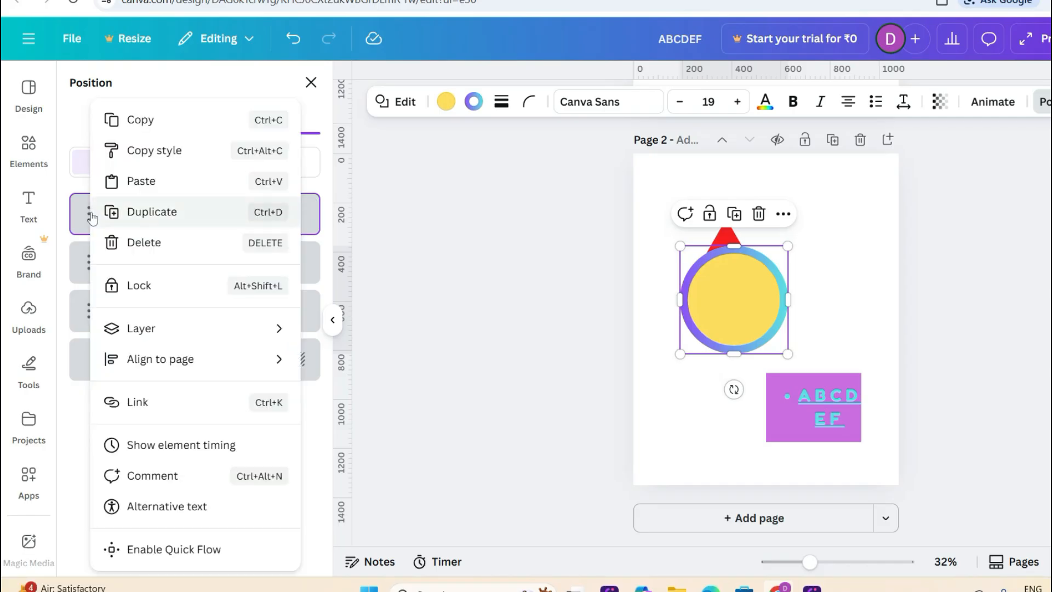
left_click(139, 286)
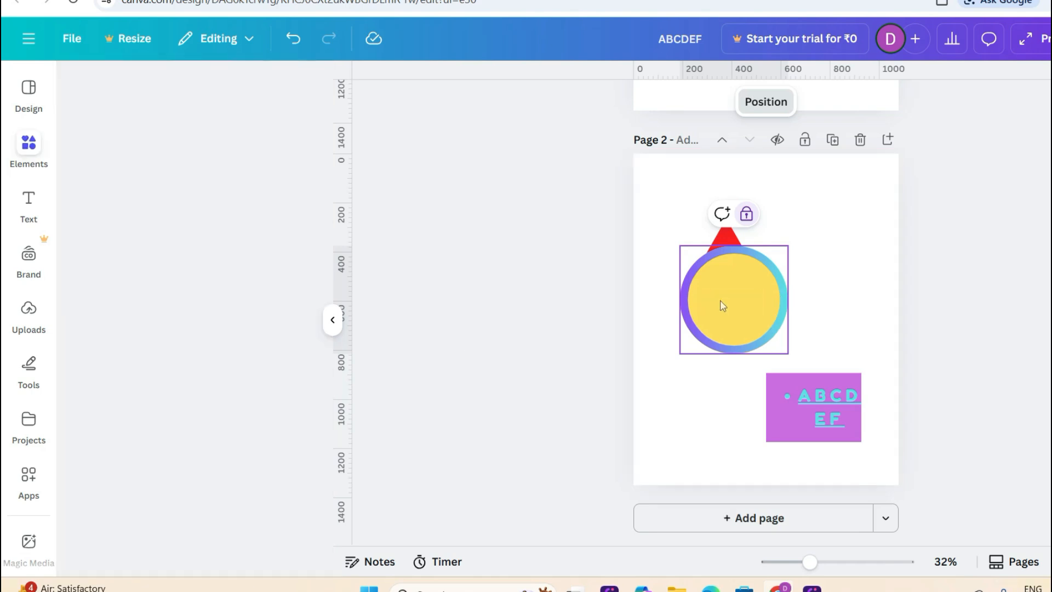
Step: Test selecting and deselecting the locked yellow circle directly on the page
left_click(879, 280)
left_click(741, 298)
left_click(860, 296)
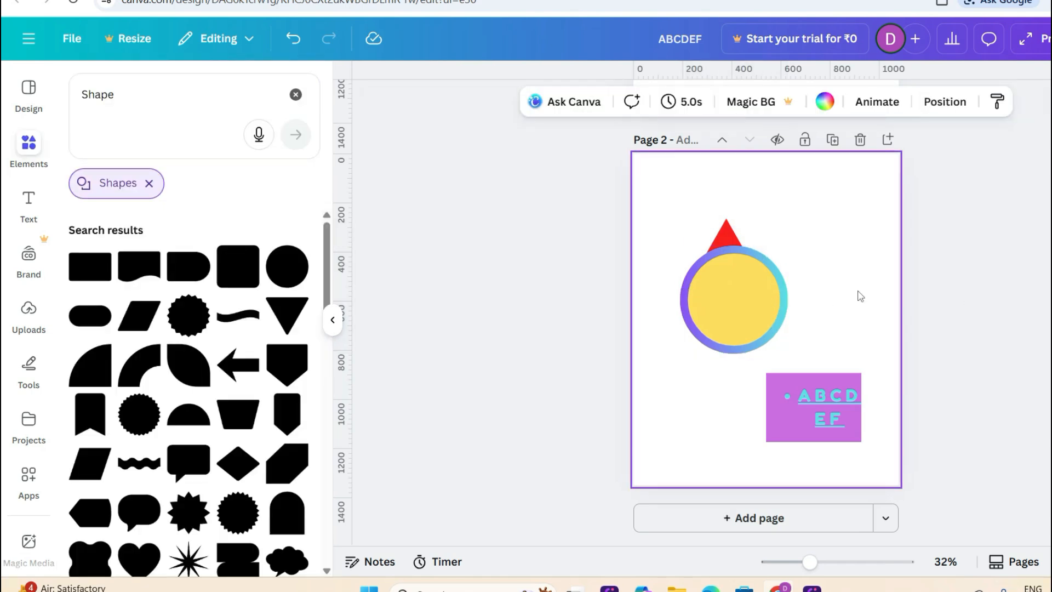
left_click(752, 300)
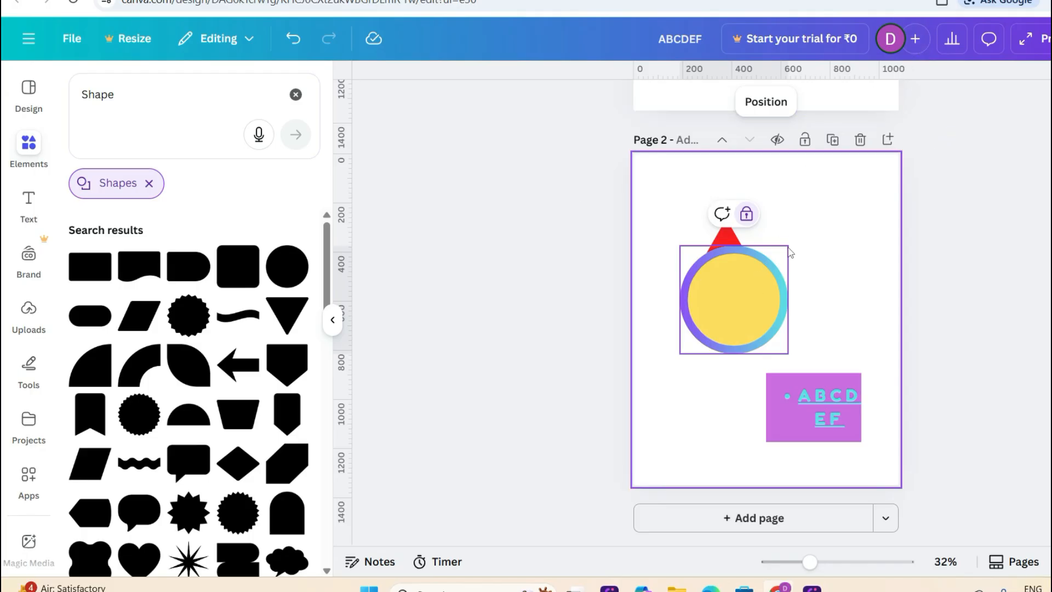
left_click(994, 240)
Step: Select the locked yellow circle on the page and unlock it
left_click(764, 291)
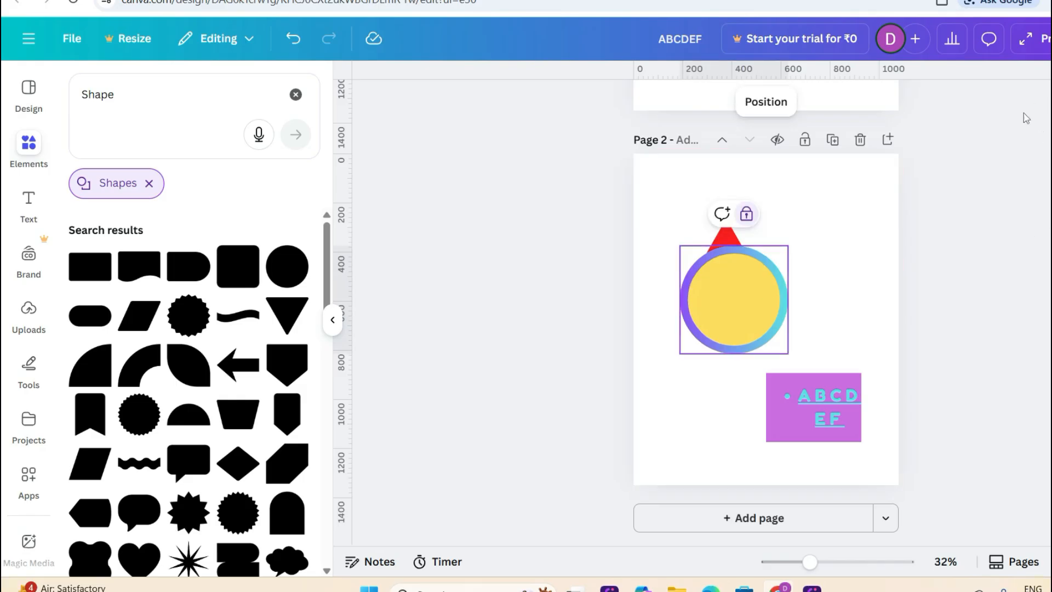
right_click(766, 278)
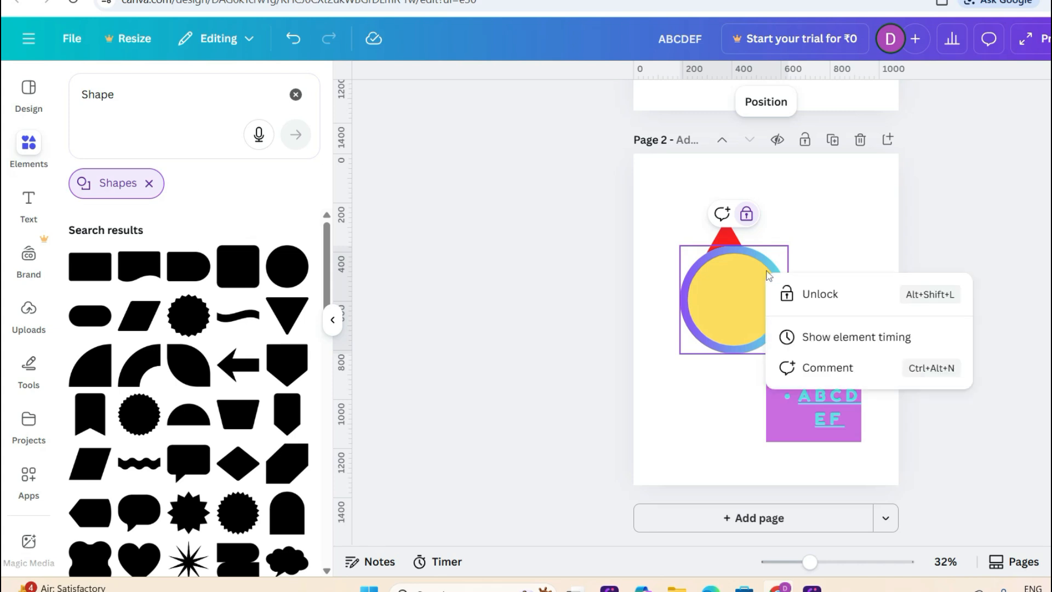
left_click(805, 297)
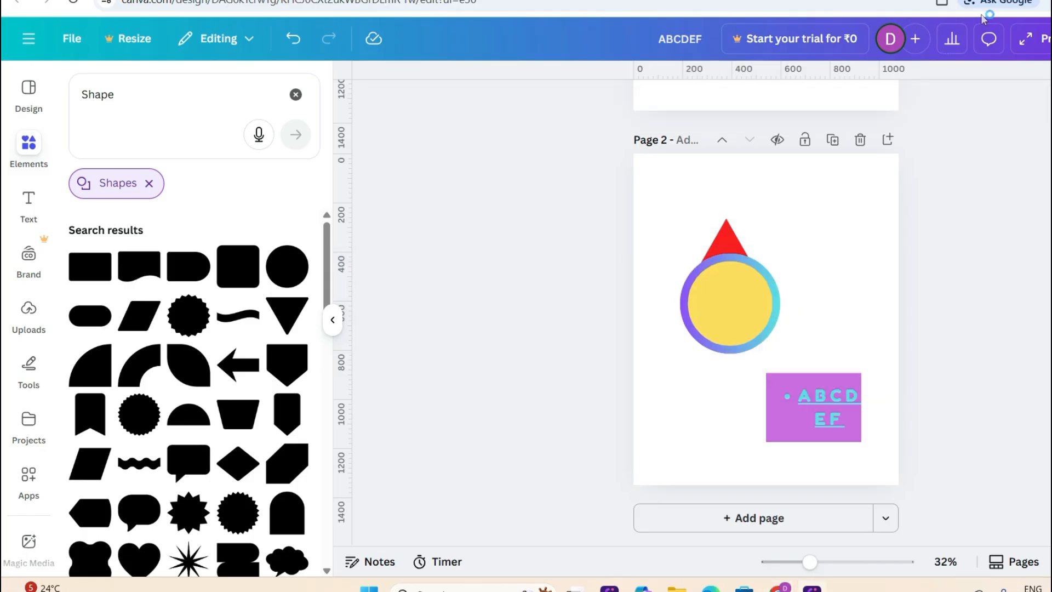
Step: Lock the whole of page 2 and try selecting the shapes on it
left_click(806, 140)
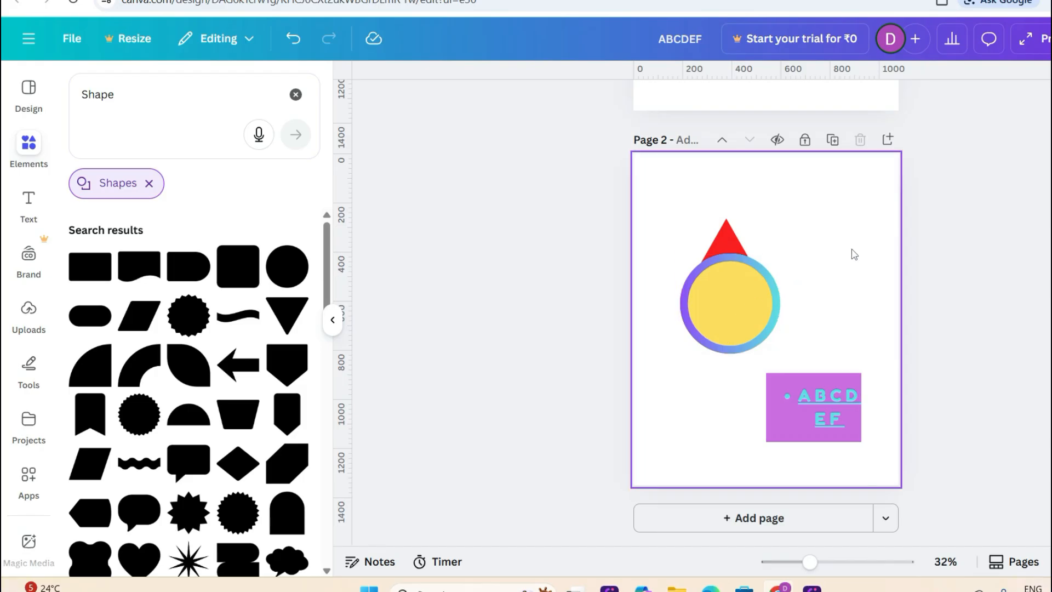
left_click(741, 305)
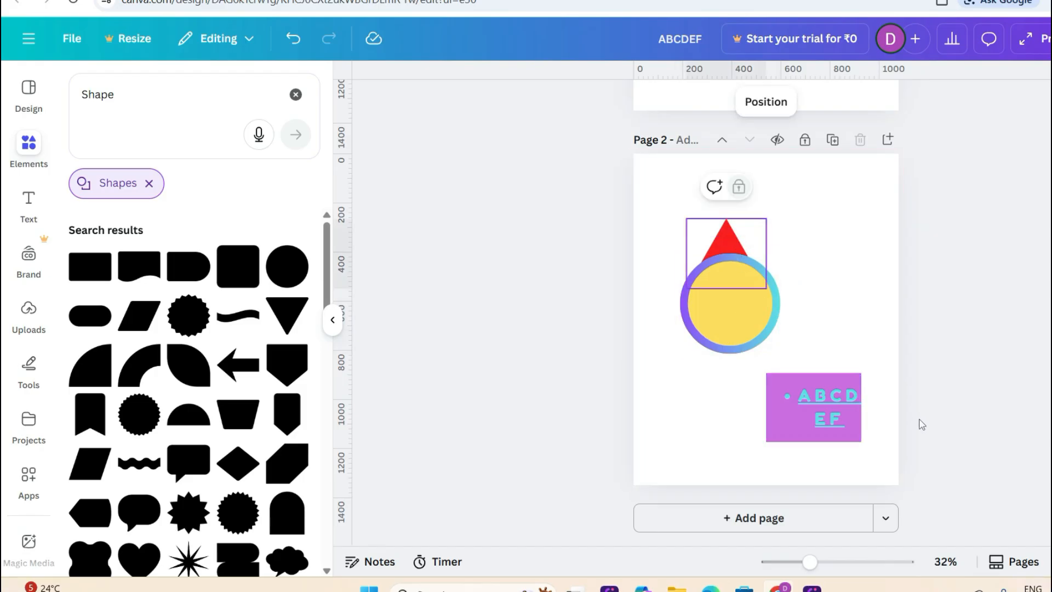
left_click(836, 410)
left_click(871, 256)
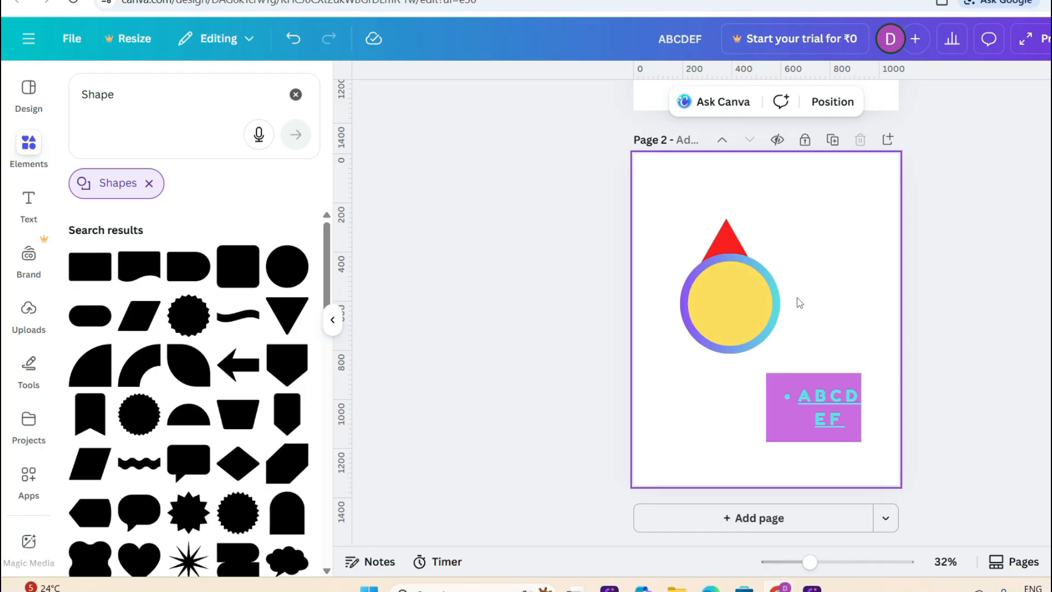
Step: Unlock page 2 and look over both pages of the design
left_click(804, 141)
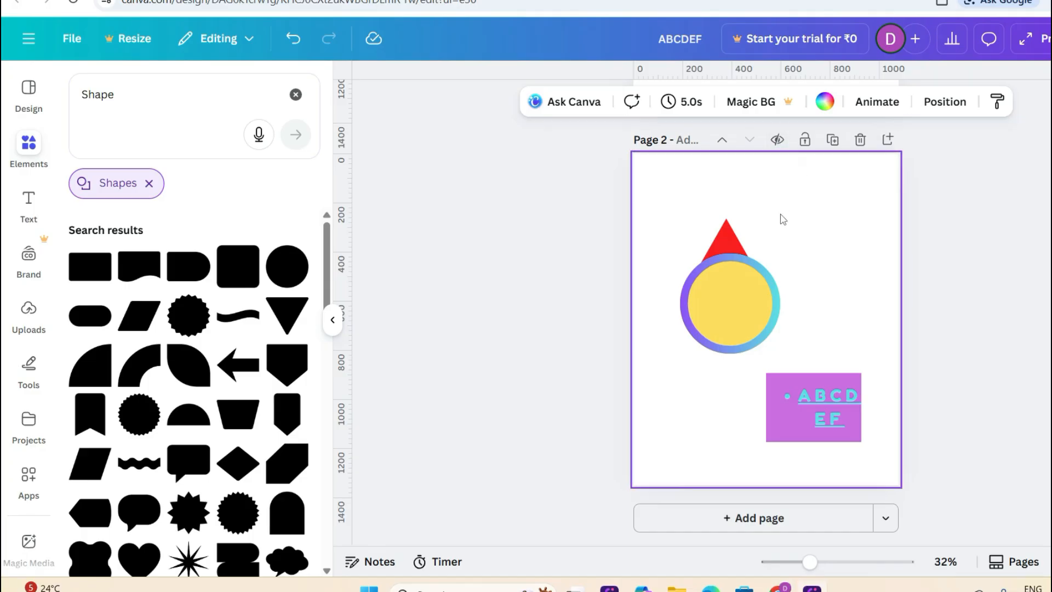
scroll(852, 299, "up", 4)
scroll(853, 298, "up", 3)
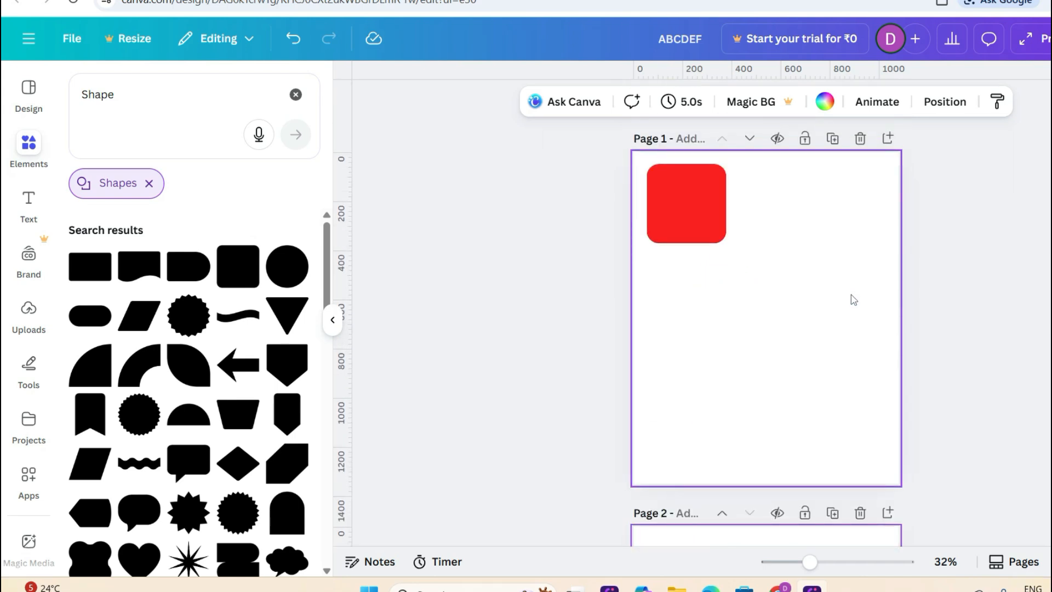
scroll(853, 299, "down", 6)
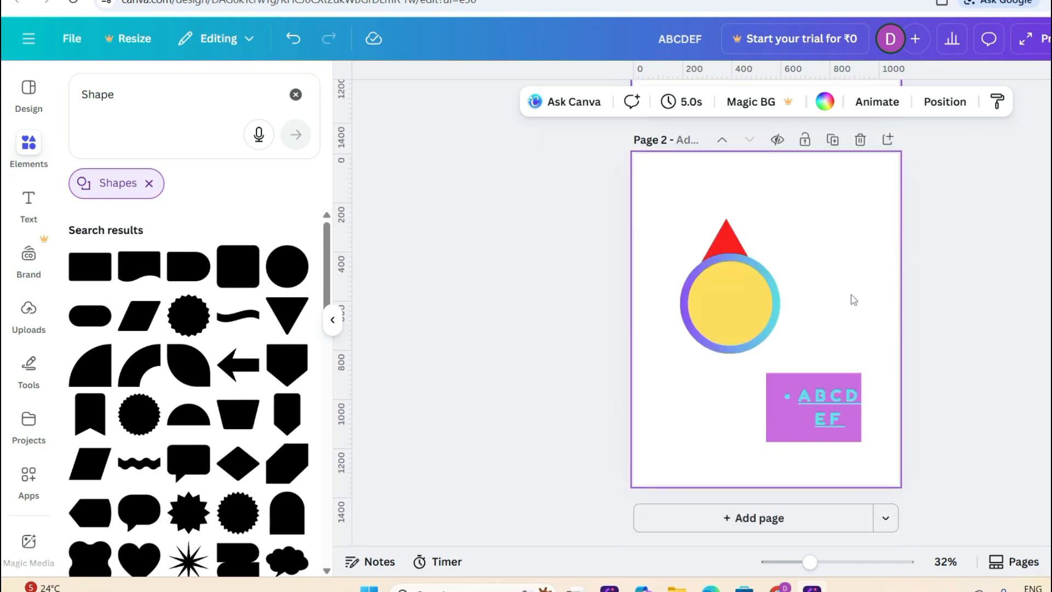
Step: Hide page 2 and show it again, twice, to demonstrate page visibility
left_click(779, 141)
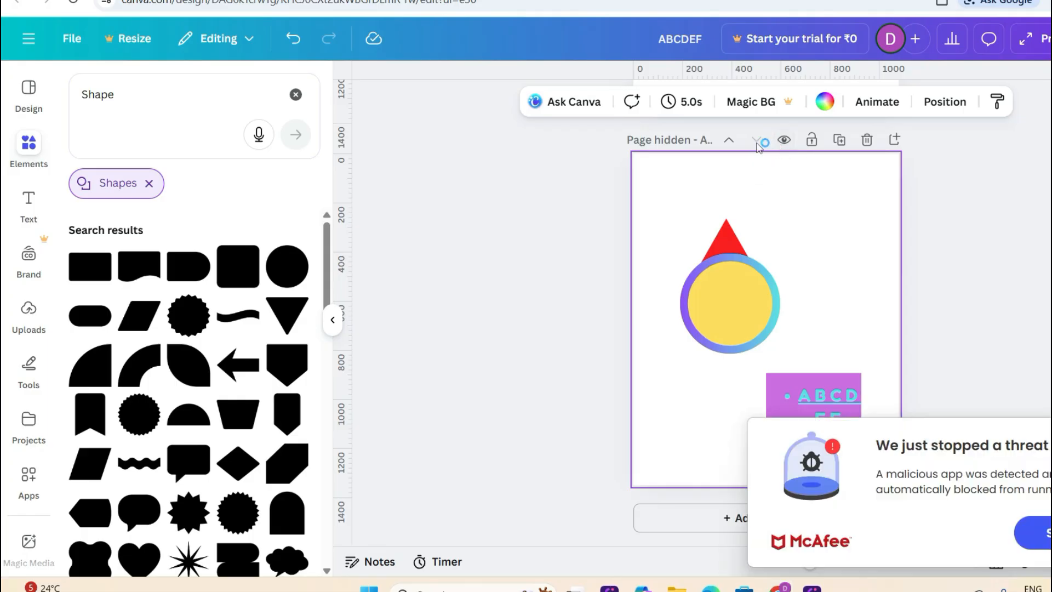
left_click(784, 142)
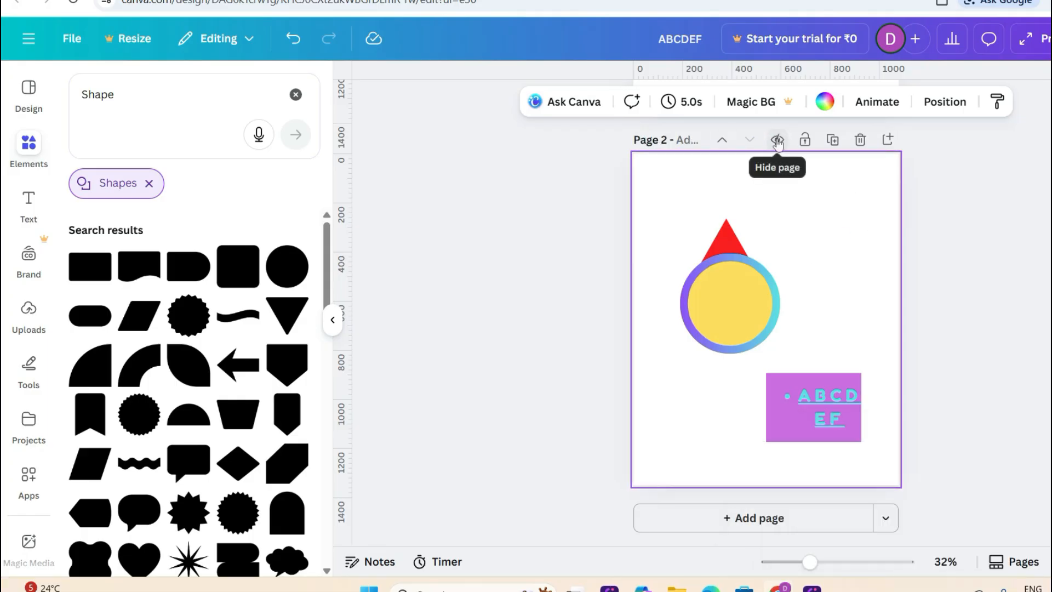
left_click(778, 141)
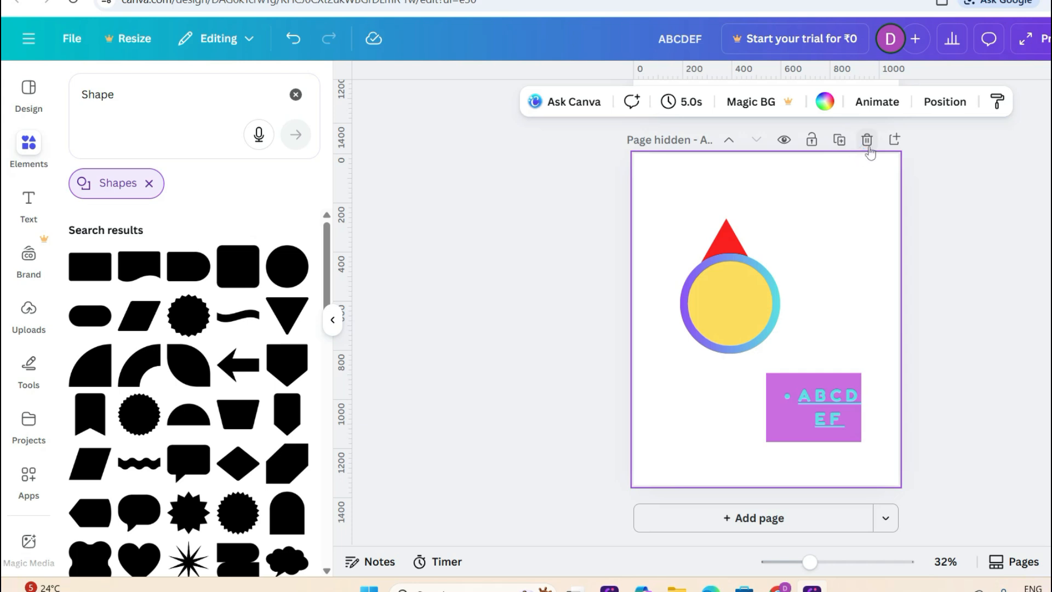
left_click(785, 140)
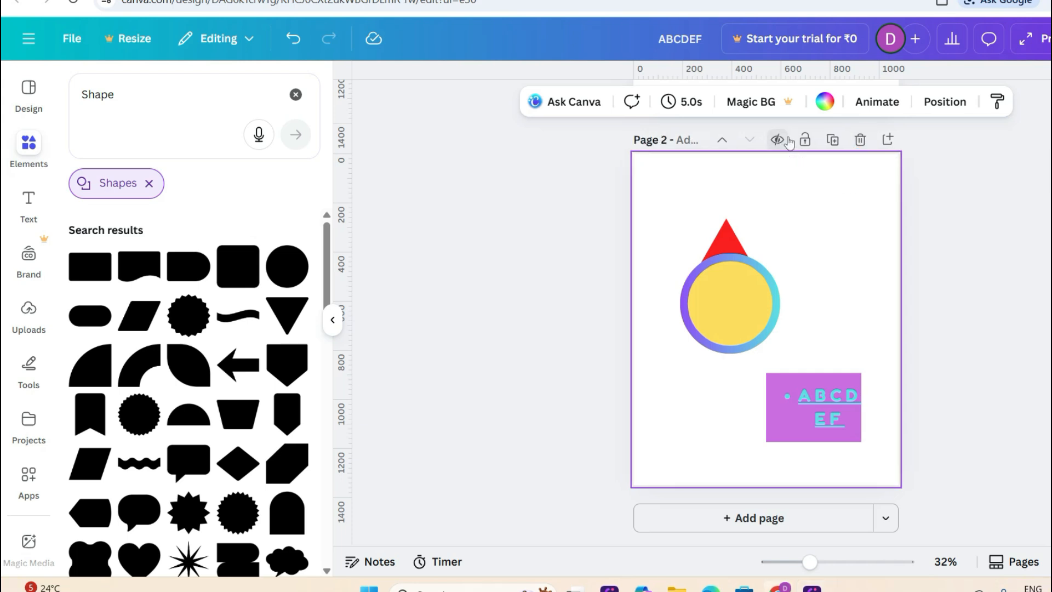
scroll(786, 195, "up", 3)
scroll(786, 196, "down", 3)
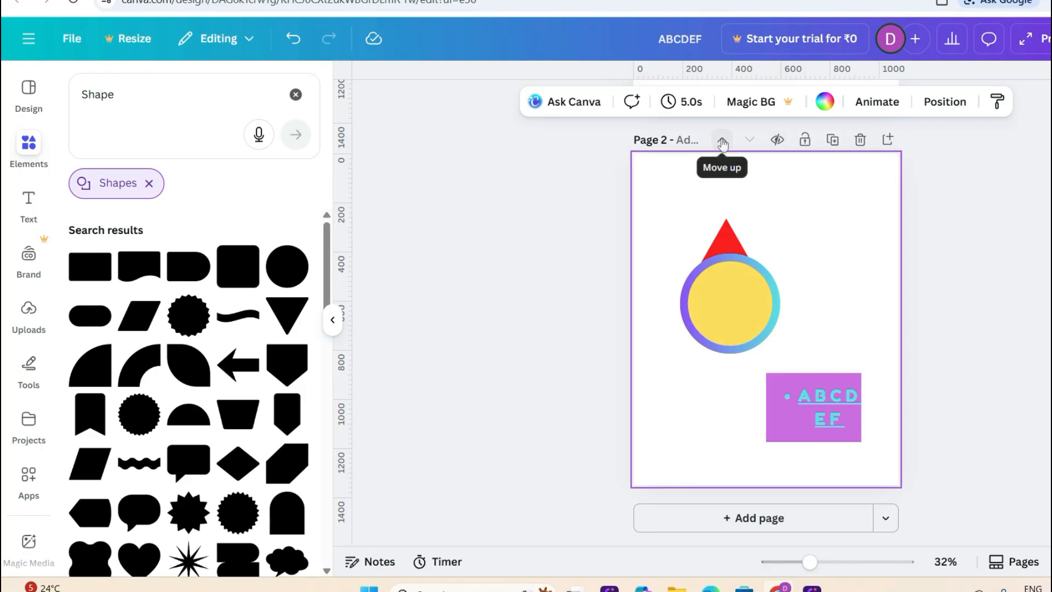
Step: Title page 2 "Set 1"
left_click(701, 141)
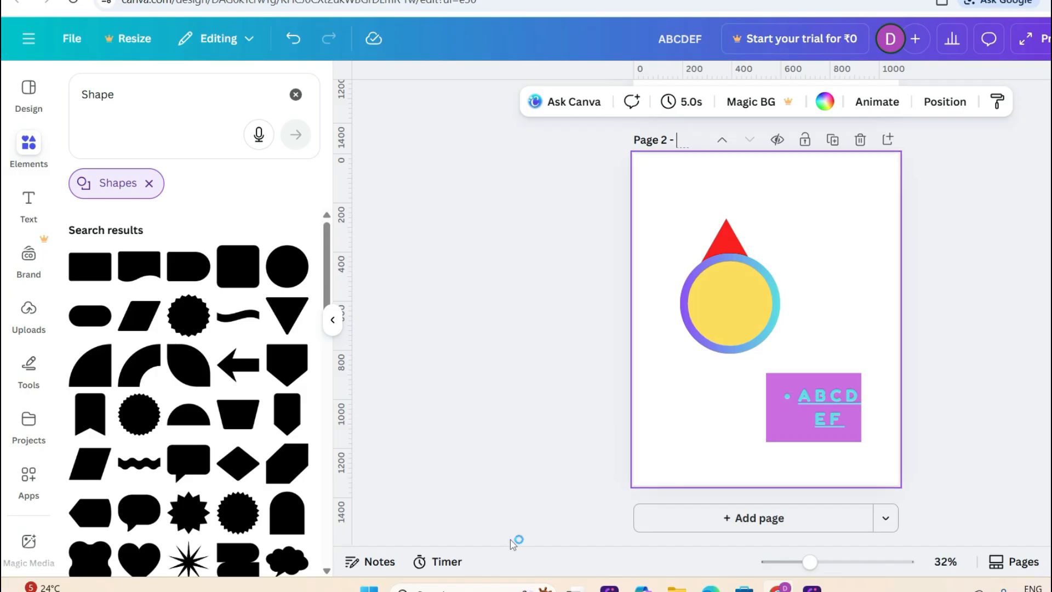
type("Setb")
key("BackSpace")
type("1")
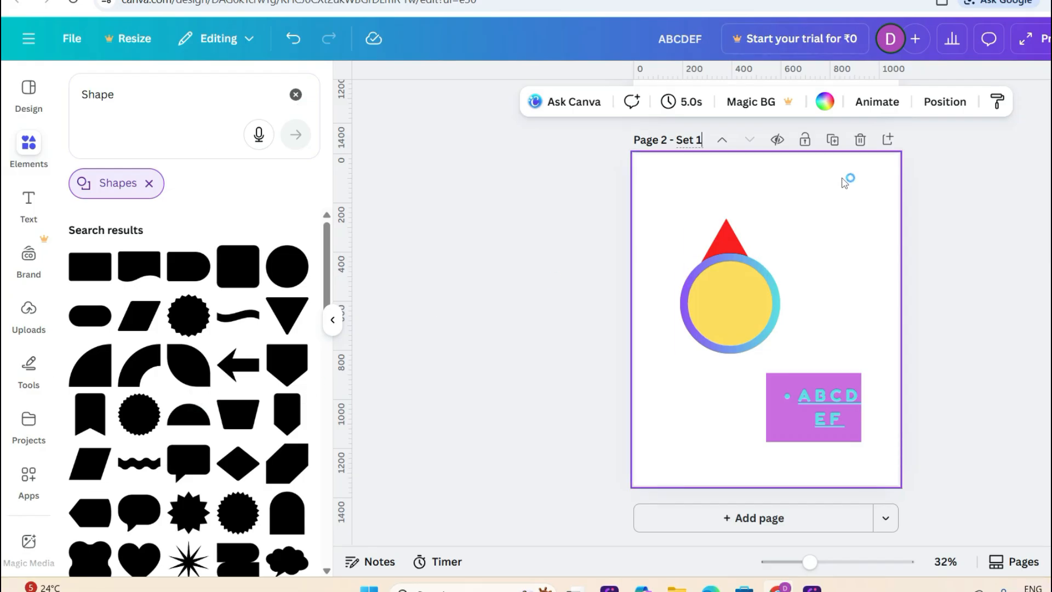
Step: Duplicate page 2 and title the copy "Set 2"
left_click(833, 143)
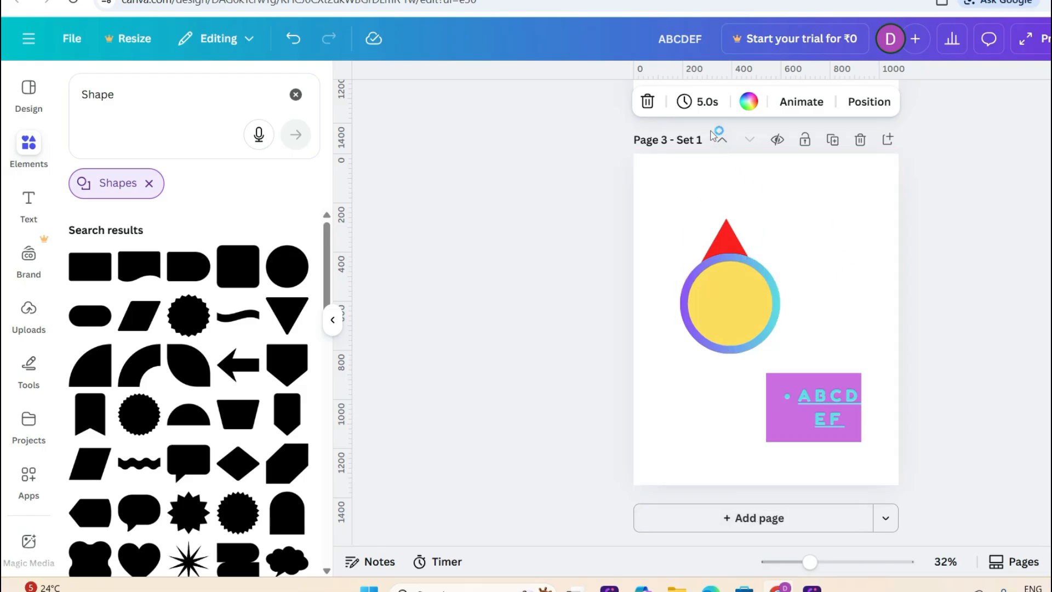
key("BackSpace")
type("2")
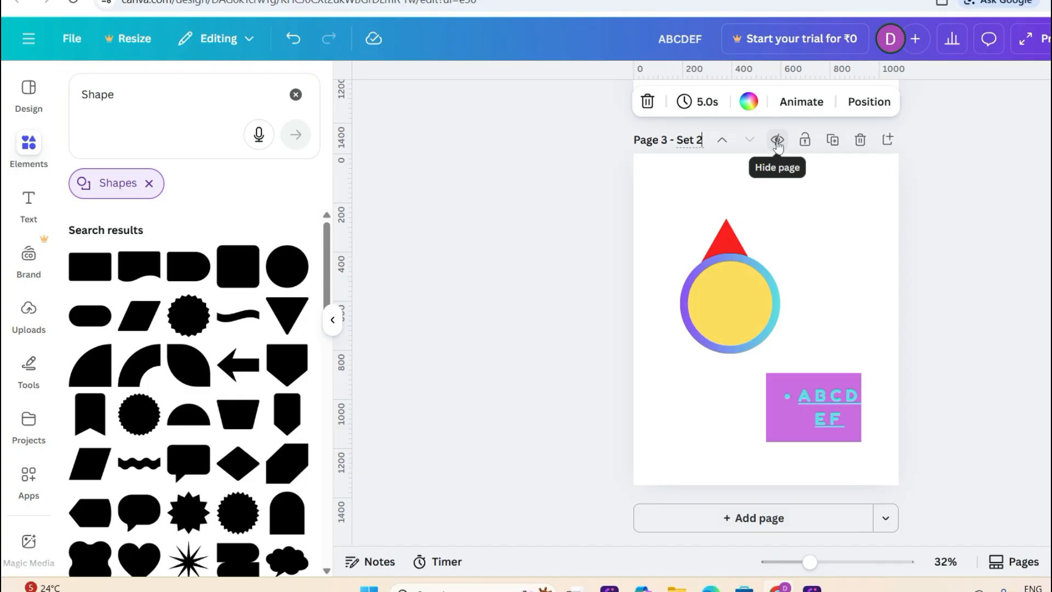
Step: Delete the duplicated page titled "Set 2" and review the remaining pages
left_click(860, 141)
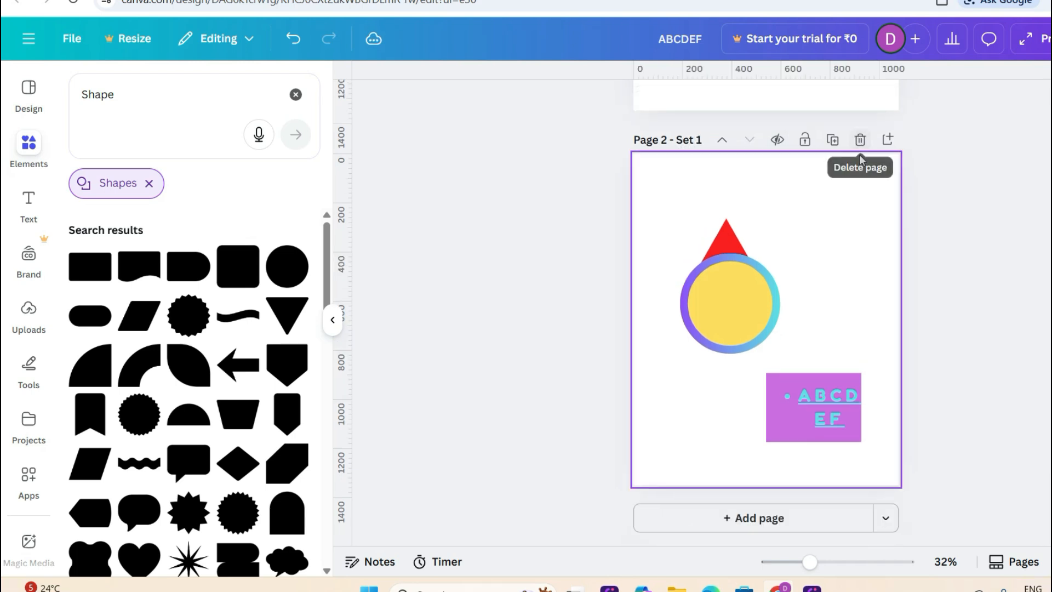
scroll(792, 225, "up", 4)
scroll(792, 225, "down", 4)
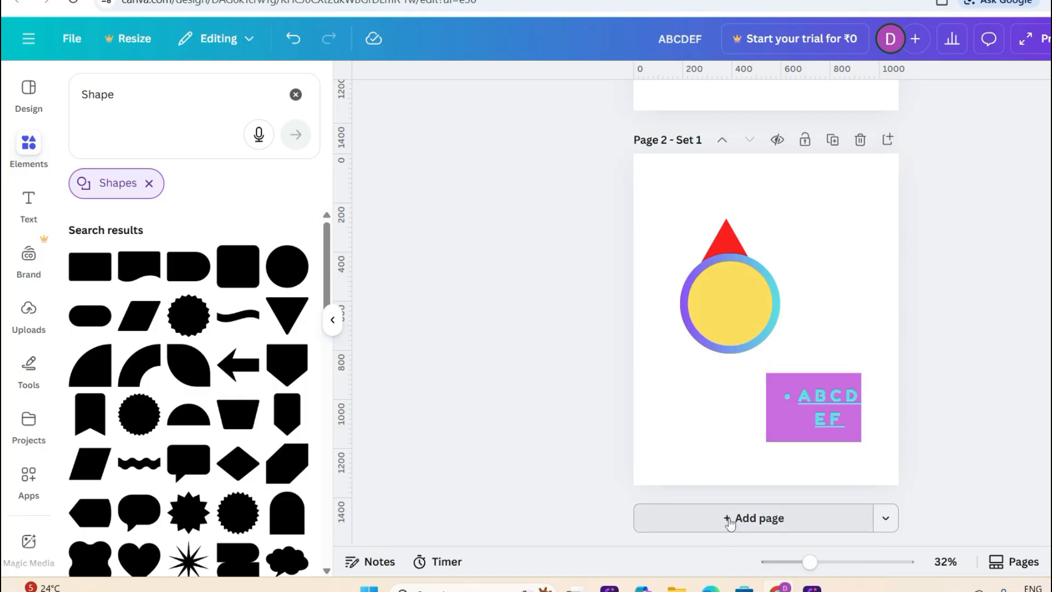
Step: Add a new blank page after page 2
left_click(888, 141)
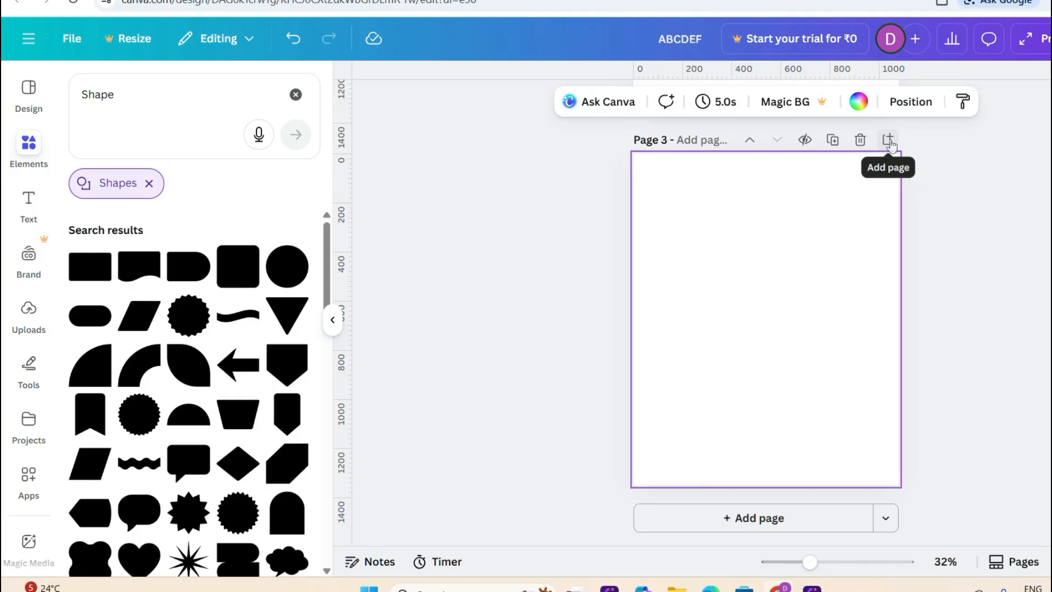
Step: Delete the blank page 3 and review the remaining pages
left_click(861, 142)
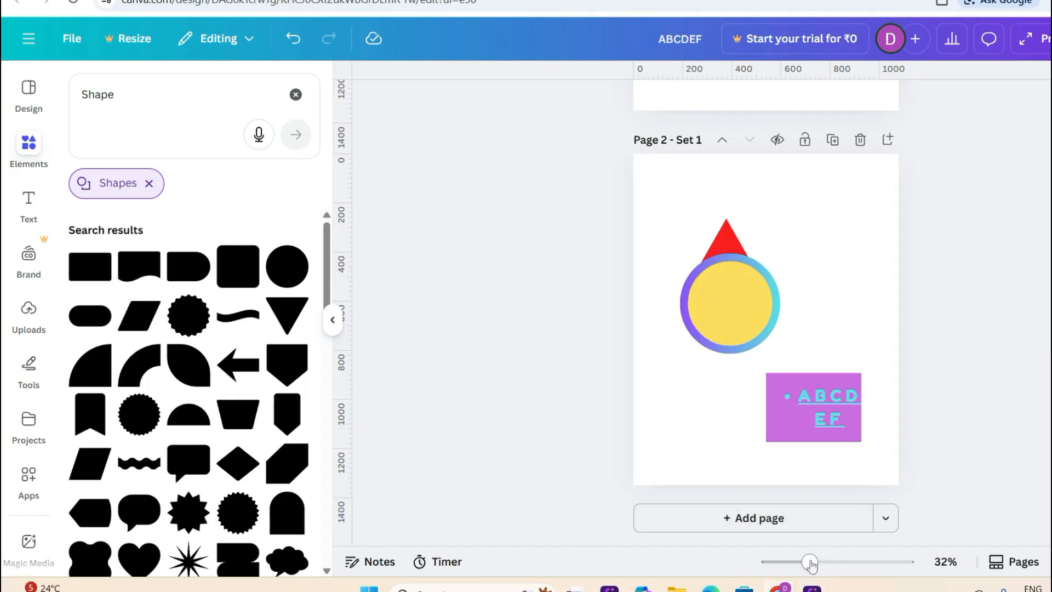
left_click_drag(809, 563, 795, 582)
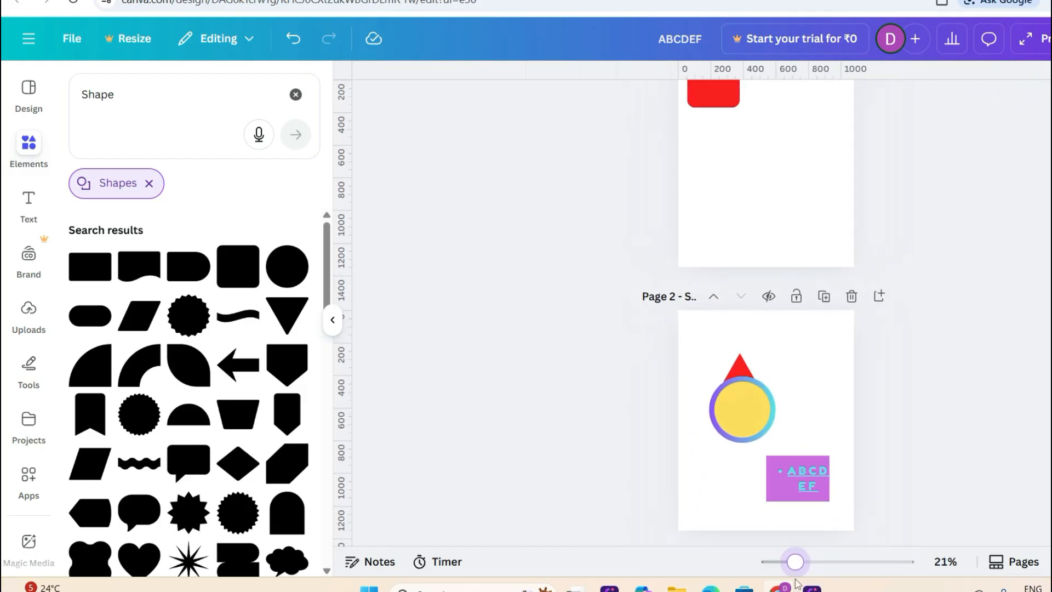
left_click(804, 440)
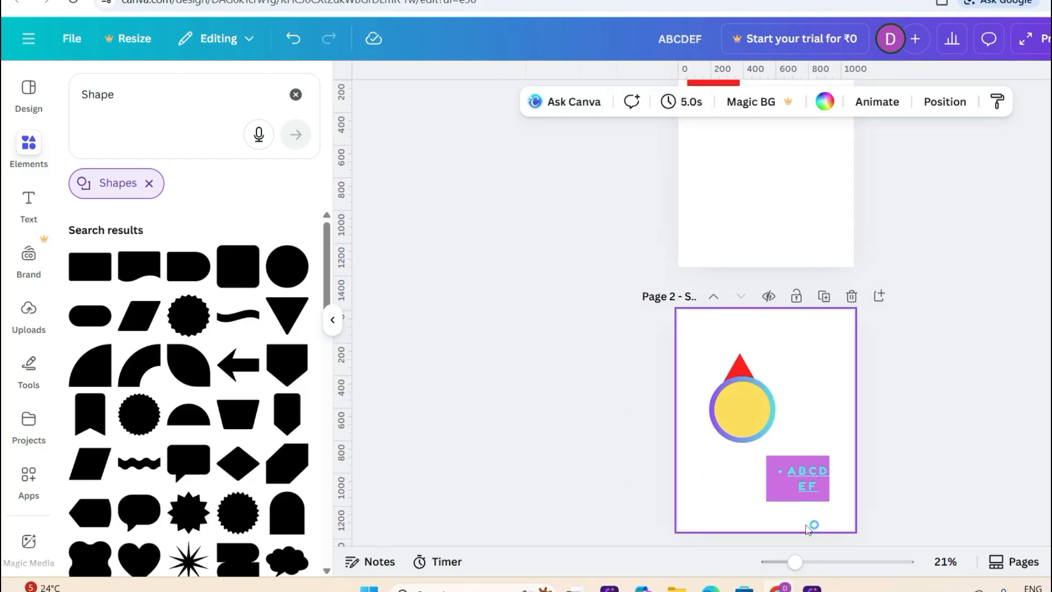
mouse_move(796, 564)
left_mouse_down()
mouse_move(843, 575)
mouse_move(794, 566)
mouse_move(829, 569)
mouse_move(833, 588)
mouse_move(813, 564)
mouse_move(779, 562)
mouse_move(812, 562)
left_mouse_up()
scroll(814, 515, "down", 4)
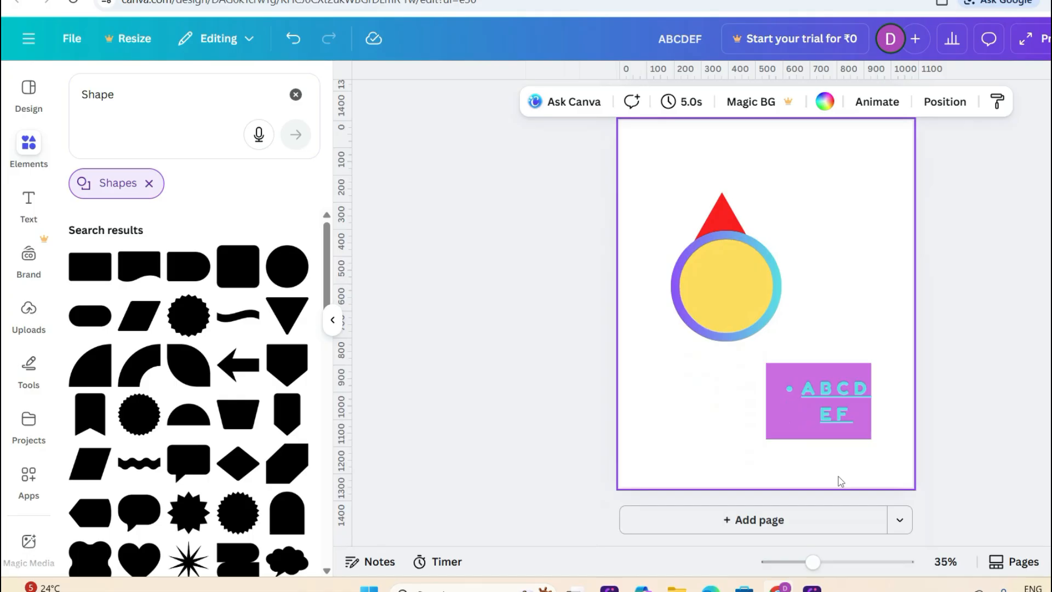
Step: Add a new blank page after page 2 and title it "practice set 1"
left_click(834, 521)
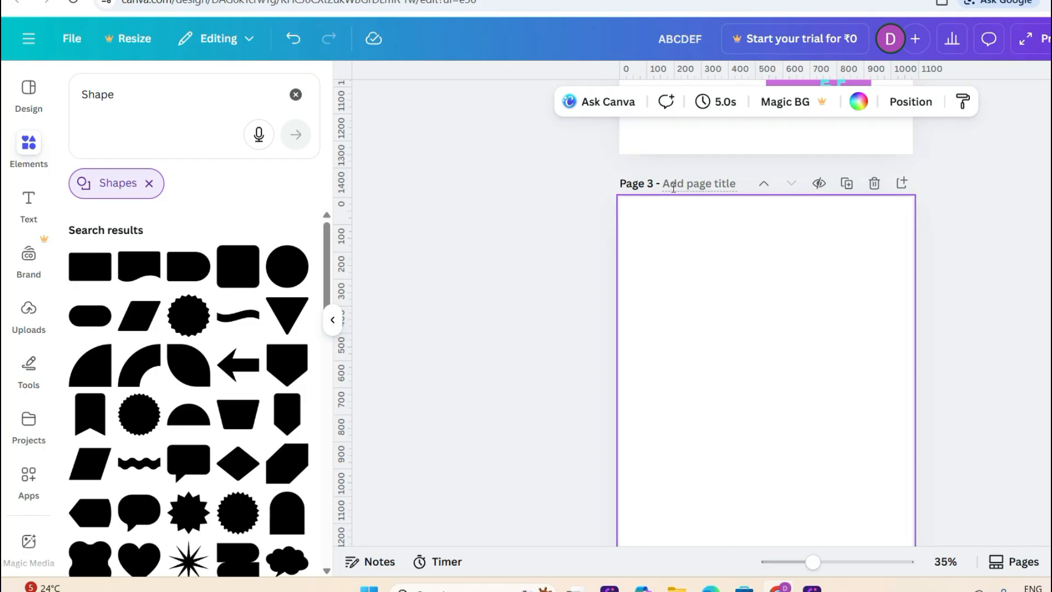
left_click(740, 188)
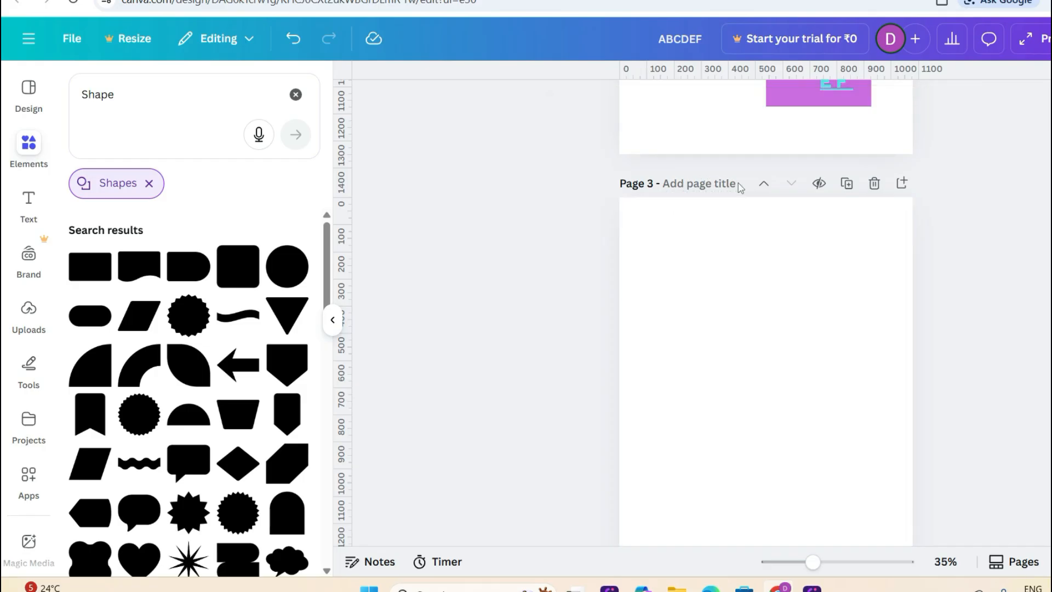
left_click(739, 188)
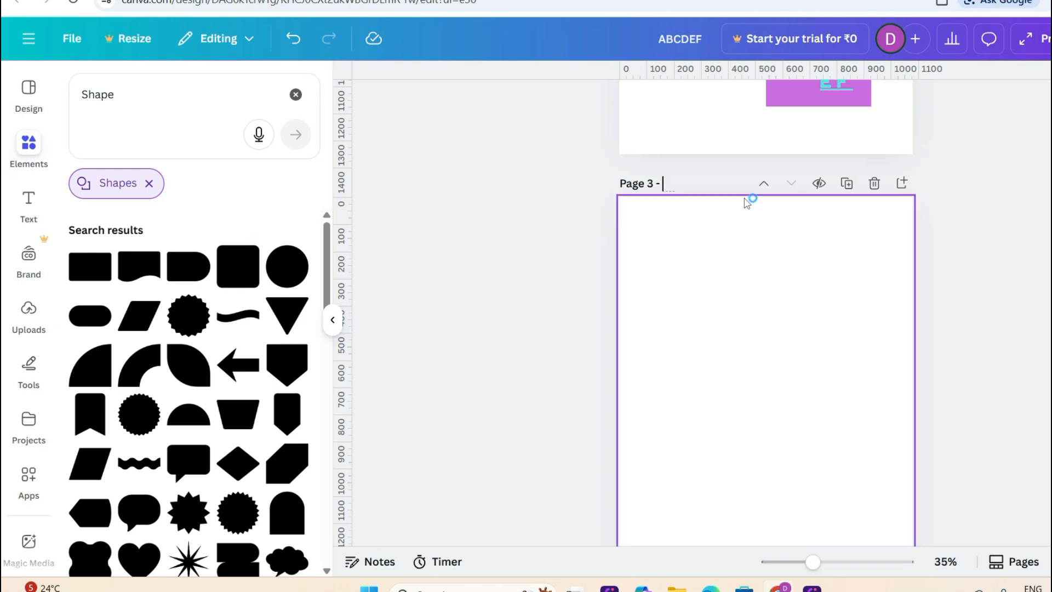
type("practice set 1")
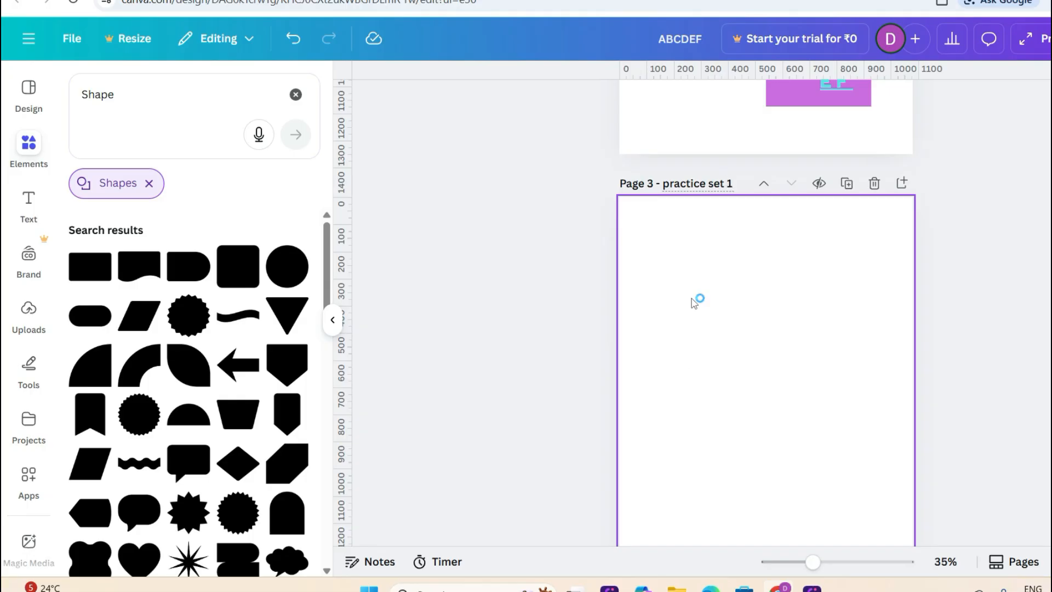
Step: Move the "practice set 1" page up above the "Set 1" page and check the page order
left_click(765, 187)
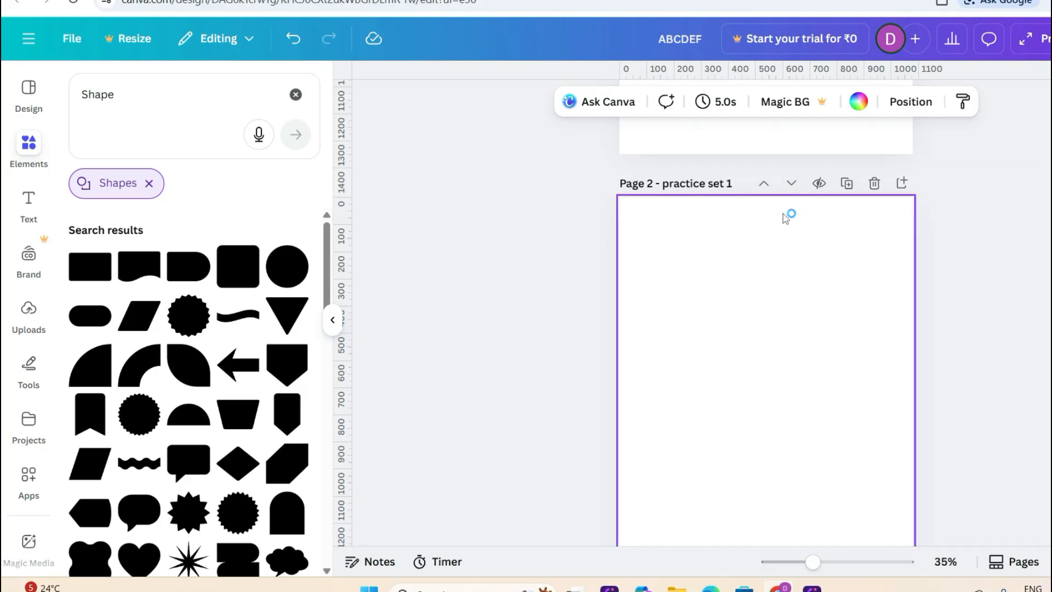
scroll(786, 216, "up", 5)
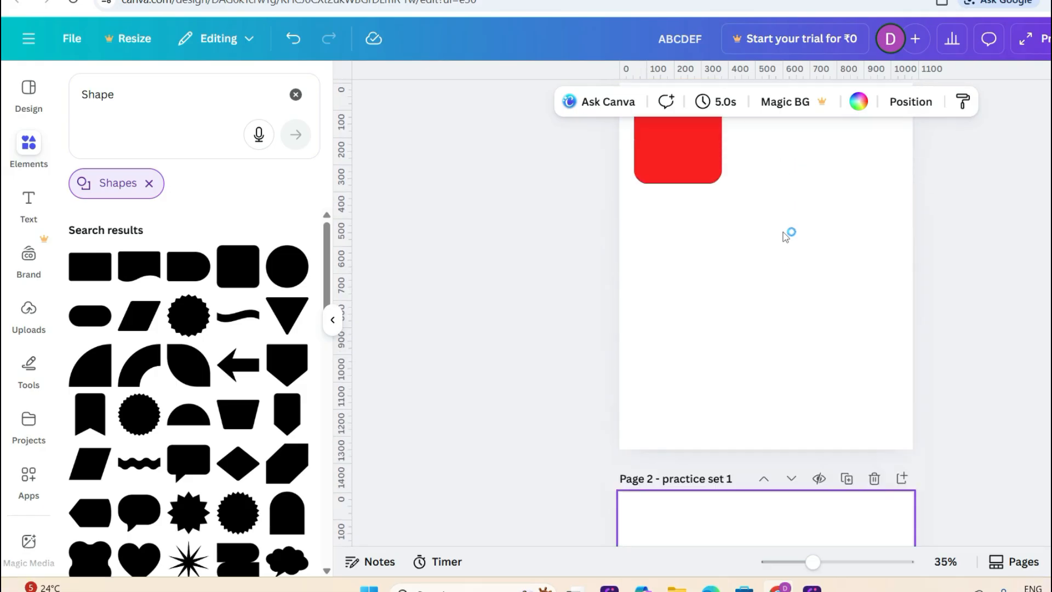
scroll(786, 237, "down", 10)
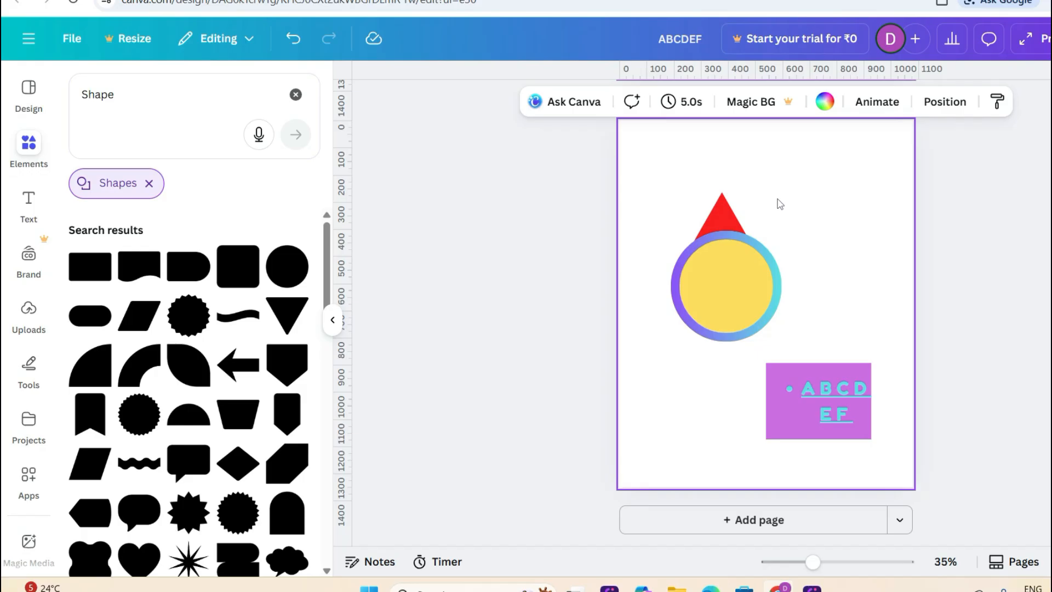
scroll(780, 204, "up", 10)
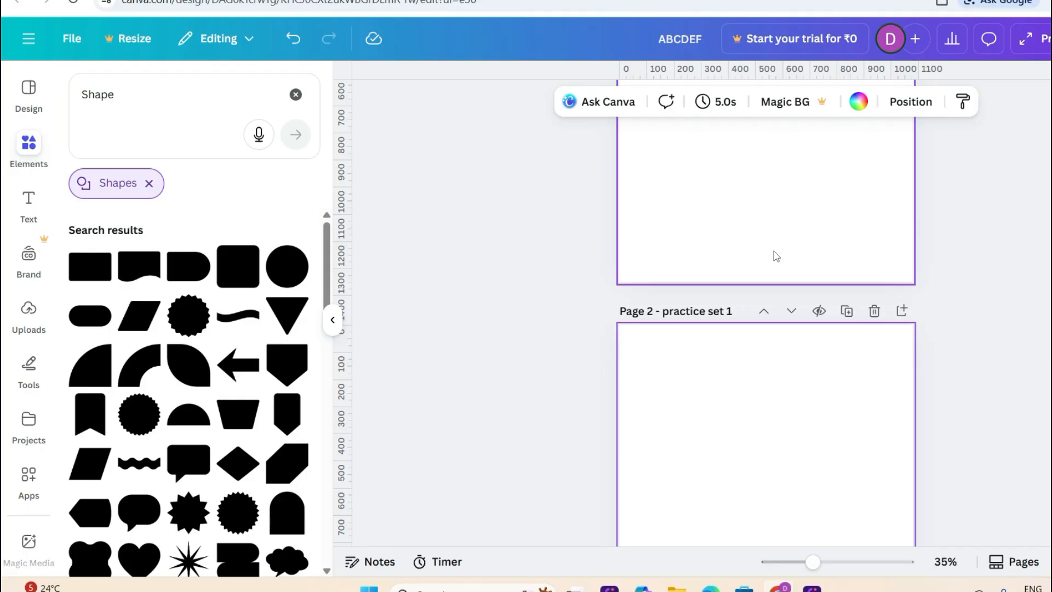
scroll(776, 256, "down", 10)
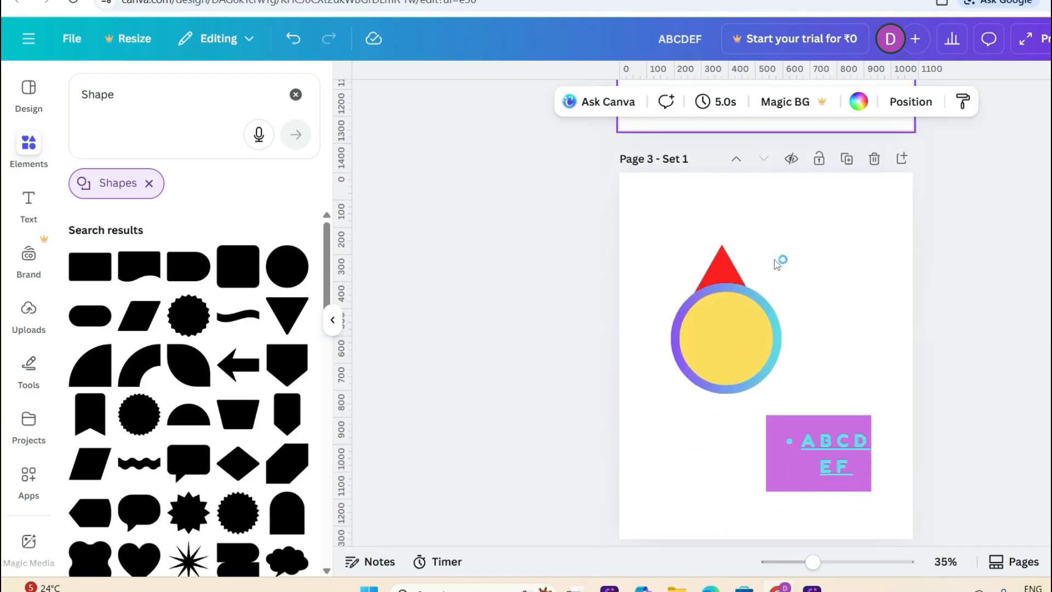
scroll(778, 263, "up", 4)
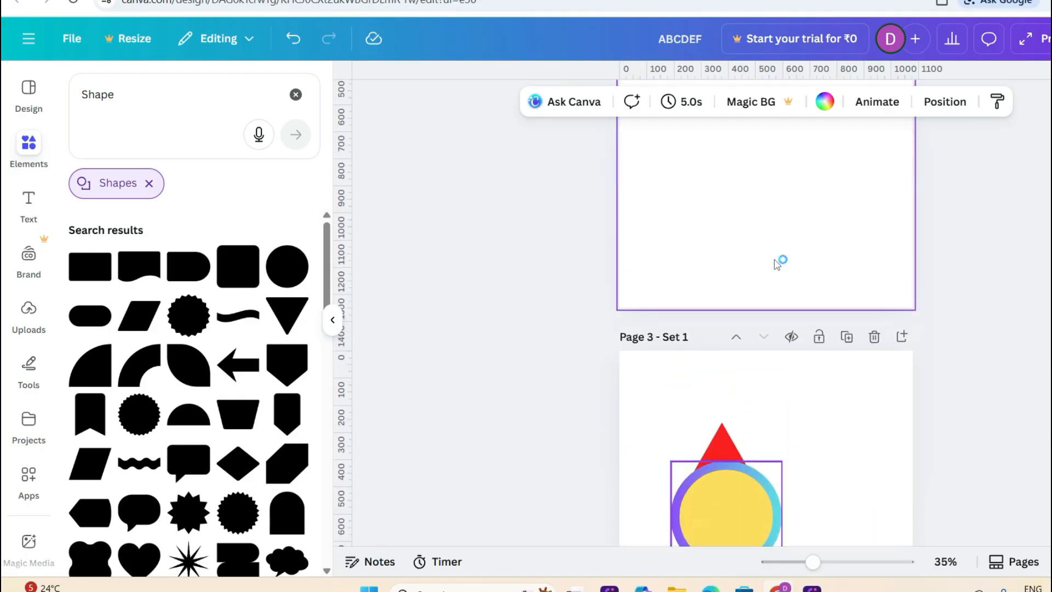
Step: Move the "practice set 1" page back down below the "Set 1" page
left_click(736, 337)
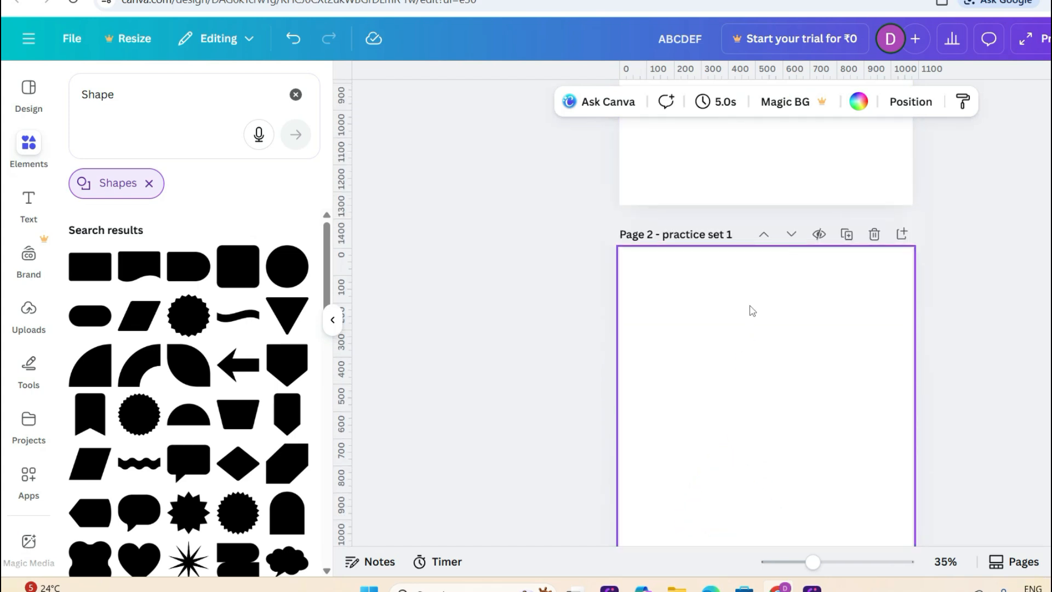
left_click(792, 238)
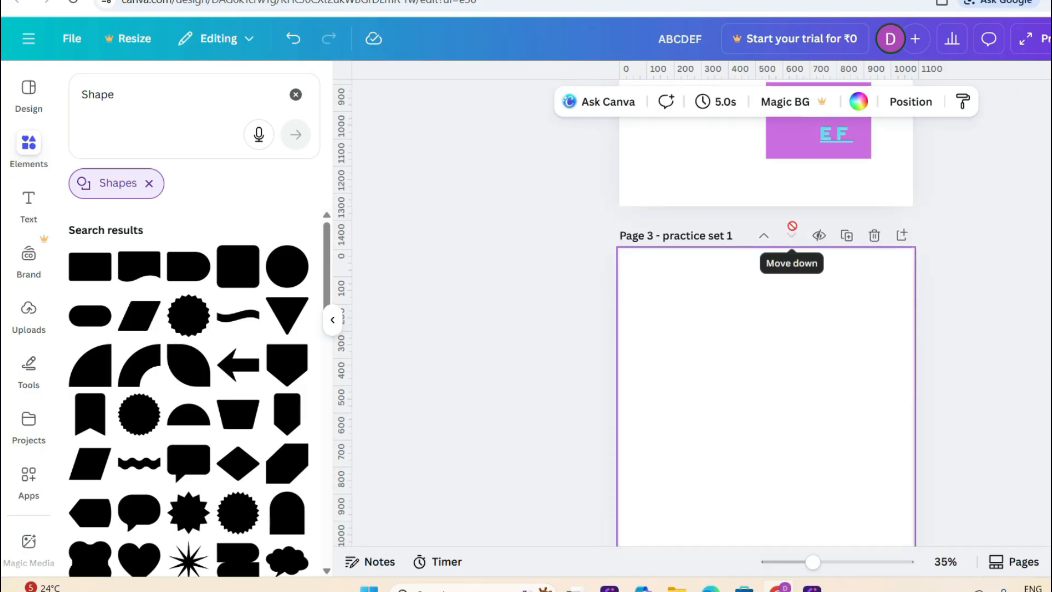
scroll(788, 237, "up", 5)
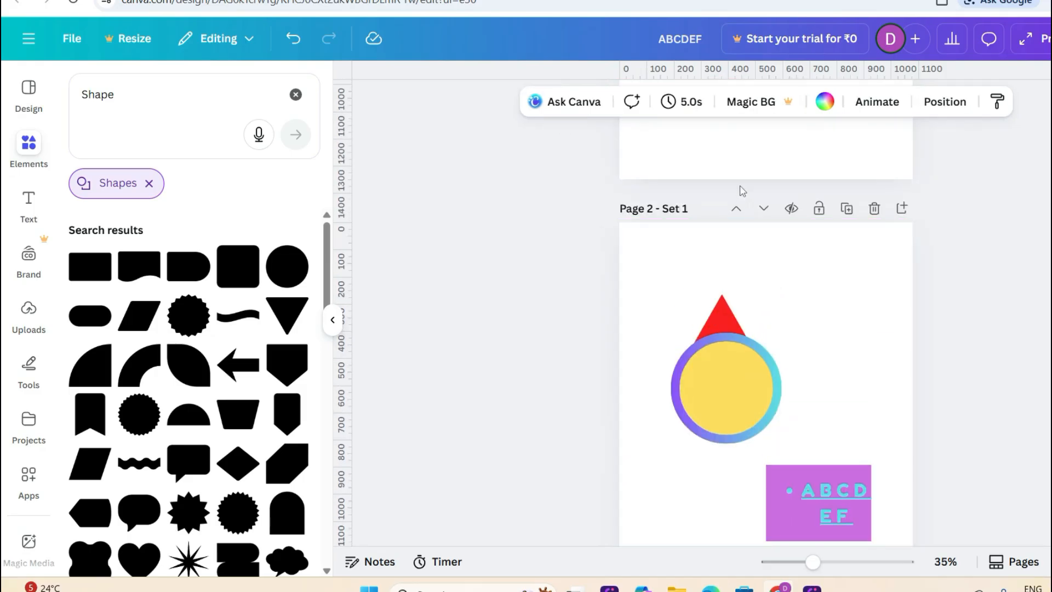
Step: Move the "Set 1" page down one position and back up
left_click(766, 210)
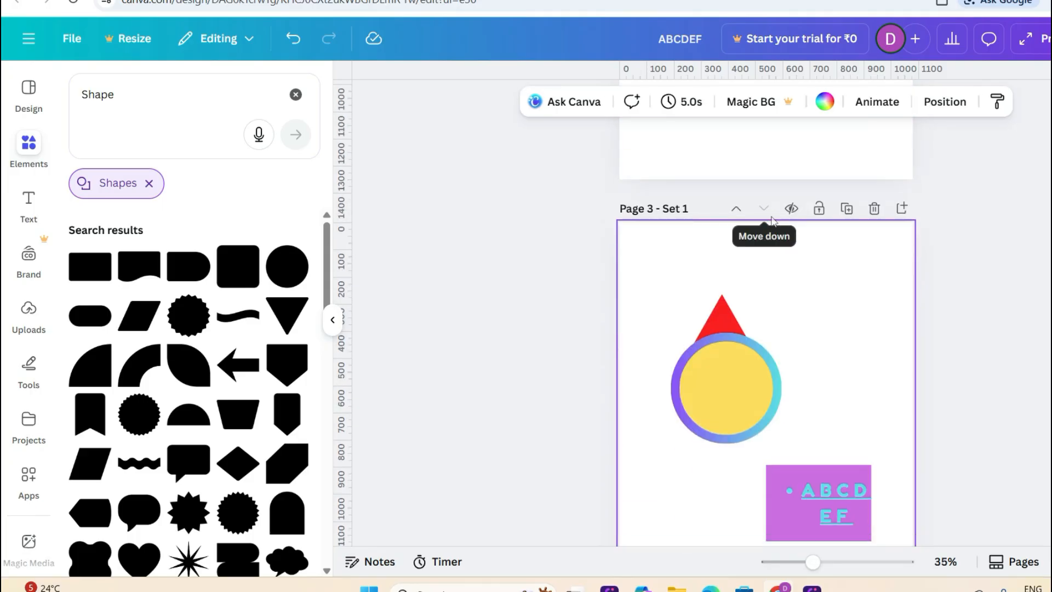
left_click(734, 209)
scroll(796, 227, "down", 4)
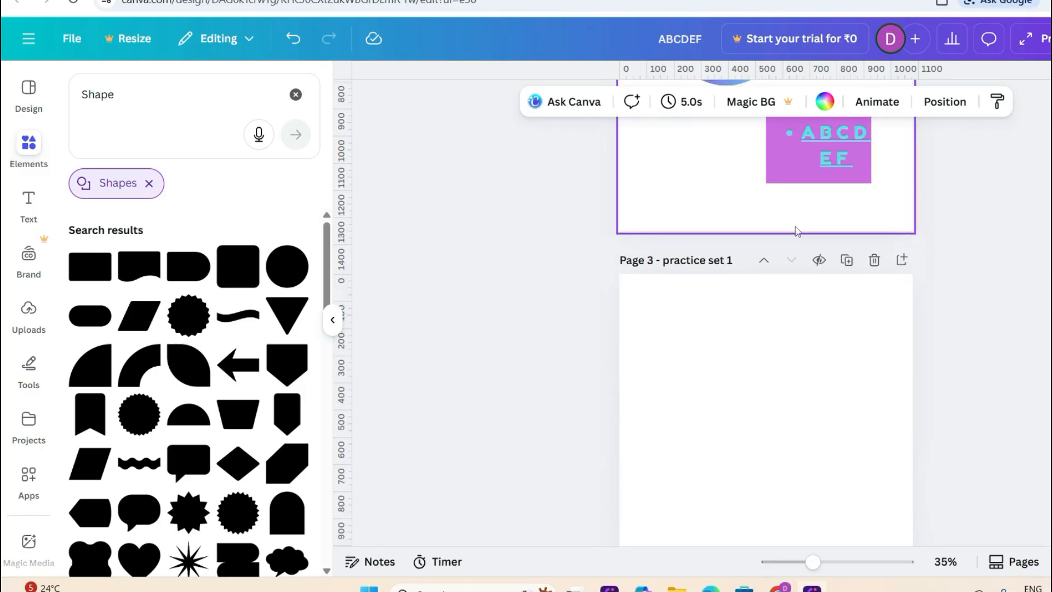
Step: Delete the "practice set 1" page and view the design types offered for adding a page
left_click(874, 261)
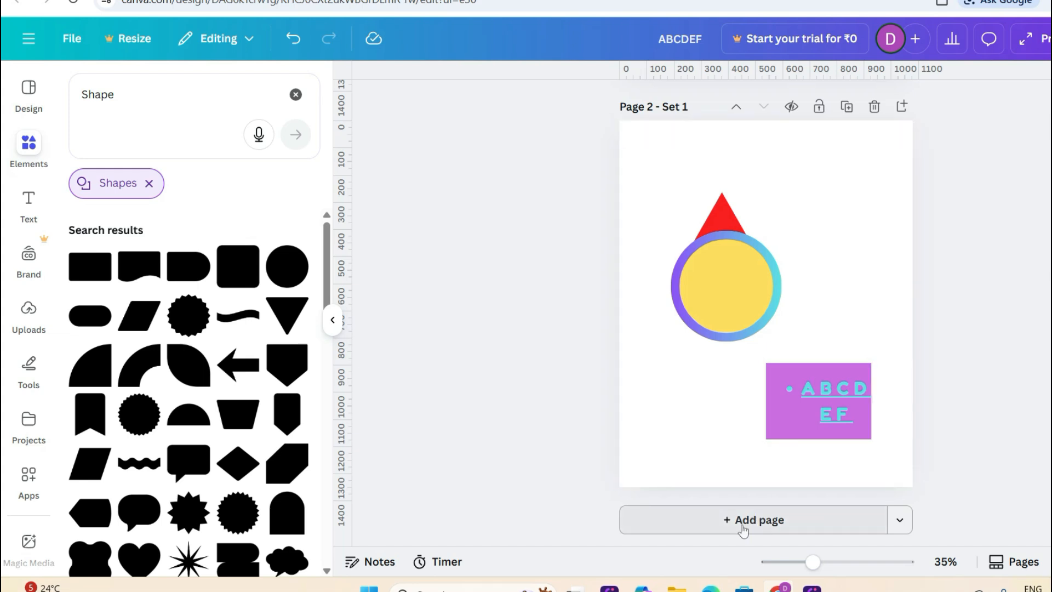
left_click(902, 521)
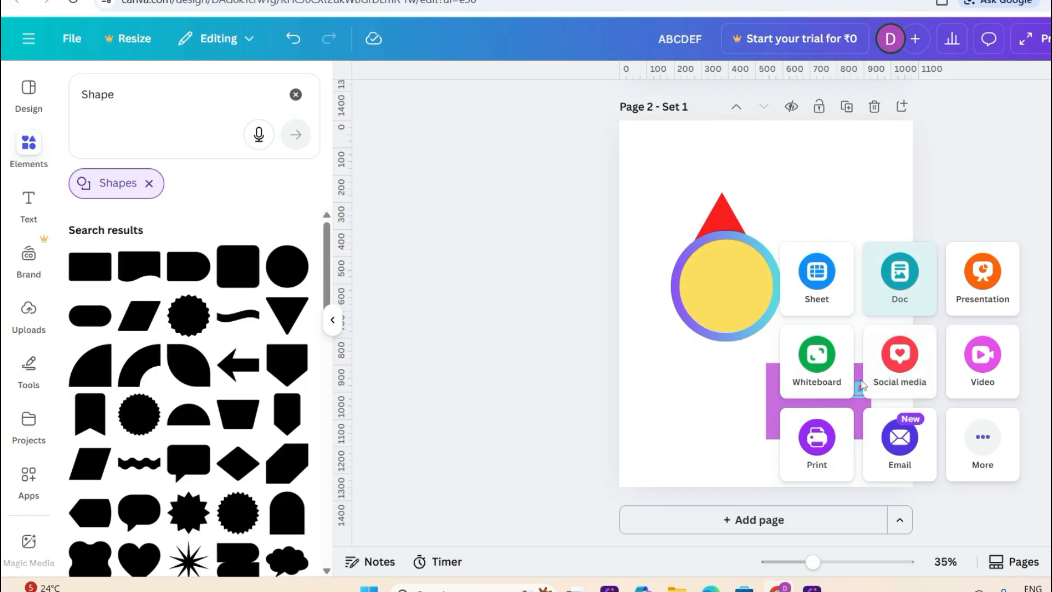
left_click(998, 187)
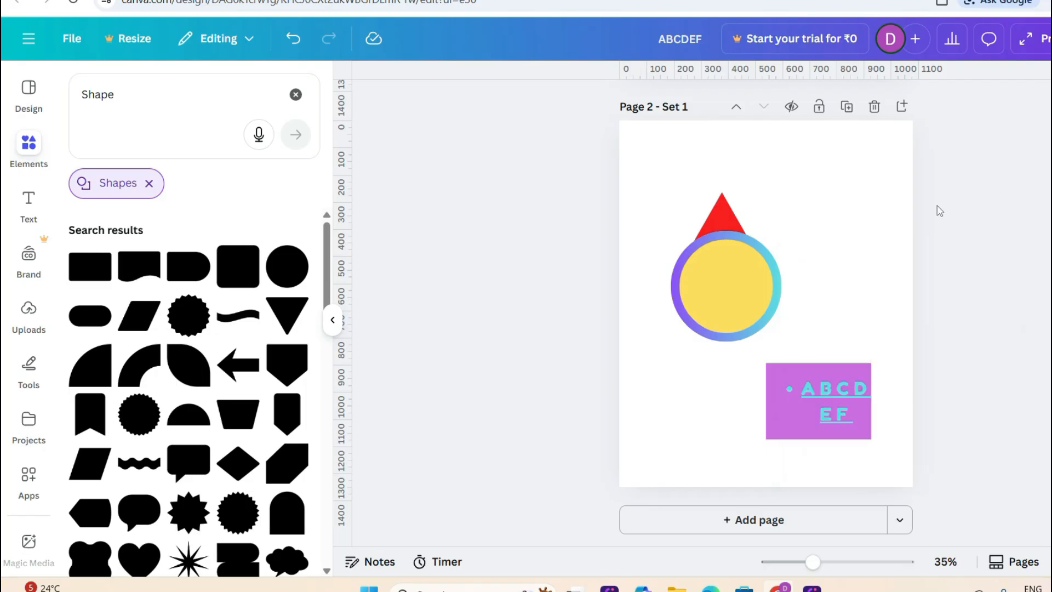
Step: Delete the "Set 1" page with the triangle, circle and text box
left_click(836, 227)
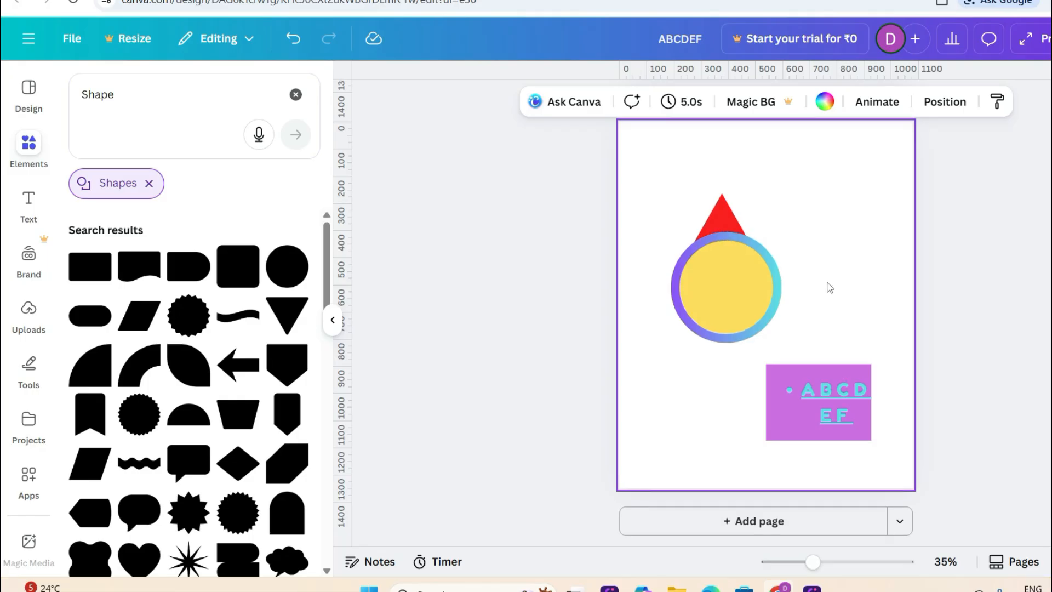
scroll(828, 288, "up", 2)
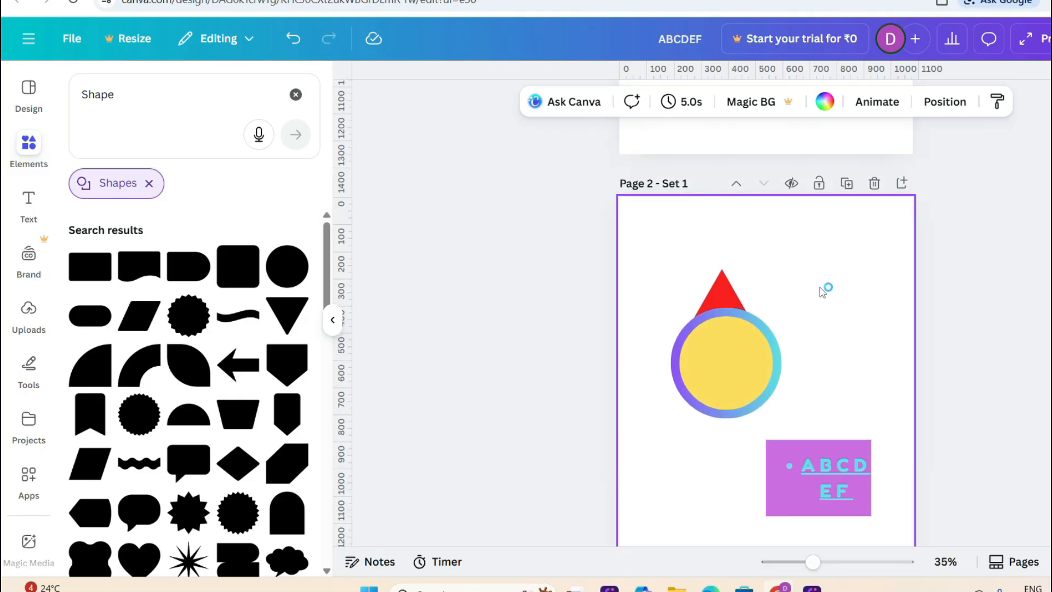
left_click(874, 184)
left_click(766, 263)
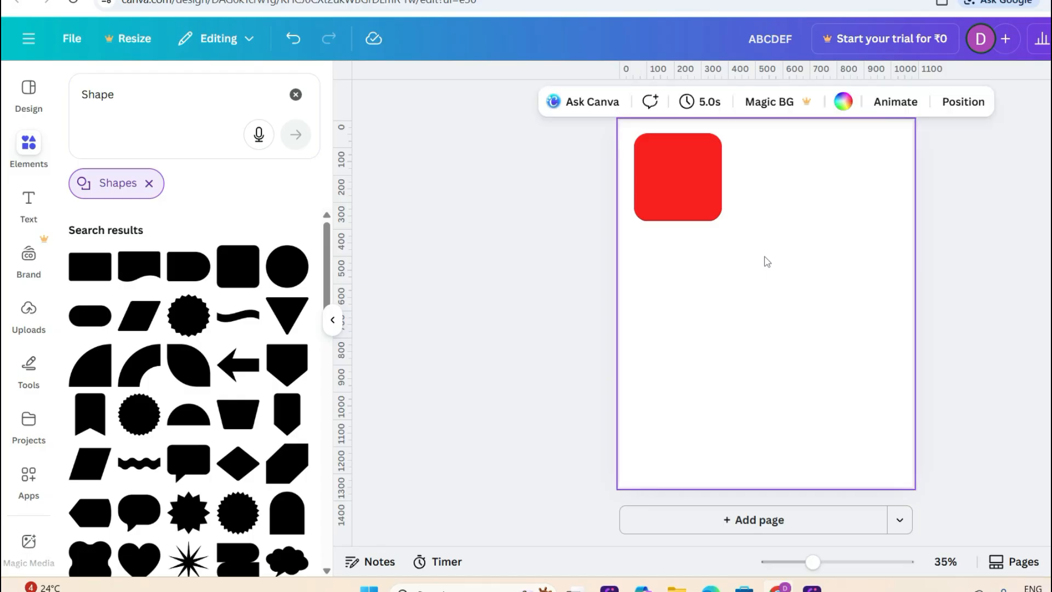
scroll(801, 213, "up", 1)
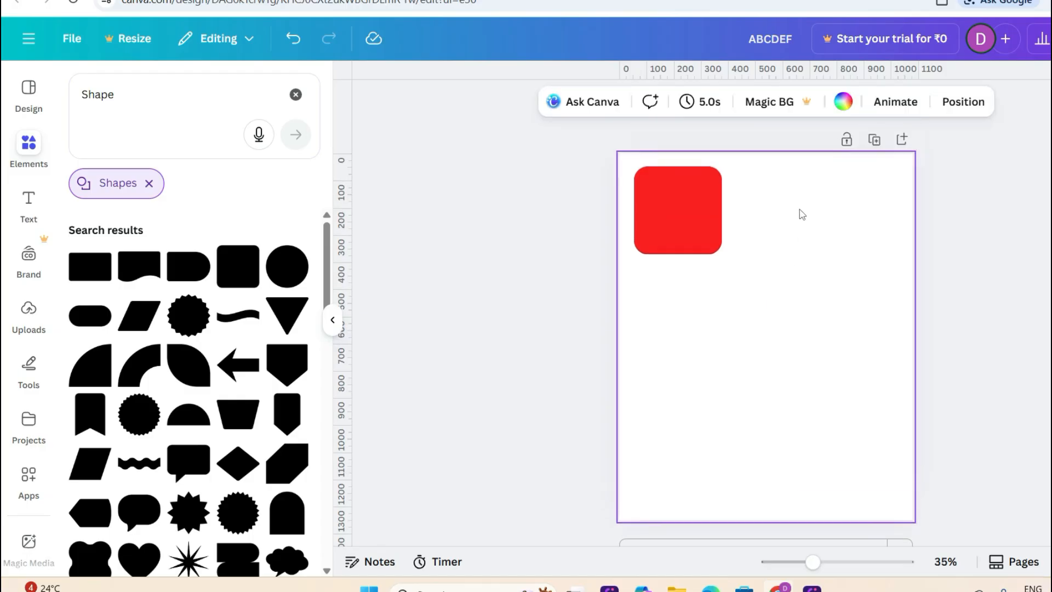
Step: Undo the deletion of the "Set 1" page, redo it, and undo it once more
left_click(292, 39)
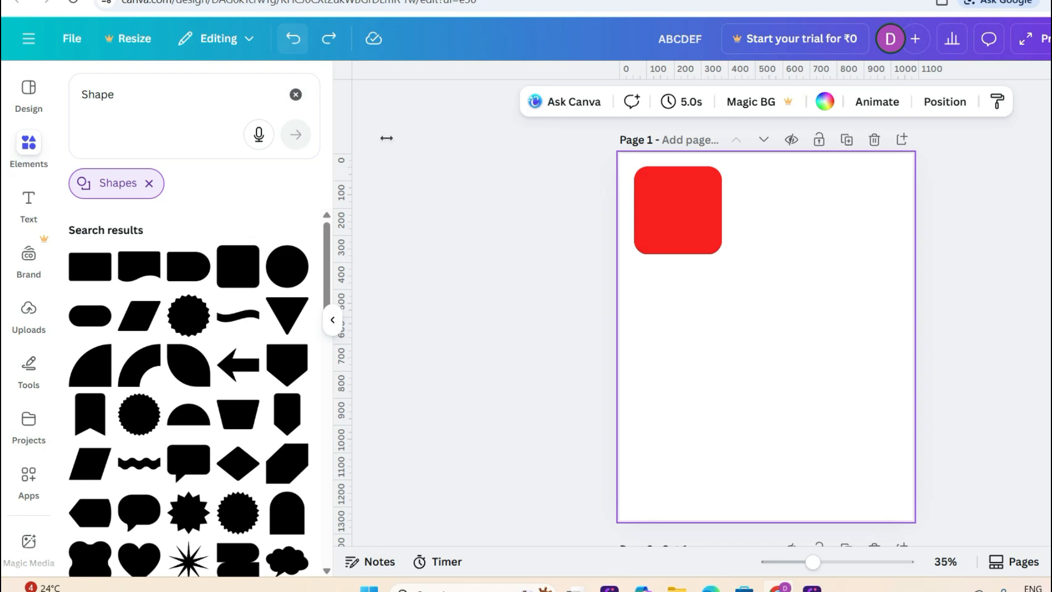
scroll(842, 295, "down", 5)
scroll(842, 296, "down", 2)
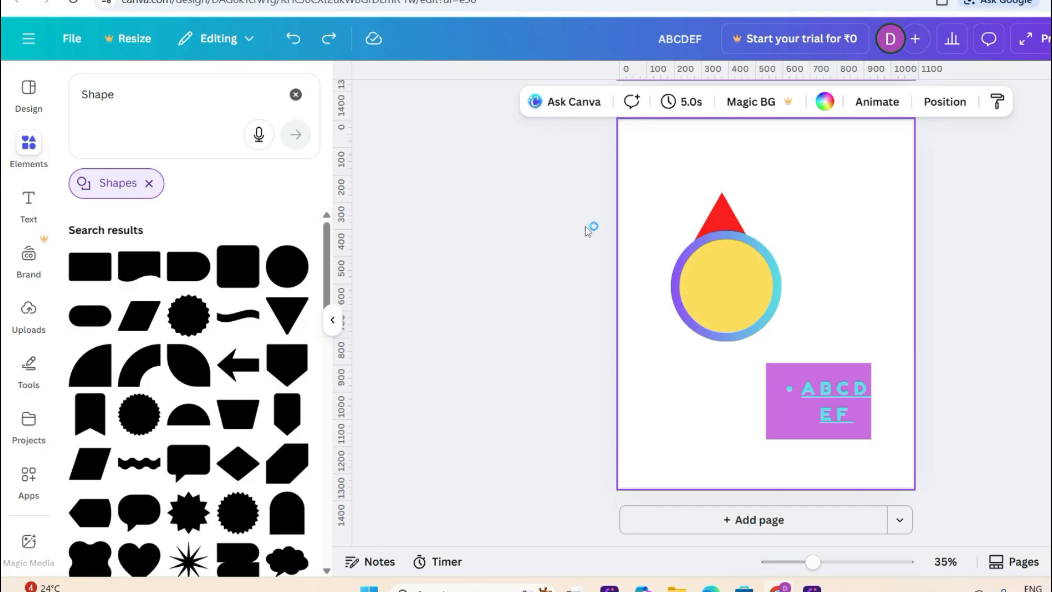
left_click(327, 40)
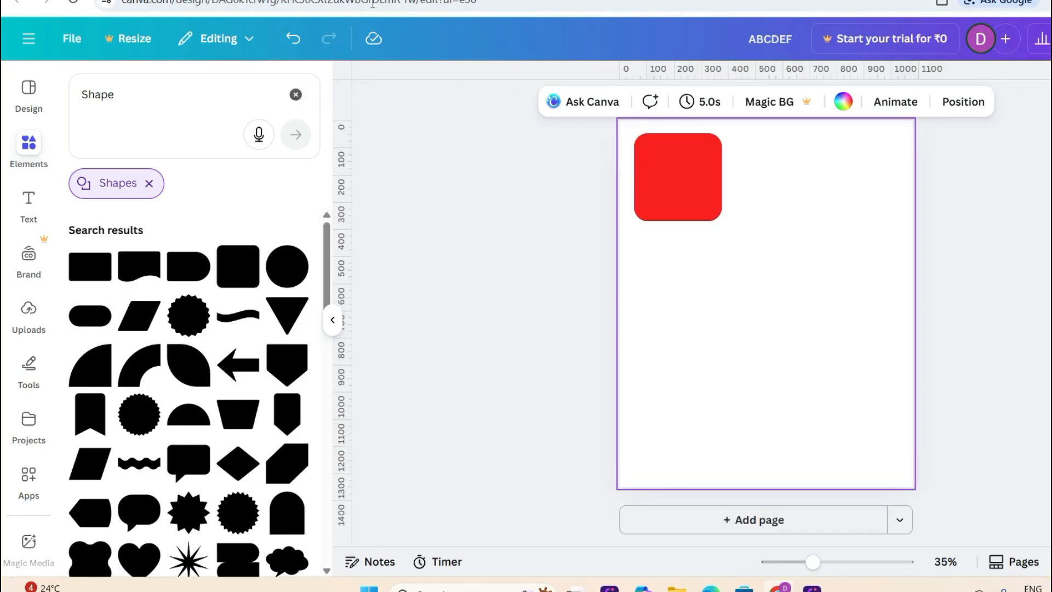
left_click(294, 38)
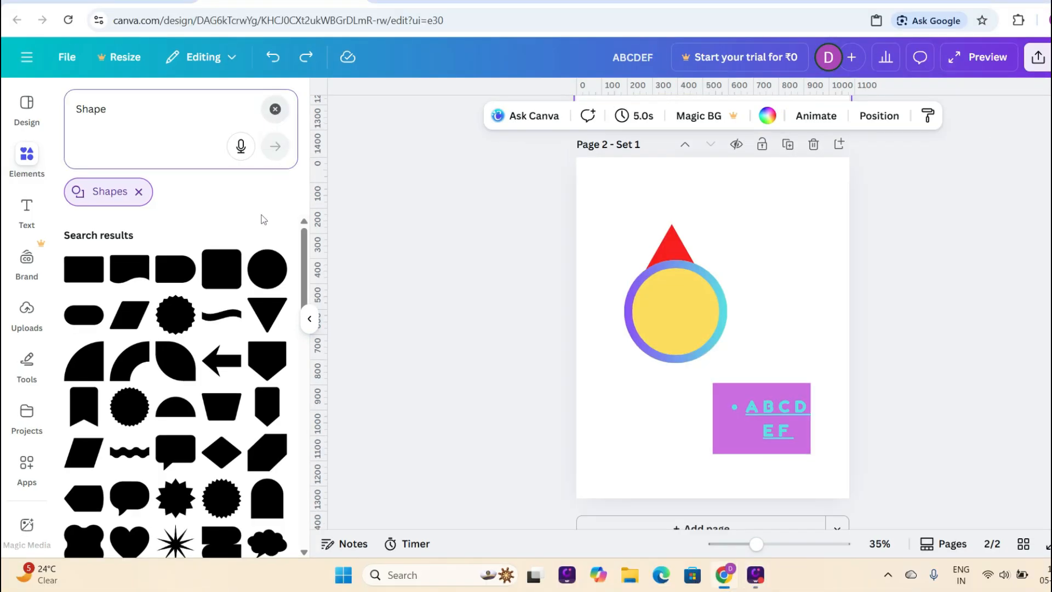
Step: Clear the Shape search, search the elements for Line and show all line shapes
left_click(139, 191)
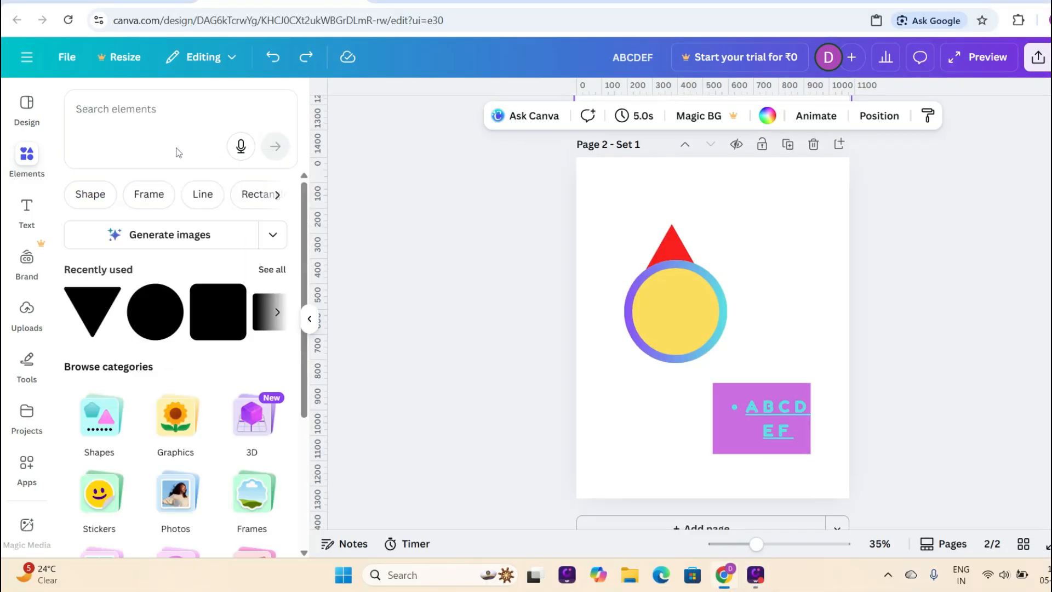
left_click(202, 194)
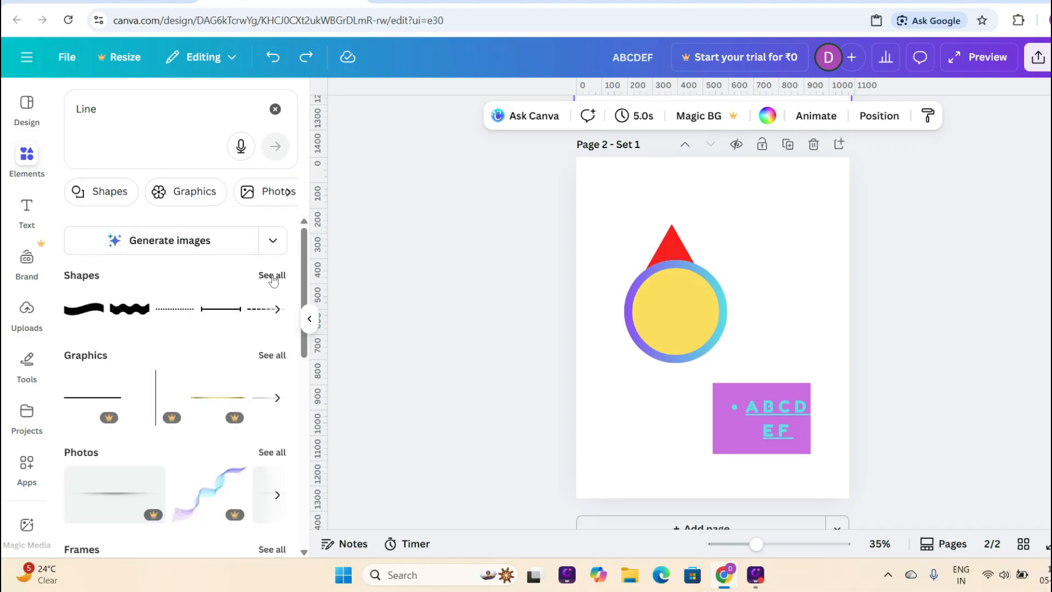
left_click(273, 276)
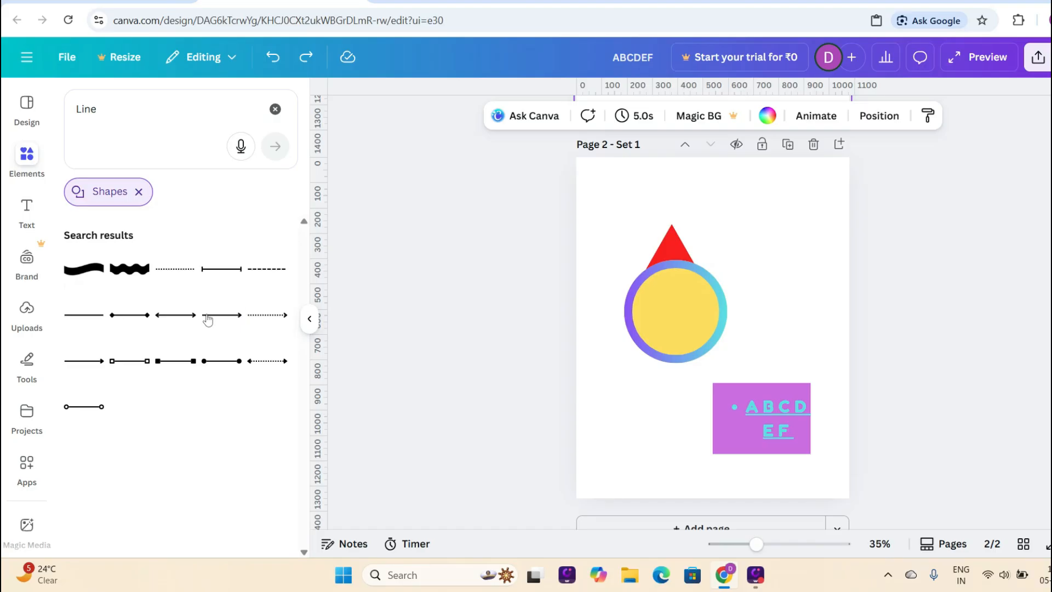
Step: Add a plain solid line to page 2 and move it to the empty area near the page's upper right
left_click(85, 316)
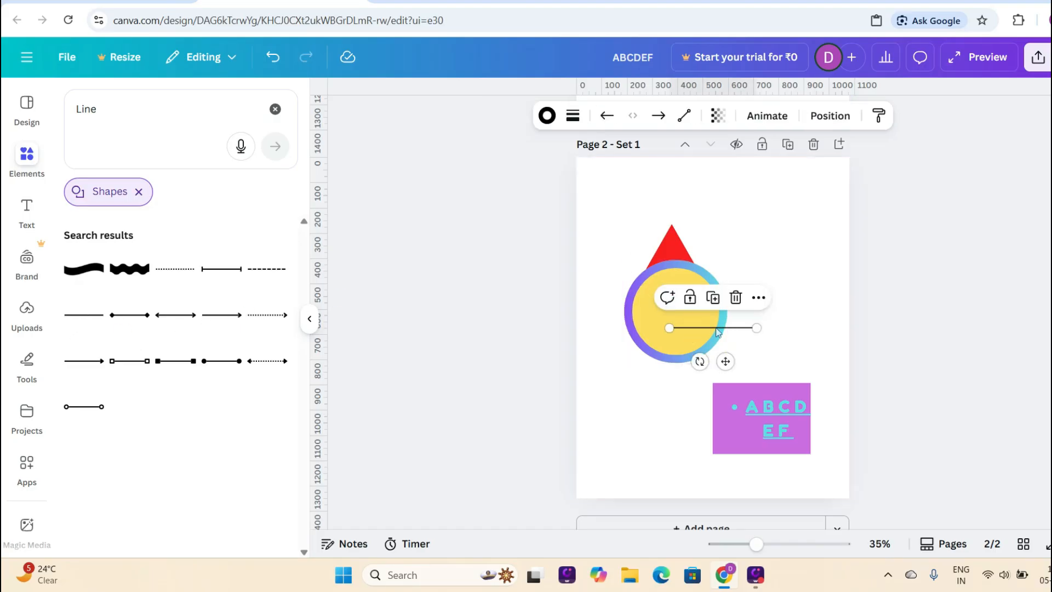
left_click_drag(717, 328, 750, 189)
scroll(740, 329, "up", 3)
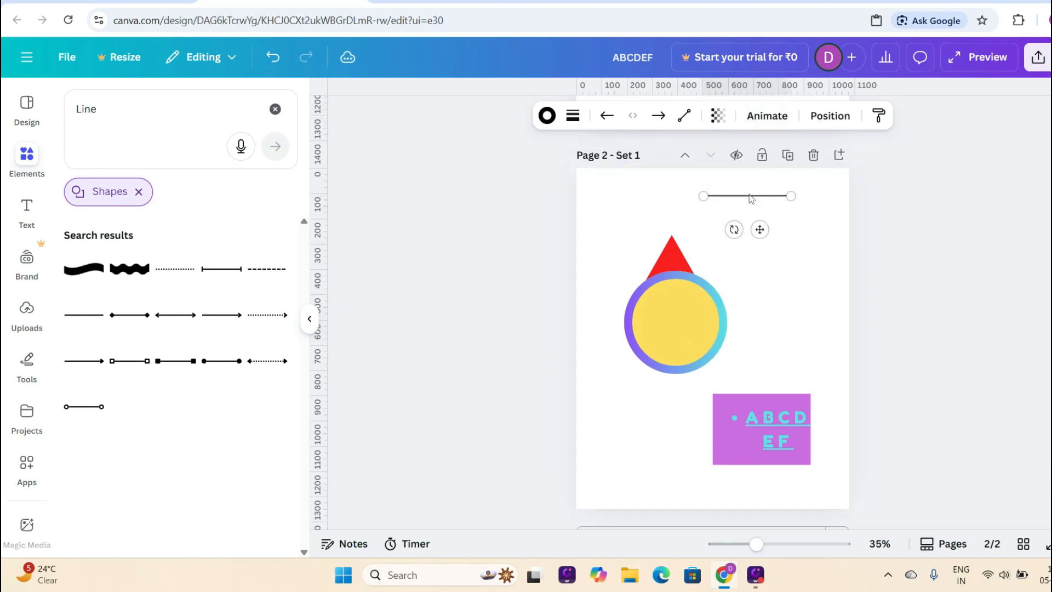
Step: Move the plain line from page 2 onto the empty area of page 1 below the red rounded square
left_click_drag(752, 329, 741, 201)
scroll(745, 258, "down", 1)
scroll(745, 264, "up", 2)
left_click_drag(748, 304, 731, 207)
scroll(734, 299, "up", 3)
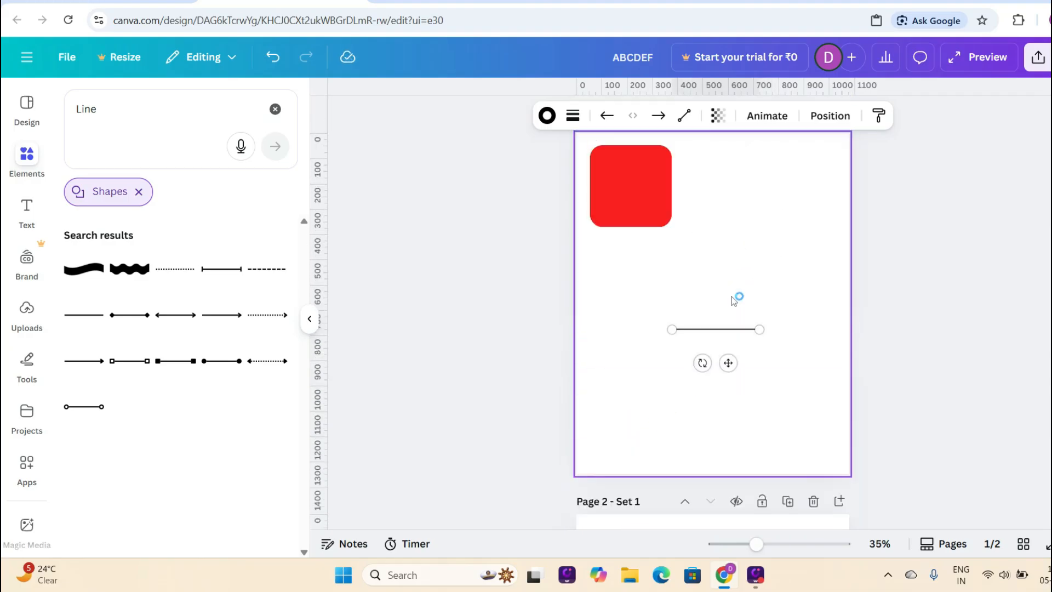
Step: Delete the red rounded square from page 1 and move the line up to above the page's middle
scroll(734, 299, "up", 1)
left_click(653, 221)
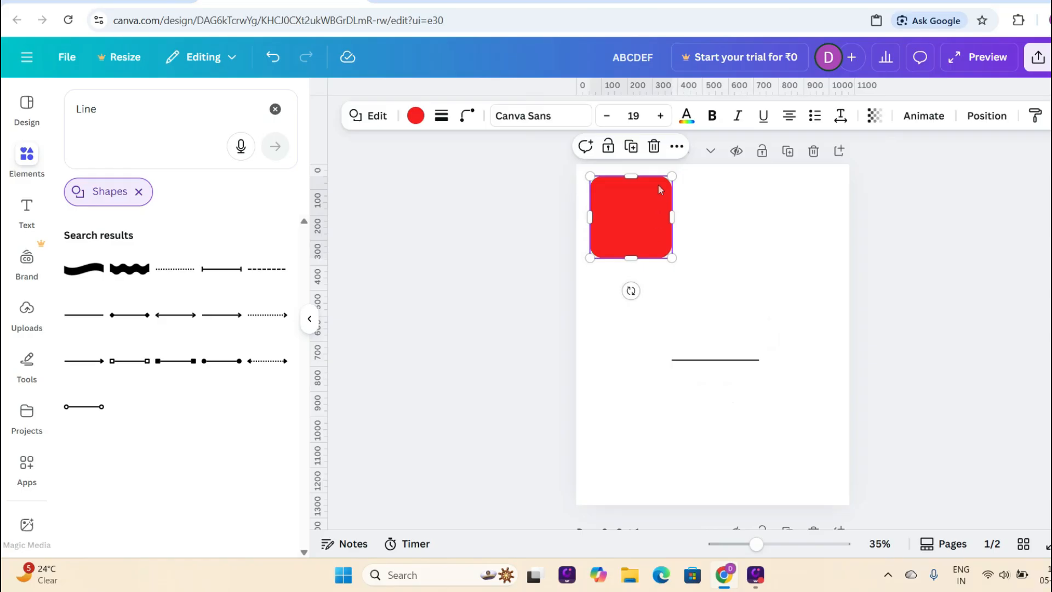
left_click(653, 146)
left_click_drag(725, 364, 720, 292)
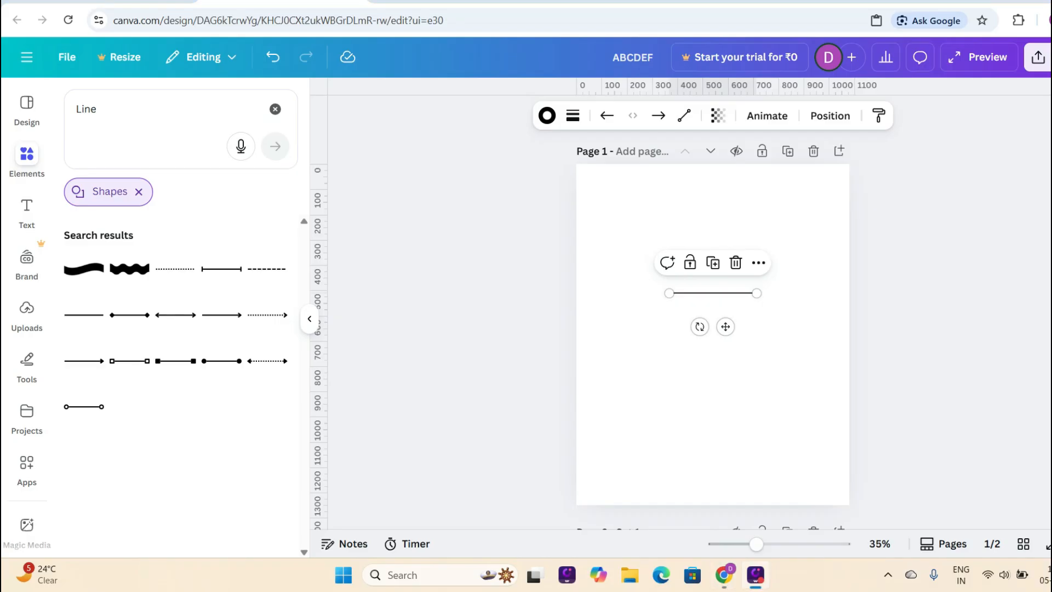
left_click(907, 175)
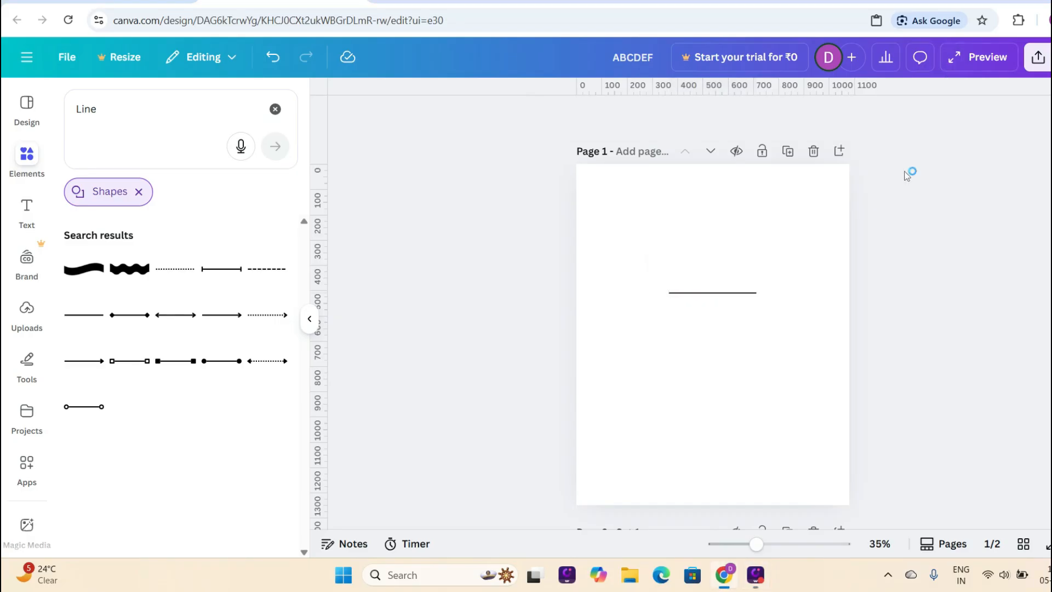
Step: Recolour the line's stroke green first, and settle on dark blue from the default solid colours
left_click(737, 295)
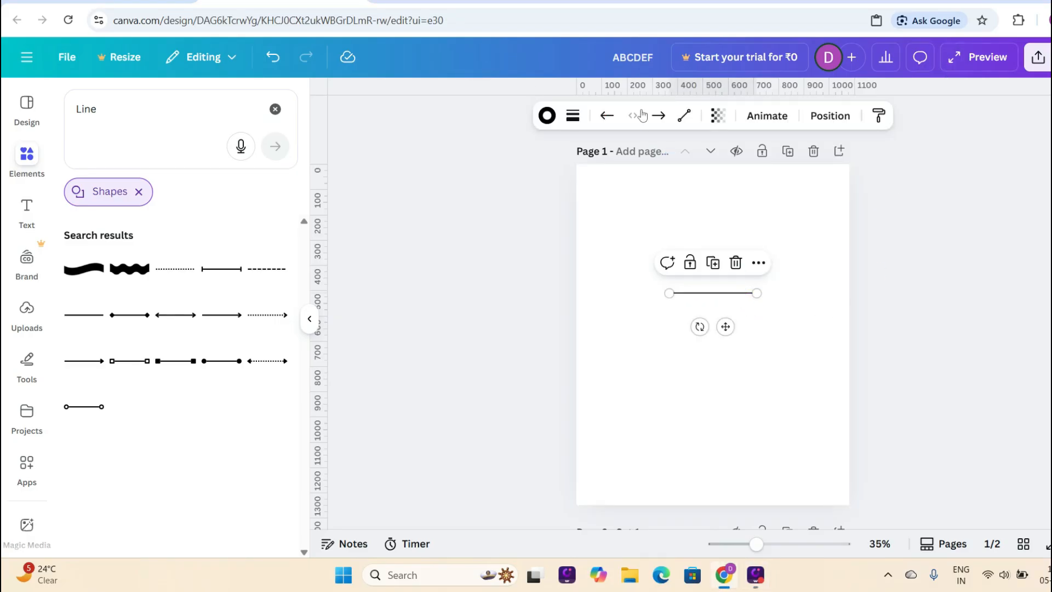
left_click(544, 118)
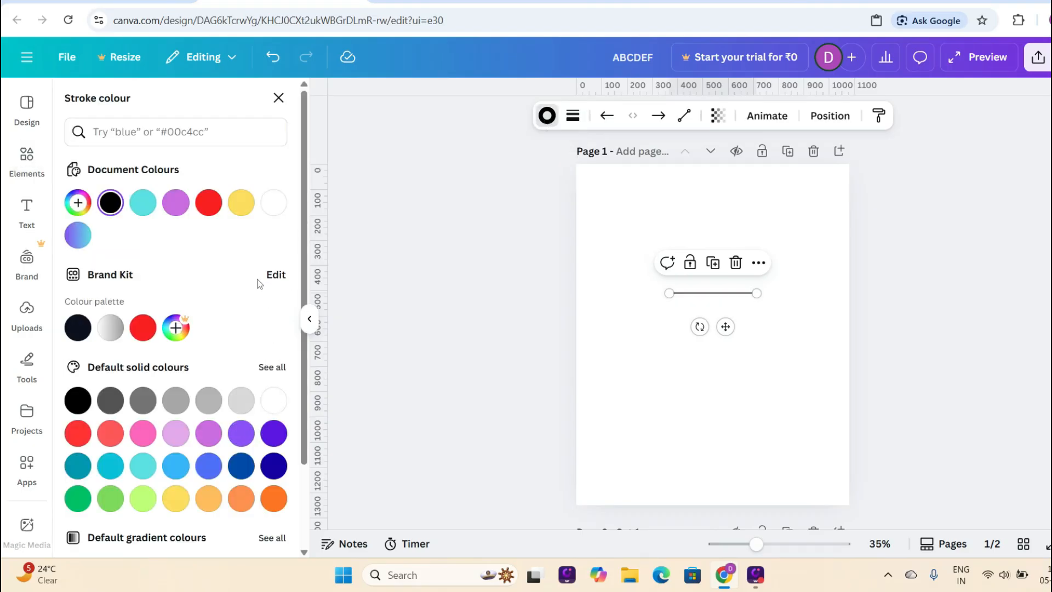
left_click(83, 501)
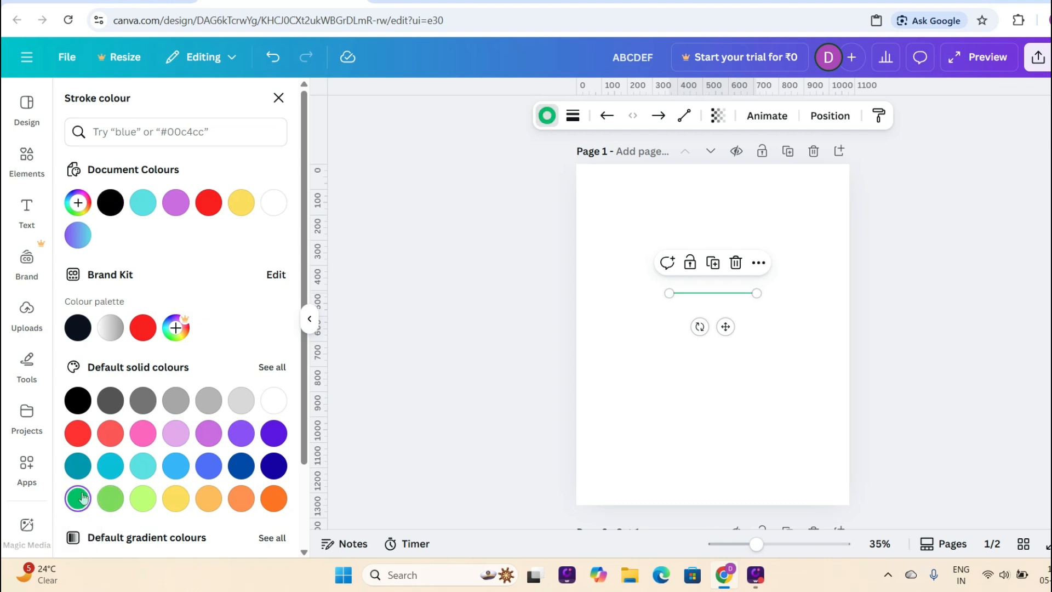
left_click(274, 466)
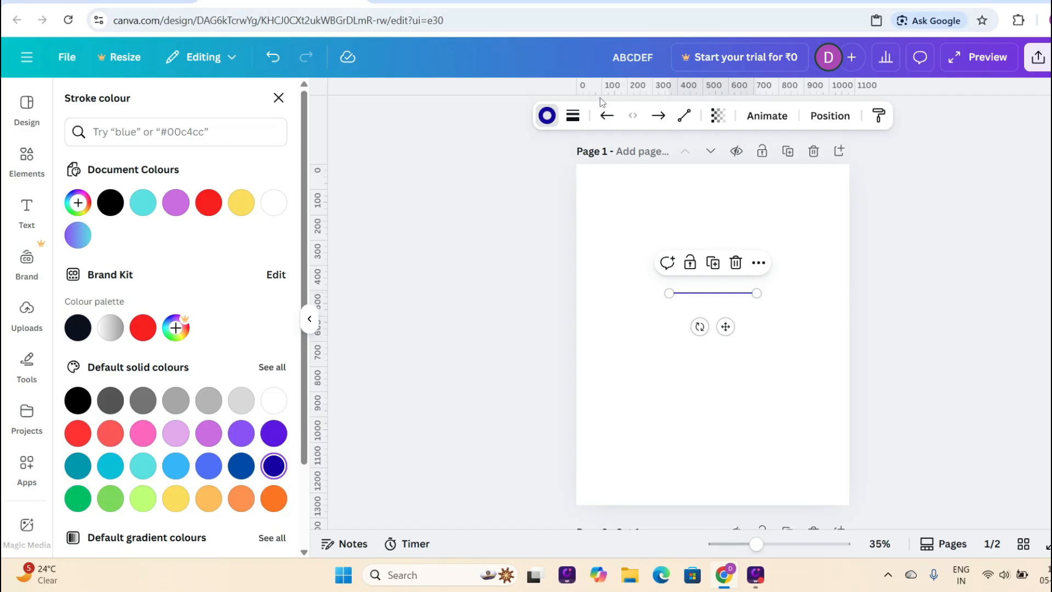
Step: Try a stroke weight of 1 and the long-dash style on the line, and return it to a solid stroke of weight 5
left_click(573, 116)
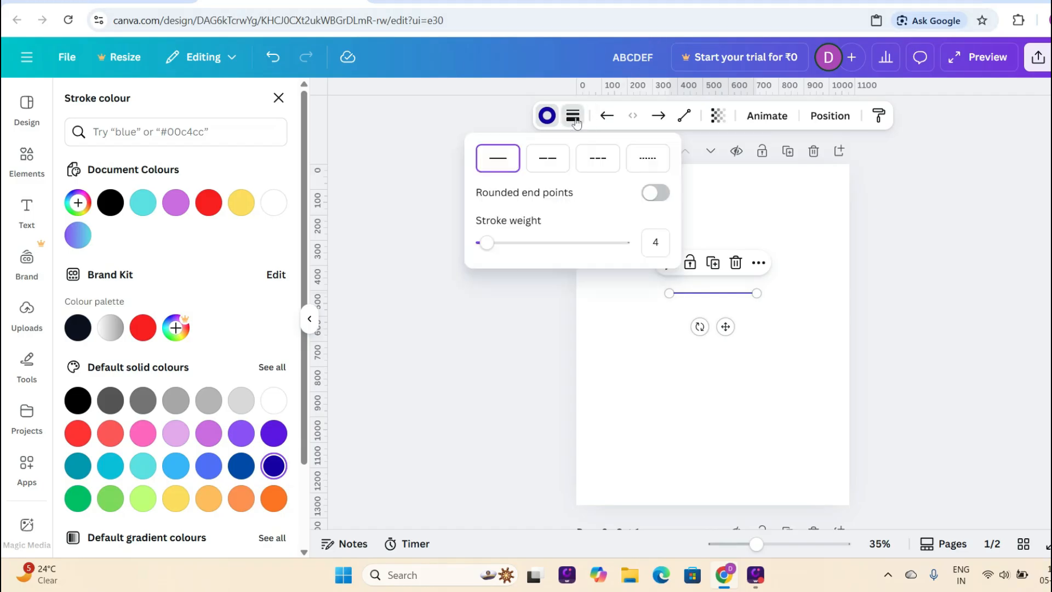
mouse_move(486, 242)
left_mouse_down()
mouse_move(537, 243)
mouse_move(562, 259)
mouse_move(627, 255)
mouse_move(488, 262)
mouse_move(590, 263)
mouse_move(451, 276)
left_mouse_up()
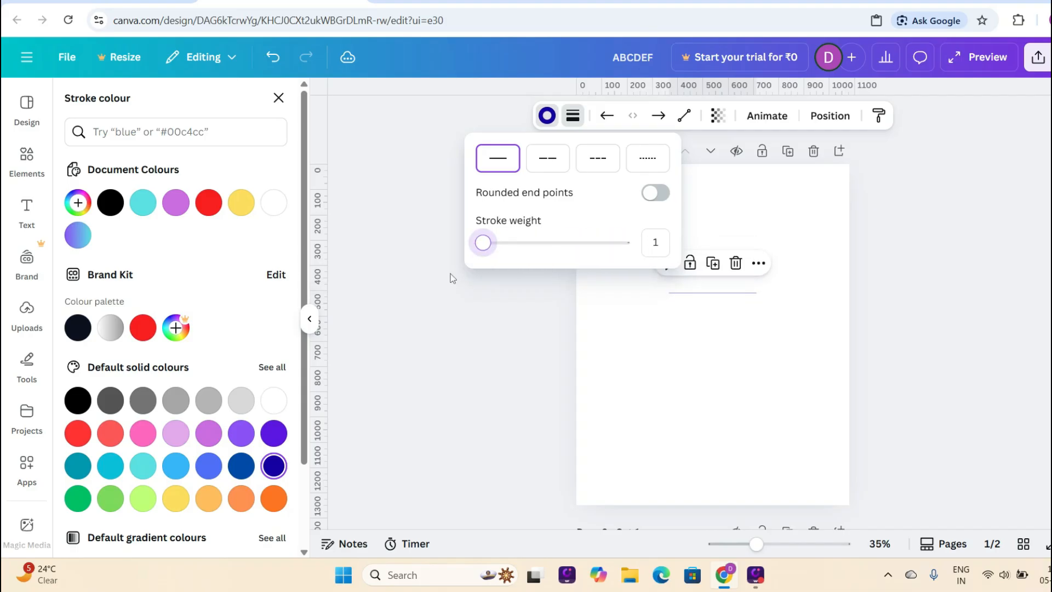
left_click(548, 159)
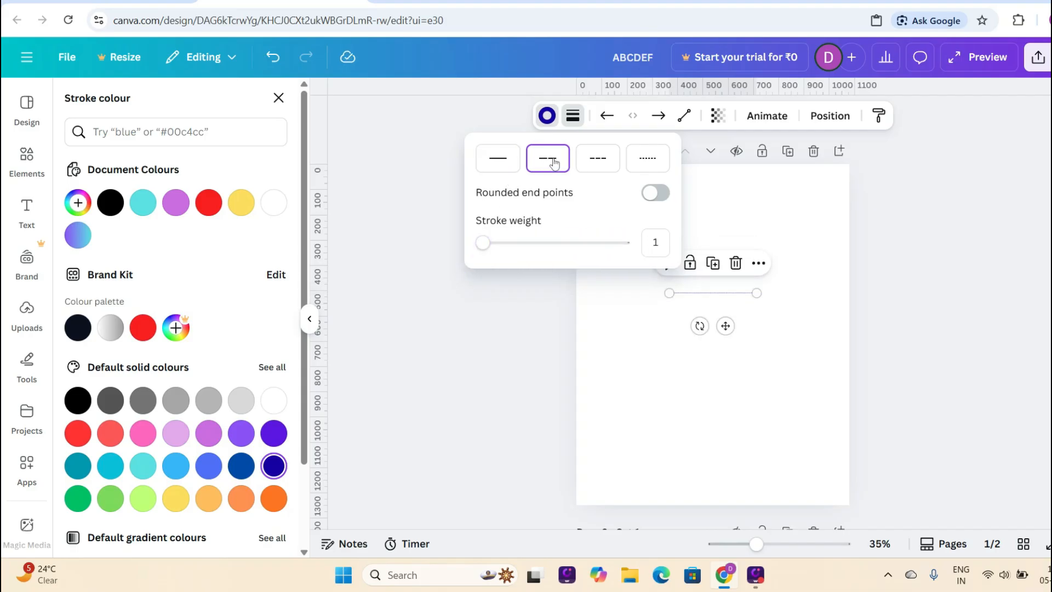
left_click_drag(482, 242, 490, 232)
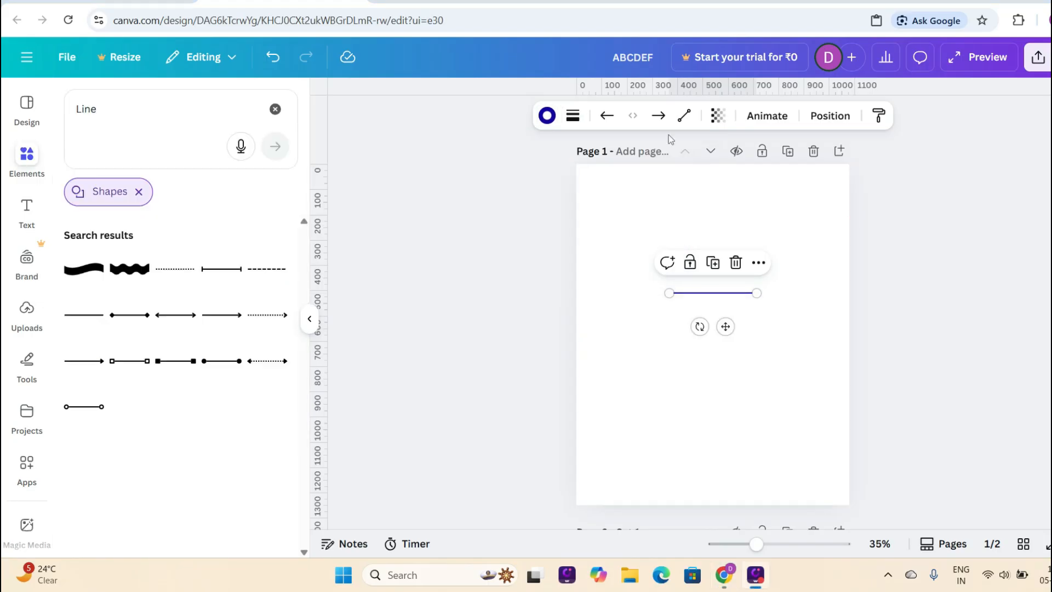
Step: Set the line's stroke weight to 14, turn on rounded end points and deselect the line
left_click(573, 116)
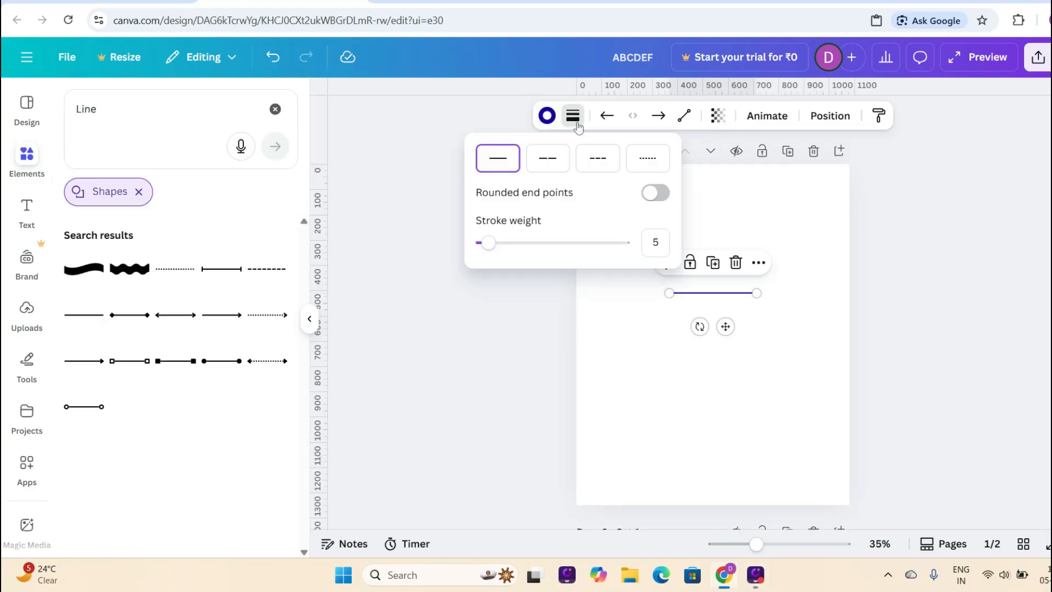
left_click_drag(488, 242, 501, 242)
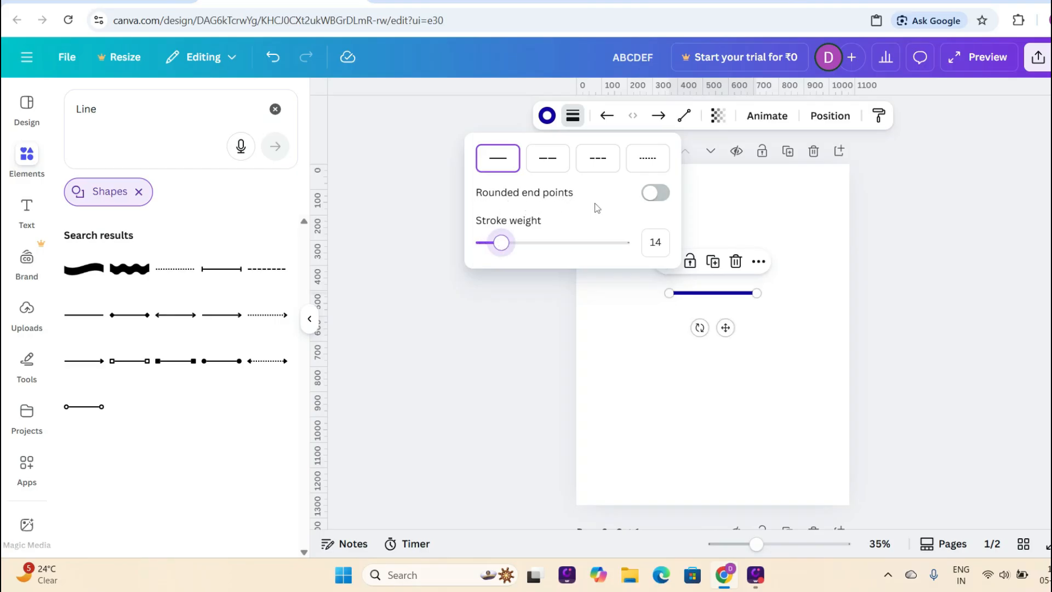
left_click(661, 195)
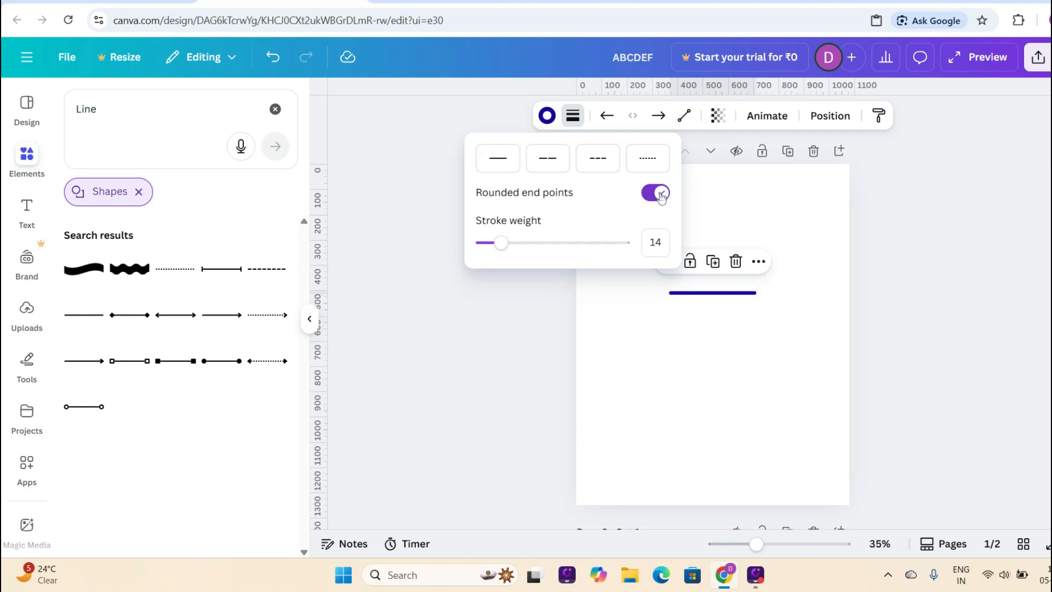
left_click(873, 231)
left_click(894, 253)
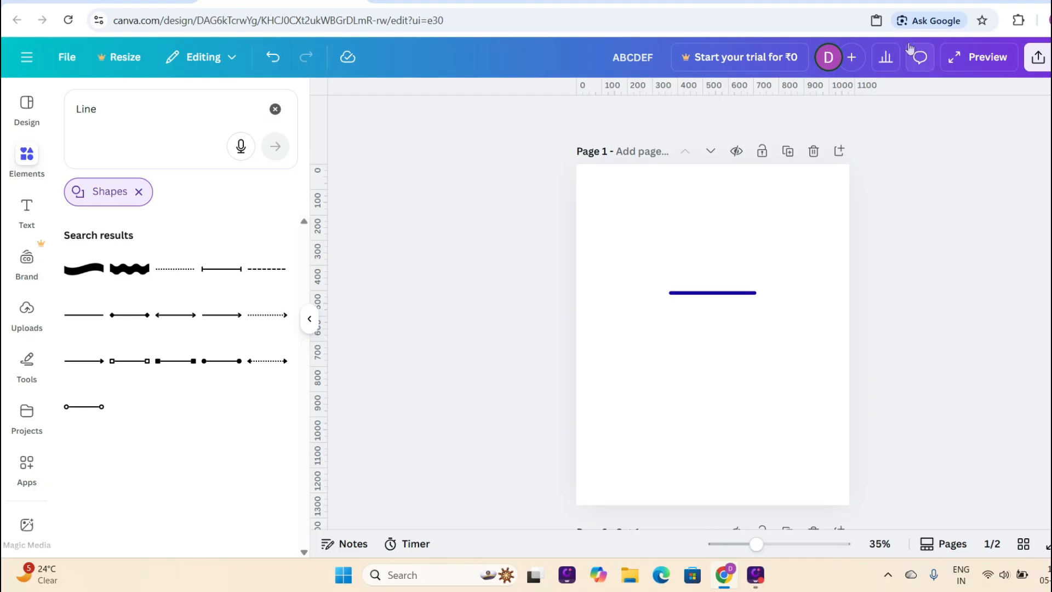
Step: Try the arrow, open circle and open square as the line start, and settle on the open diamond
left_click(745, 291)
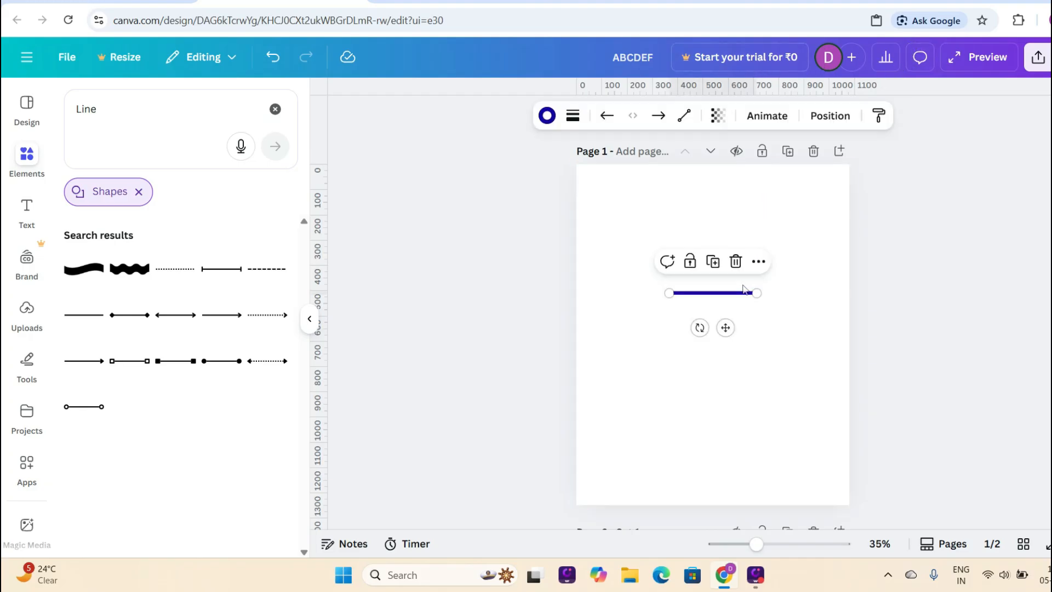
left_click(612, 119)
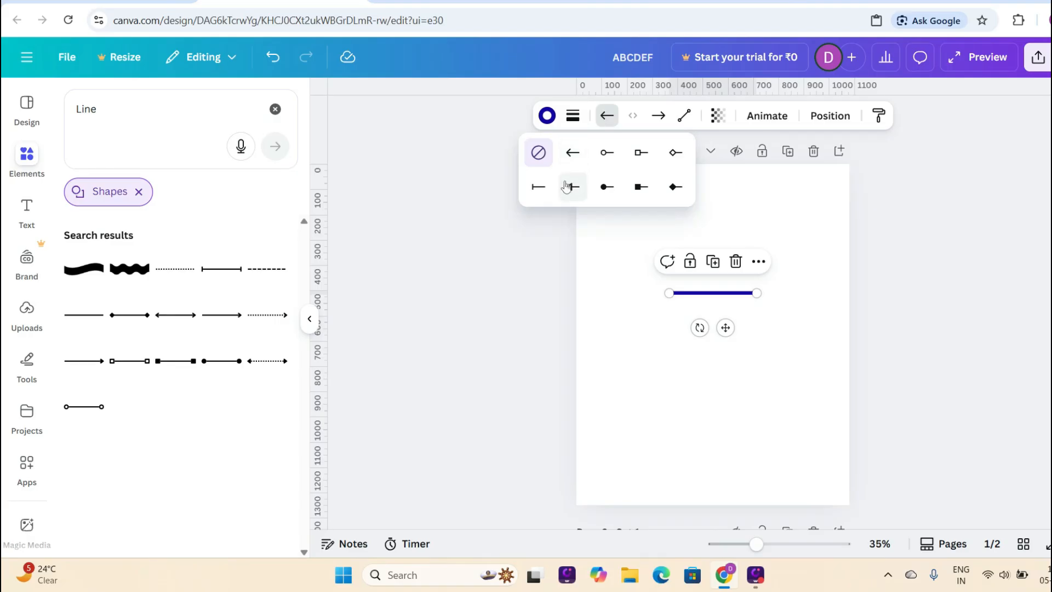
left_click(574, 154)
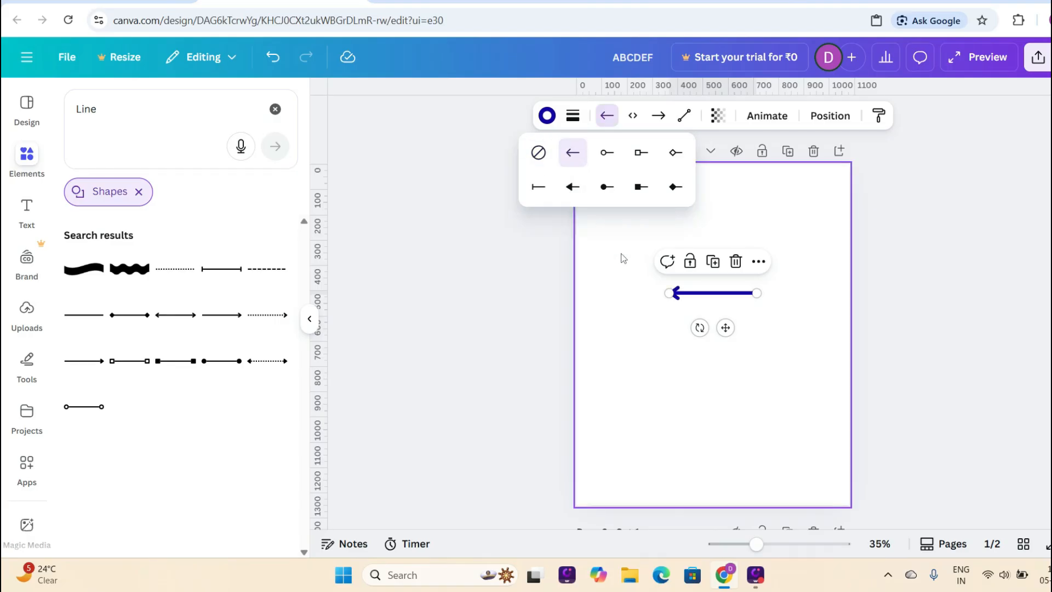
left_click(611, 156)
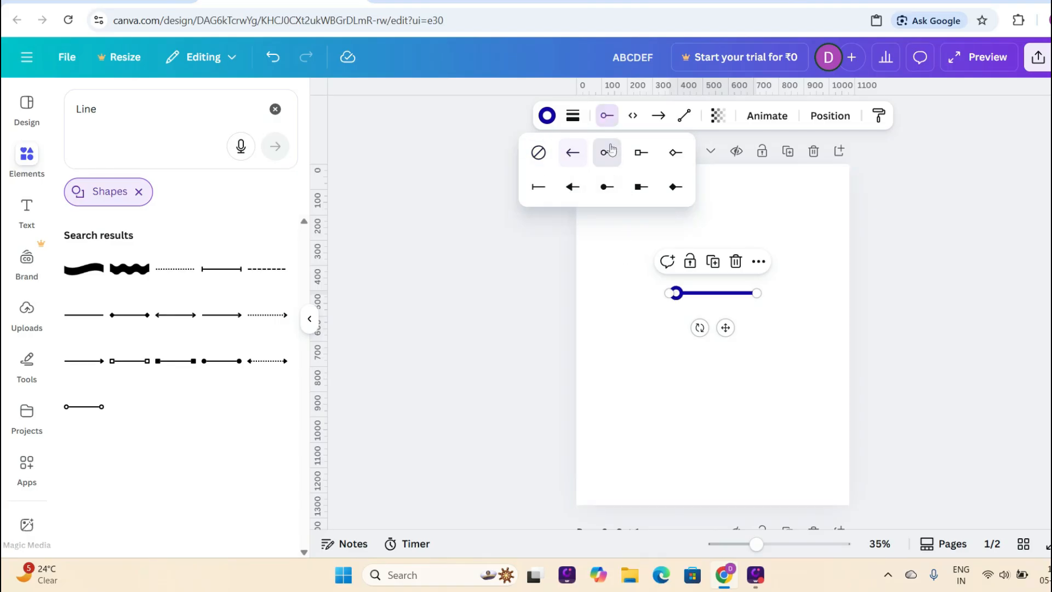
left_click(642, 156)
left_click(680, 155)
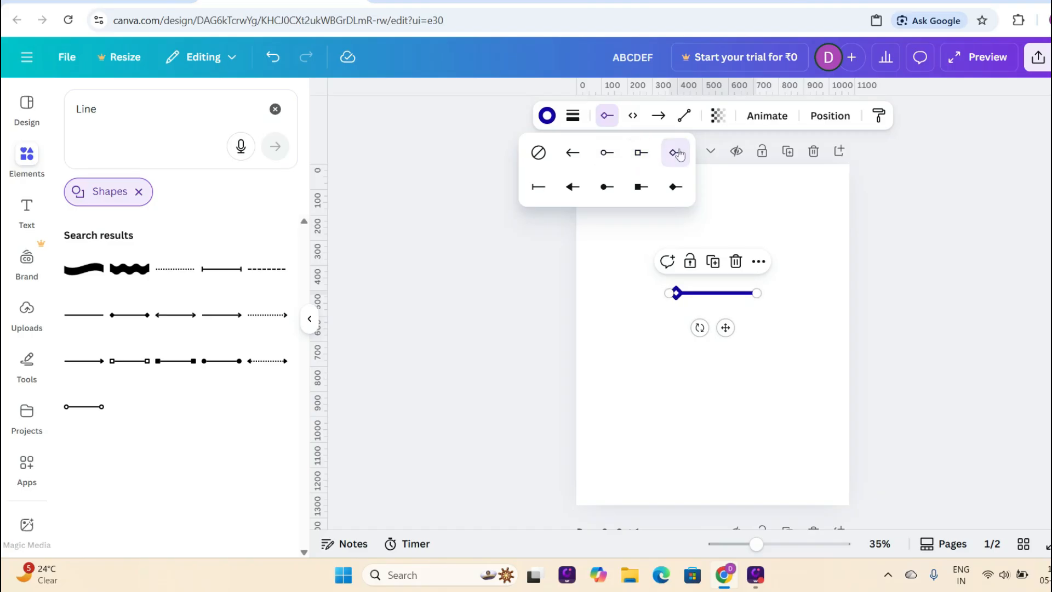
Step: Try the solid triangle, circle and square as the line end, and settle on the solid diamond
left_click(658, 115)
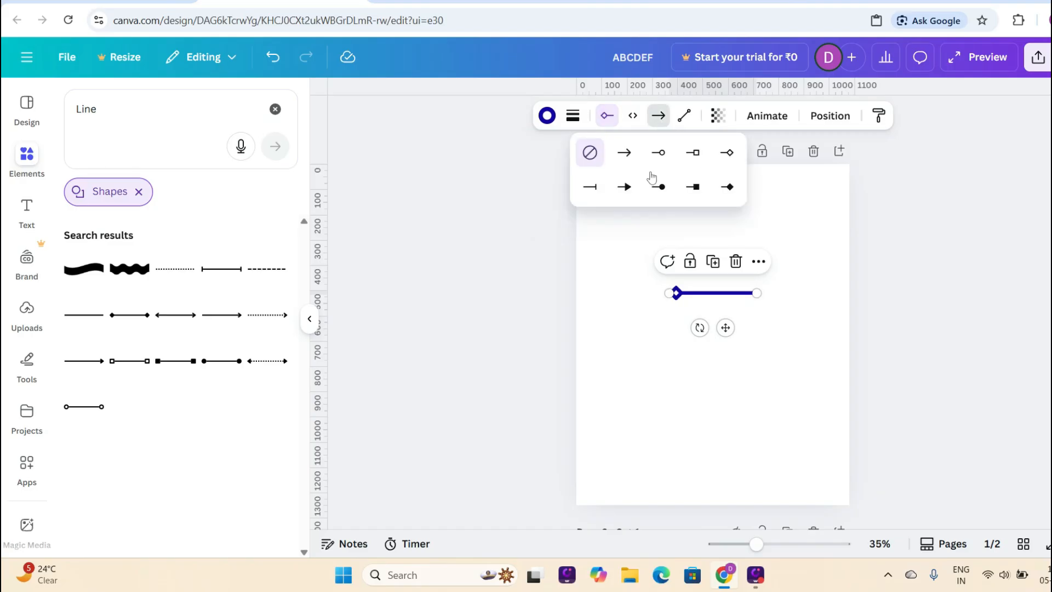
left_click(626, 191)
left_click(659, 187)
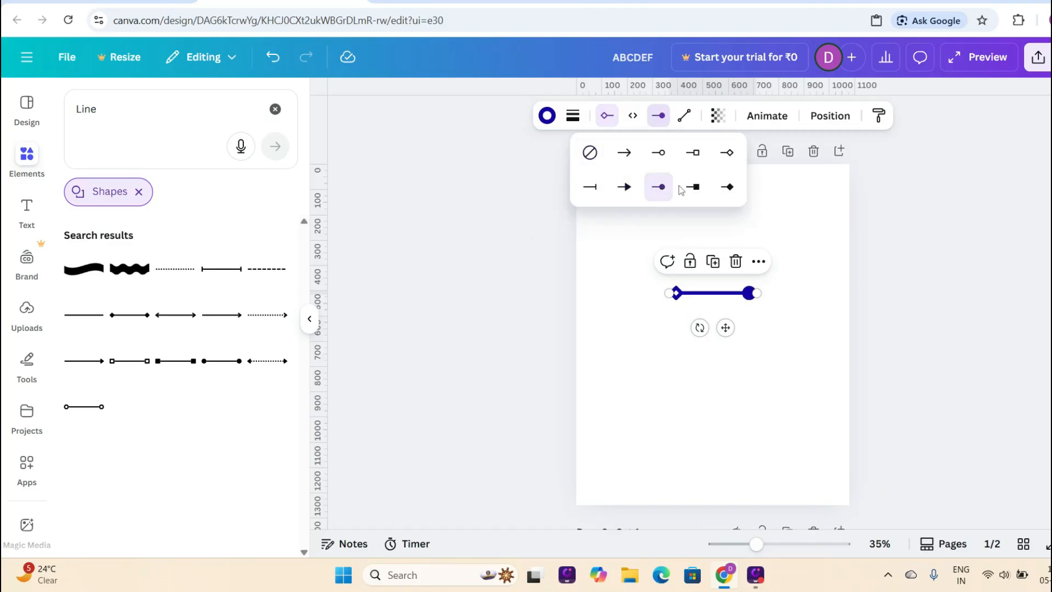
left_click(693, 187)
left_click(727, 189)
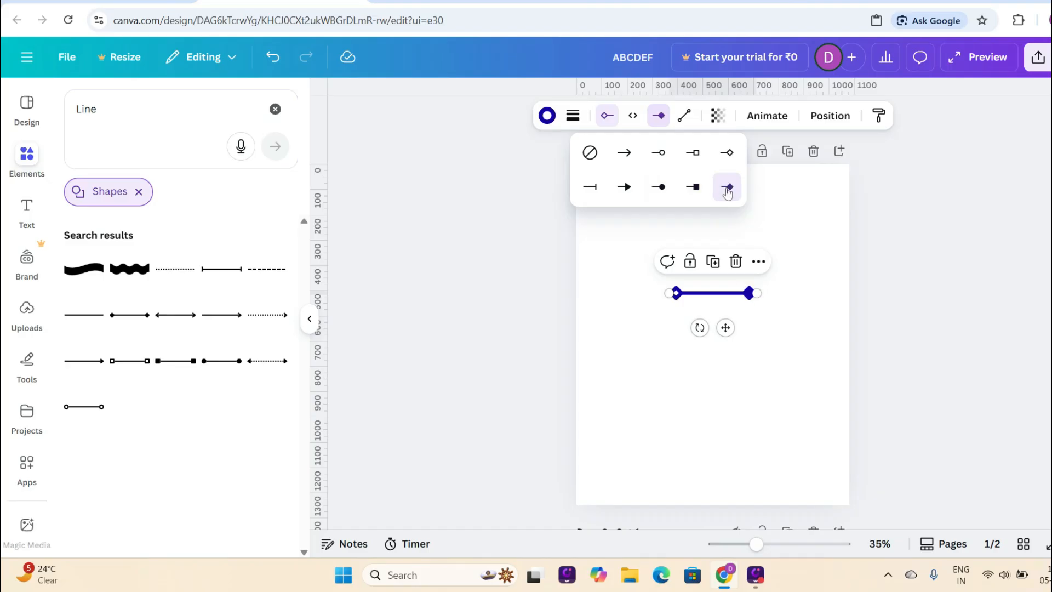
left_click(781, 283)
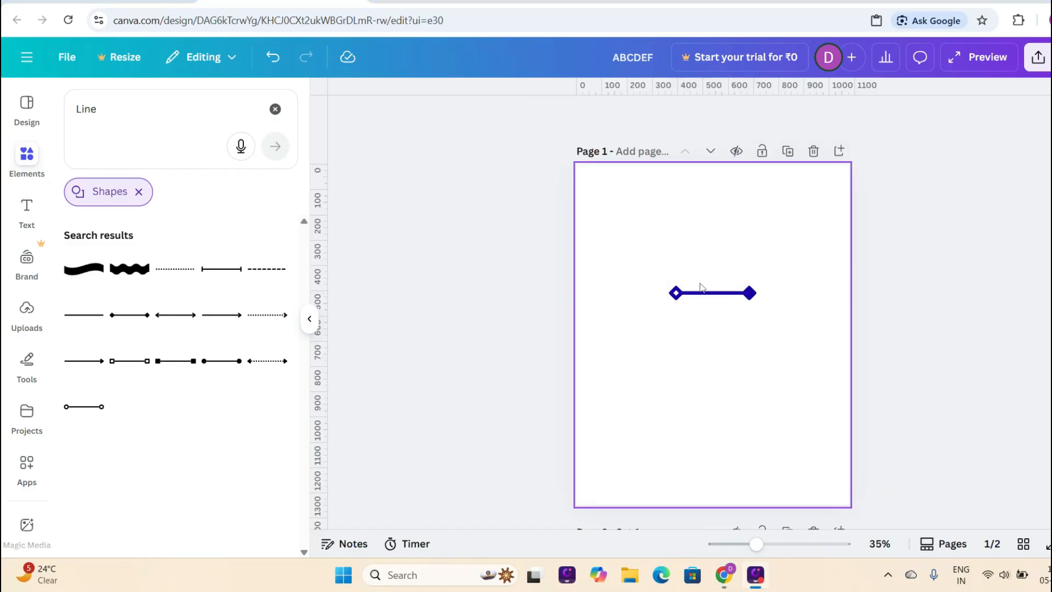
Step: Lengthen the diamond-ended line, tilt it upward to the right and place it in the upper part of page 1
left_click_drag(735, 297, 670, 294)
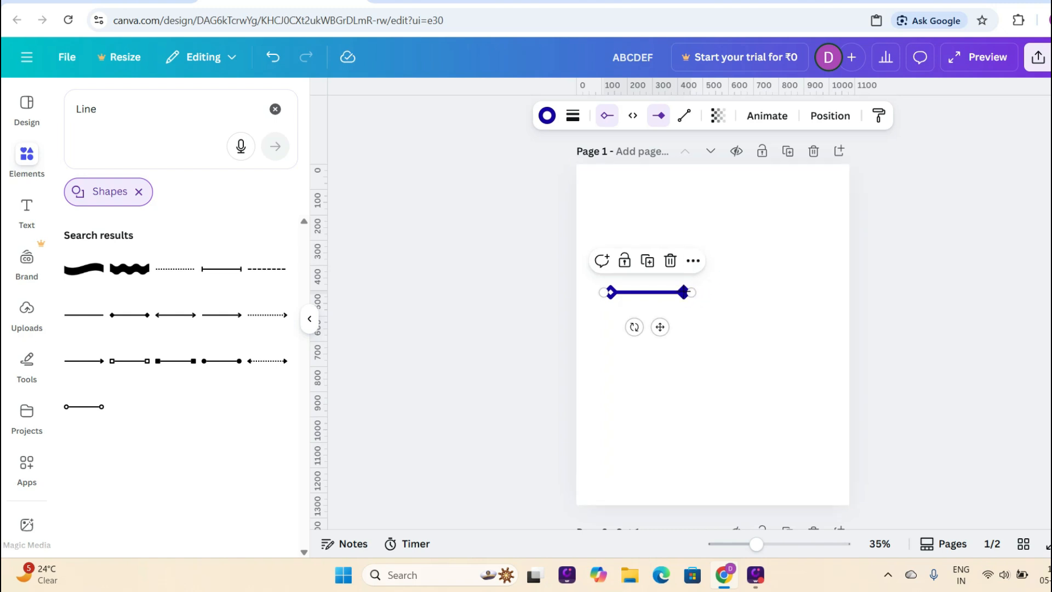
left_click_drag(689, 291, 784, 243)
mouse_move(603, 289)
left_mouse_down()
mouse_move(623, 353)
mouse_move(608, 252)
mouse_move(616, 311)
mouse_move(614, 289)
left_mouse_up()
left_click_drag(705, 264, 713, 235)
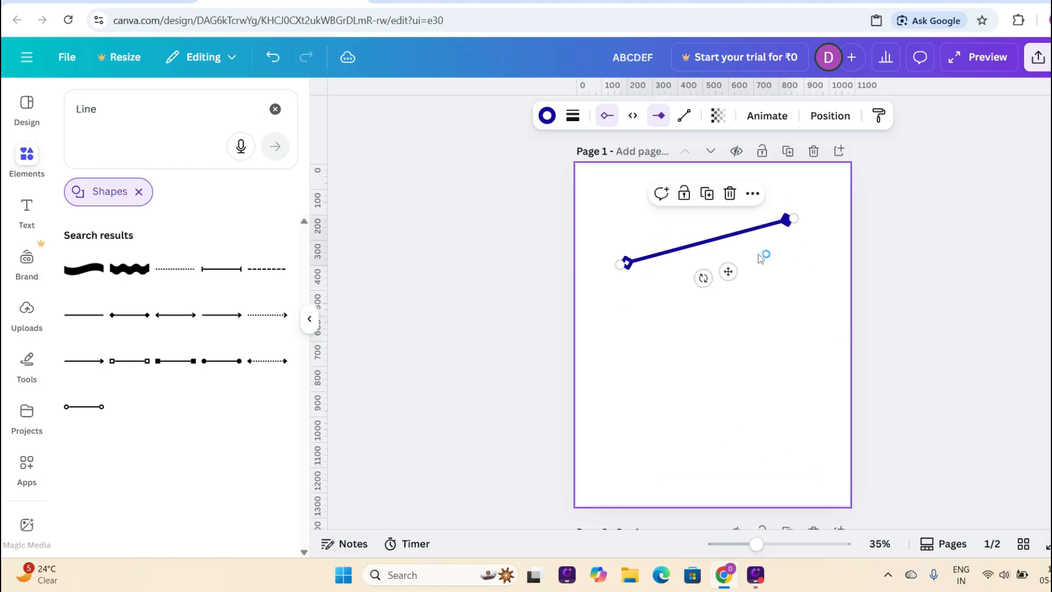
Step: Swap the line's start and end markers back and forth, finishing with the solid diamond on the upper end
left_click(631, 117)
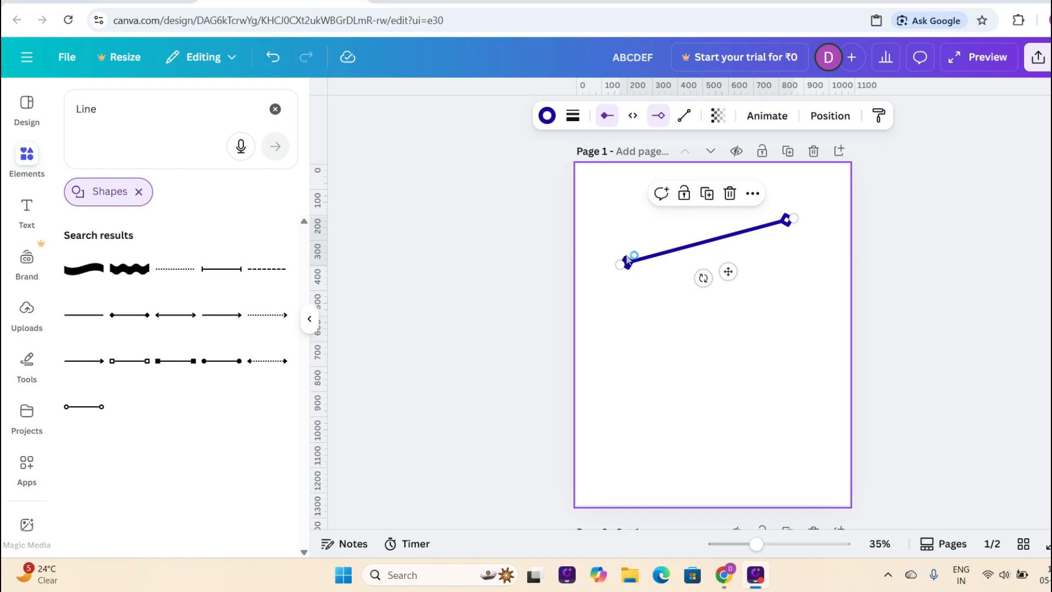
left_click(633, 120)
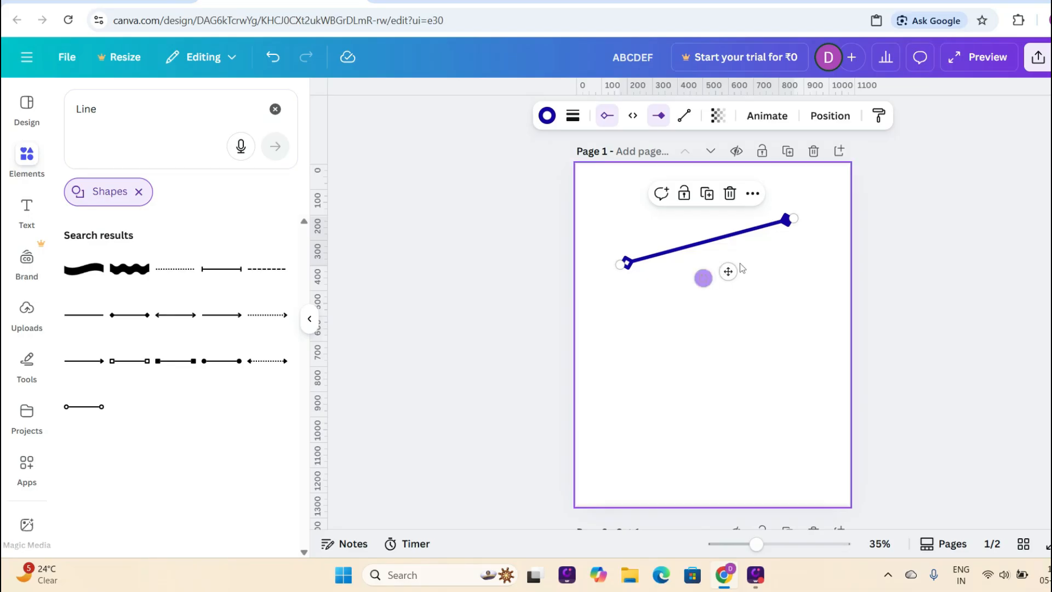
left_click(633, 119)
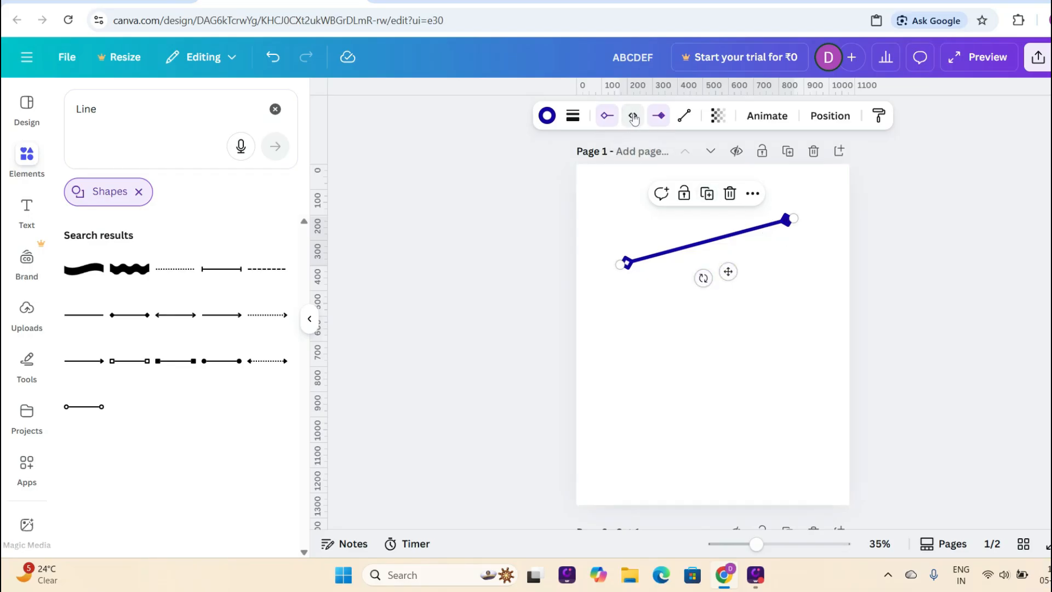
left_click(633, 115)
left_click(634, 118)
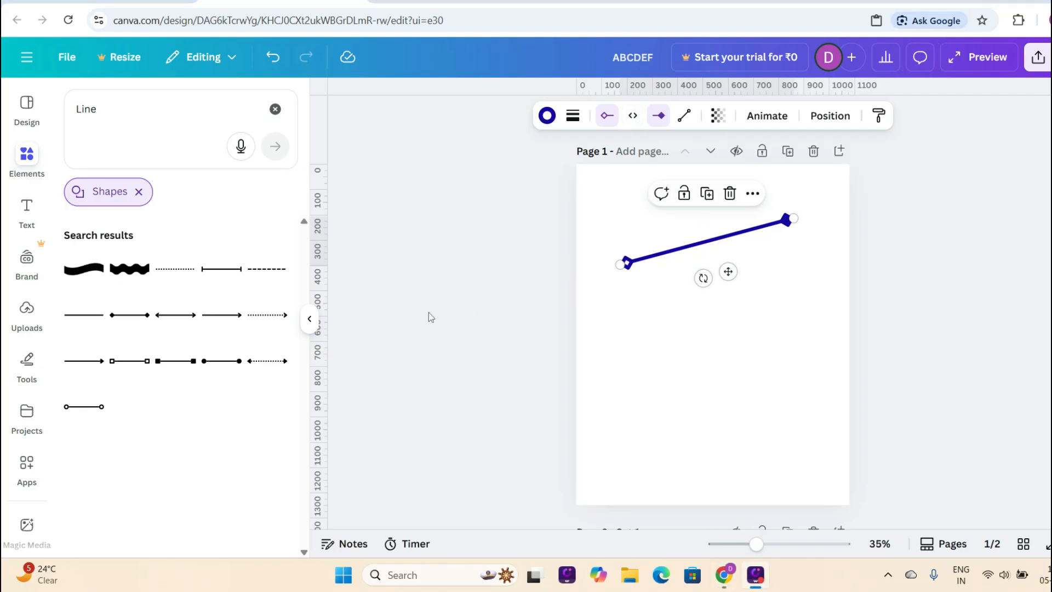
Step: Add a second plain solid line below the tilted one on page 1 and change its line type to Elbowed
left_click(96, 315)
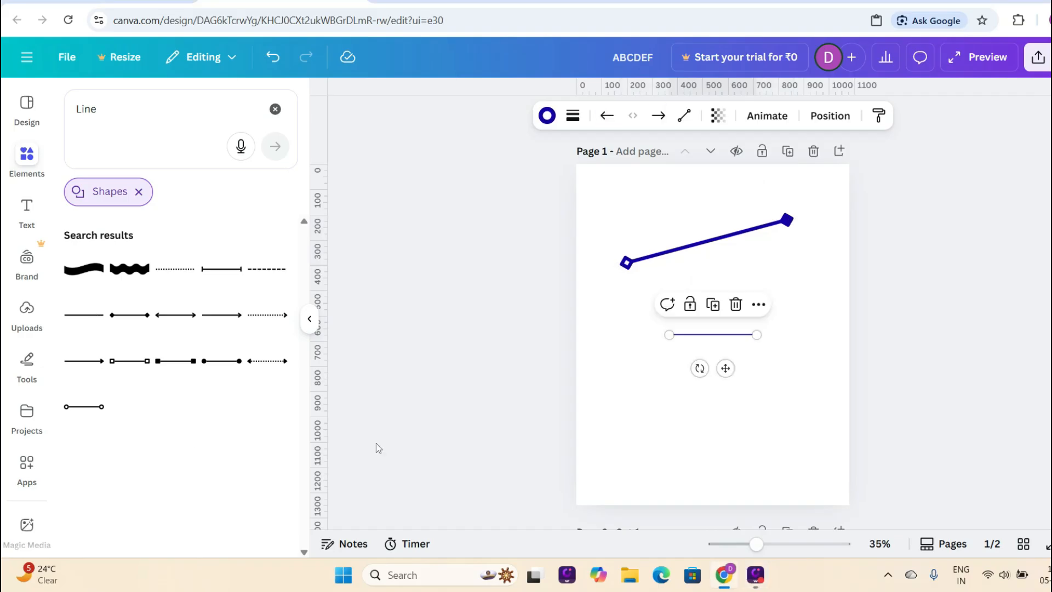
left_click(685, 116)
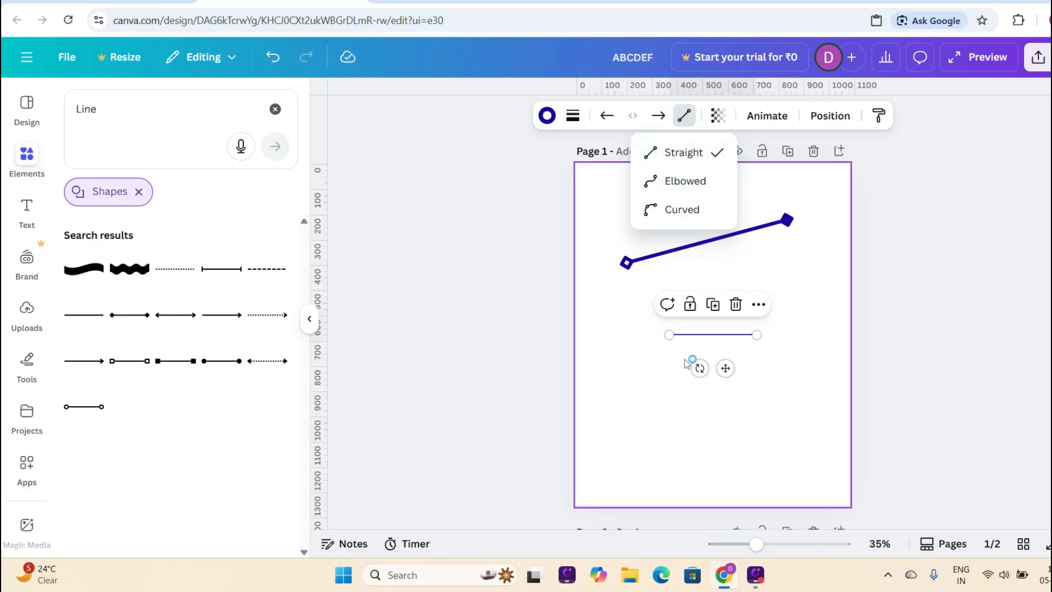
left_click(689, 187)
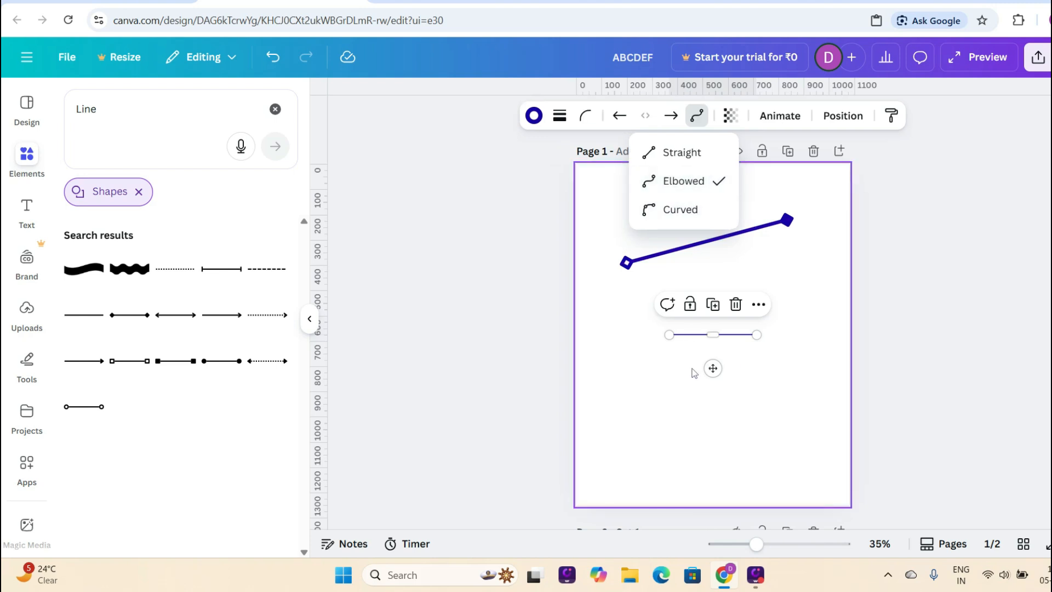
Step: Bend the elbowed line into a wide, open box below its endpoints, with stepped shoulders on both sides
left_click_drag(711, 335, 745, 429)
left_click_drag(759, 381, 813, 379)
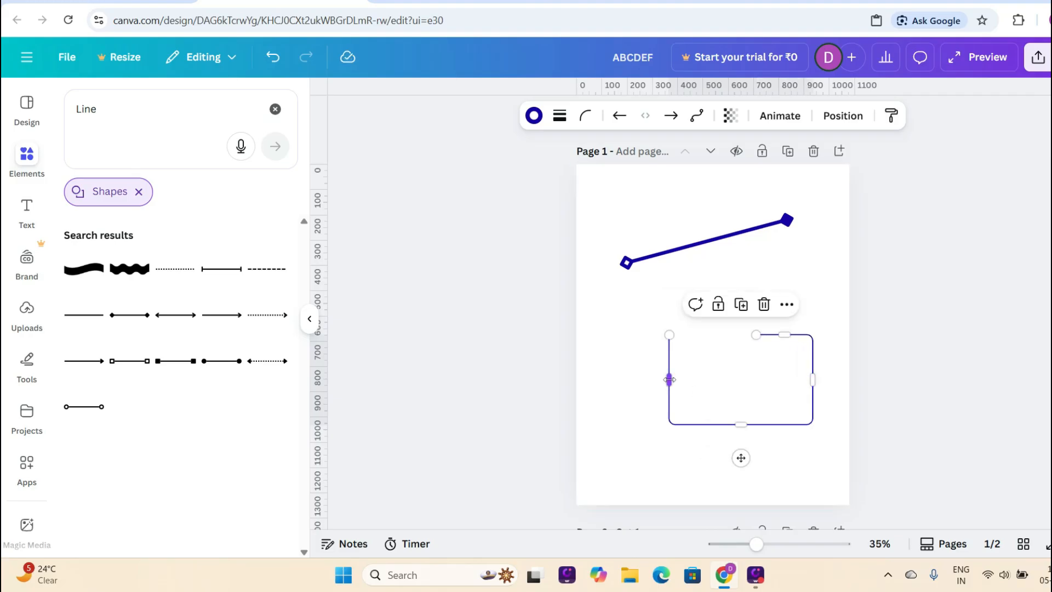
left_click_drag(668, 378, 625, 388)
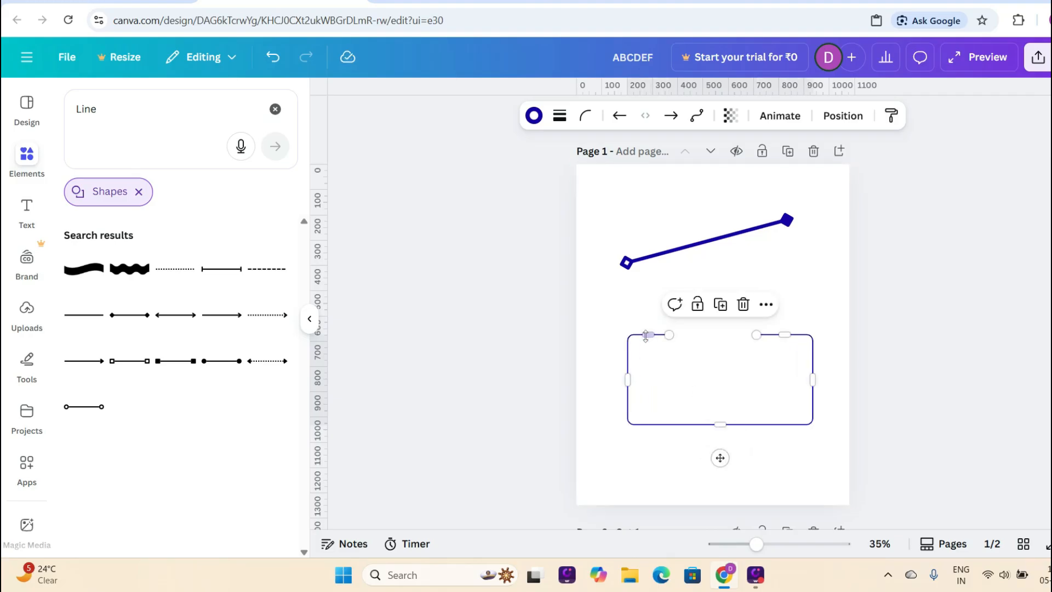
left_click_drag(648, 345, 648, 404)
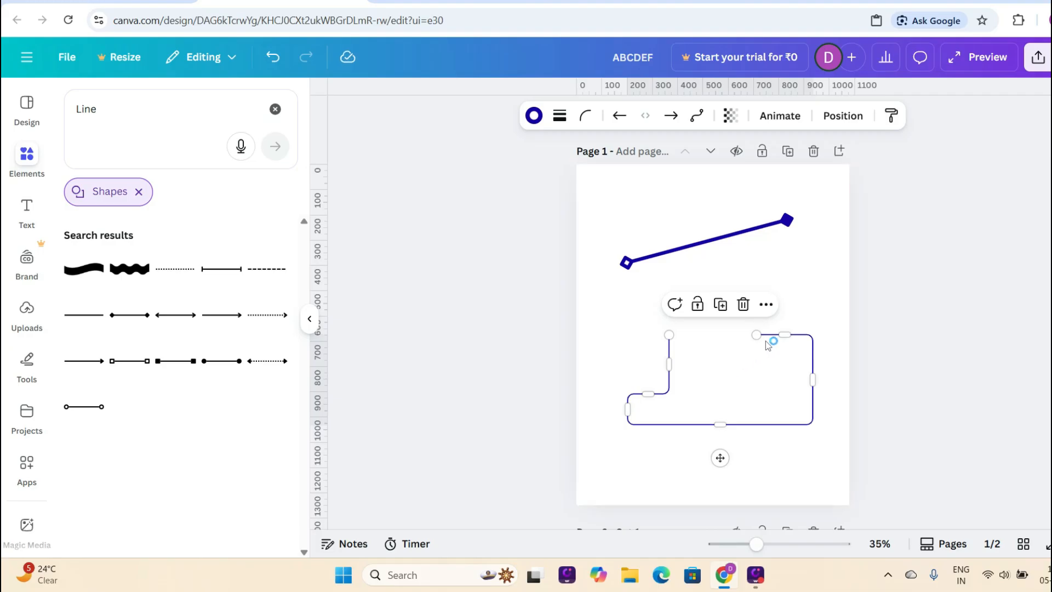
left_click_drag(782, 335, 778, 388)
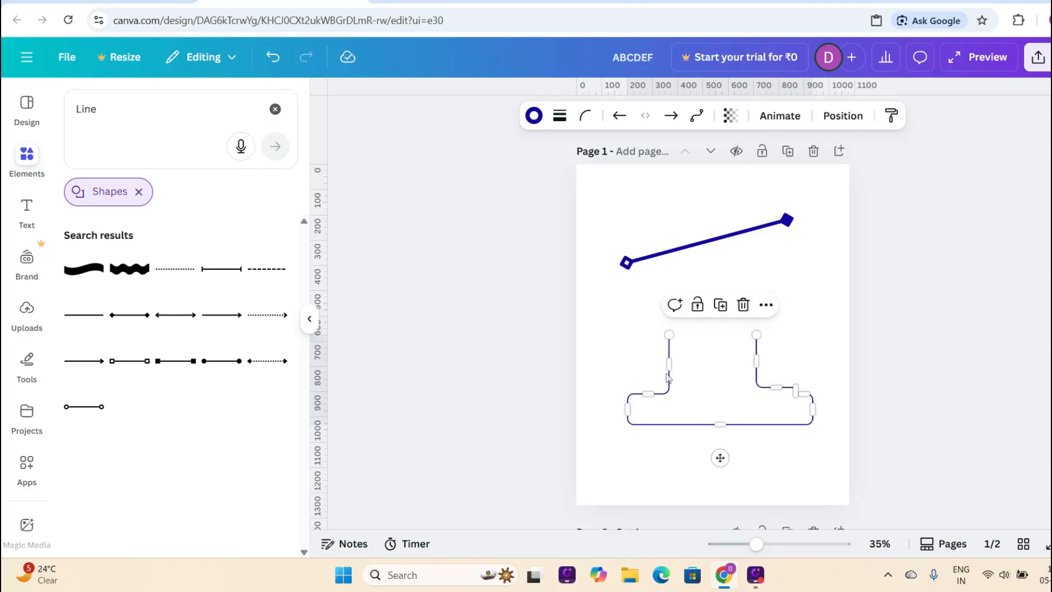
Step: Raise squared loops above both endpoints of the elbowed line, and deepen and narrow its lower section
left_click_drag(667, 362, 700, 283)
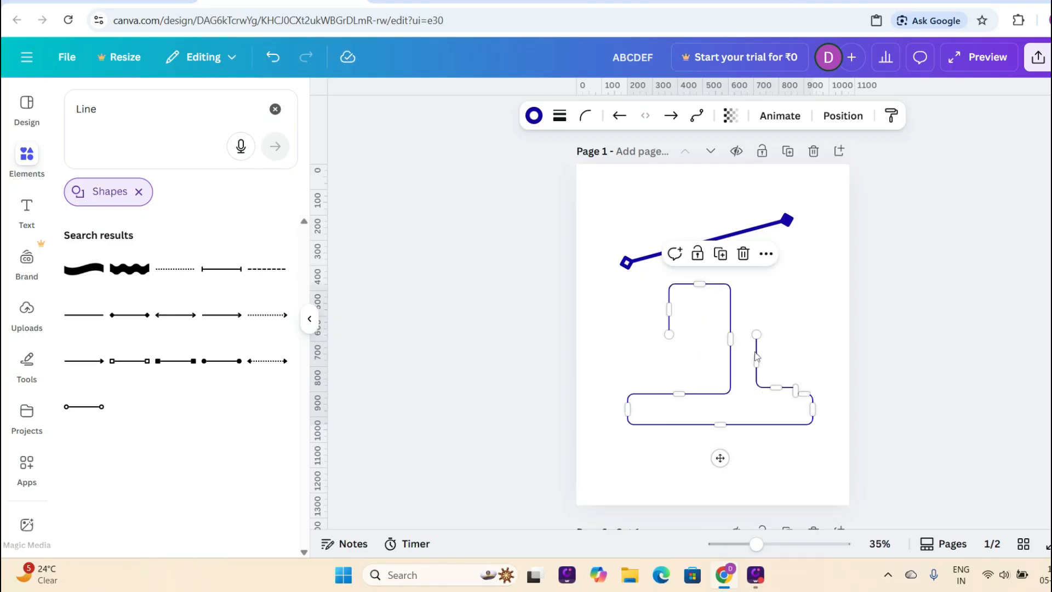
left_click_drag(756, 354, 791, 284)
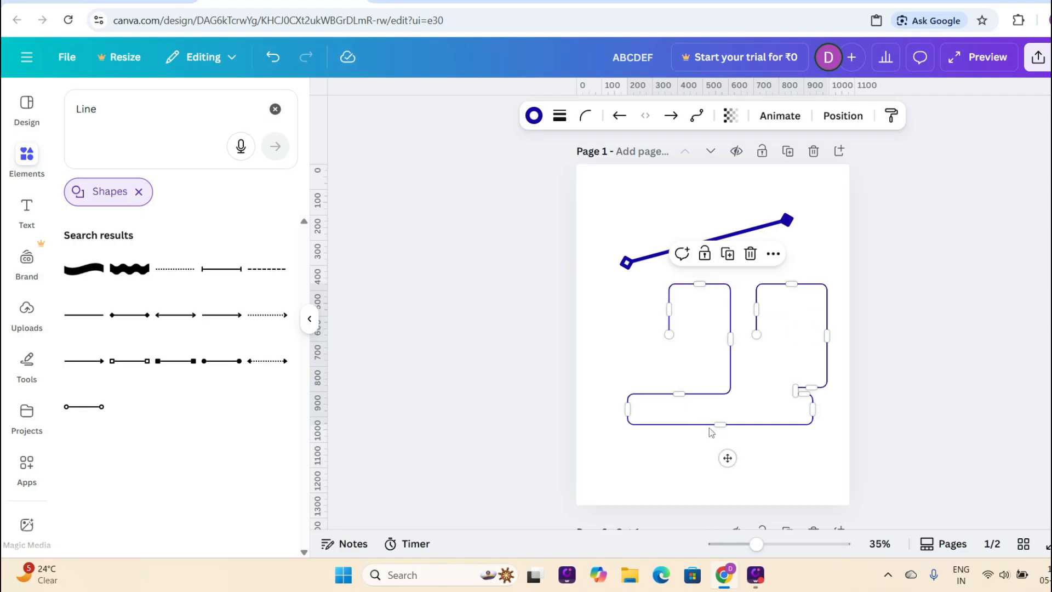
left_click_drag(716, 423, 719, 473)
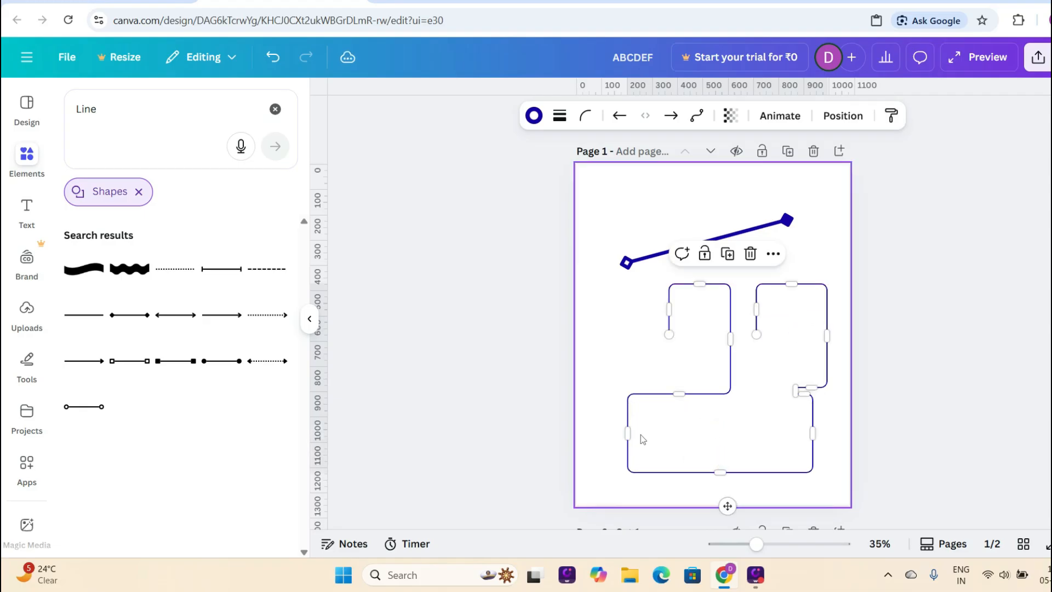
left_click_drag(628, 433, 704, 433)
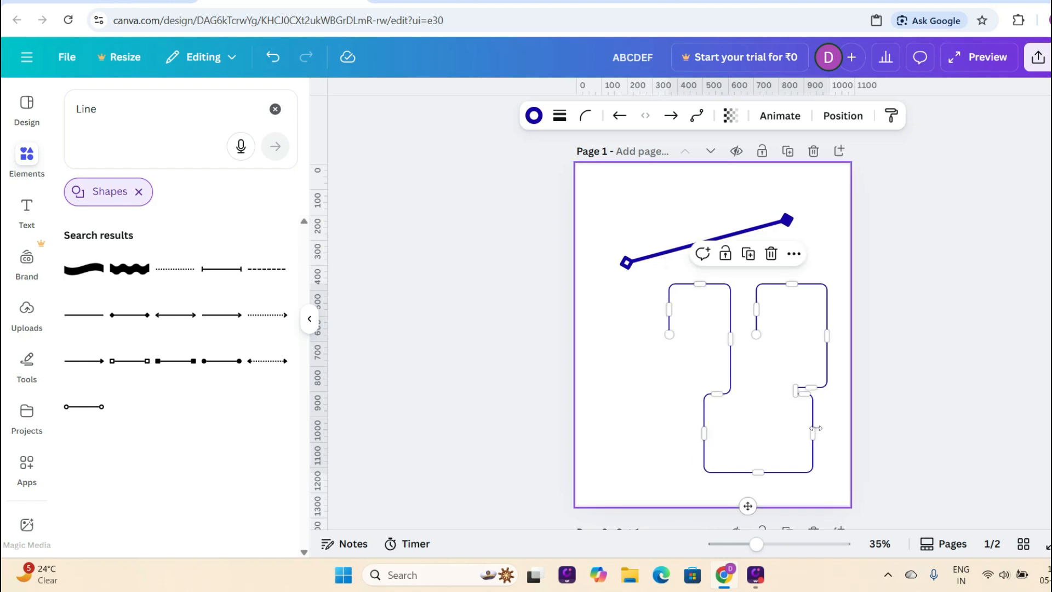
left_click_drag(812, 434, 748, 433)
left_click_drag(755, 505, 756, 504)
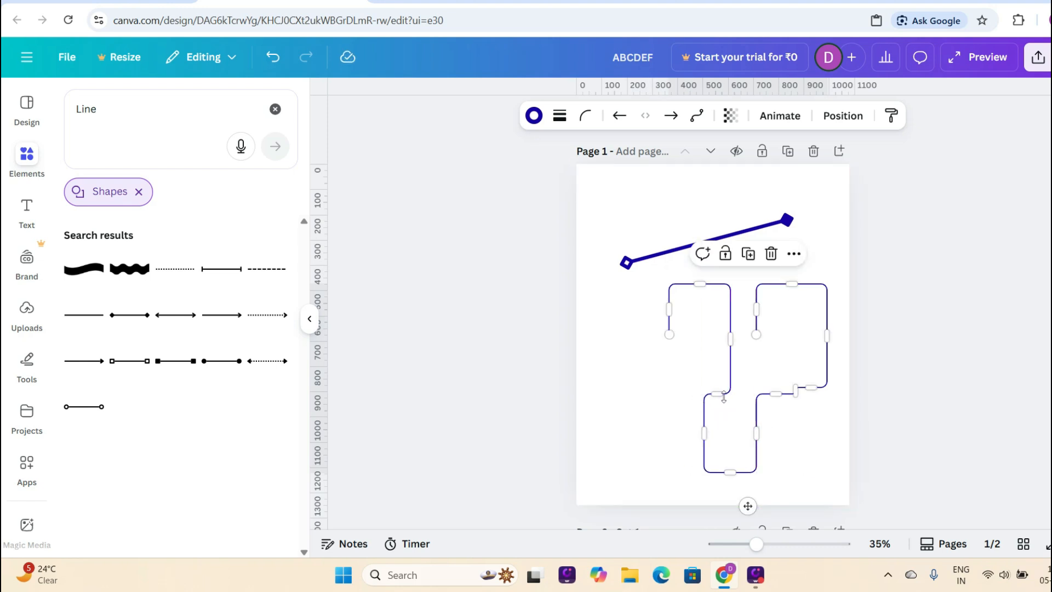
Step: Lower the elbowed line's left inner step and both top segments to make the outline more compact
left_click_drag(721, 396, 732, 431)
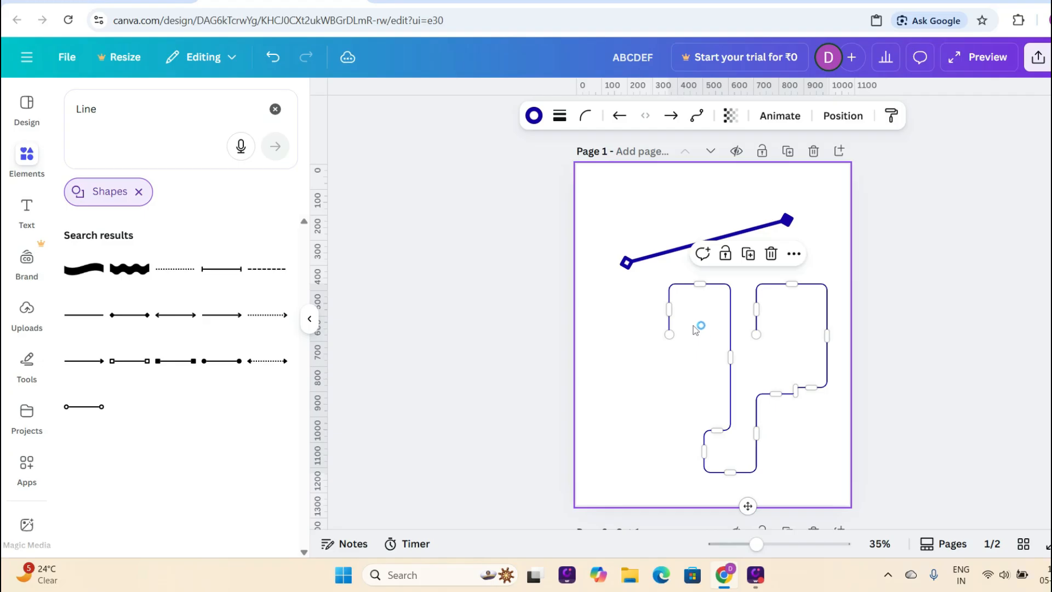
left_click_drag(696, 285, 717, 405)
left_click_drag(794, 281, 792, 360)
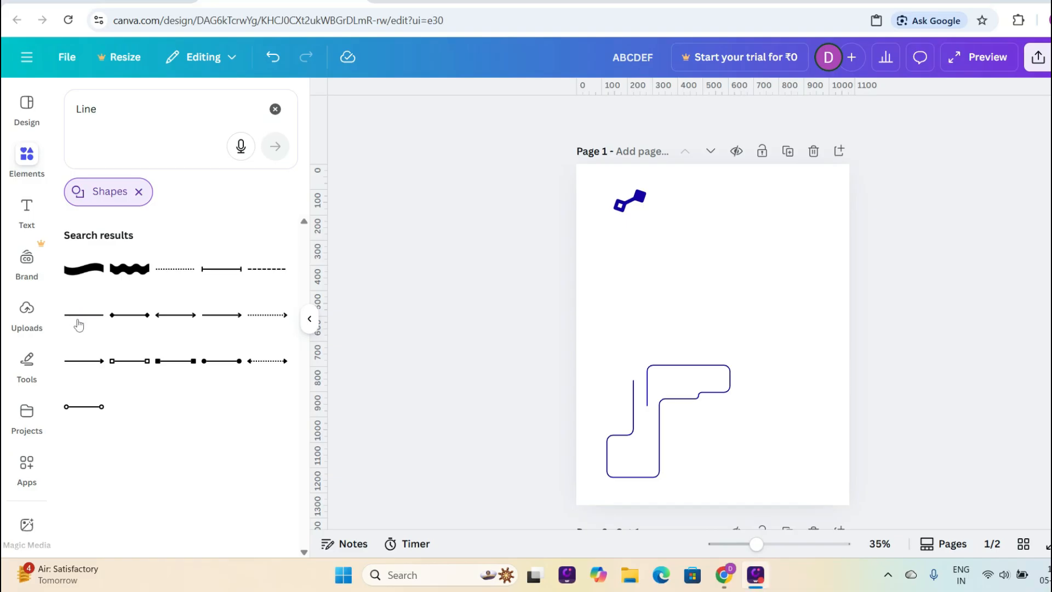
Step: Add another plain solid line above the elbowed outline on page 1 and change its line type to Curved
left_click(85, 317)
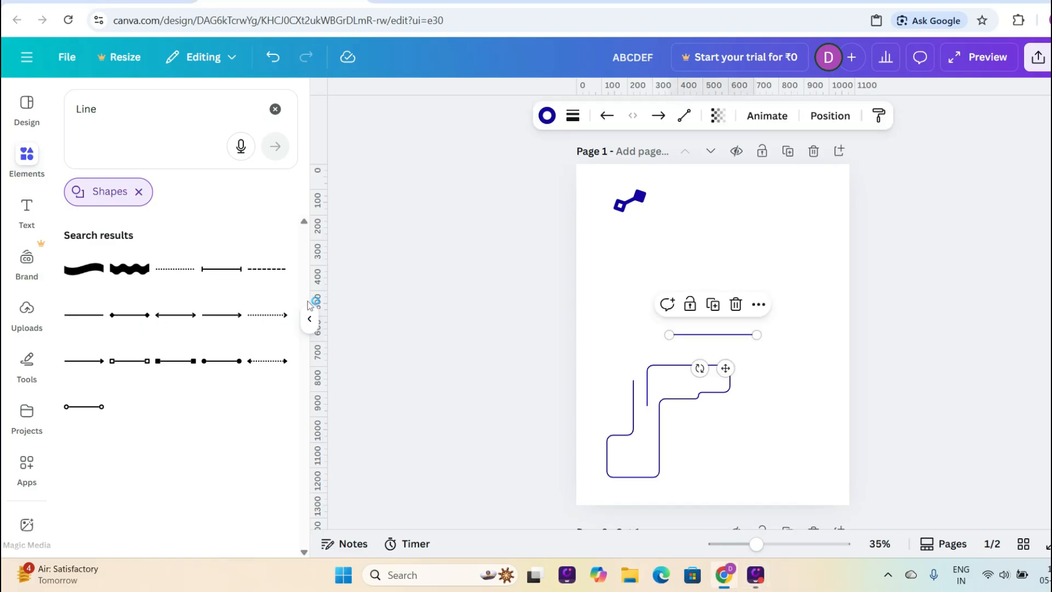
left_click(684, 114)
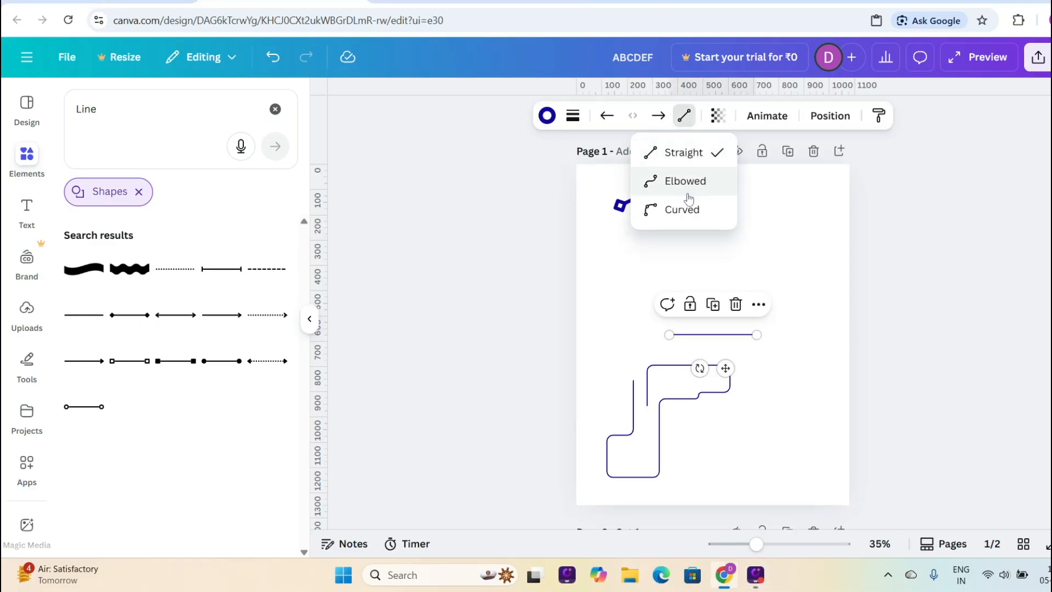
left_click(682, 208)
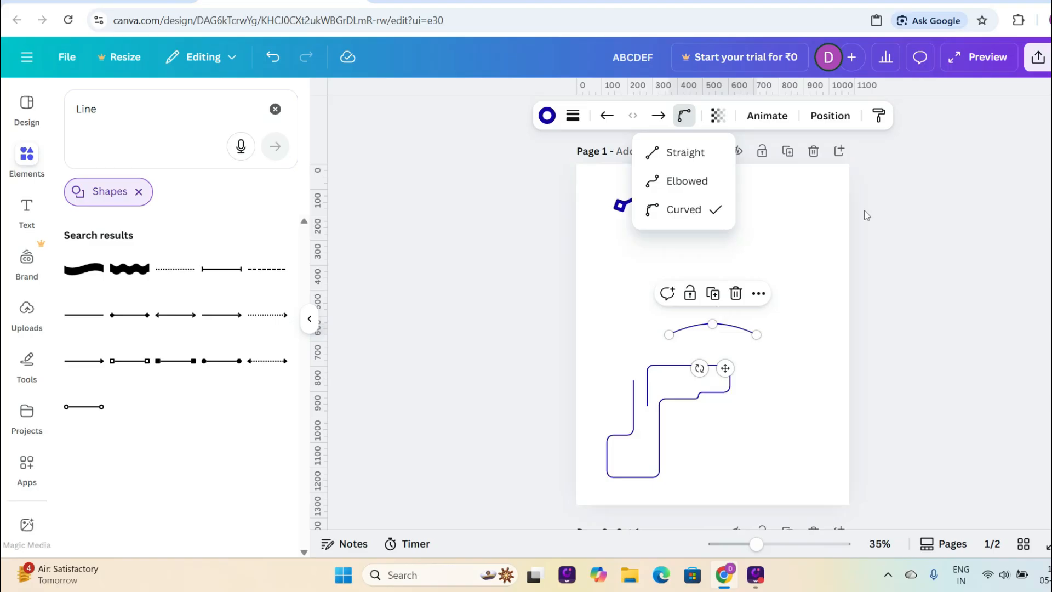
left_click(907, 275)
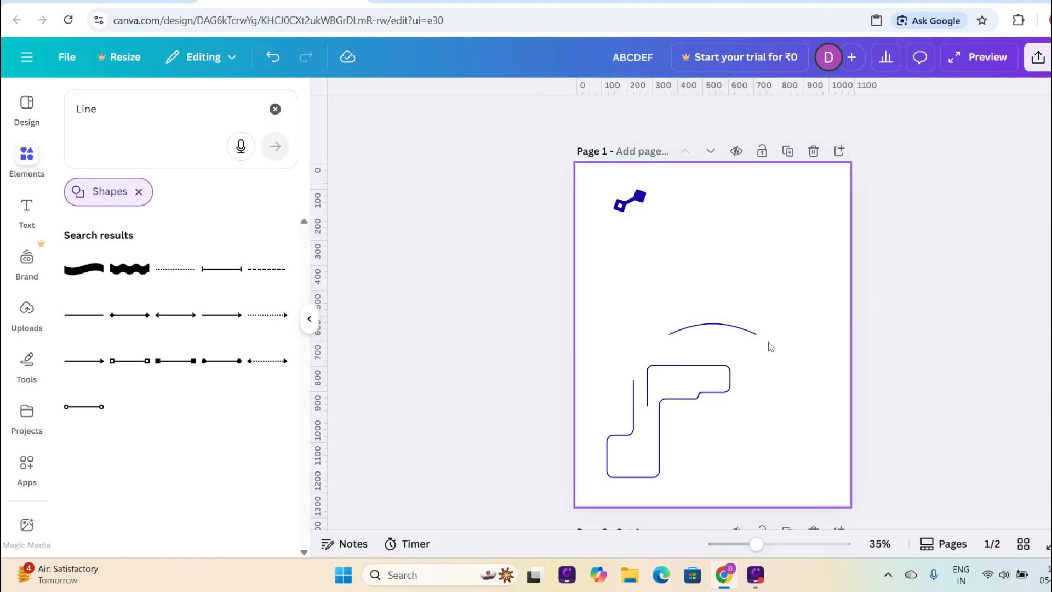
Step: Reshape the curved line by bending its midpoint in different directions and moving both endpoints toward the page's right side
left_click(708, 328)
left_click_drag(712, 324, 722, 370)
left_click_drag(795, 410, 665, 245)
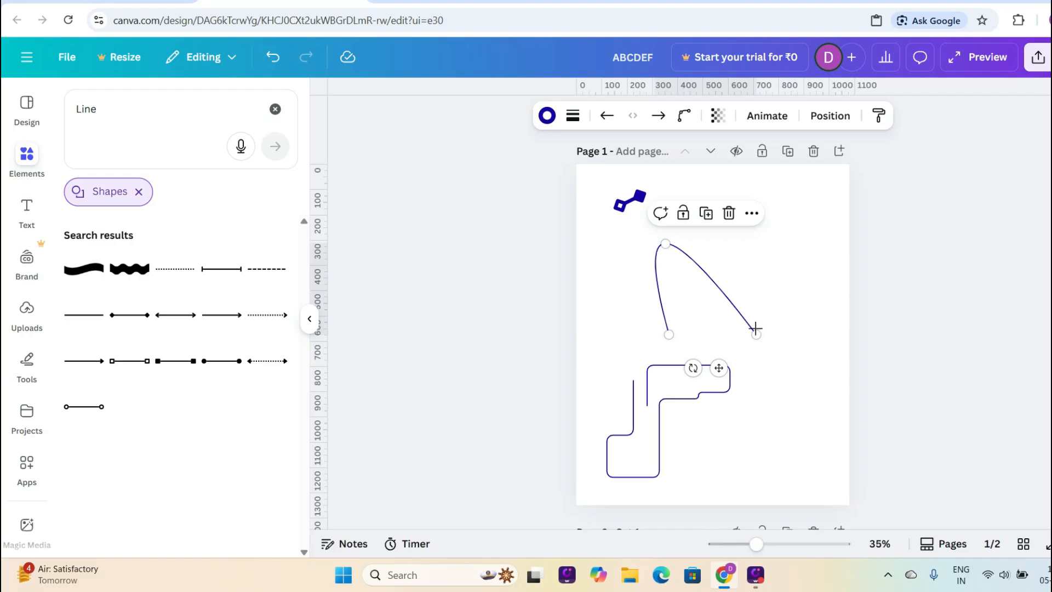
left_click_drag(756, 334, 821, 254)
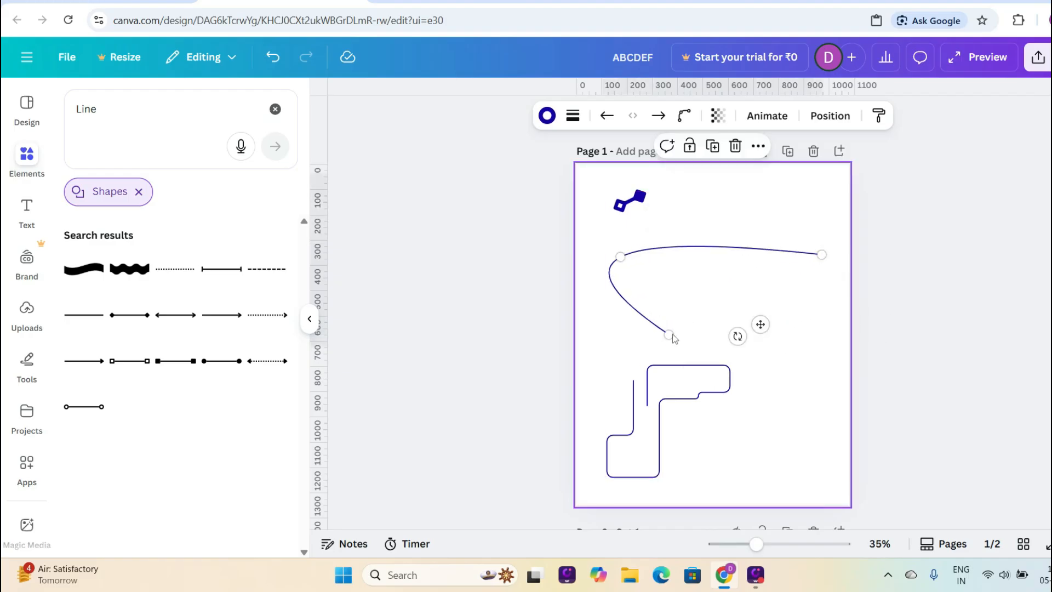
left_click_drag(669, 334, 792, 289)
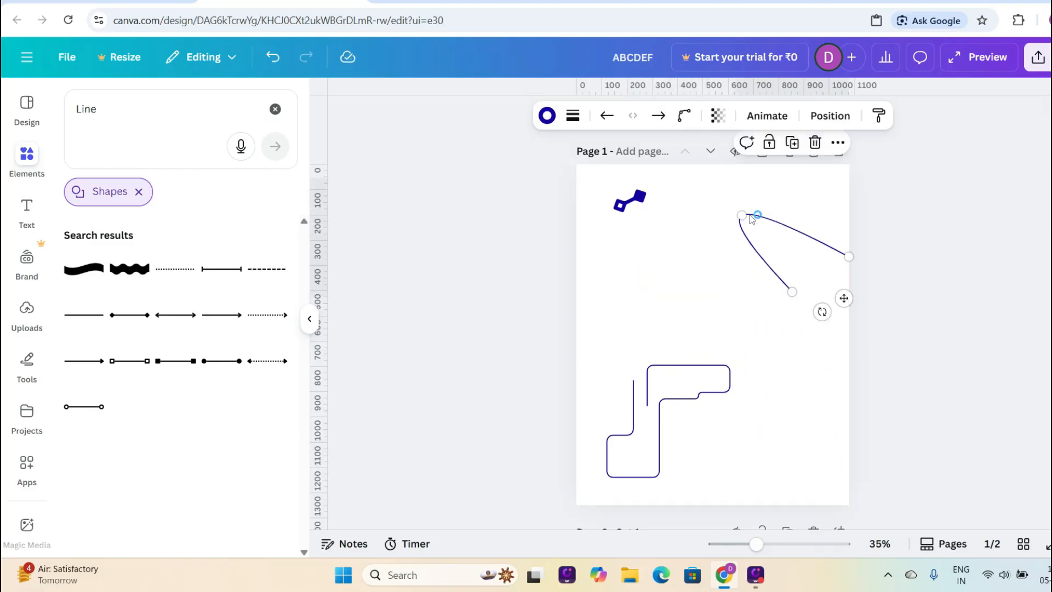
Step: Narrow the curve into a tight, upward-opening loop, rotate it to about -157° and place it in the page's upper right
left_click_drag(744, 210, 632, 251)
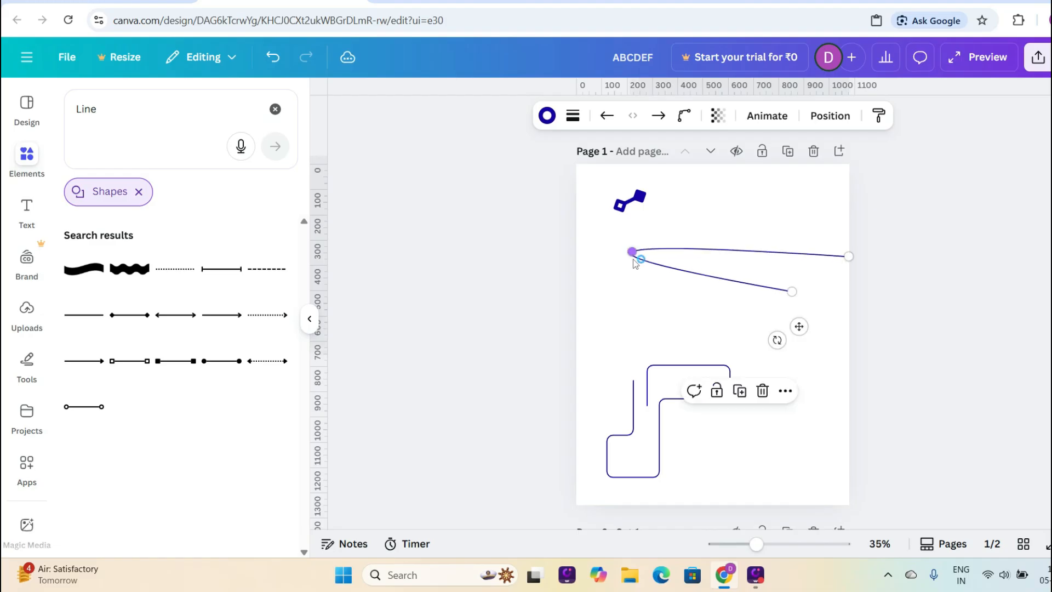
mouse_move(791, 291)
left_mouse_down()
mouse_move(781, 345)
mouse_move(774, 263)
mouse_move(741, 314)
mouse_move(792, 299)
left_mouse_up()
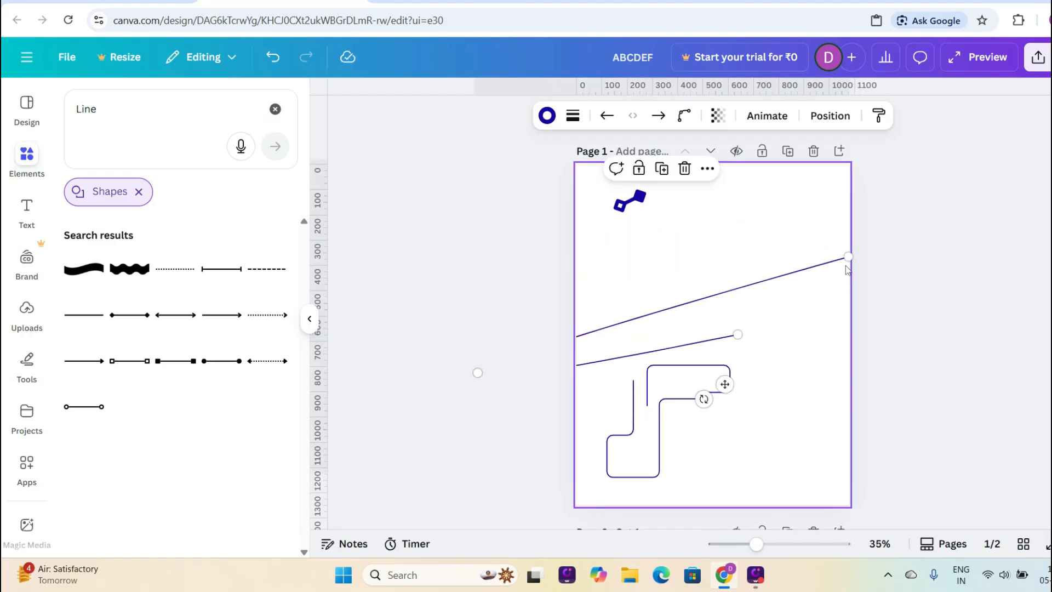
left_click_drag(848, 256, 739, 242)
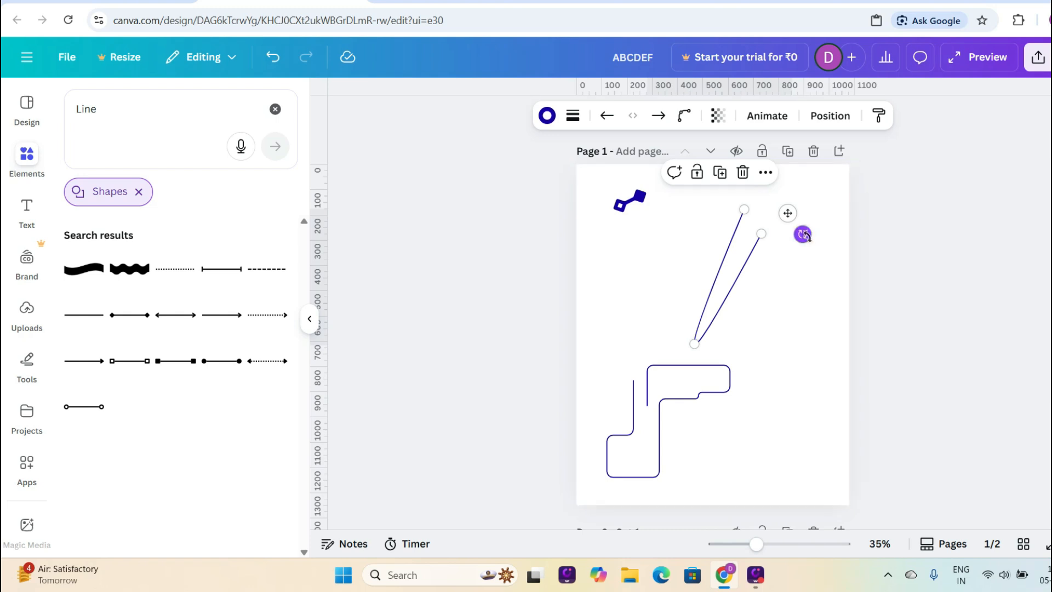
left_click_drag(802, 234, 763, 223)
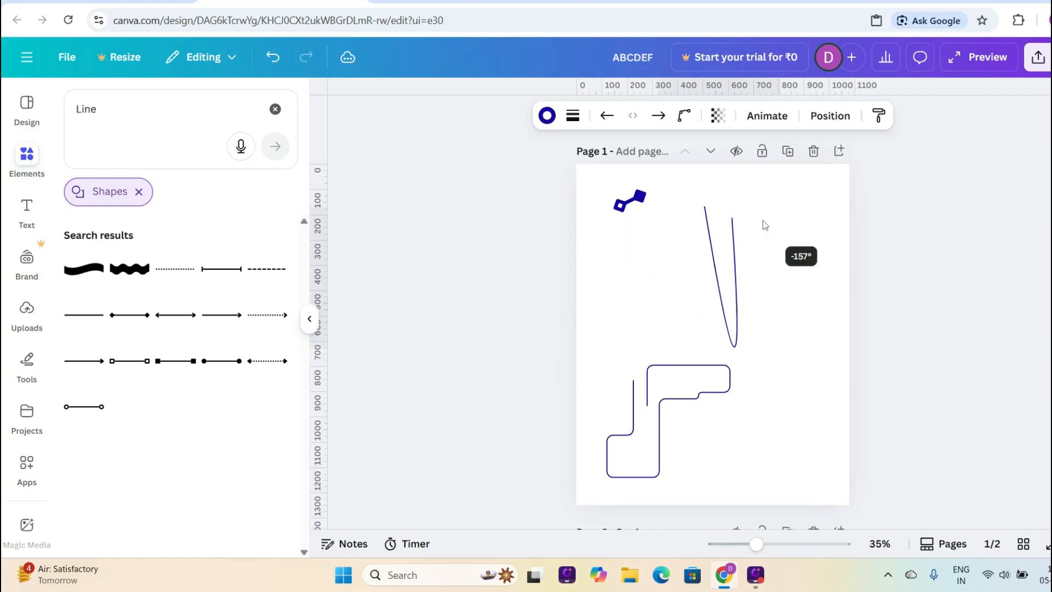
left_click_drag(655, 236, 683, 232)
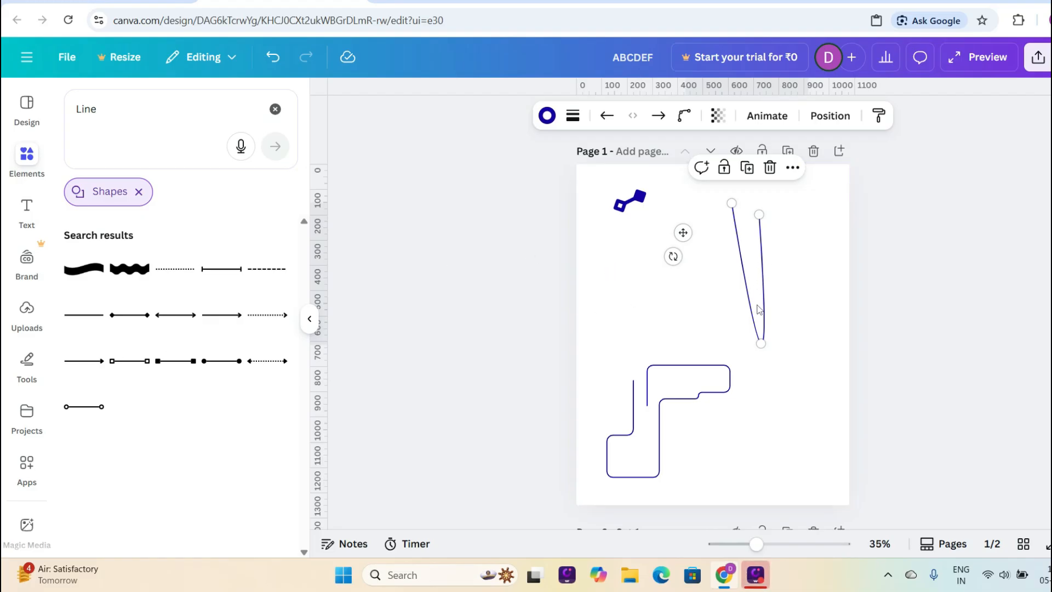
Step: Add a plain solid line, raise its stroke weight to the maximum, and place the resulting bar beside the narrow curve
left_click(85, 316)
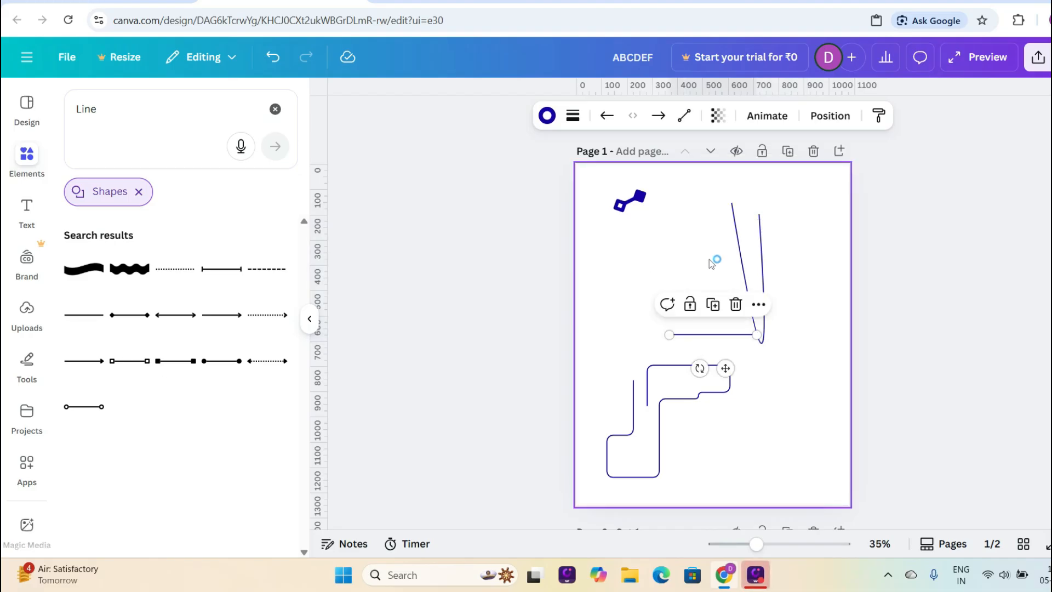
left_click(573, 115)
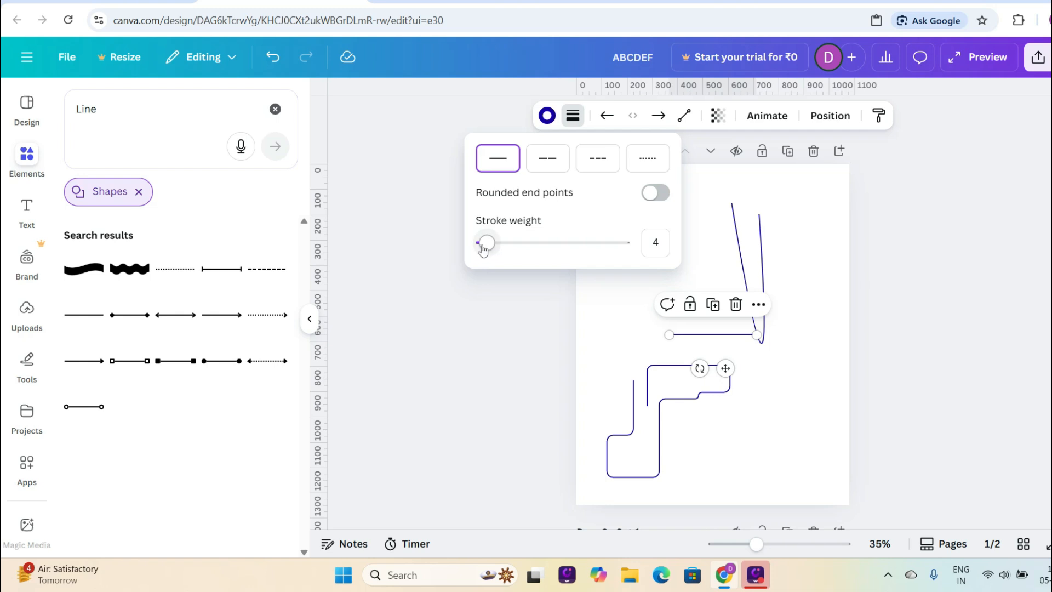
left_click_drag(487, 243, 658, 257)
left_click(967, 265)
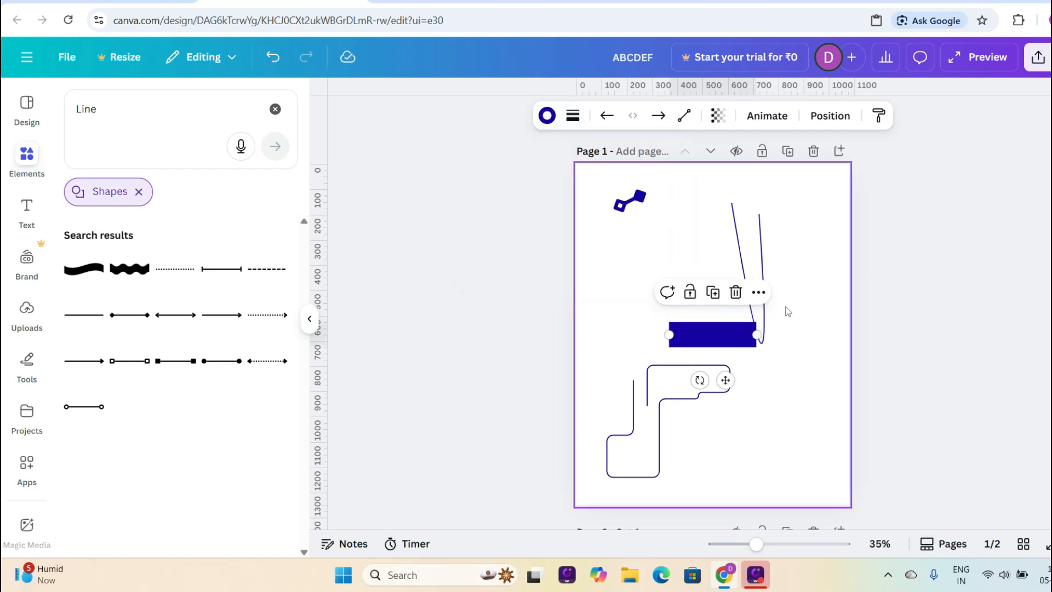
left_click_drag(725, 334, 691, 267)
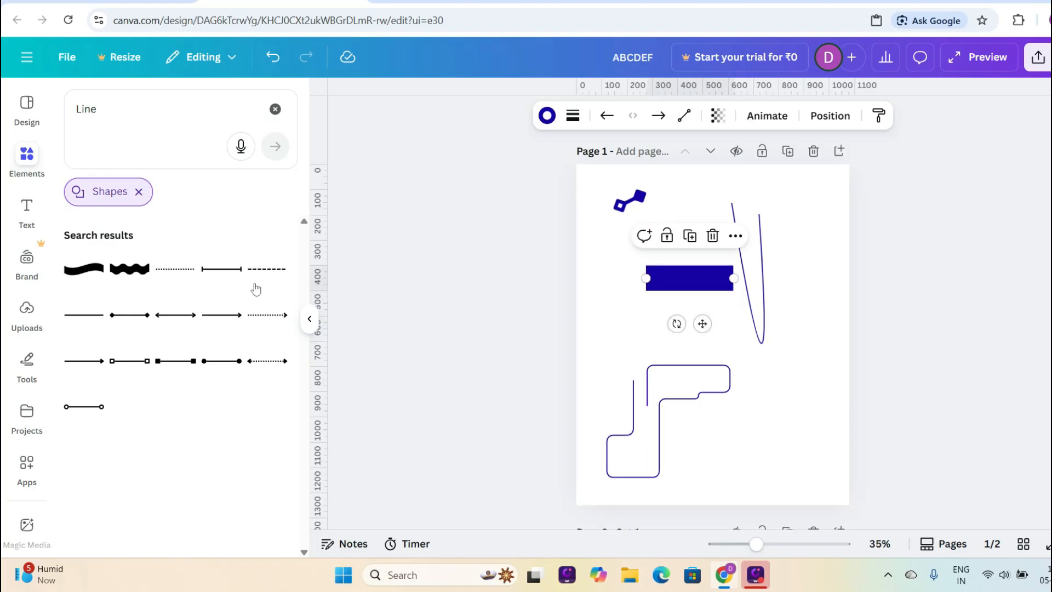
Step: Add a default subheading text directly below the thick blue bar and shift the narrow curve slightly to the left
left_click(20, 213)
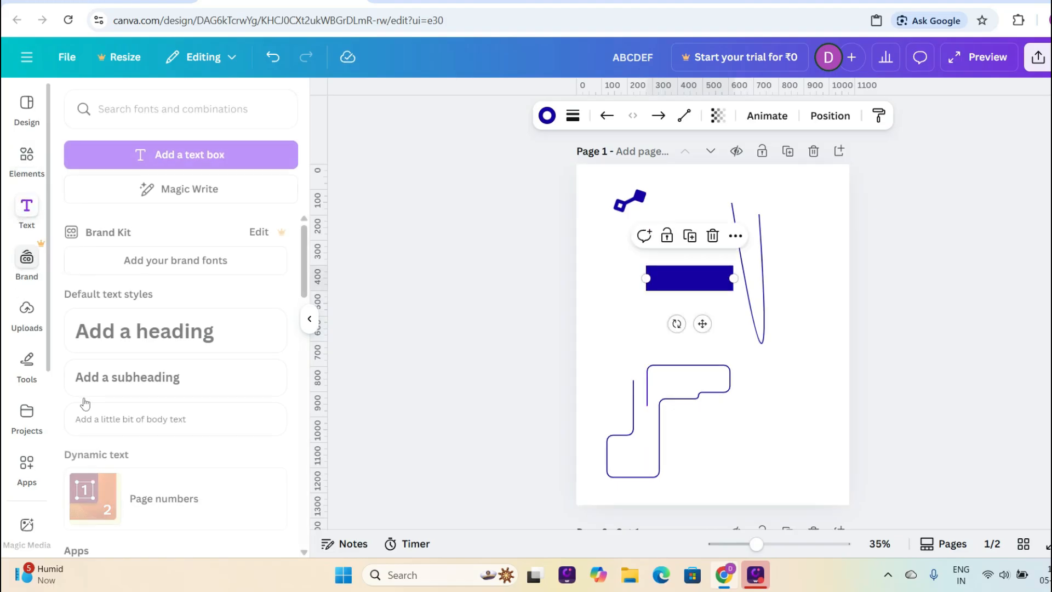
left_click(216, 384)
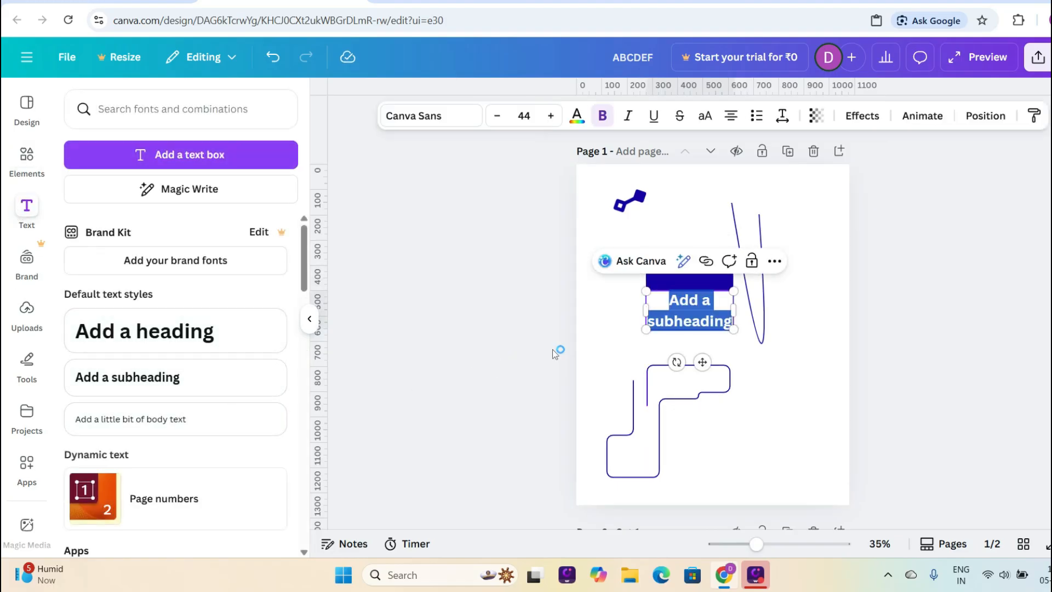
left_click(749, 314)
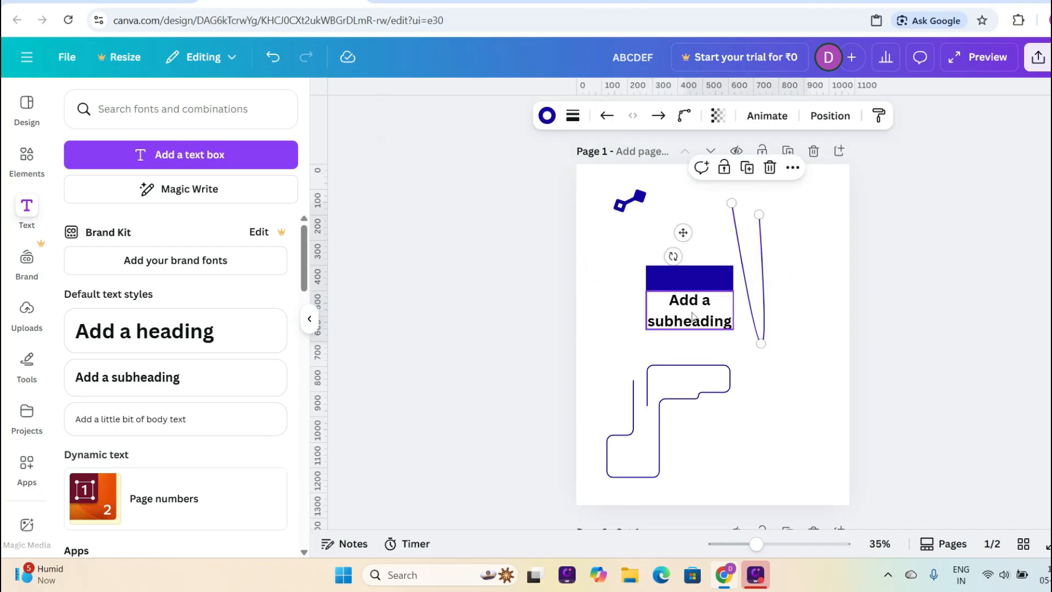
mouse_move(714, 307)
left_mouse_down()
mouse_move(710, 292)
mouse_move(706, 305)
left_mouse_up()
left_click(907, 271)
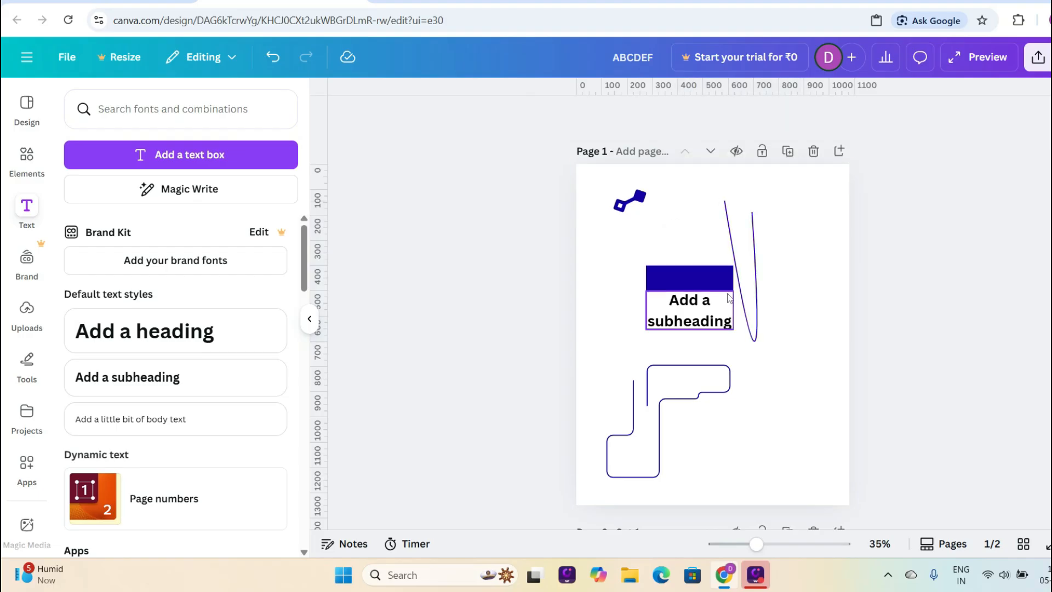
Step: Shrink the subheading to about size 29.9, place it on the blue bar and colour its text white
left_click(705, 304)
left_click_drag(732, 290, 693, 276)
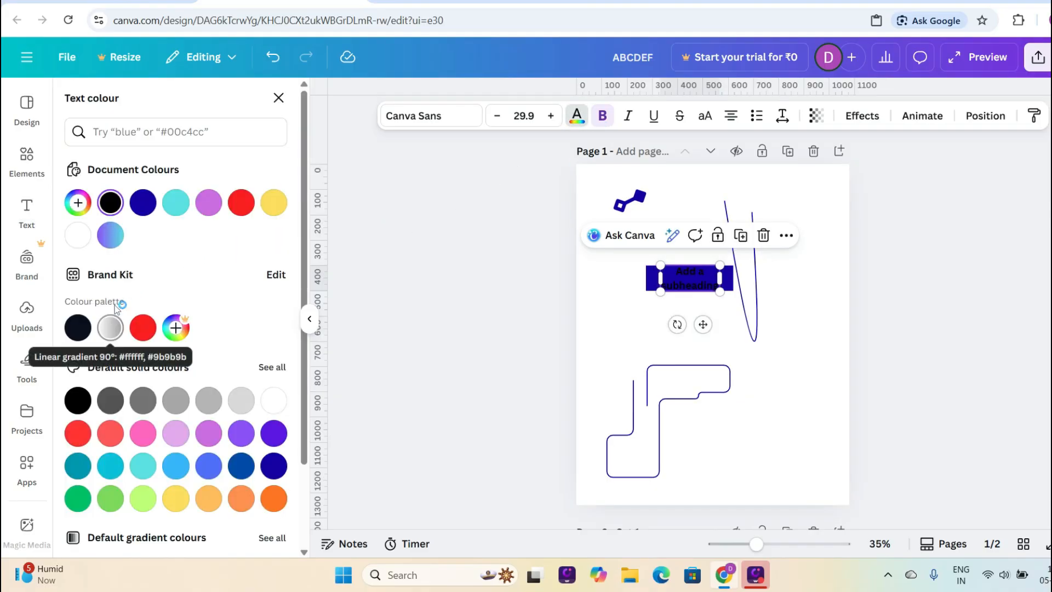
left_click(78, 236)
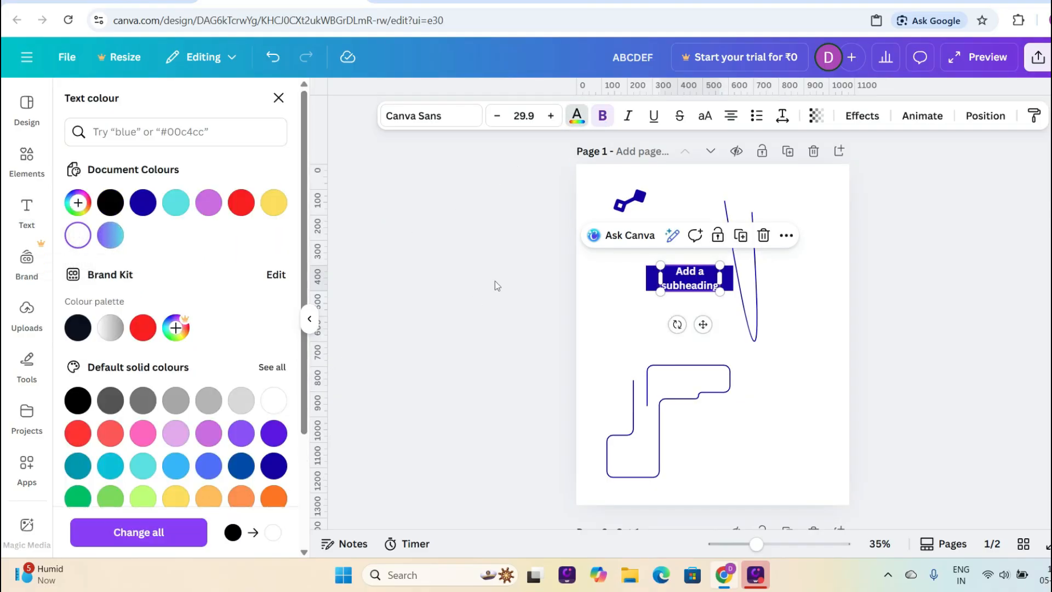
key("Escape")
left_click(961, 262)
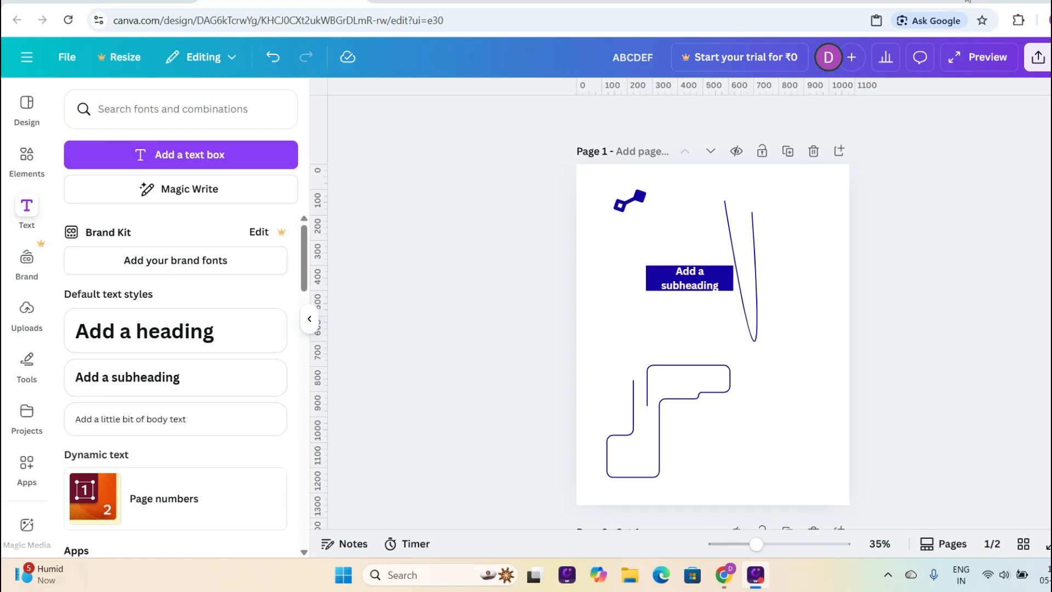
Step: Leave the ABCDEF design and go to the Canva Home page
left_click(748, 251)
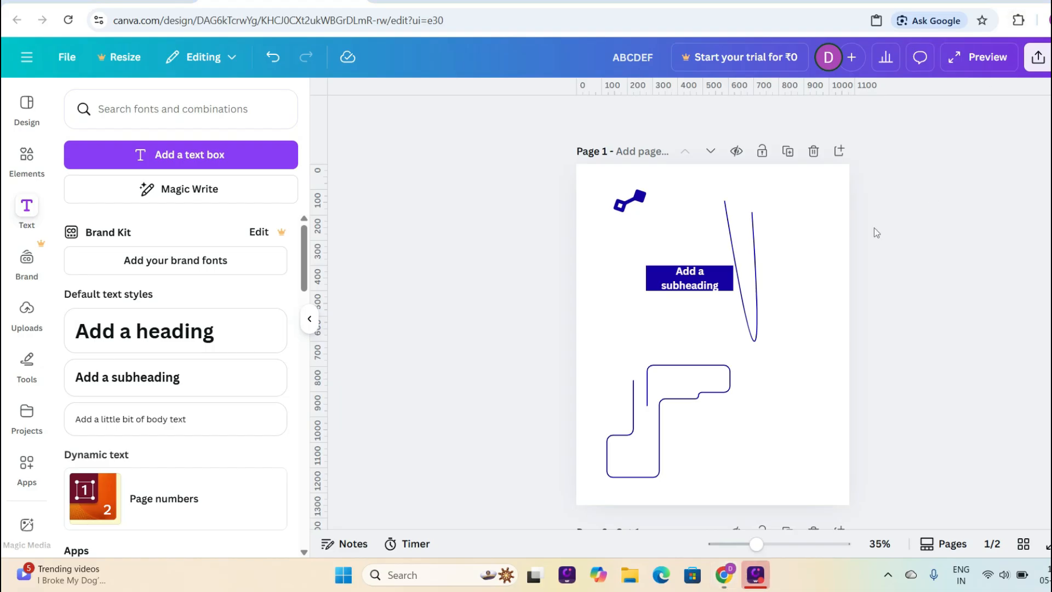
left_click(816, 220)
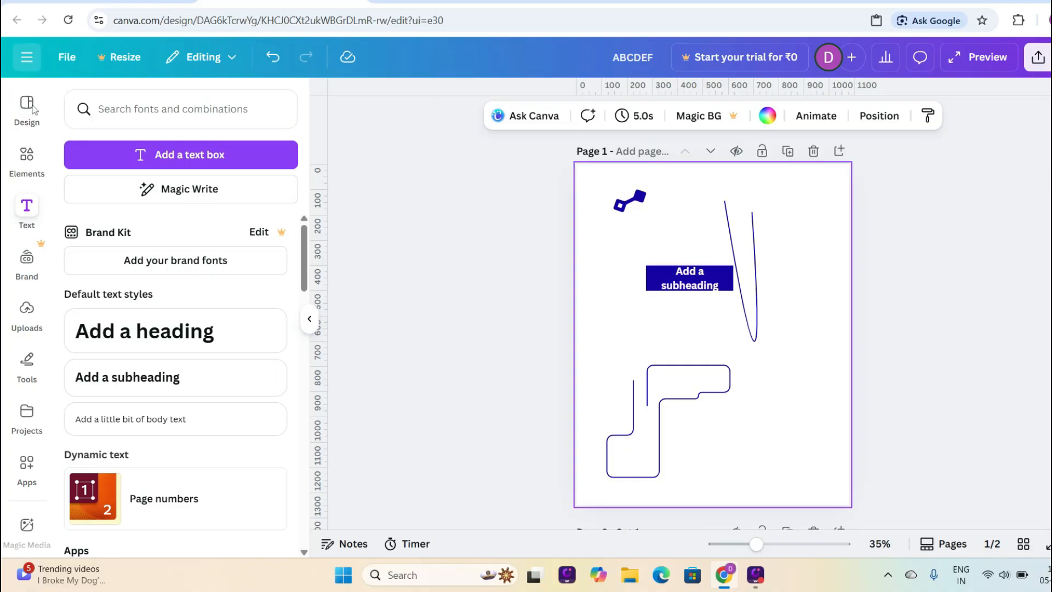
left_click(30, 58)
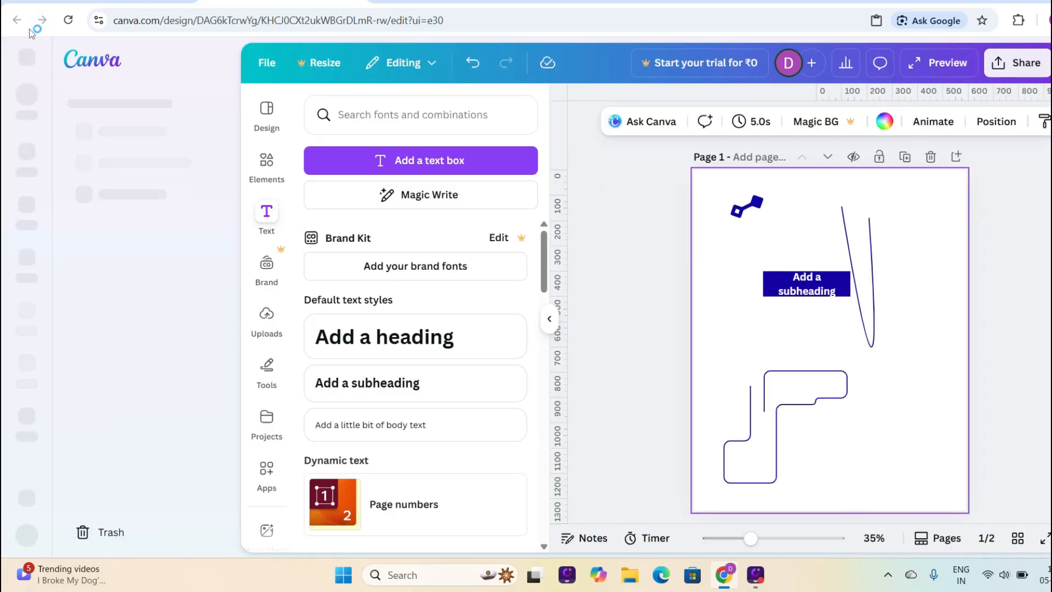
left_click(25, 153)
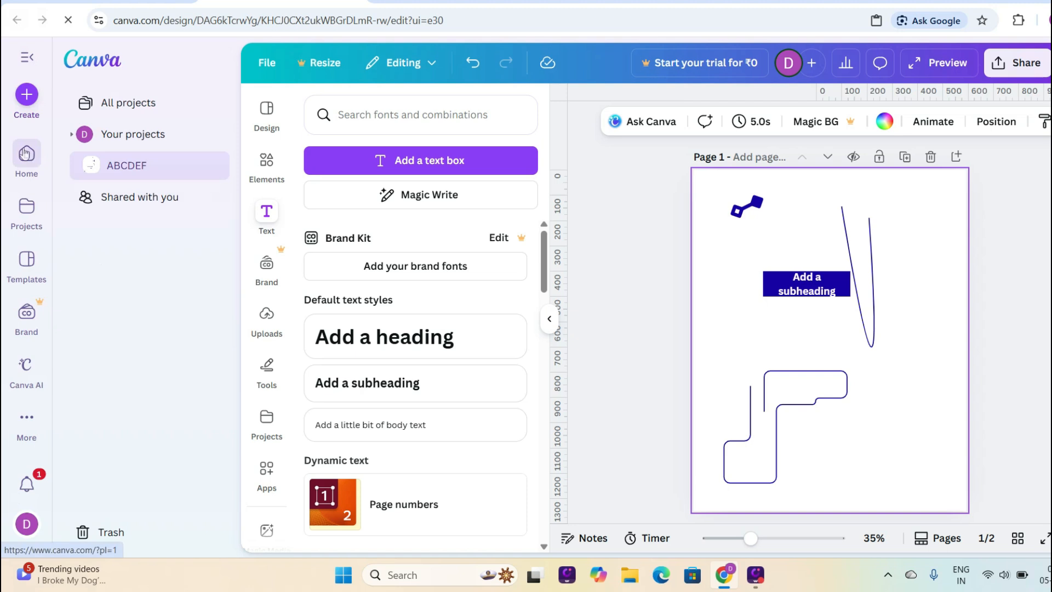